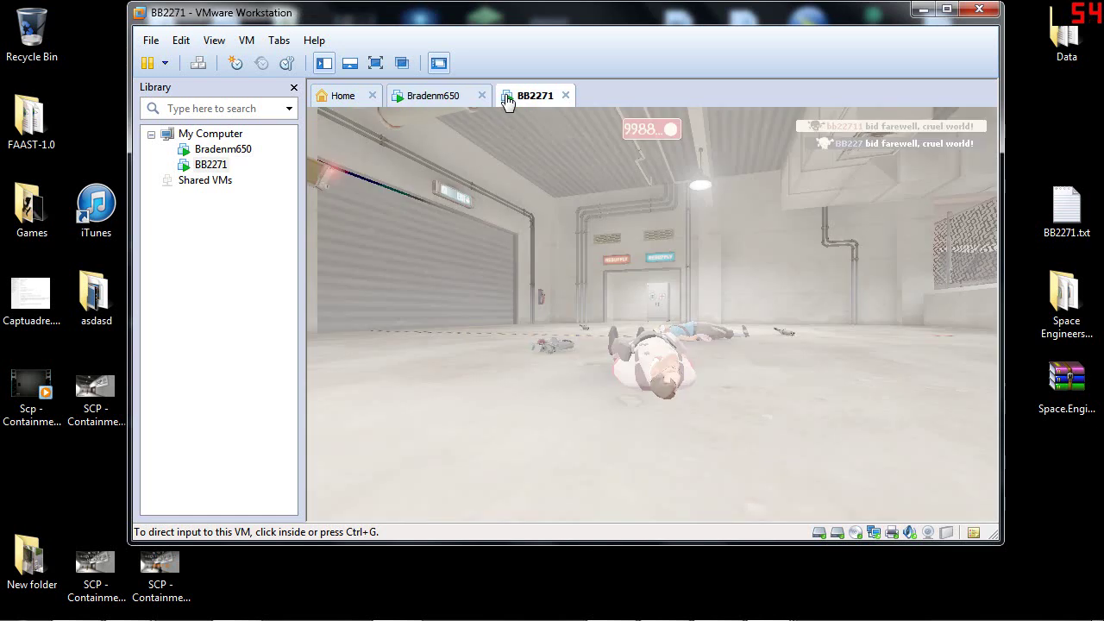
Step: Switch back and forth between the two running virtual machines to check the game session in each
{"action": "left_click", "coordinate": [457, 95]}
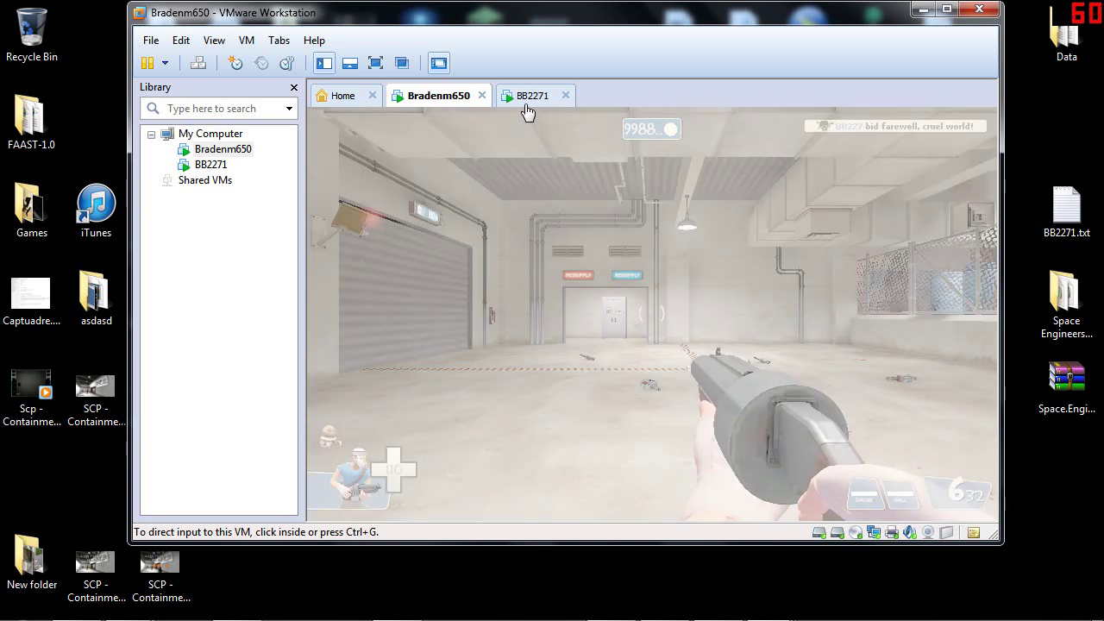
{"action": "left_click", "coordinate": [517, 103]}
{"action": "left_click", "coordinate": [450, 102]}
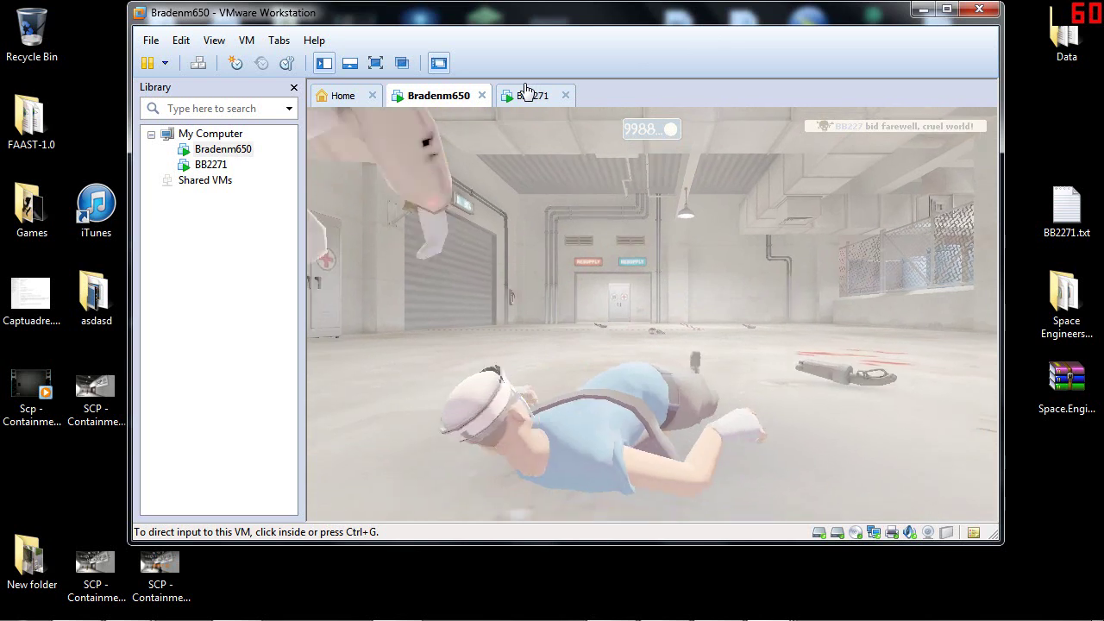
{"action": "left_click", "coordinate": [527, 98]}
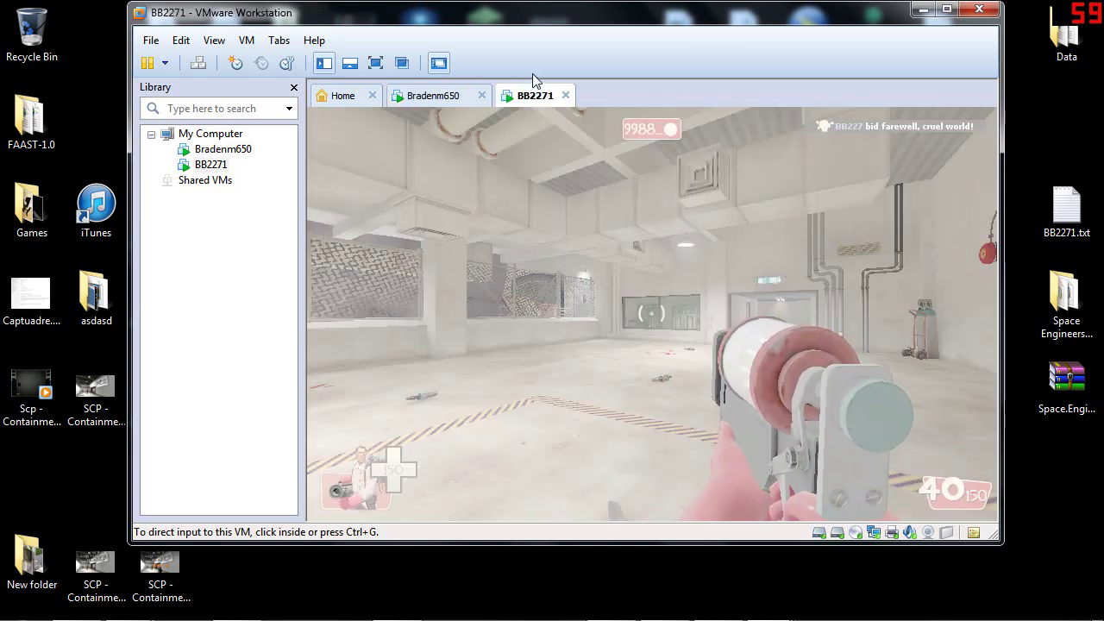
{"action": "left_click", "coordinate": [433, 95]}
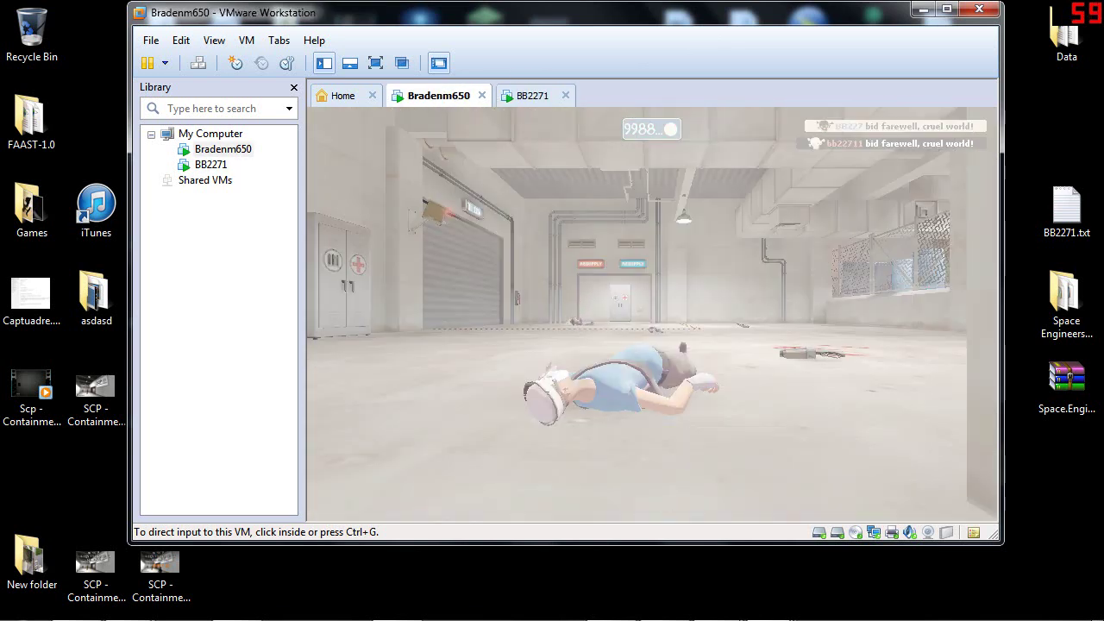
Step: Switch to Team Fortress 2 and refresh its LAN server list, leaving the game minimized
{"action": "left_click", "coordinate": [717, 607]}
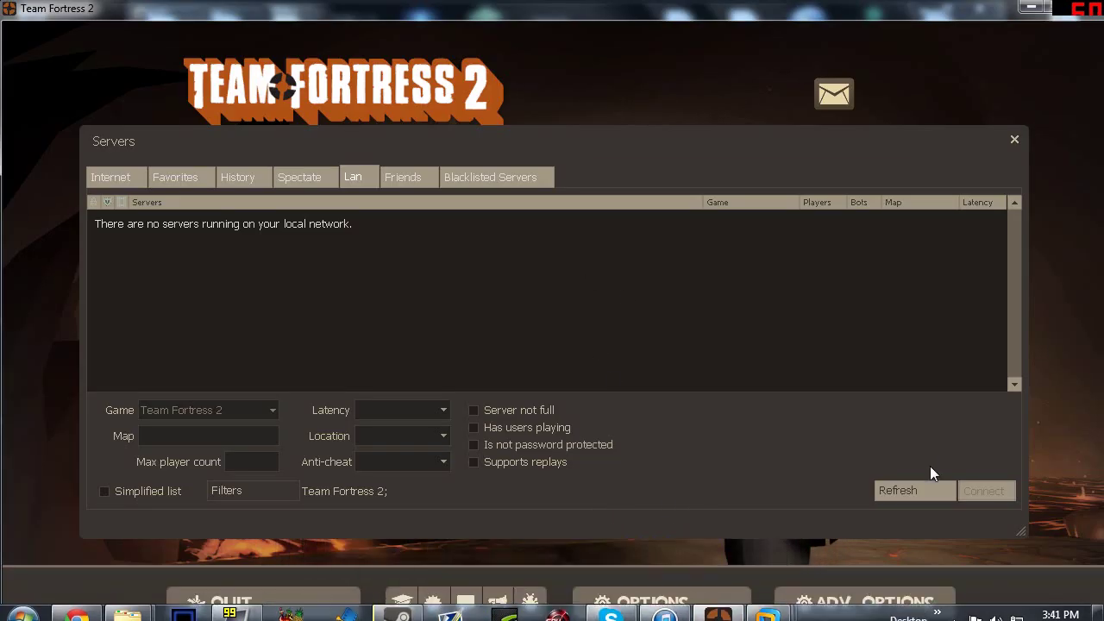
{"action": "left_click", "coordinate": [916, 490]}
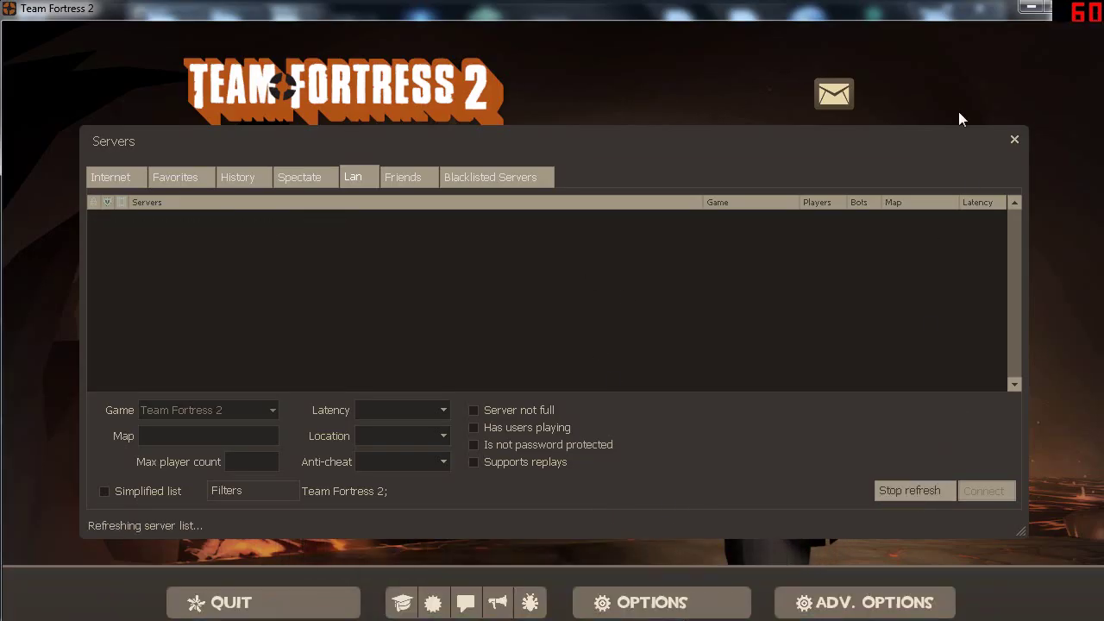
{"action": "left_click", "coordinate": [1026, 10]}
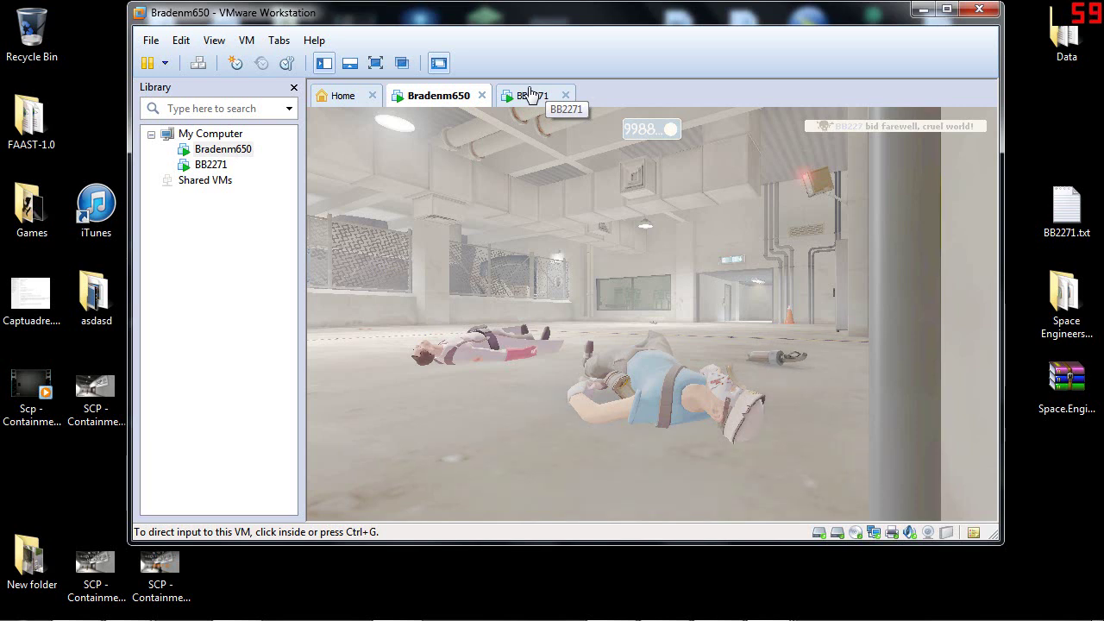
Step: View both virtual machines and the Workstation home page in turn
{"action": "left_click", "coordinate": [530, 95]}
{"action": "left_click", "coordinate": [434, 98]}
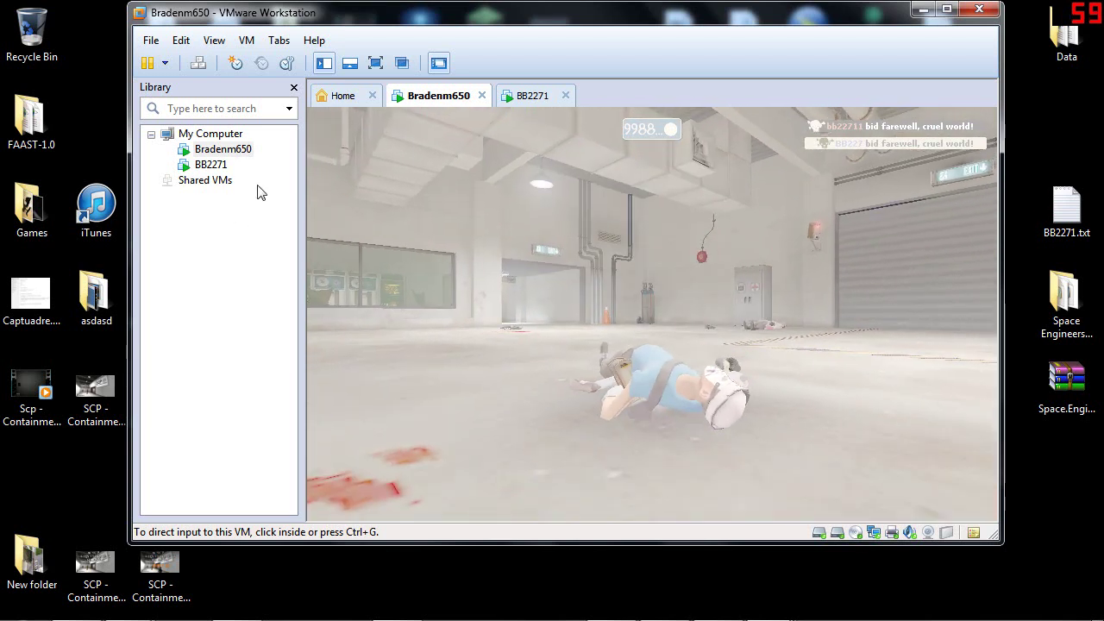
{"action": "left_click", "coordinate": [343, 100]}
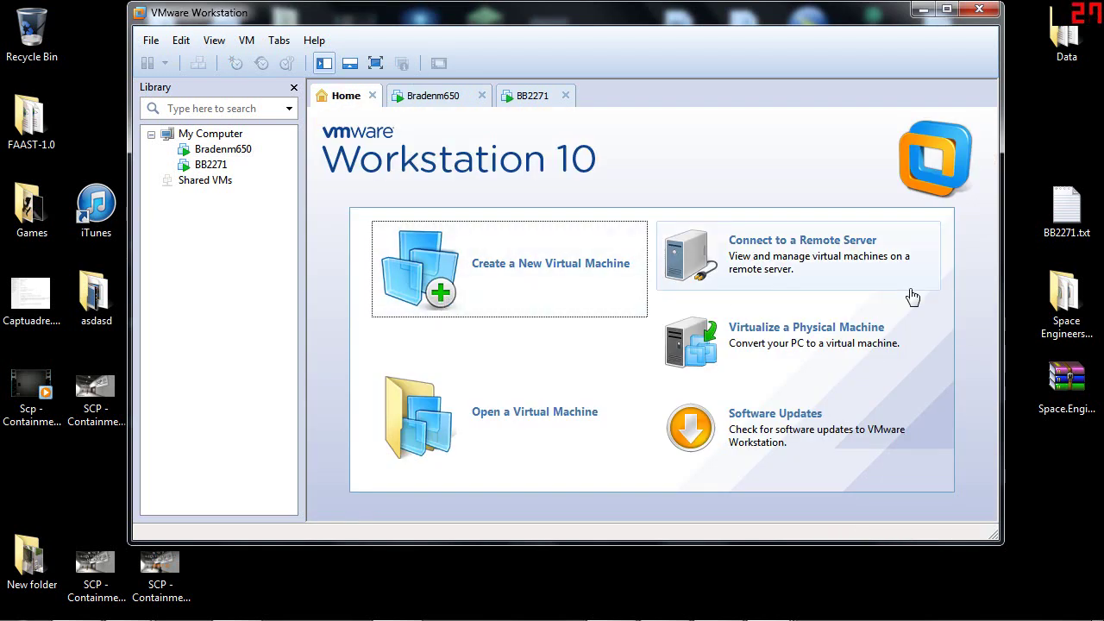
{"action": "left_click", "coordinate": [441, 97]}
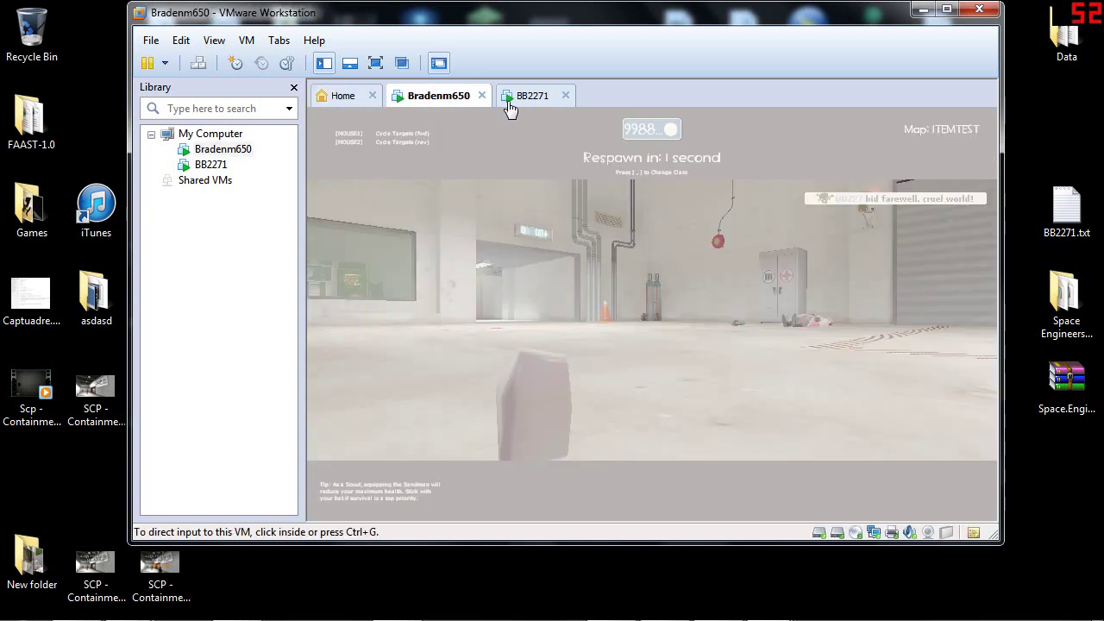
{"action": "left_click", "coordinate": [508, 101]}
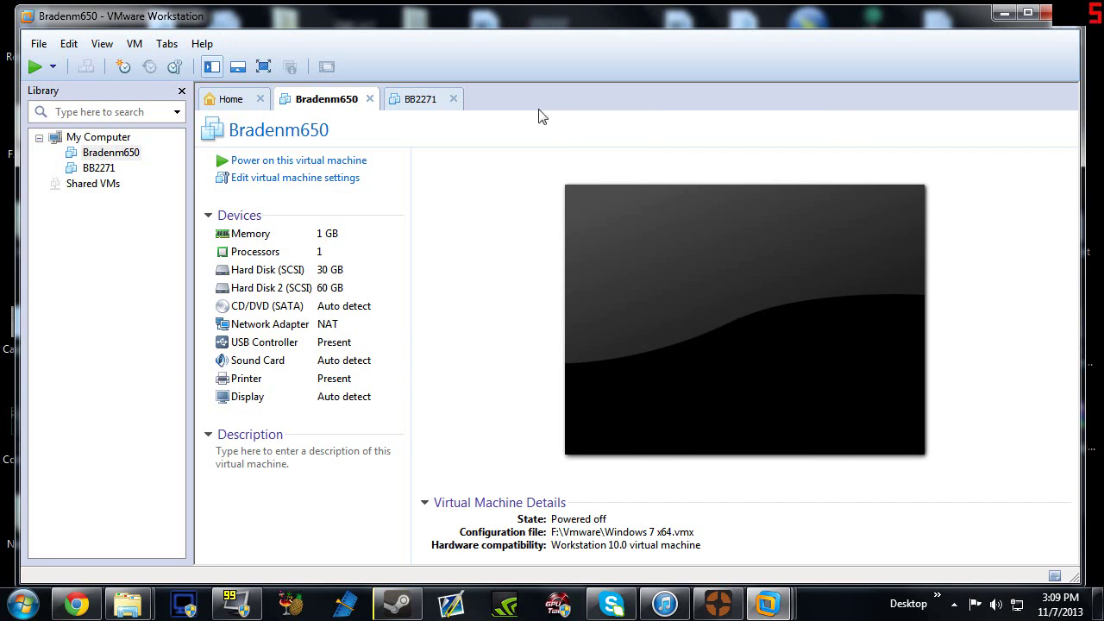
{"action": "left_click", "coordinate": [425, 99]}
{"action": "left_click", "coordinate": [319, 109]}
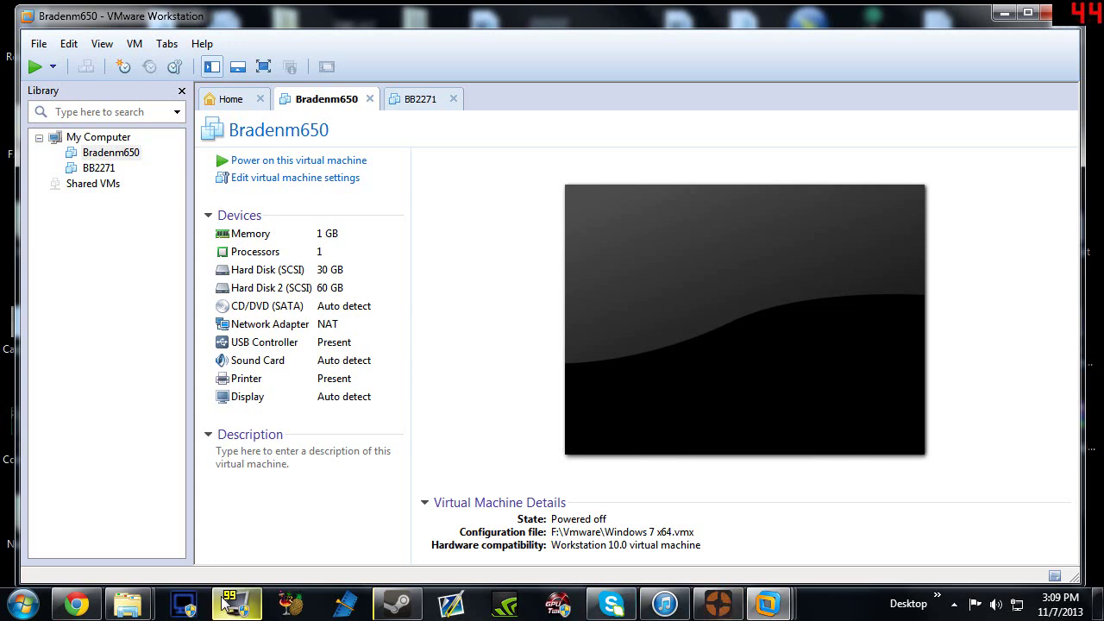
Step: Switch to Chrome, view the VMware Workstation 10.0 download page and highlight its web address
{"action": "mouse_move", "coordinate": [85, 608]}
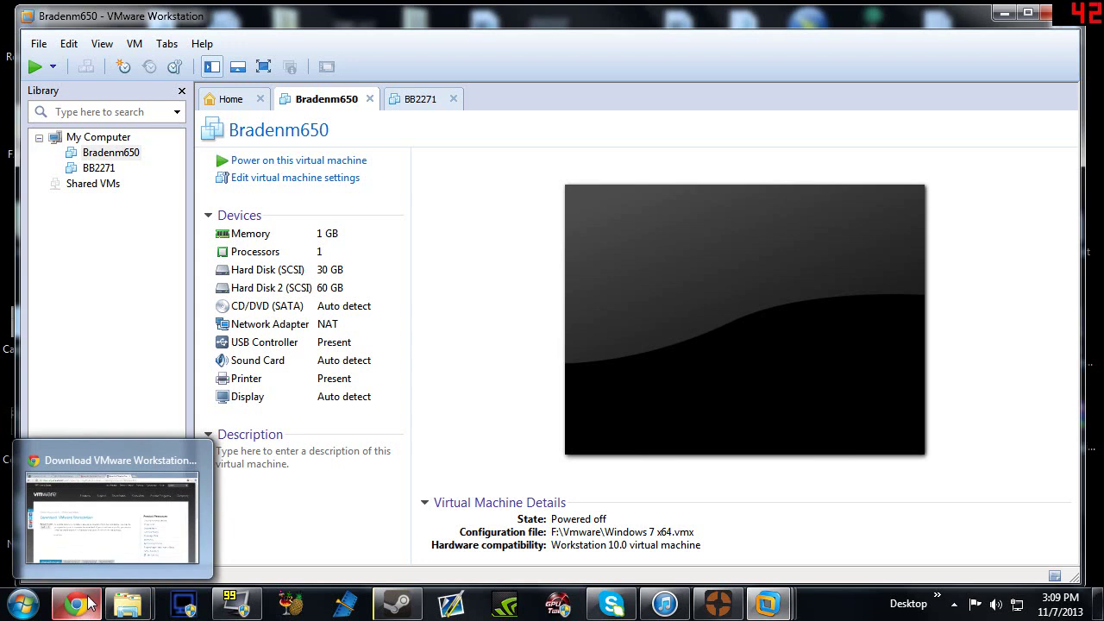
{"action": "left_click", "coordinate": [116, 542]}
{"action": "scroll", "coordinate": [470, 354], "scroll_direction": "down", "scroll_amount": 2}
{"action": "scroll", "coordinate": [470, 354], "scroll_direction": "up", "scroll_amount": 2}
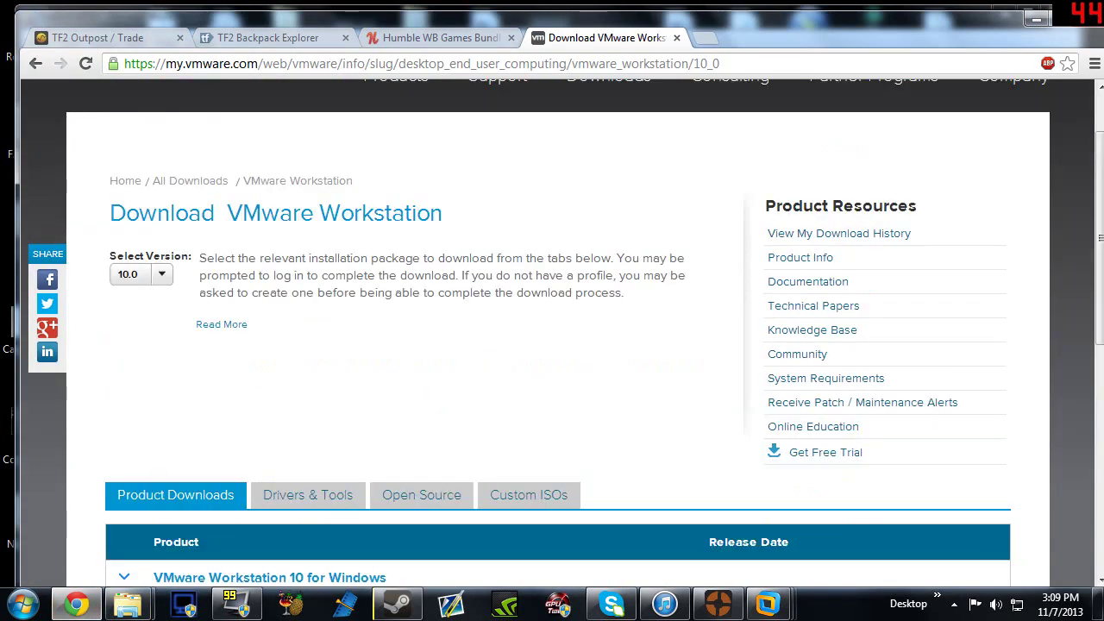
{"action": "left_click", "coordinate": [250, 63]}
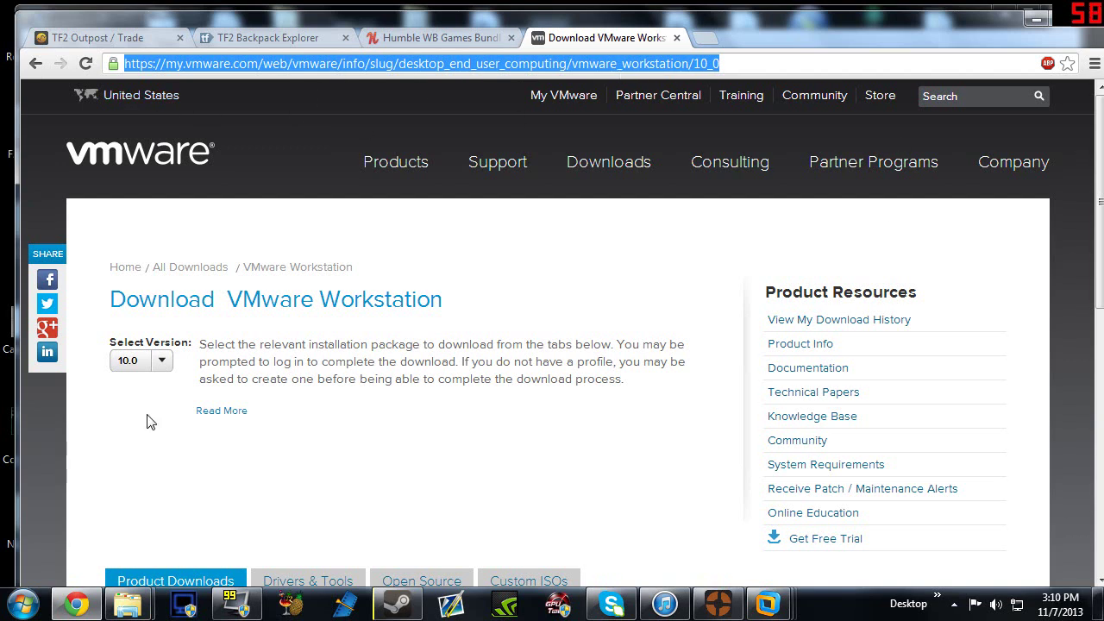
{"action": "left_click", "coordinate": [326, 428]}
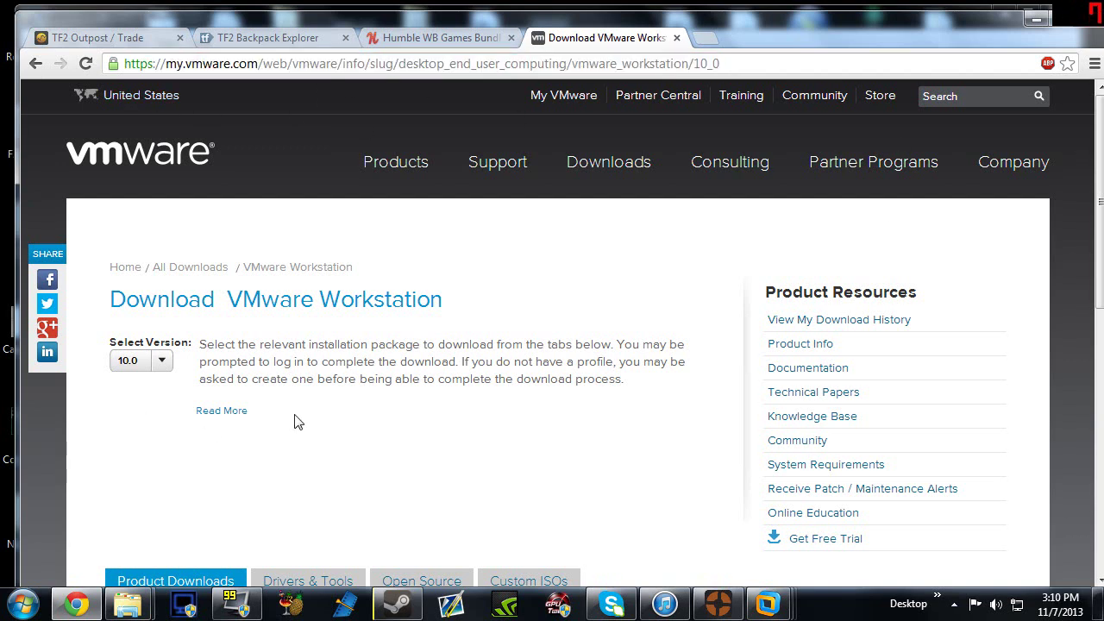
Step: Examine the free trial link and the Windows and Linux product downloads on the page, and minimize the browser
{"action": "scroll", "coordinate": [310, 406], "scroll_direction": "down", "scroll_amount": 2}
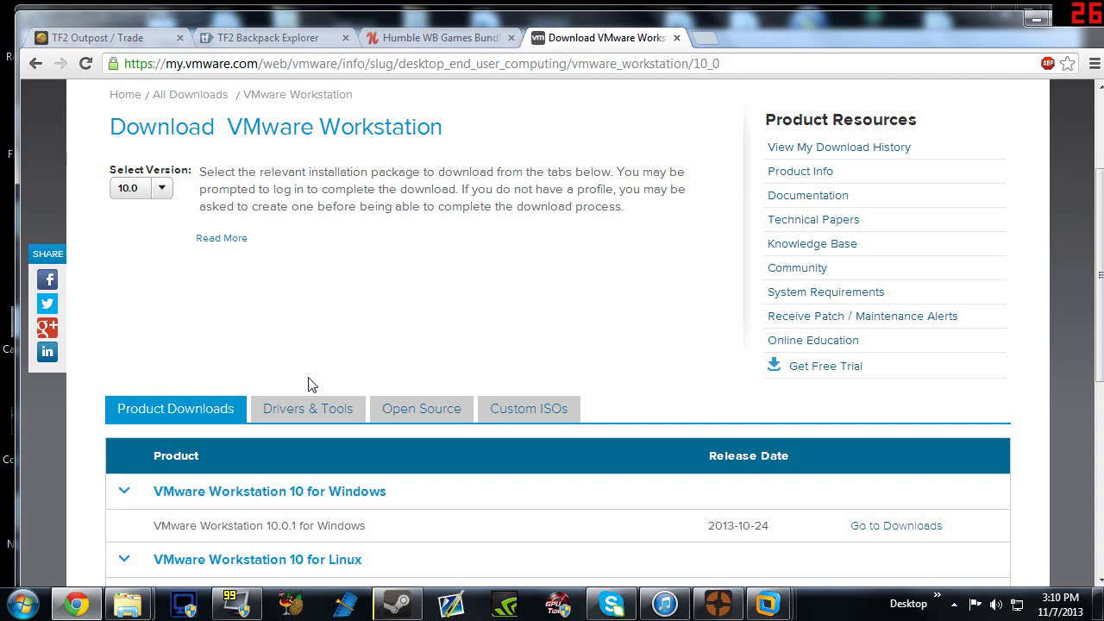
{"action": "scroll", "coordinate": [307, 382], "scroll_direction": "up", "scroll_amount": 2}
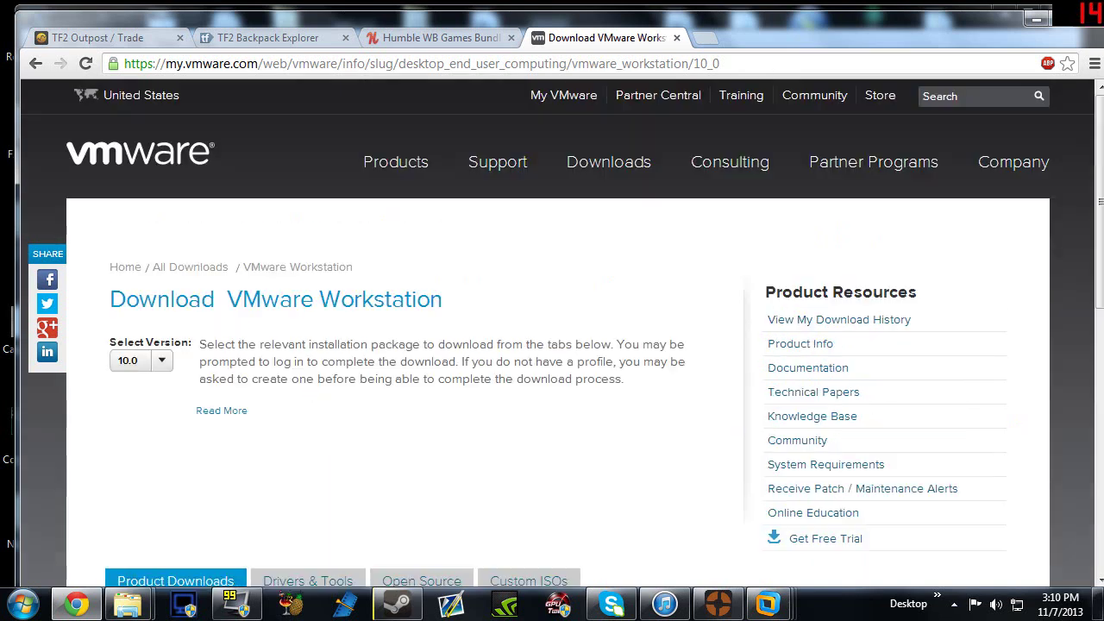
{"action": "scroll", "coordinate": [300, 360], "scroll_direction": "down", "scroll_amount": 1}
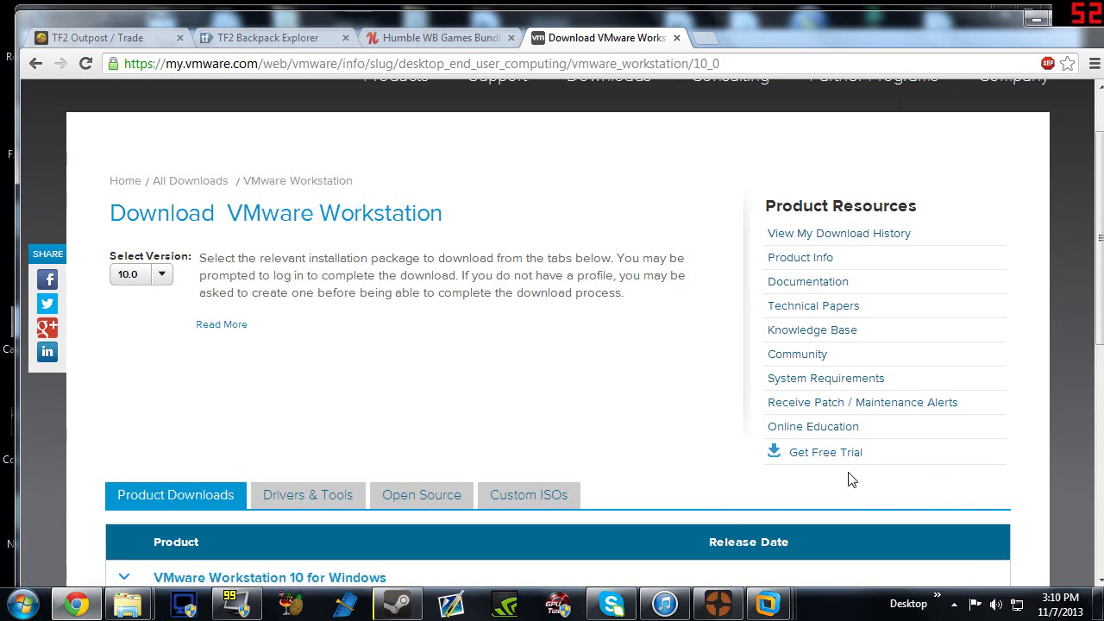
{"action": "scroll", "coordinate": [1002, 358], "scroll_direction": "down", "scroll_amount": 2}
{"action": "scroll", "coordinate": [662, 334], "scroll_direction": "up", "scroll_amount": 2}
{"action": "scroll", "coordinate": [270, 295], "scroll_direction": "down", "scroll_amount": 2}
{"action": "scroll", "coordinate": [270, 295], "scroll_direction": "up", "scroll_amount": 2}
{"action": "scroll", "coordinate": [293, 322], "scroll_direction": "down", "scroll_amount": 3}
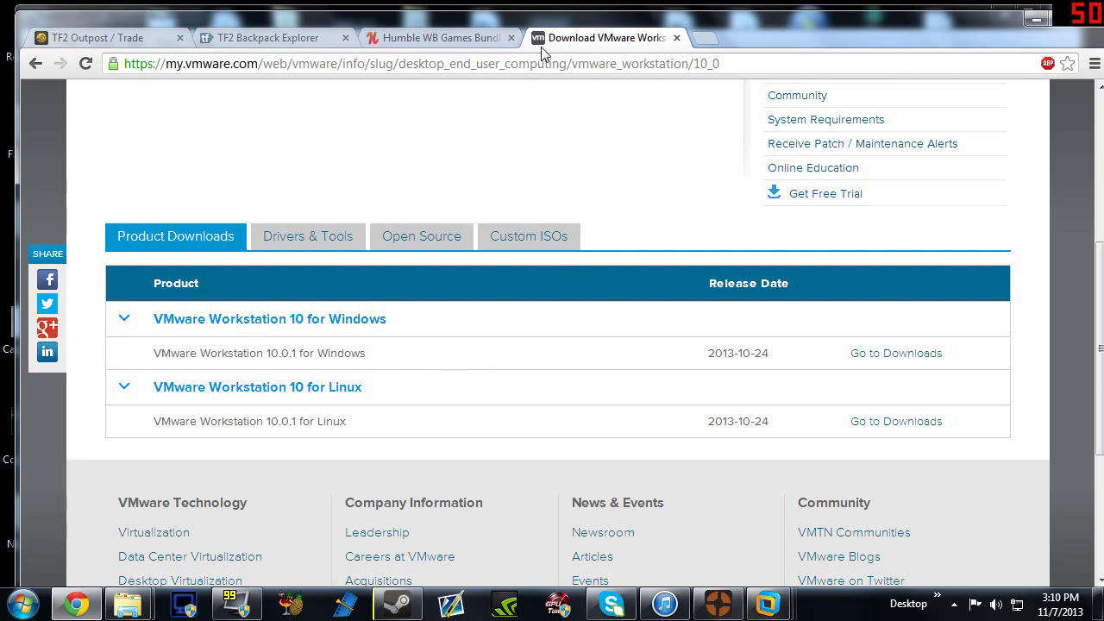
{"action": "left_click_drag", "start_coordinate": [846, 27], "coordinate": [814, 31]}
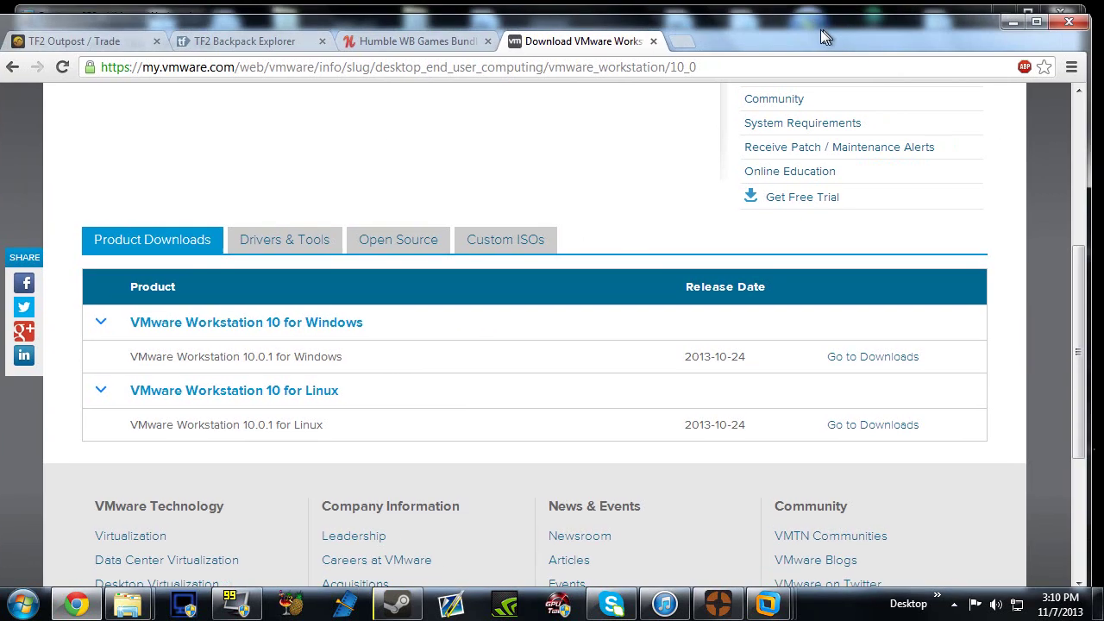
{"action": "left_click", "coordinate": [1005, 26]}
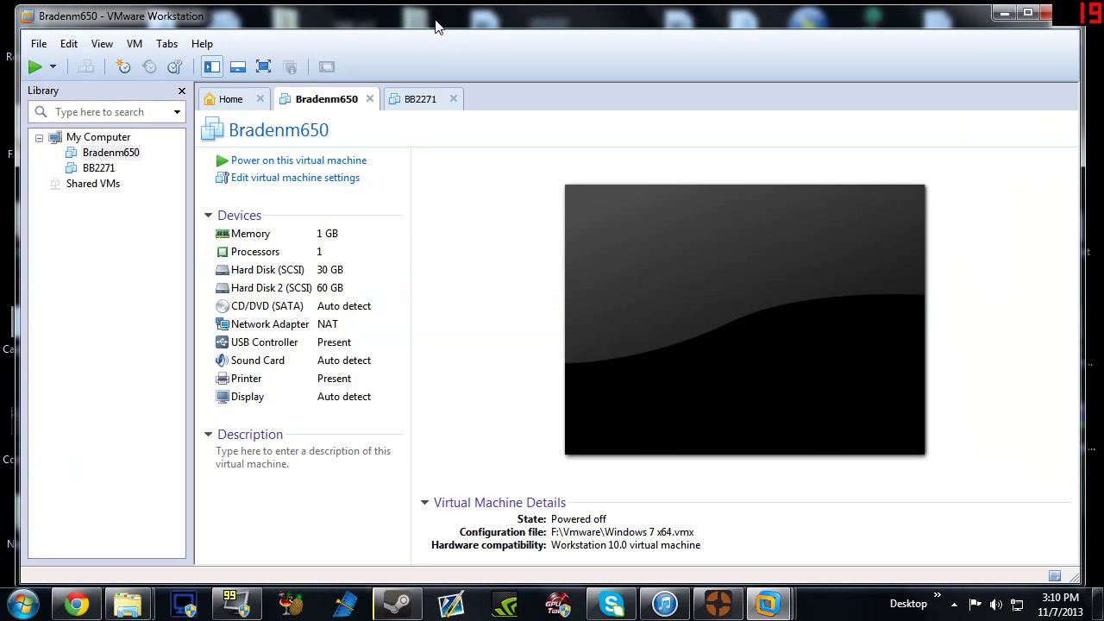
Step: Reposition the VMware Workstation window slightly and go to its home page
{"action": "left_click_drag", "start_coordinate": [437, 25], "coordinate": [457, 22]}
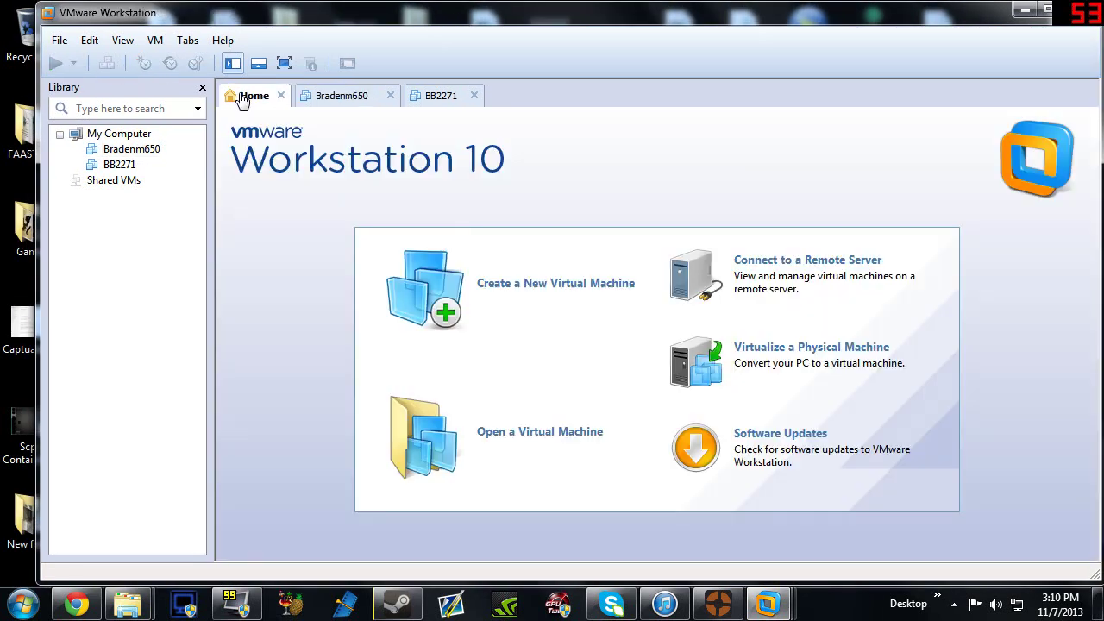
{"action": "left_click", "coordinate": [237, 97]}
{"action": "left_click", "coordinate": [187, 40]}
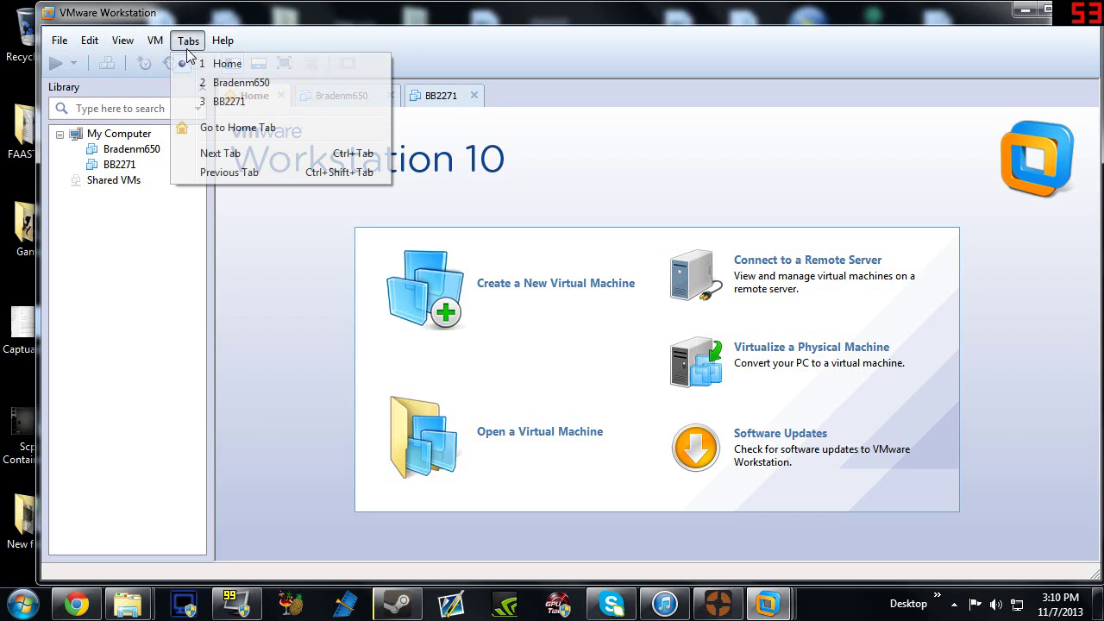
{"action": "left_click", "coordinate": [230, 128]}
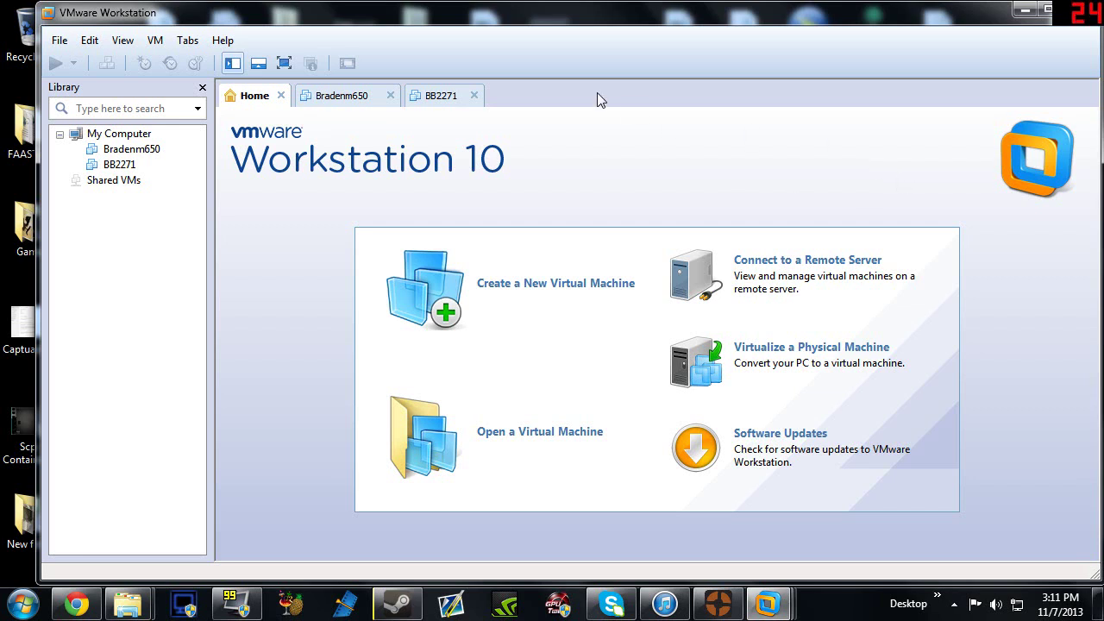
Step: View the summary pages of the two existing virtual machines and return to the home page
{"action": "left_click", "coordinate": [432, 98]}
{"action": "left_click", "coordinate": [345, 95]}
{"action": "left_click", "coordinate": [438, 97]}
{"action": "left_click", "coordinate": [362, 96]}
{"action": "left_click", "coordinate": [244, 97]}
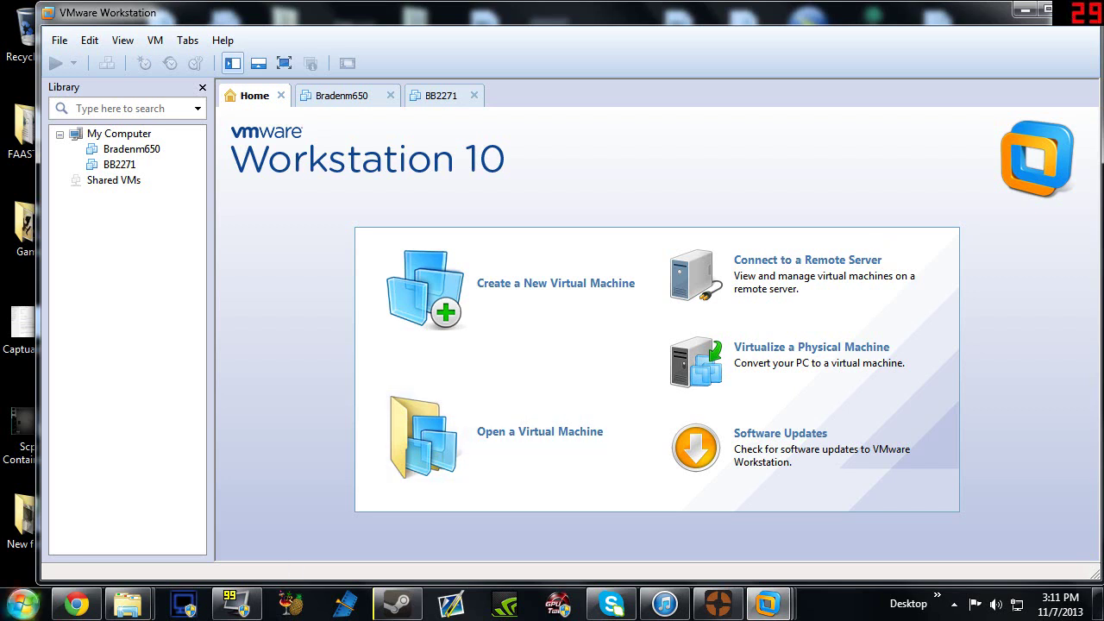
Step: Check the Computer window for the Windows_7_Home_Premium disc in DVD drive D: and close the window
{"action": "left_click", "coordinate": [22, 603]}
{"action": "left_click", "coordinate": [264, 256]}
{"action": "left_click_drag", "start_coordinate": [439, 365], "coordinate": [301, 271]}
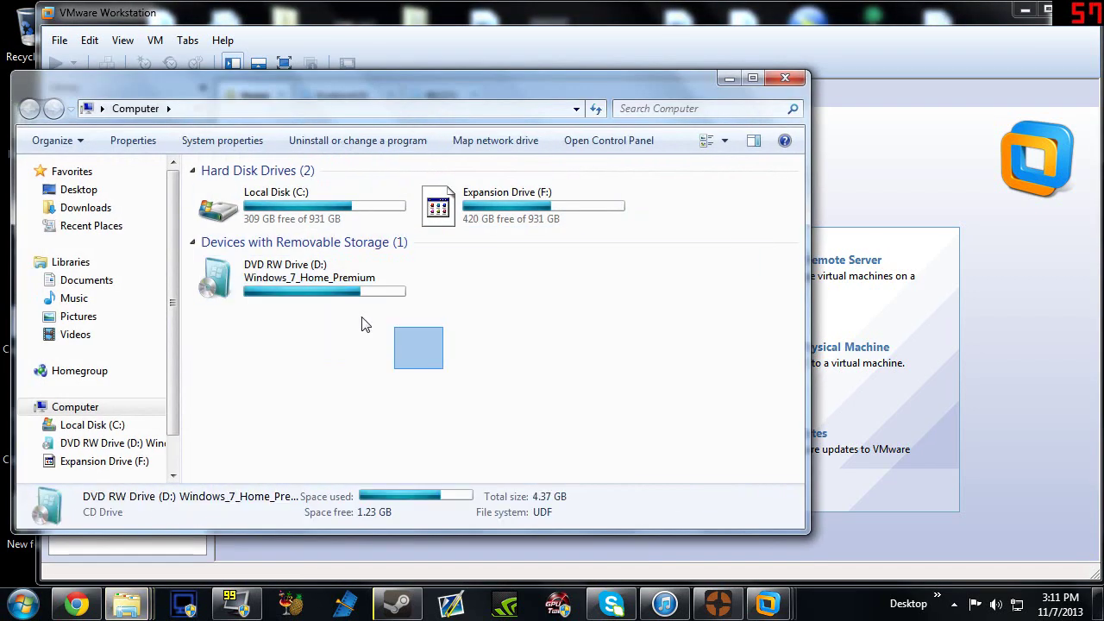
{"action": "left_click", "coordinate": [779, 82]}
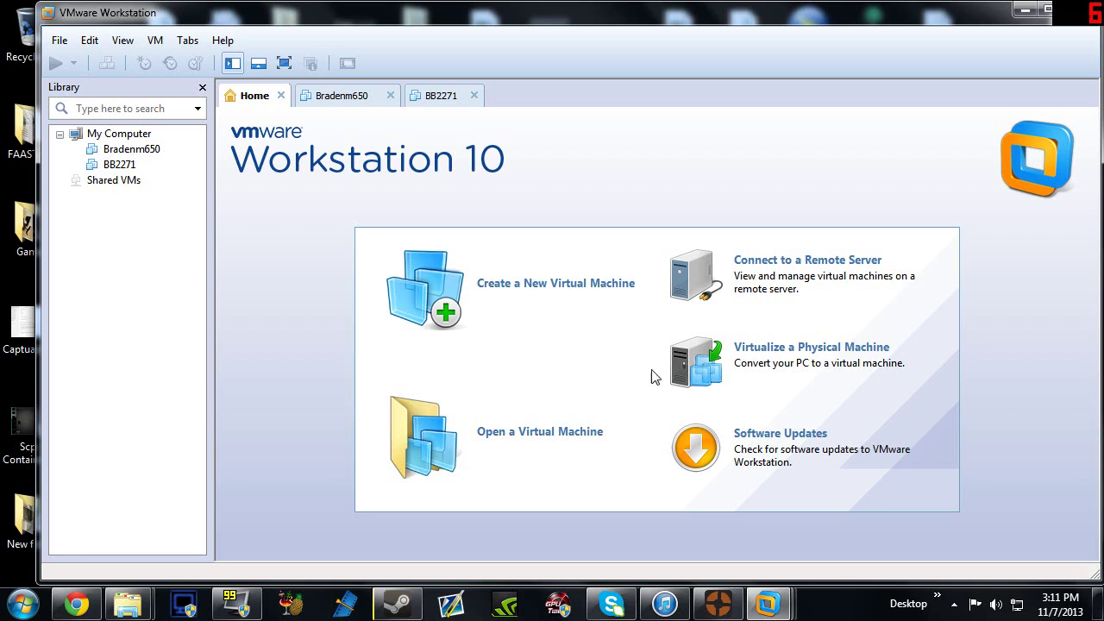
Step: Create a new virtual machine with the typical configuration, installing from the Windows_7_Home_Premium installer disc in drive D:
{"action": "left_click", "coordinate": [596, 309]}
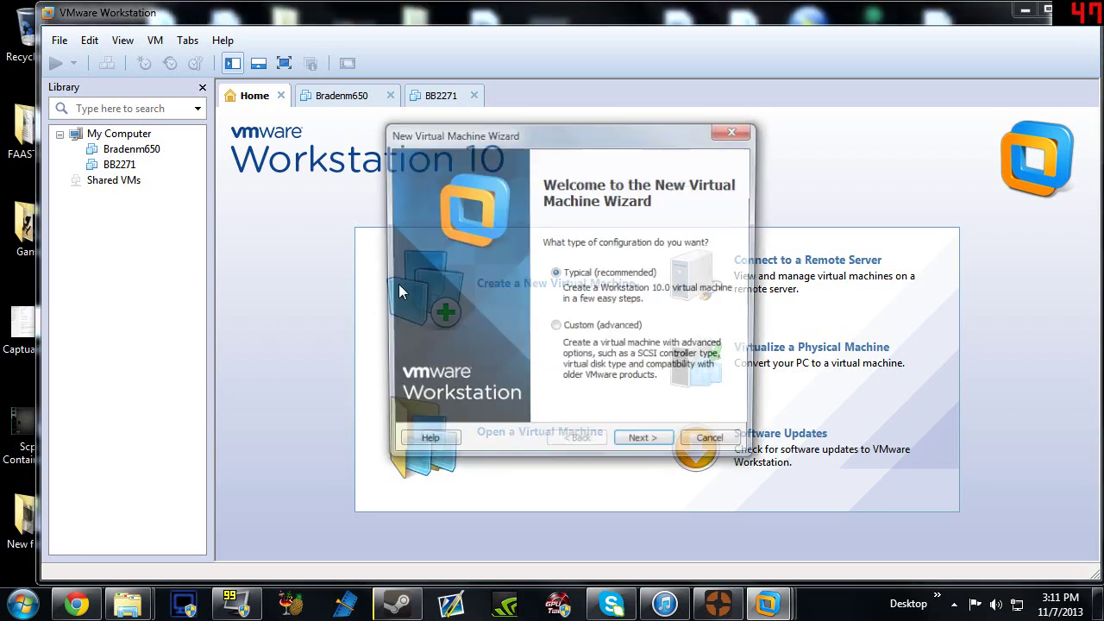
{"action": "left_click", "coordinate": [645, 445]}
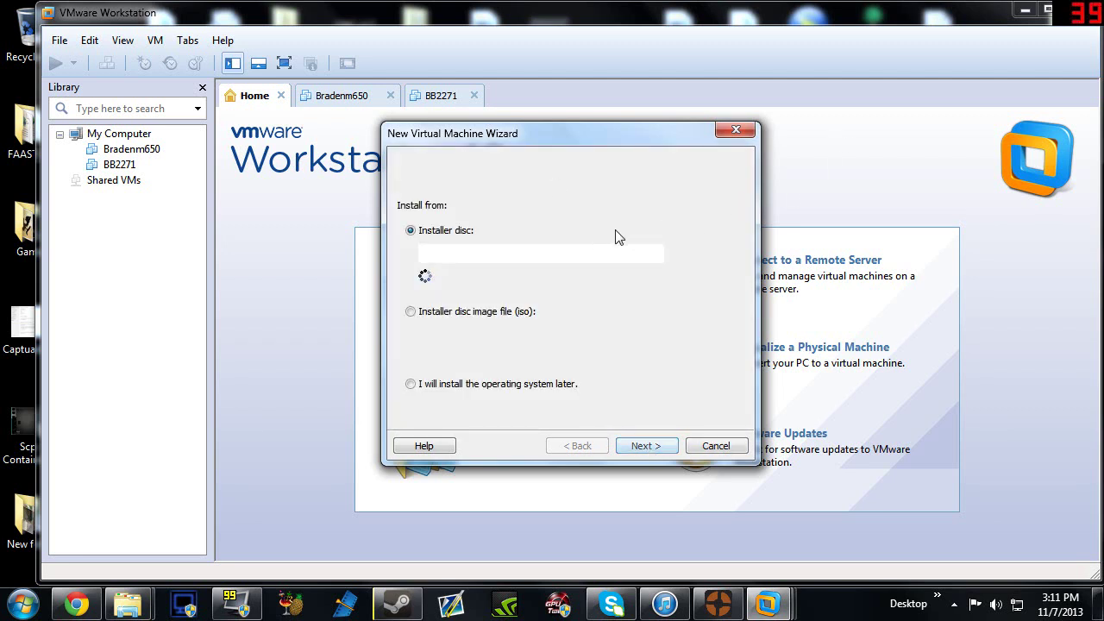
{"action": "left_click", "coordinate": [414, 312]}
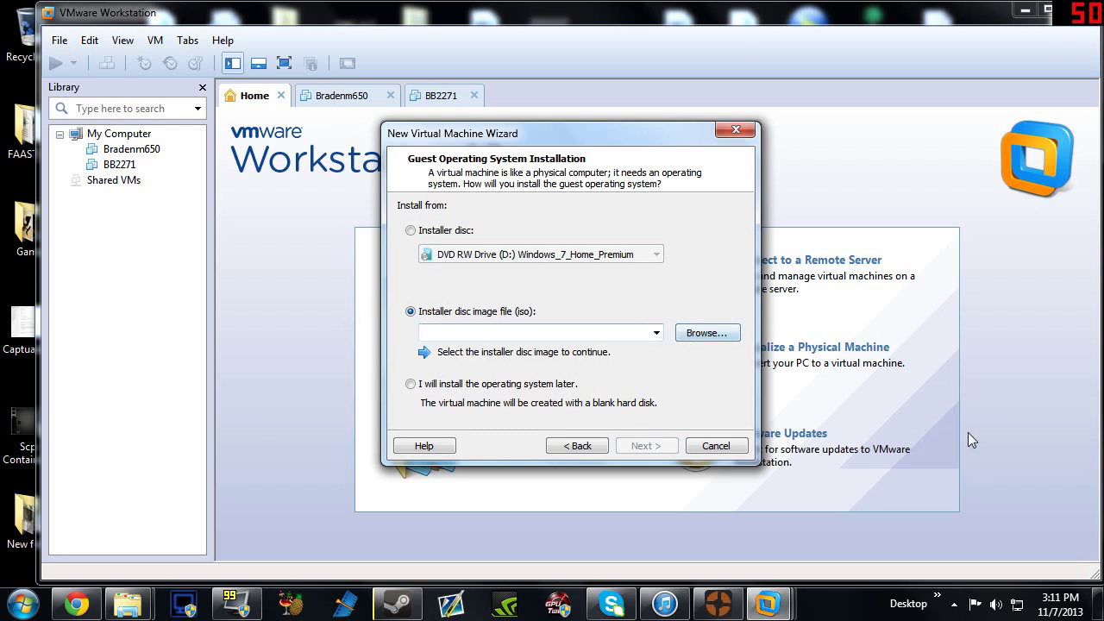
{"action": "left_click", "coordinate": [411, 385]}
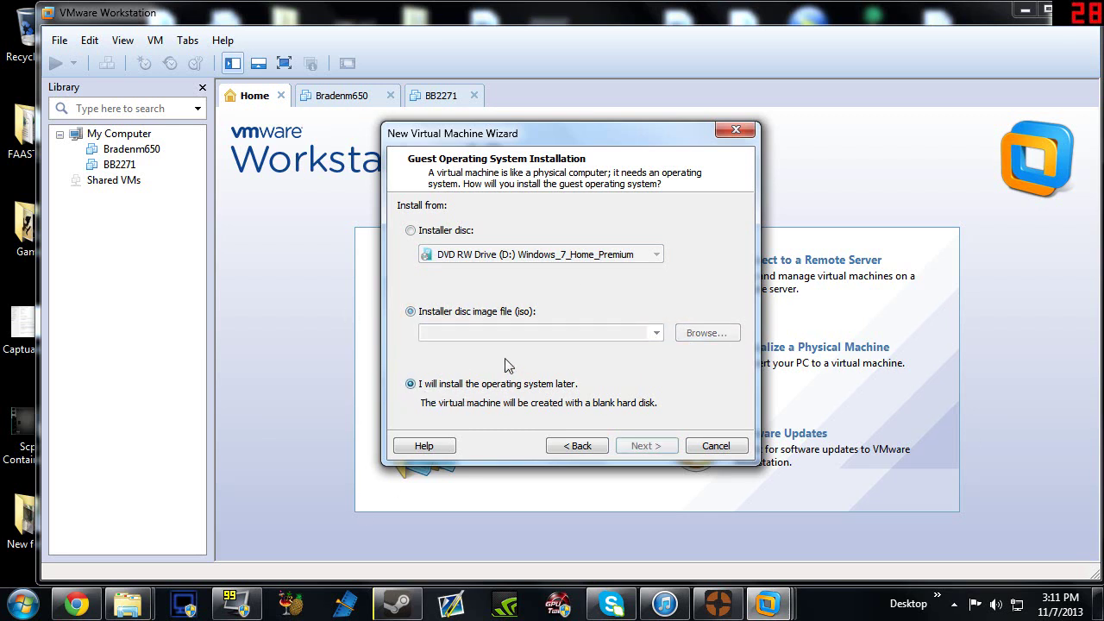
{"action": "left_click", "coordinate": [410, 230]}
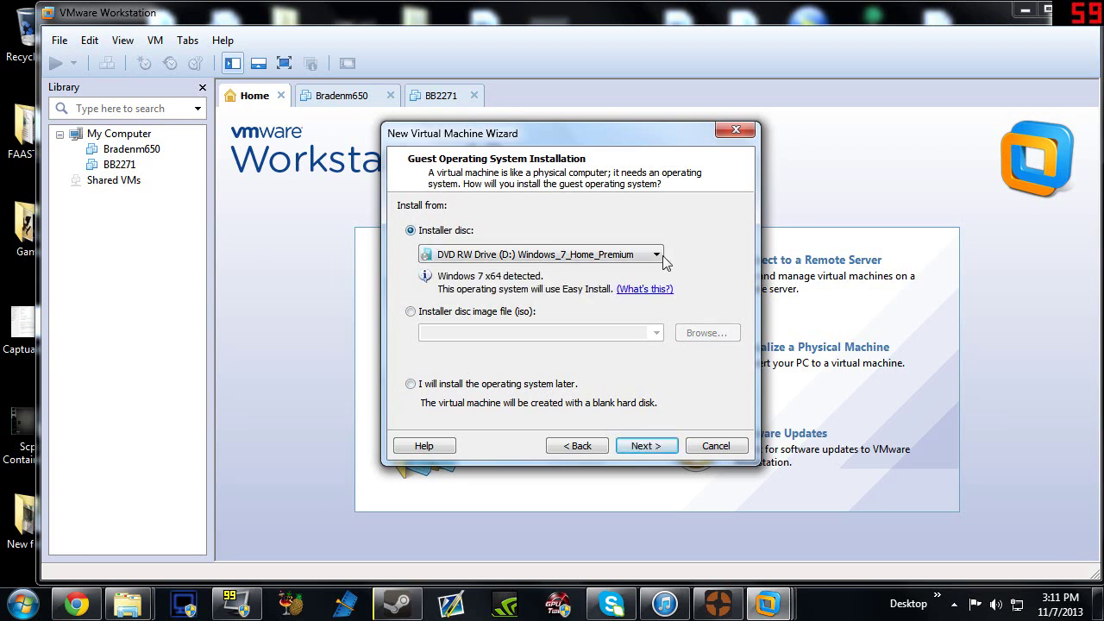
{"action": "left_click", "coordinate": [648, 447]}
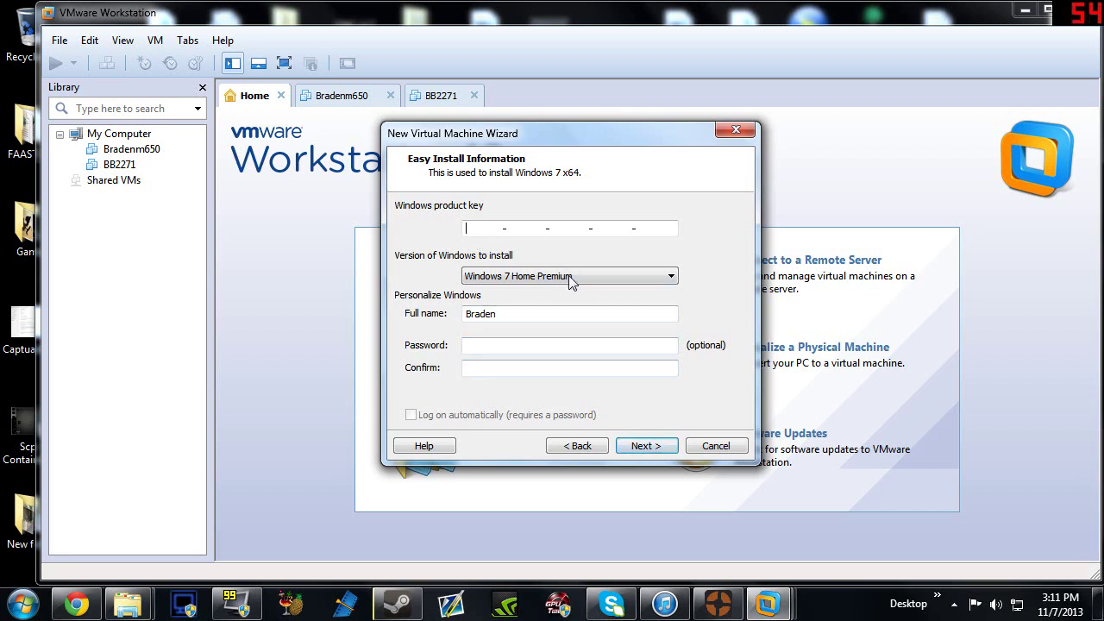
Step: Enter the Windows product key for the Windows 7 Home Premium installation and continue to naming the virtual machine
{"action": "type", "text": "11111 - "}
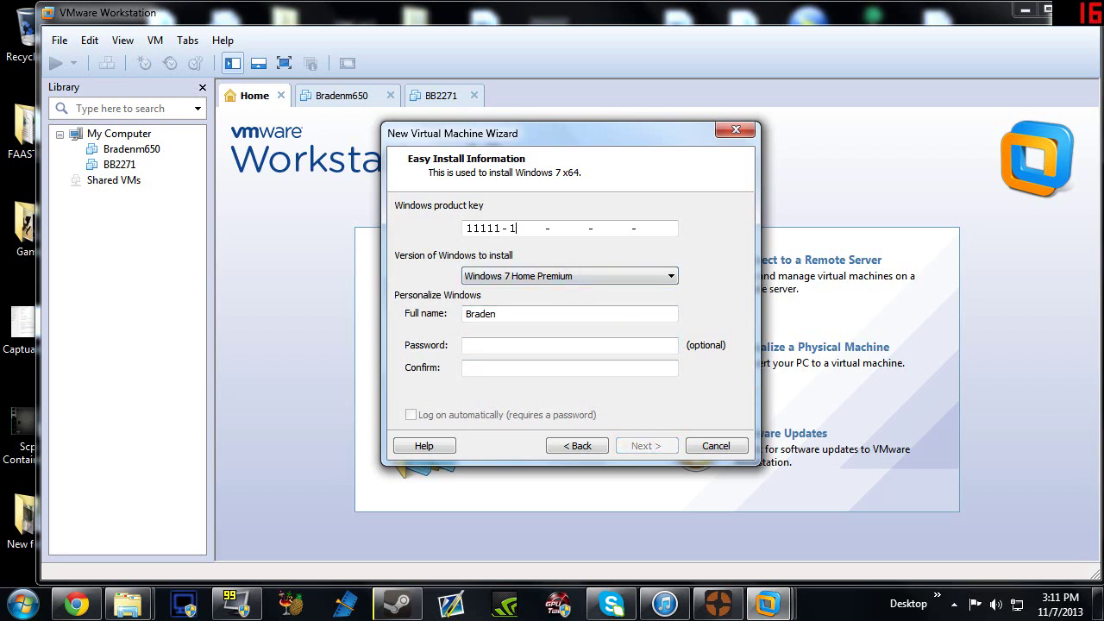
{"action": "type", "text": "11111 - 11111 - 11111 - 11111"}
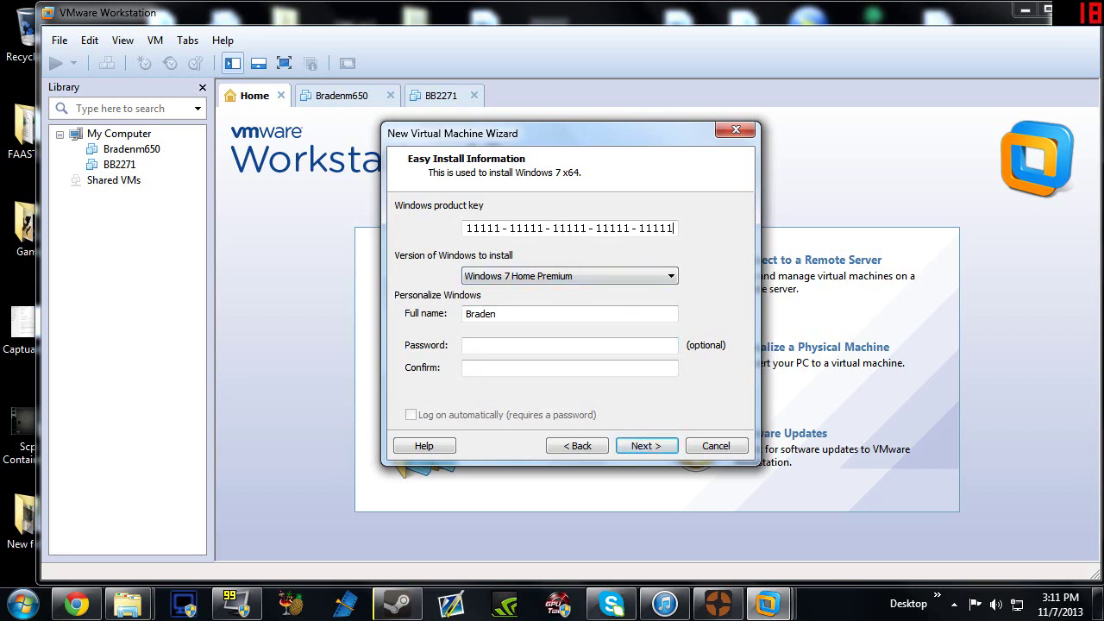
{"action": "left_click_drag", "start_coordinate": [660, 228], "coordinate": [351, 243]}
{"action": "left_click", "coordinate": [613, 278]}
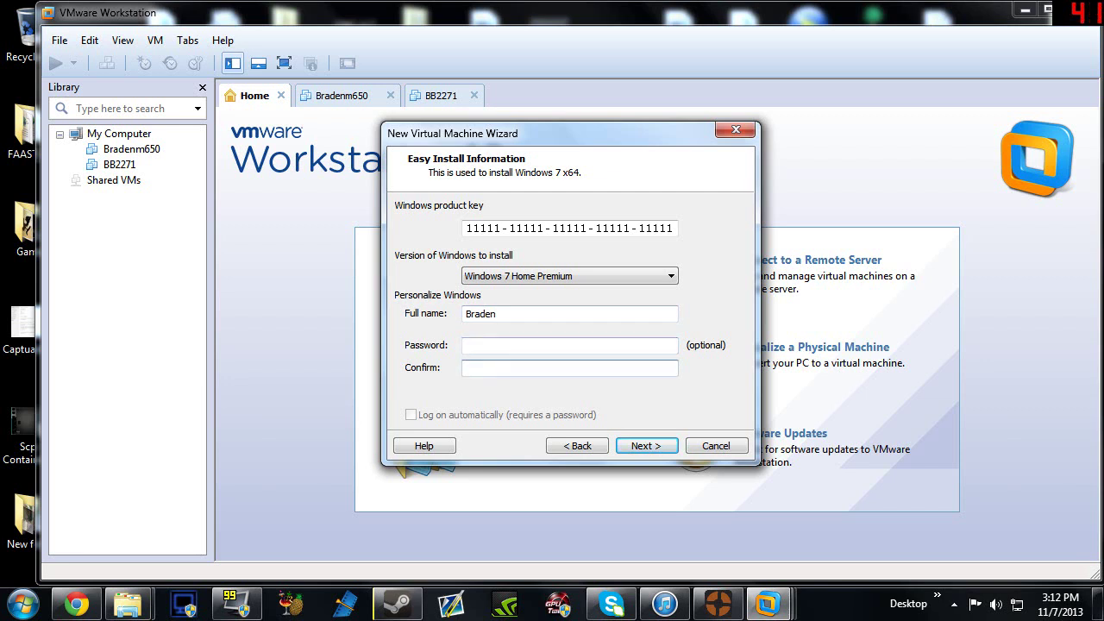
{"action": "left_click", "coordinate": [646, 446]}
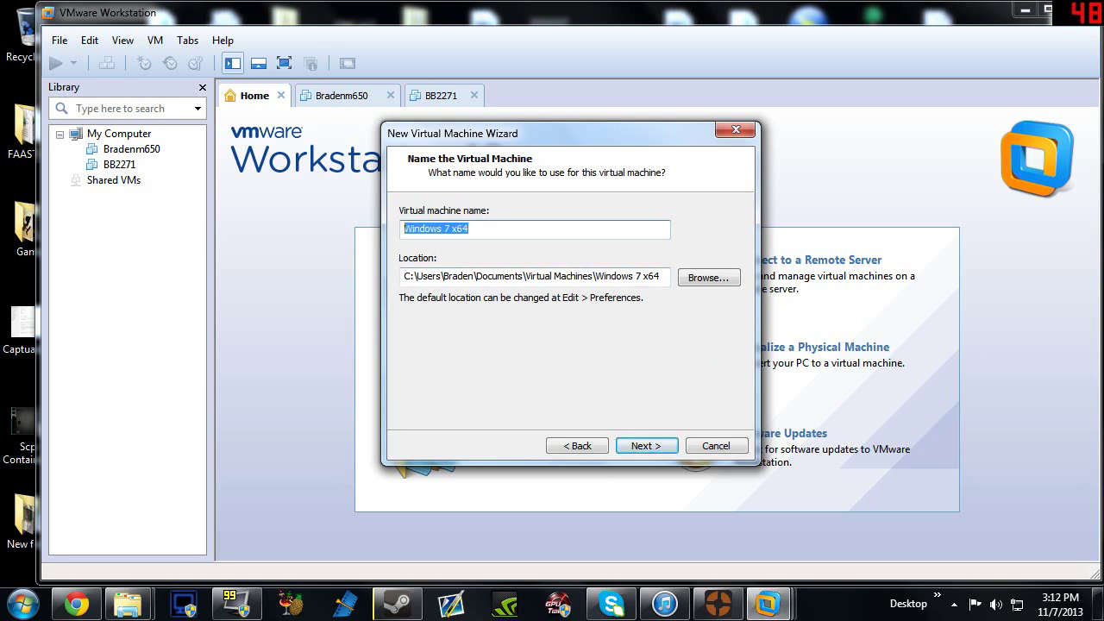
Step: Replace the default virtual machine name with a custom one and select the whole location path
{"action": "type", "text": "faggot"}
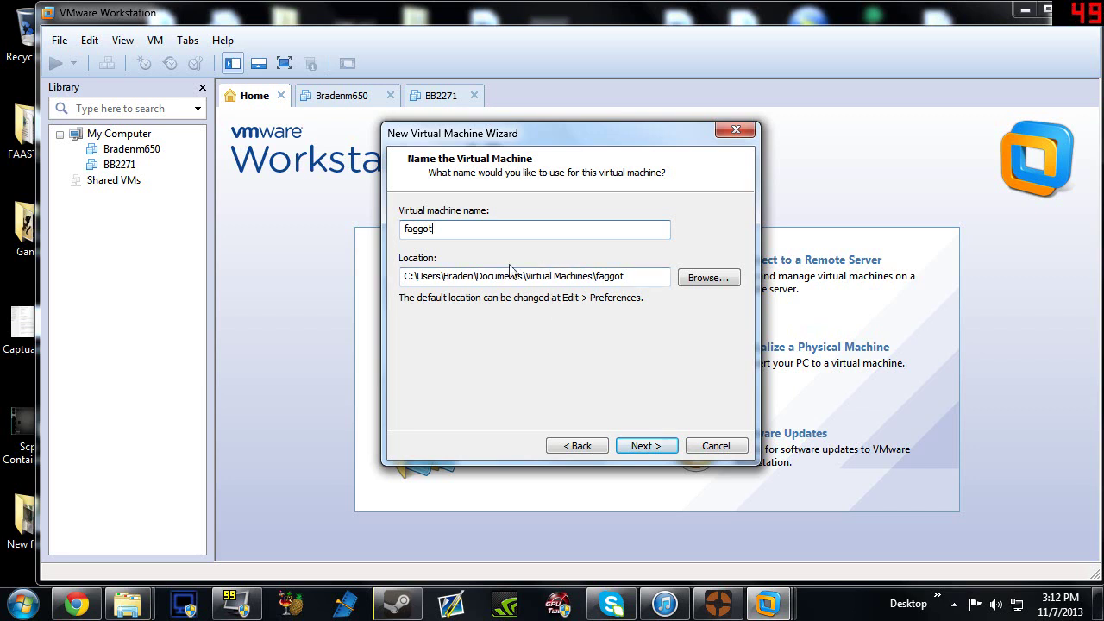
{"action": "key", "text": "ctrl+a"}
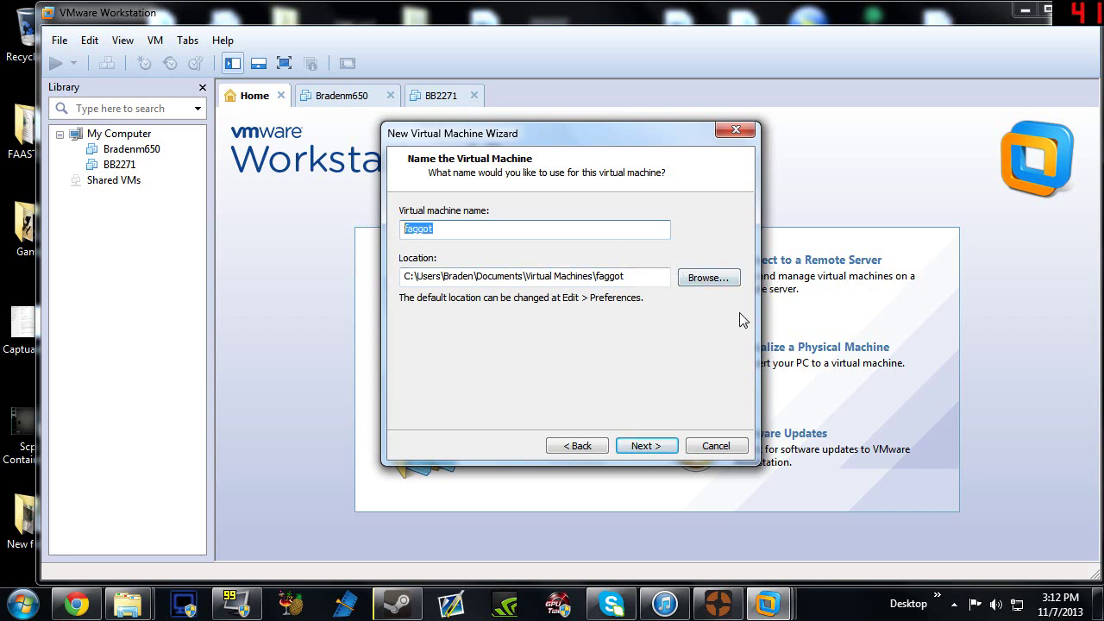
{"action": "key", "text": "Tab"}
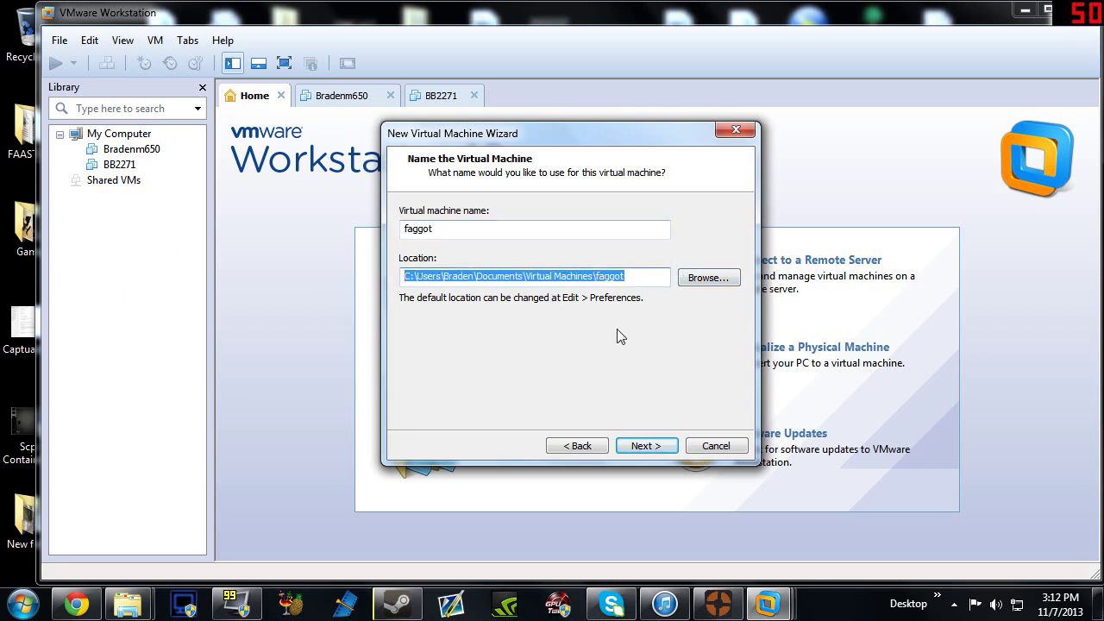
{"action": "key", "text": "End"}
{"action": "key", "text": "ctrl+shift+Left"}
{"action": "key", "text": "ctrl+a"}
Step: Browse for a virtual machine location, looking through Expansion Drive (F:) and Local Disk (C:)
{"action": "left_click", "coordinate": [711, 277]}
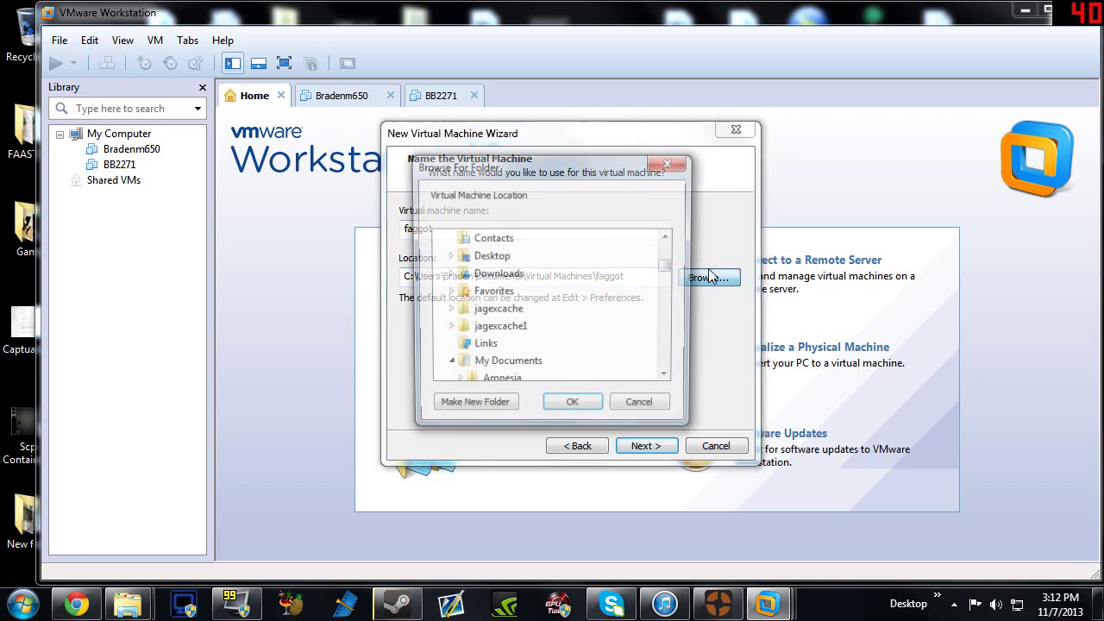
{"action": "left_click_drag", "start_coordinate": [667, 264], "coordinate": [666, 238]}
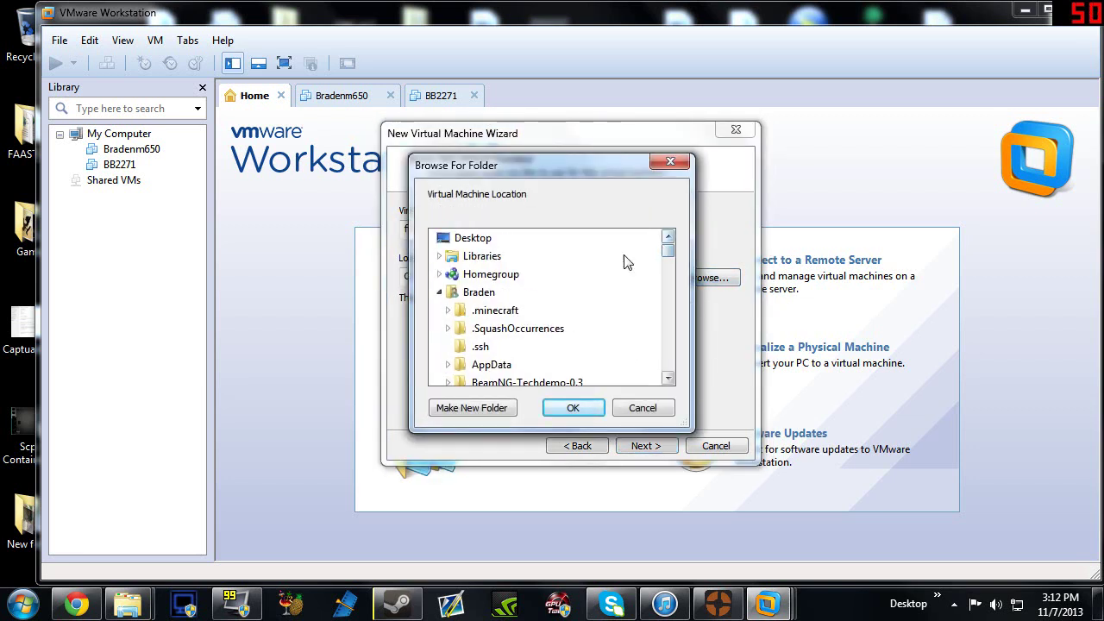
{"action": "double_click", "coordinate": [452, 295]}
{"action": "double_click", "coordinate": [451, 310]}
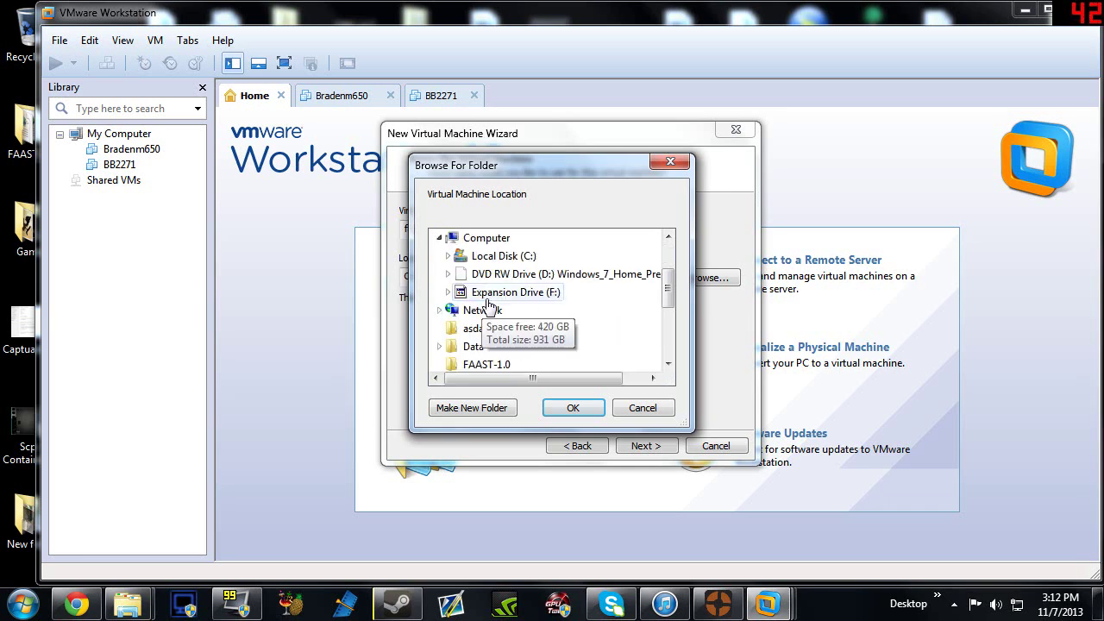
{"action": "left_click", "coordinate": [515, 312]}
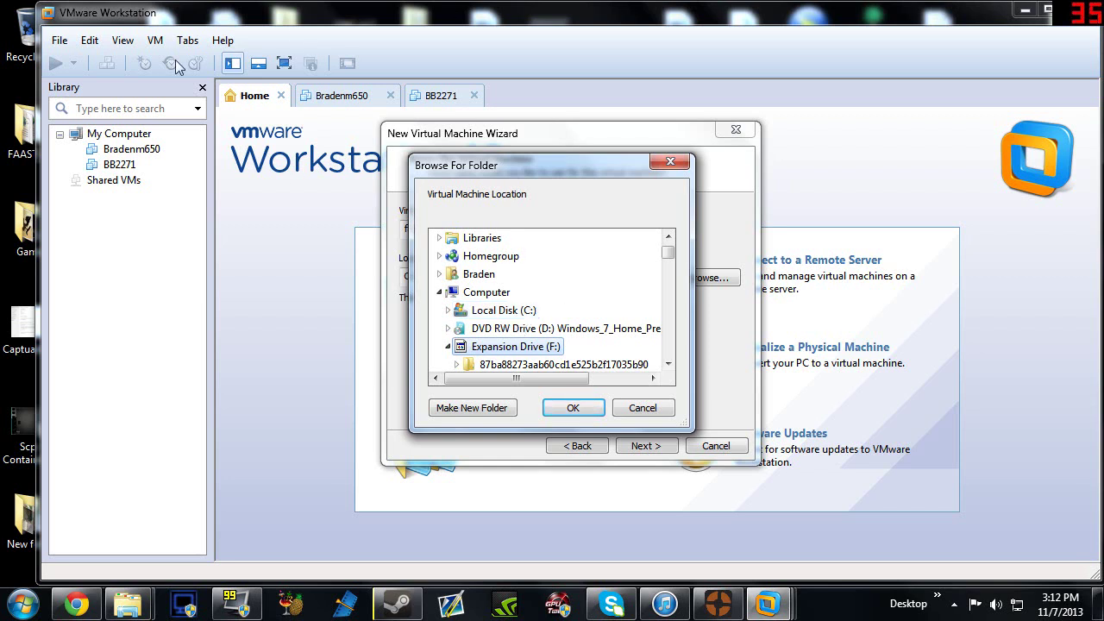
{"action": "scroll", "coordinate": [620, 276], "scroll_direction": "down", "scroll_amount": 1}
{"action": "scroll", "coordinate": [620, 276], "scroll_direction": "down", "scroll_amount": 1}
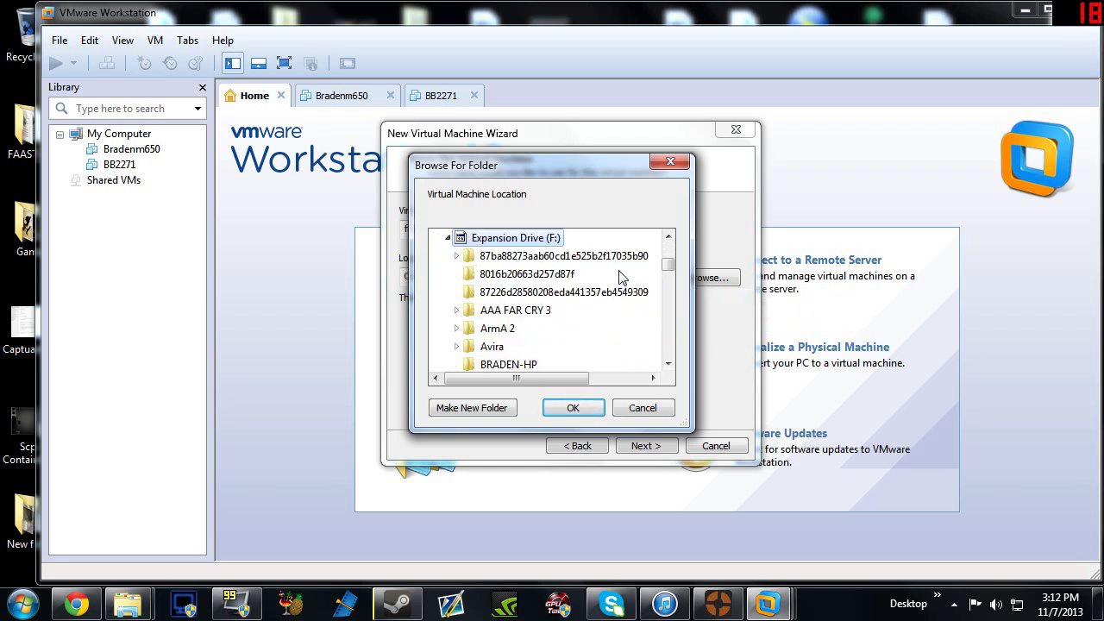
{"action": "scroll", "coordinate": [617, 263], "scroll_direction": "up", "scroll_amount": 2}
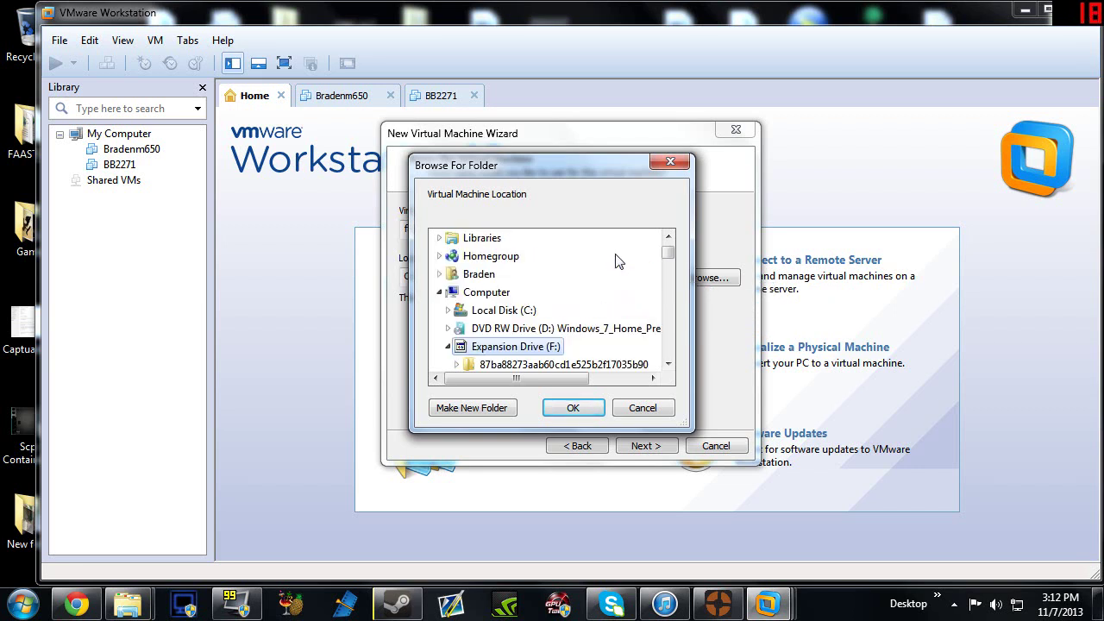
{"action": "left_click", "coordinate": [489, 318]}
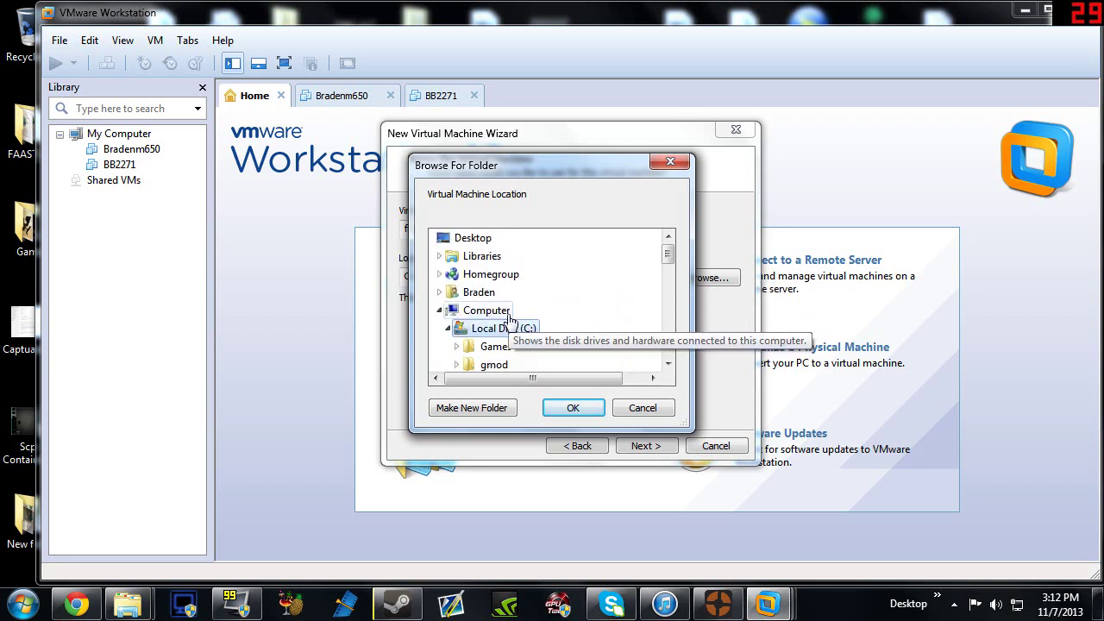
{"action": "left_click", "coordinate": [448, 328]}
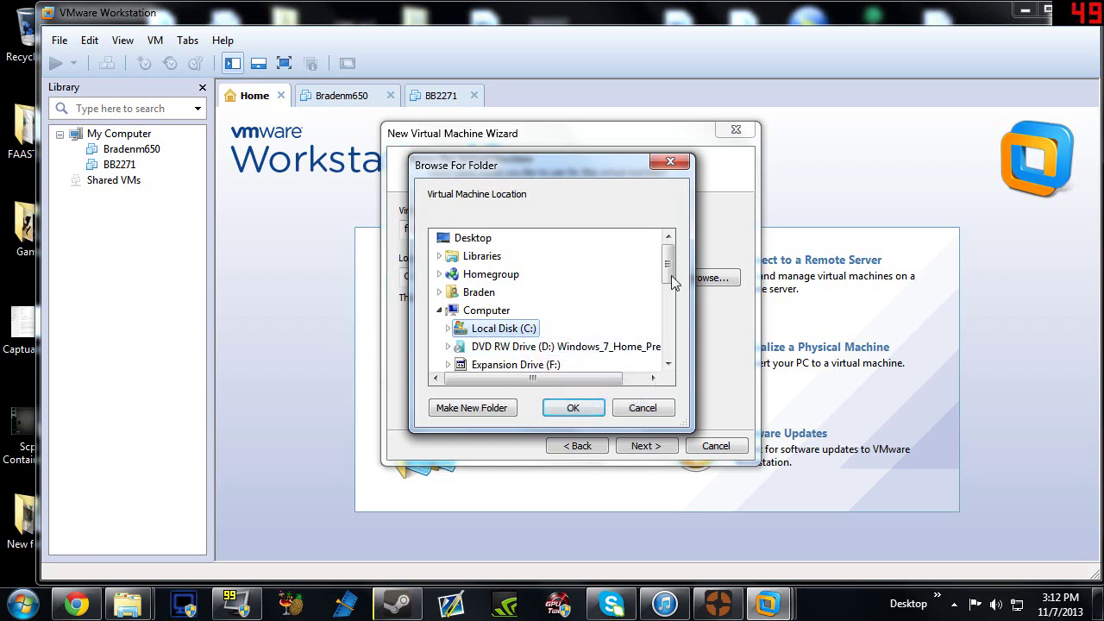
Step: Set the virtual machine's location to the desktop folder New folder (2) and continue to the disk capacity settings
{"action": "scroll", "coordinate": [497, 284], "scroll_direction": "down", "scroll_amount": 1}
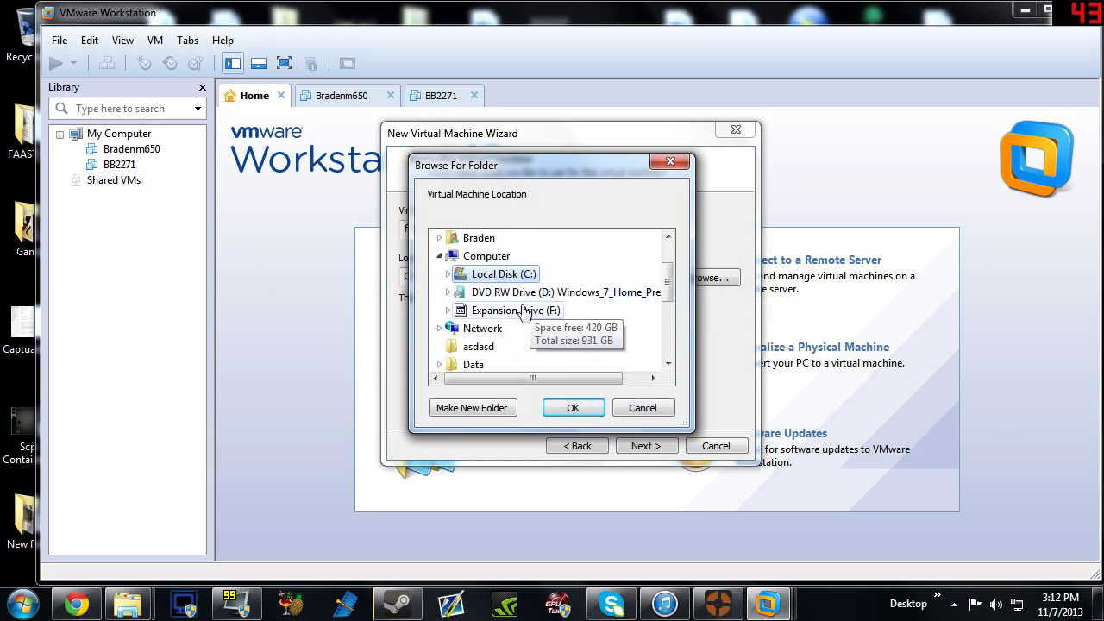
{"action": "scroll", "coordinate": [521, 312], "scroll_direction": "up", "scroll_amount": 1}
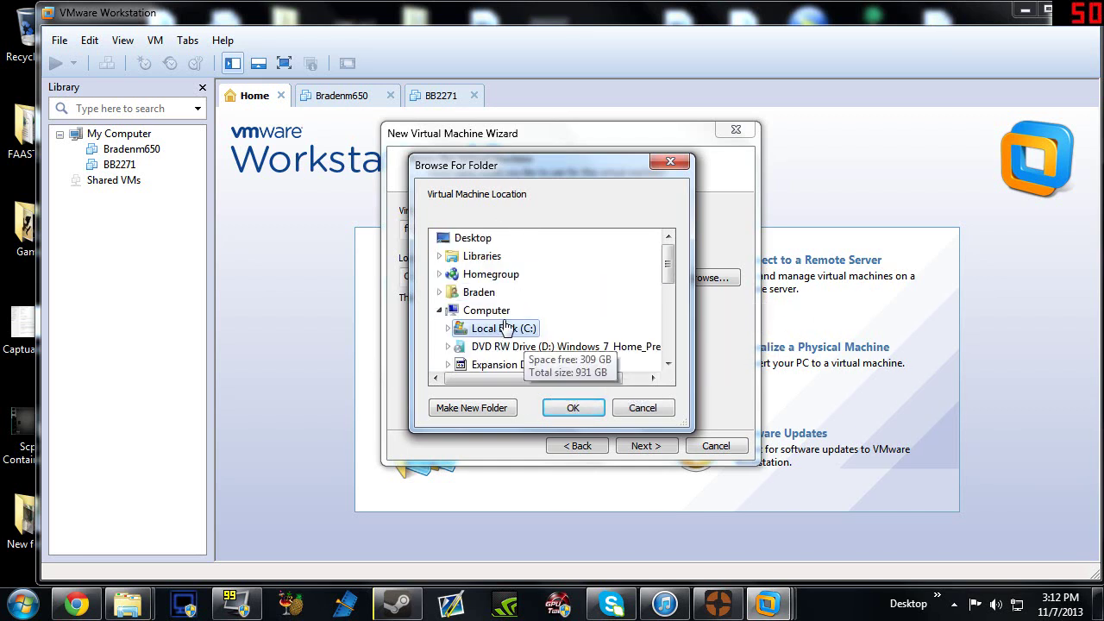
{"action": "scroll", "coordinate": [505, 327], "scroll_direction": "down", "scroll_amount": 2}
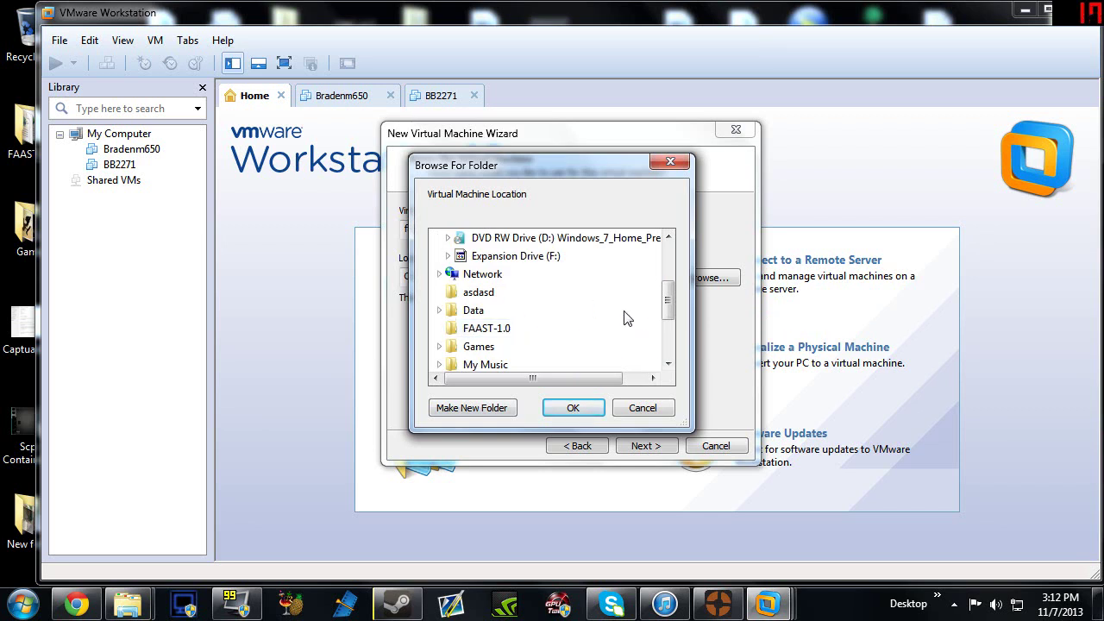
{"action": "scroll", "coordinate": [627, 318], "scroll_direction": "down", "scroll_amount": 2}
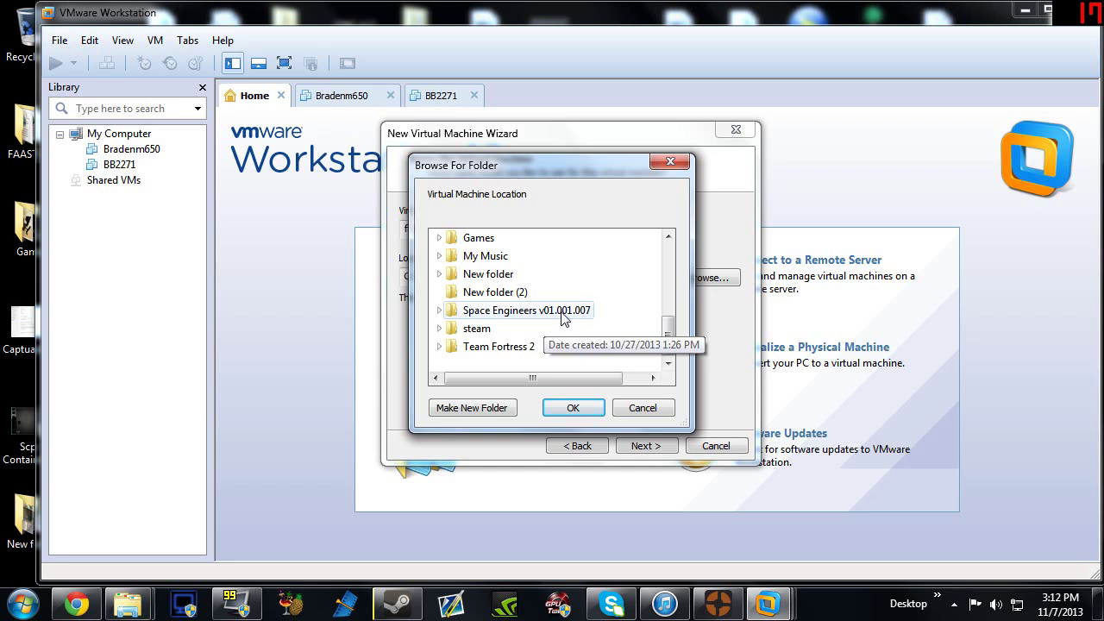
{"action": "scroll", "coordinate": [518, 315], "scroll_direction": "up", "scroll_amount": 1}
{"action": "left_click", "coordinate": [504, 346]}
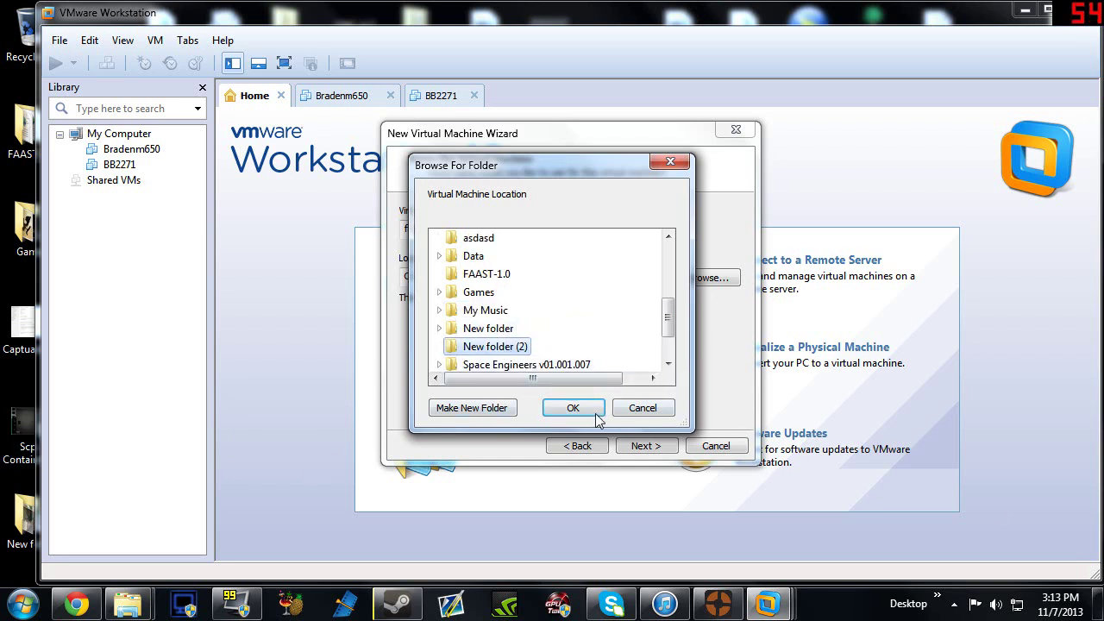
{"action": "left_click", "coordinate": [562, 406]}
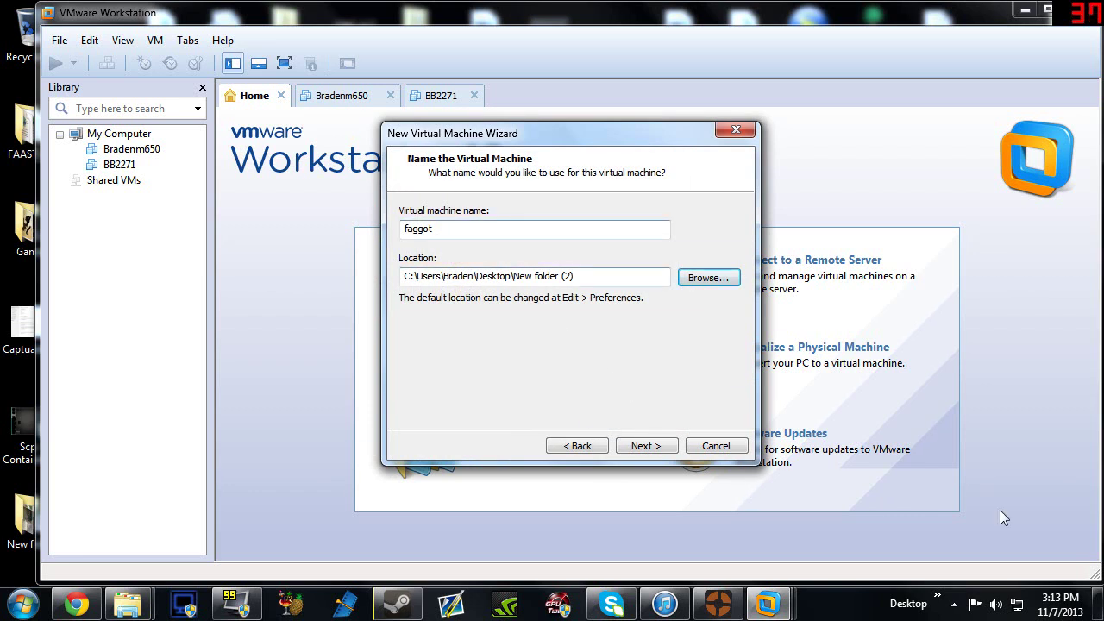
{"action": "left_click", "coordinate": [667, 450]}
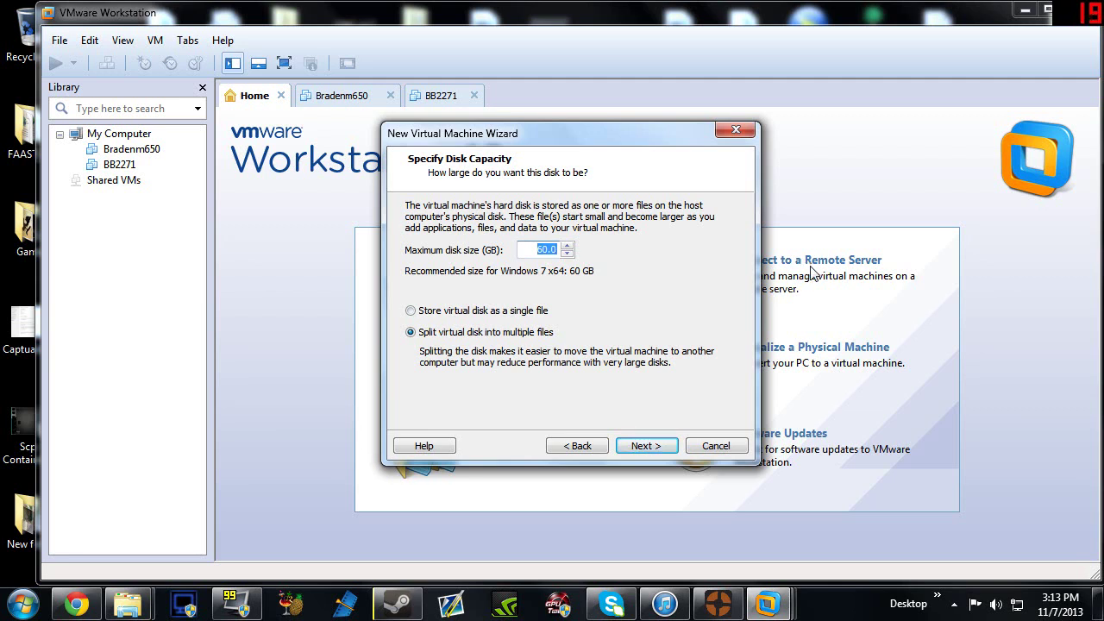
Step: Set the maximum disk size to 30 GB, split the virtual disk into multiple files, and continue to the summary
{"action": "type", "text": "25-30"}
{"action": "key", "text": "BackSpace"}
{"action": "key", "text": "BackSpace"}
{"action": "left_click", "coordinate": [450, 337]}
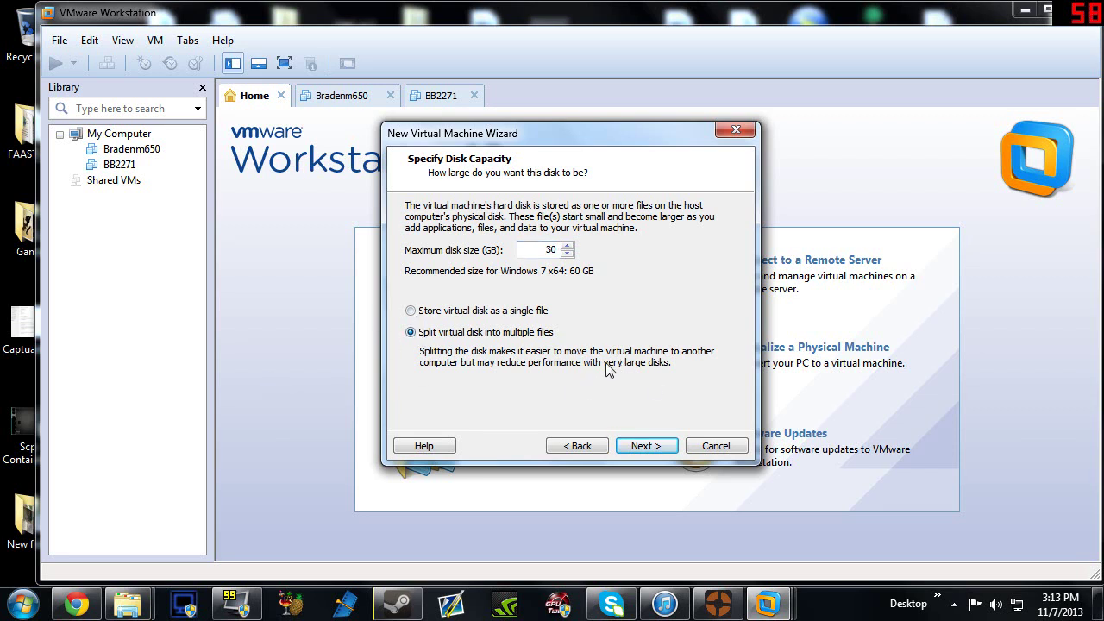
{"action": "left_click", "coordinate": [646, 446]}
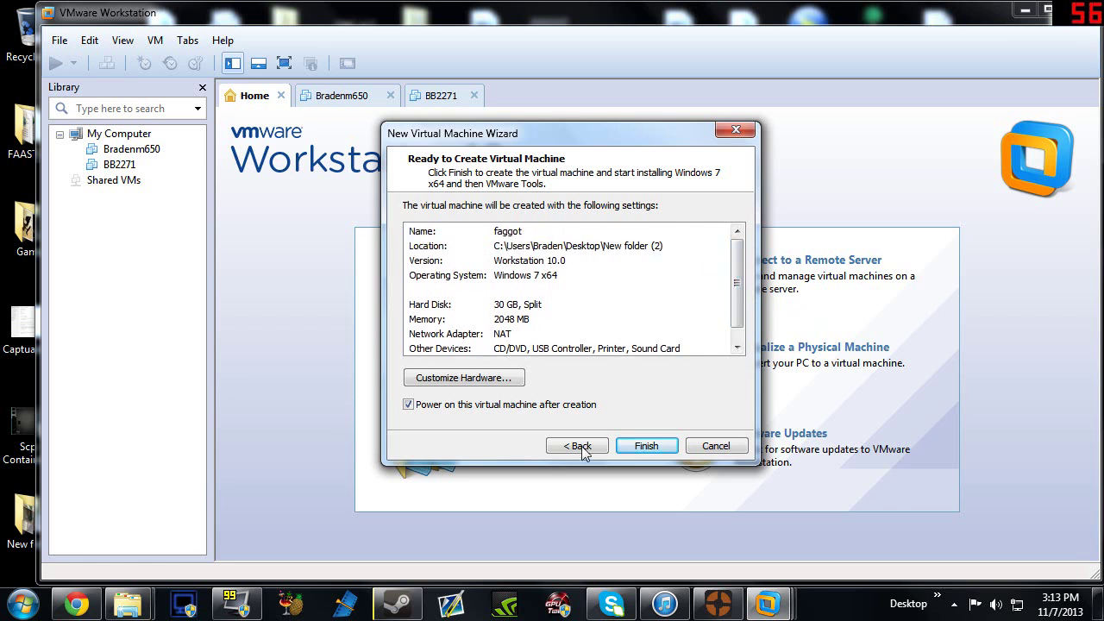
Step: Customize the new virtual machine's hardware by setting its memory to 1552 MB
{"action": "left_click", "coordinate": [476, 383]}
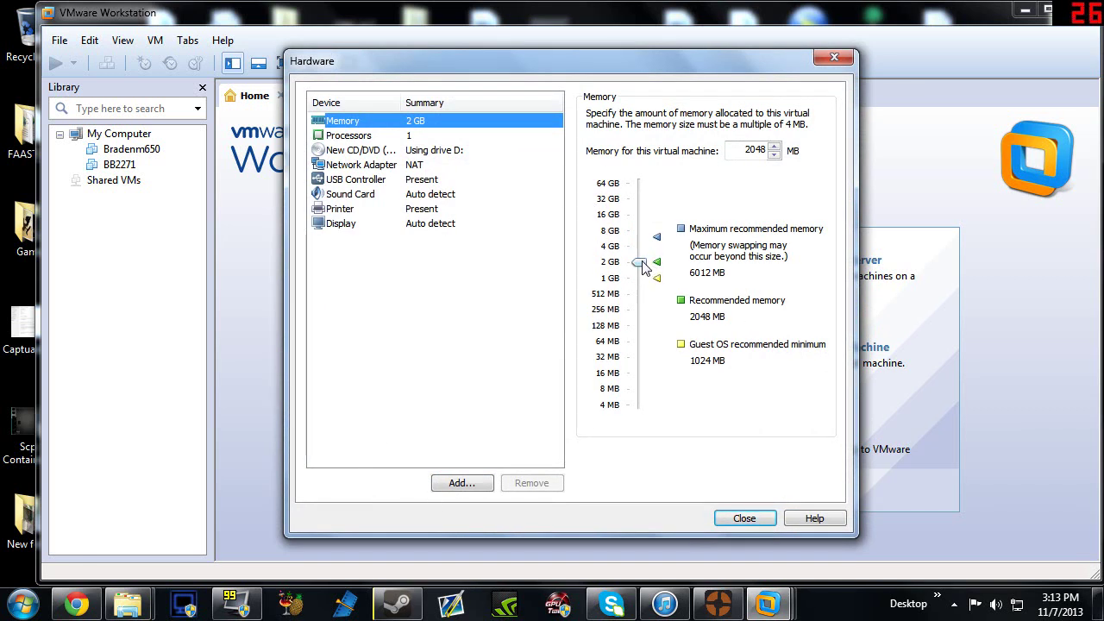
{"action": "mouse_move", "coordinate": [642, 267]}
{"action": "left_mouse_down"}
{"action": "mouse_move", "coordinate": [639, 320]}
{"action": "mouse_move", "coordinate": [637, 281]}
{"action": "mouse_move", "coordinate": [659, 270]}
{"action": "left_mouse_up"}
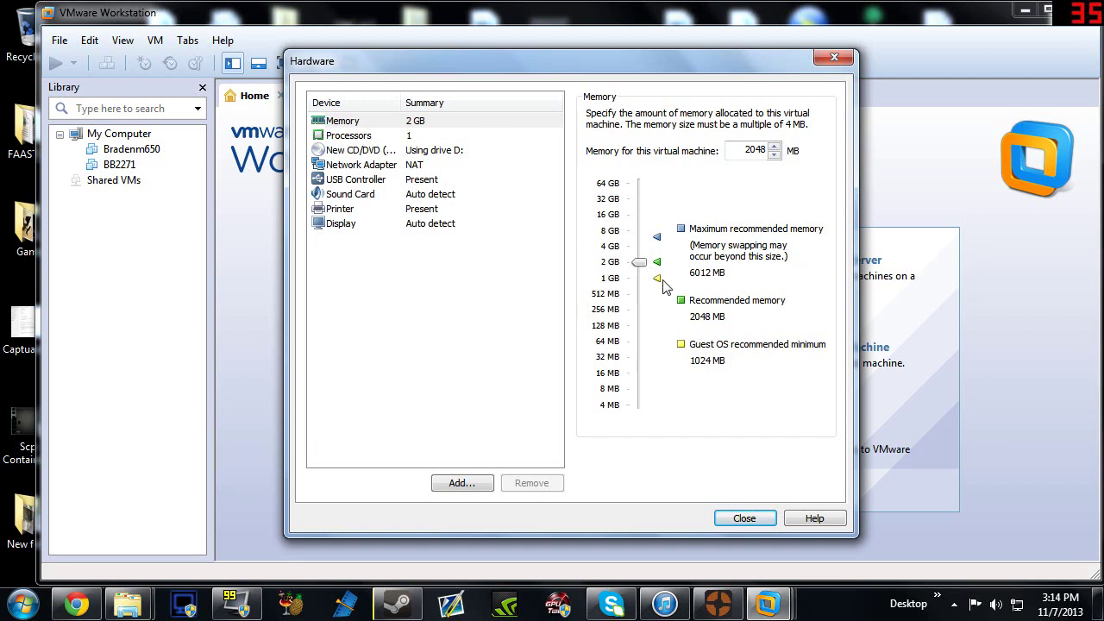
{"action": "mouse_move", "coordinate": [639, 262]}
{"action": "left_mouse_down"}
{"action": "mouse_move", "coordinate": [639, 293]}
{"action": "mouse_move", "coordinate": [639, 270]}
{"action": "mouse_move", "coordinate": [628, 295]}
{"action": "mouse_move", "coordinate": [629, 272]}
{"action": "left_mouse_up"}
{"action": "left_click", "coordinate": [639, 269]}
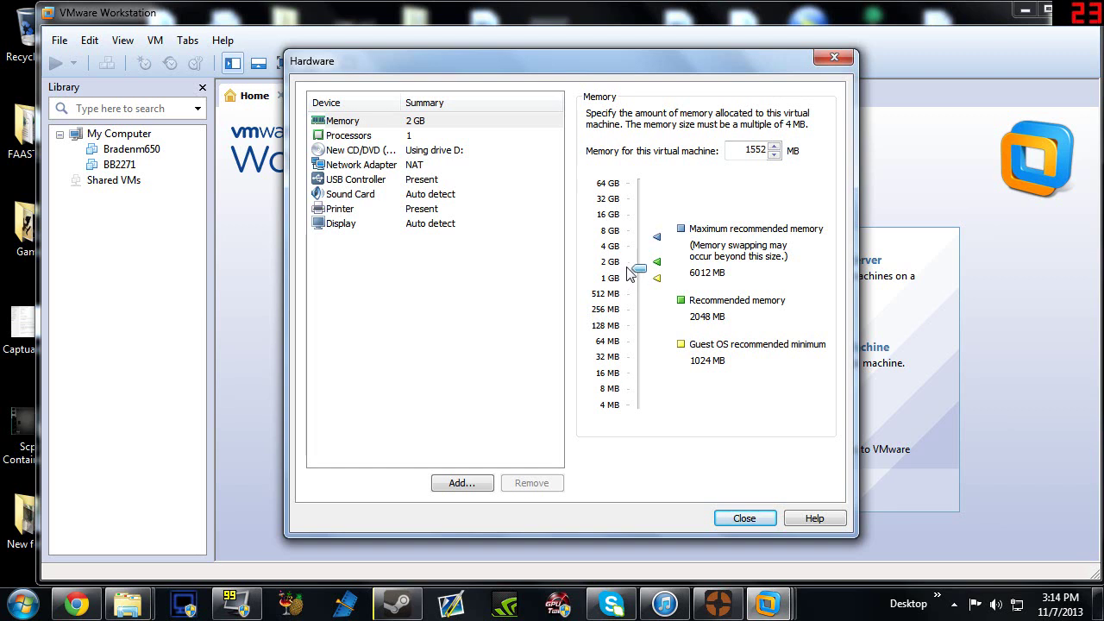
Step: Try two processors, set the number back to 1, and close the hardware settings without adding a device
{"action": "left_click", "coordinate": [409, 138]}
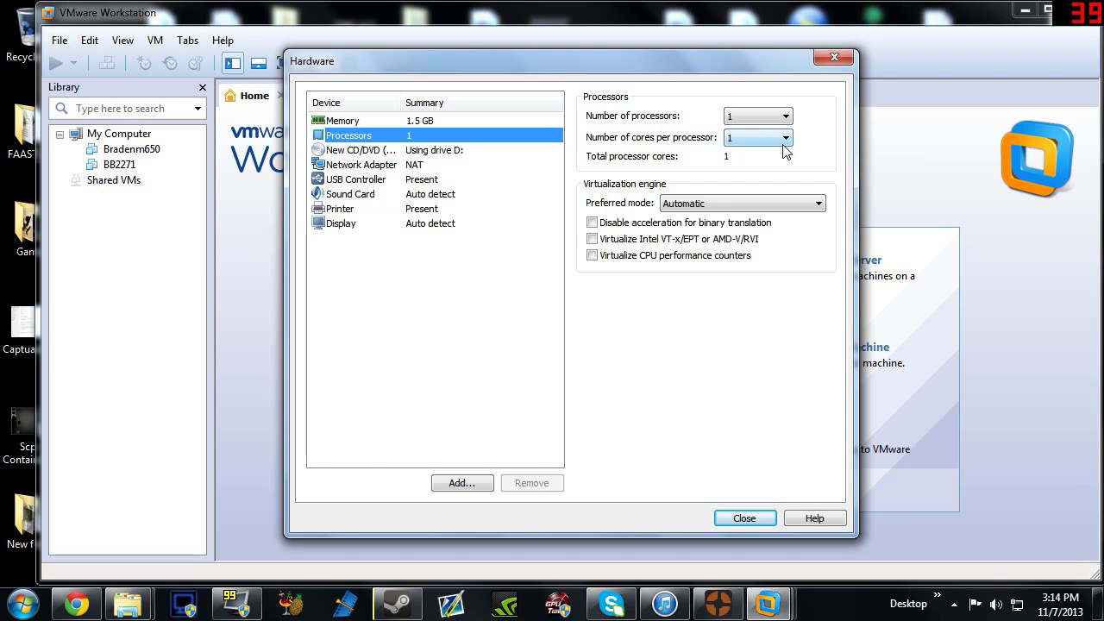
{"action": "left_click", "coordinate": [771, 121]}
{"action": "left_click", "coordinate": [780, 142]}
{"action": "left_click", "coordinate": [779, 139]}
{"action": "left_click", "coordinate": [774, 164]}
{"action": "left_click", "coordinate": [768, 138]}
{"action": "left_click", "coordinate": [776, 153]}
{"action": "left_click", "coordinate": [779, 115]}
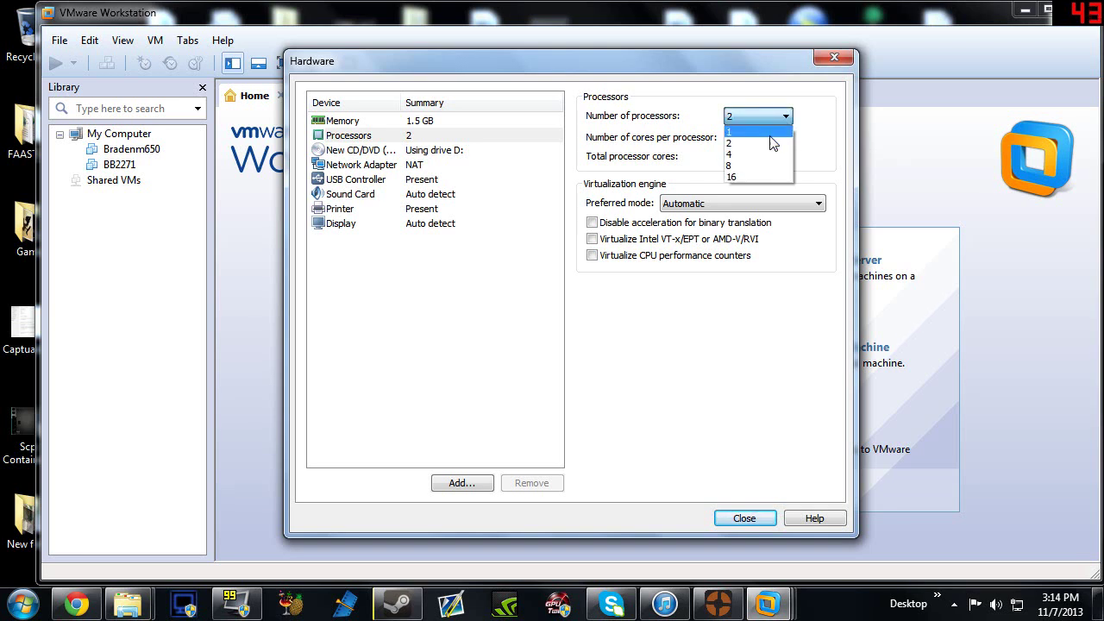
{"action": "left_click", "coordinate": [769, 132]}
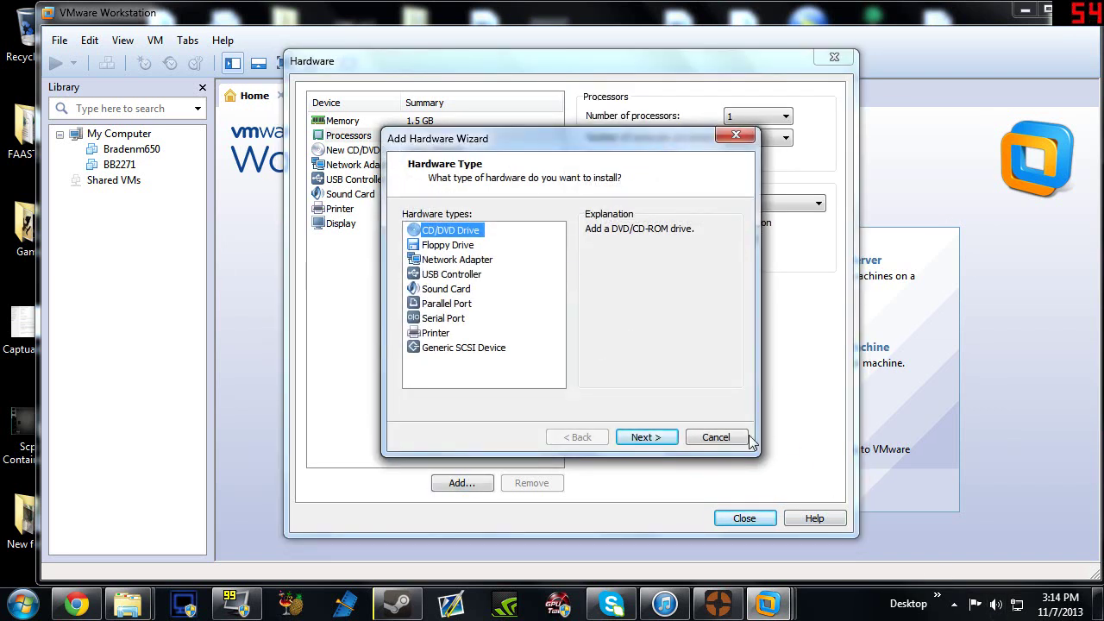
{"action": "left_click", "coordinate": [720, 437]}
{"action": "left_click", "coordinate": [744, 522]}
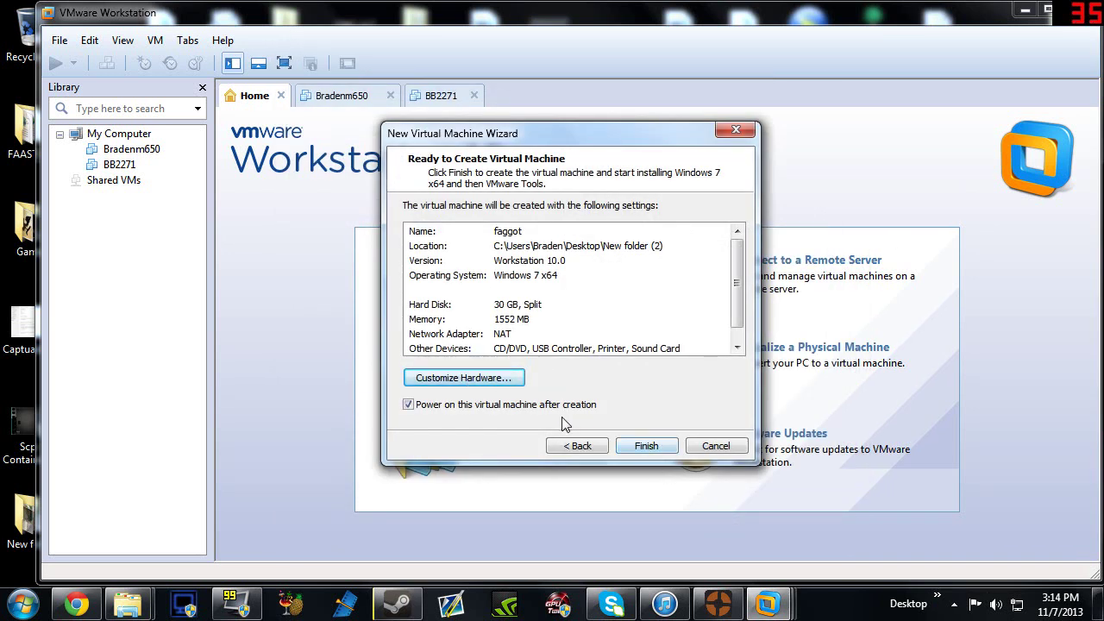
Step: Turn off powering on the virtual machine after creation and close the New Virtual Machine Wizard without finishing
{"action": "left_click", "coordinate": [408, 406]}
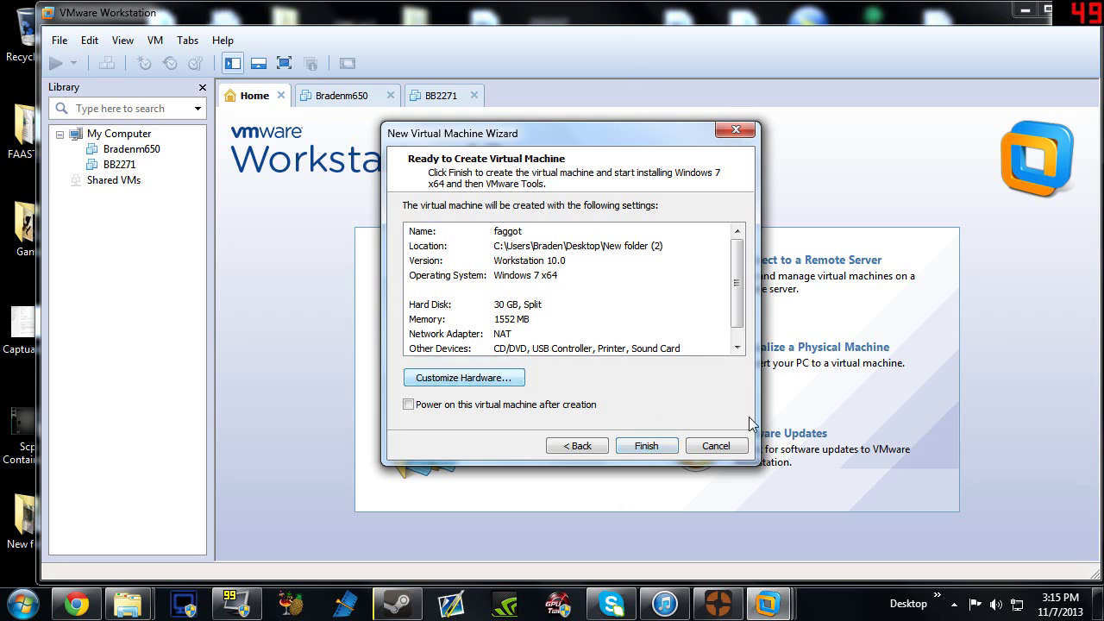
{"action": "left_click", "coordinate": [735, 130]}
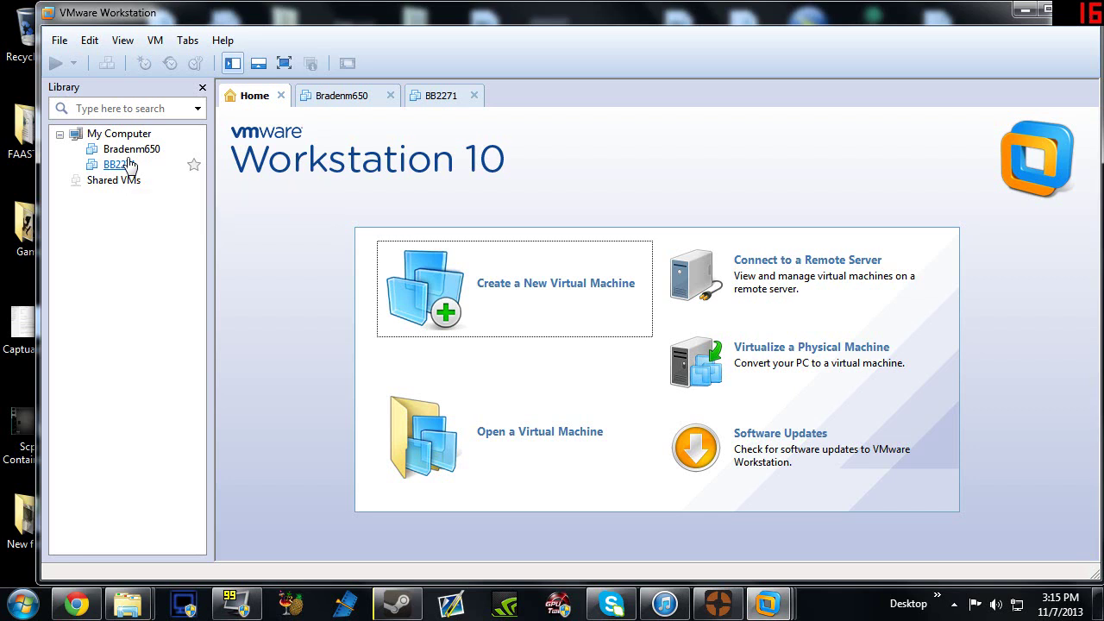
Step: View the summary page of the BB2271 virtual machine and return to the home page
{"action": "left_click", "coordinate": [121, 164]}
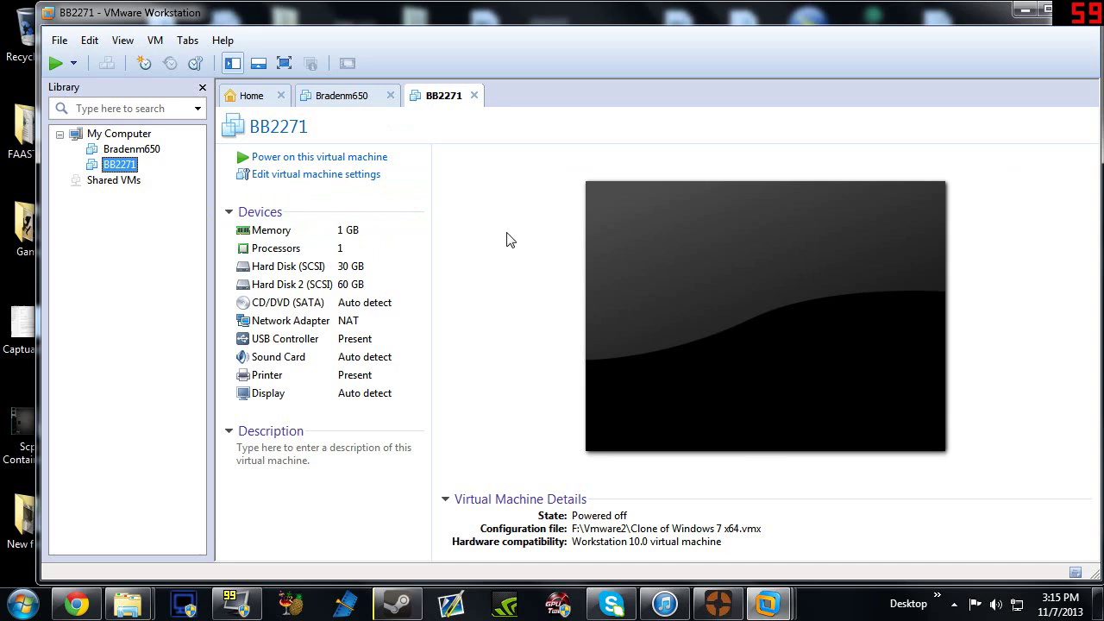
{"action": "left_click", "coordinate": [249, 97]}
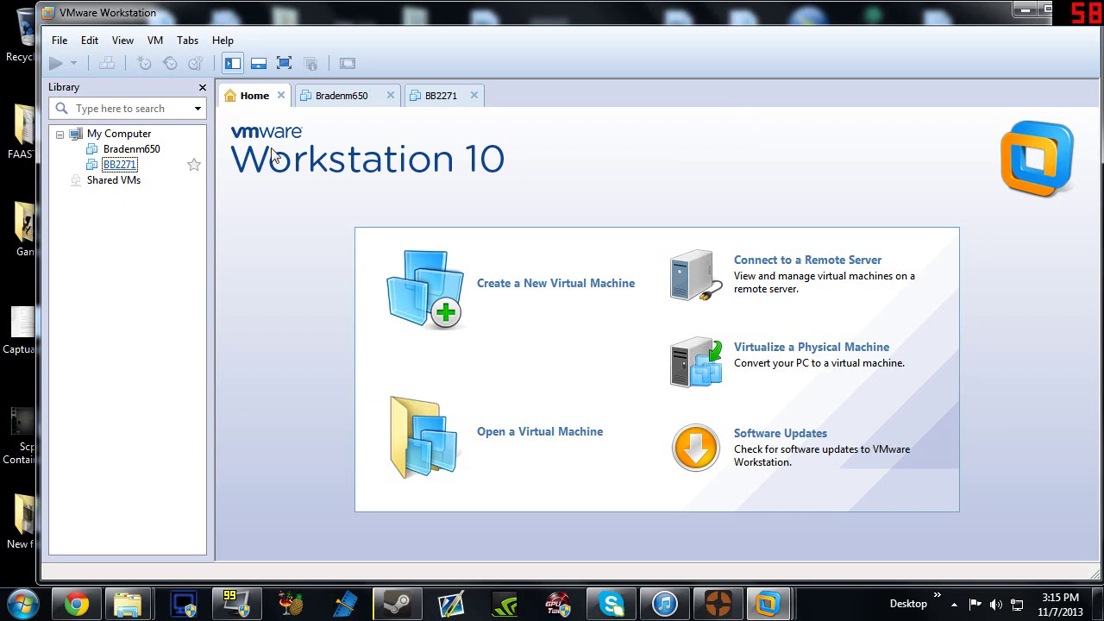
Step: Review the memory and processor settings of the BB2271 virtual machine and close its settings without changes
{"action": "left_click", "coordinate": [129, 165]}
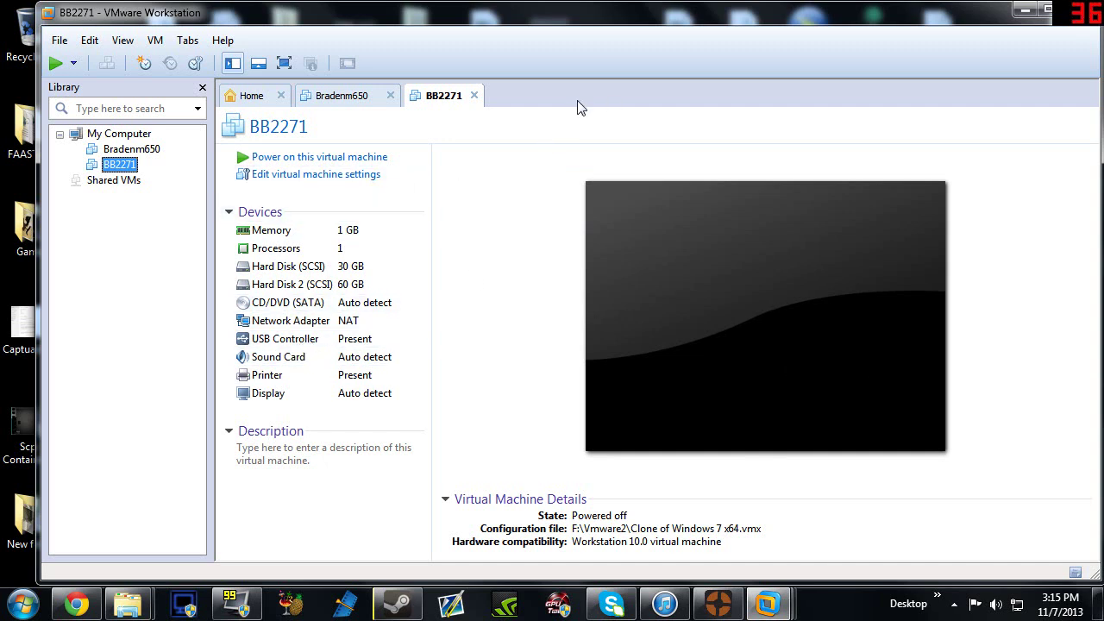
{"action": "left_click", "coordinate": [274, 176]}
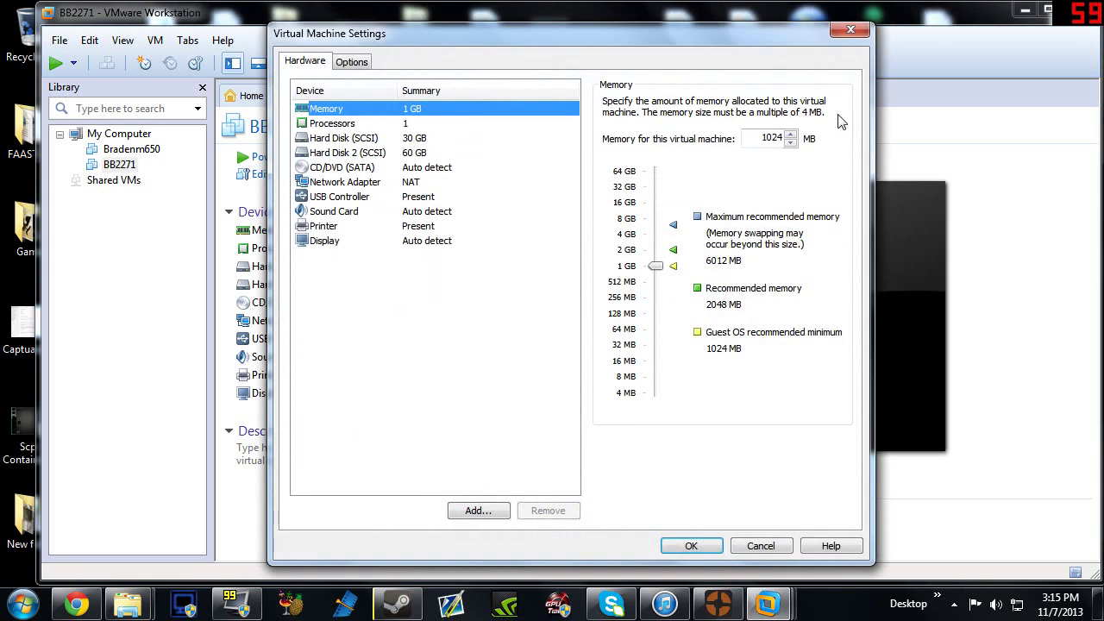
{"action": "left_click", "coordinate": [414, 124]}
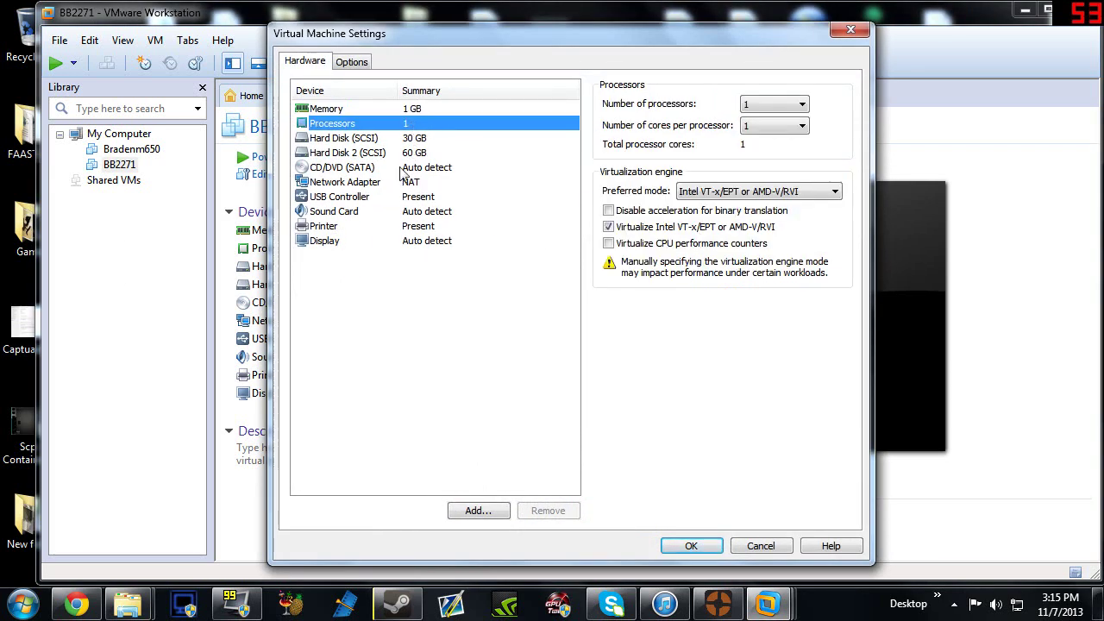
{"action": "left_click", "coordinate": [477, 109]}
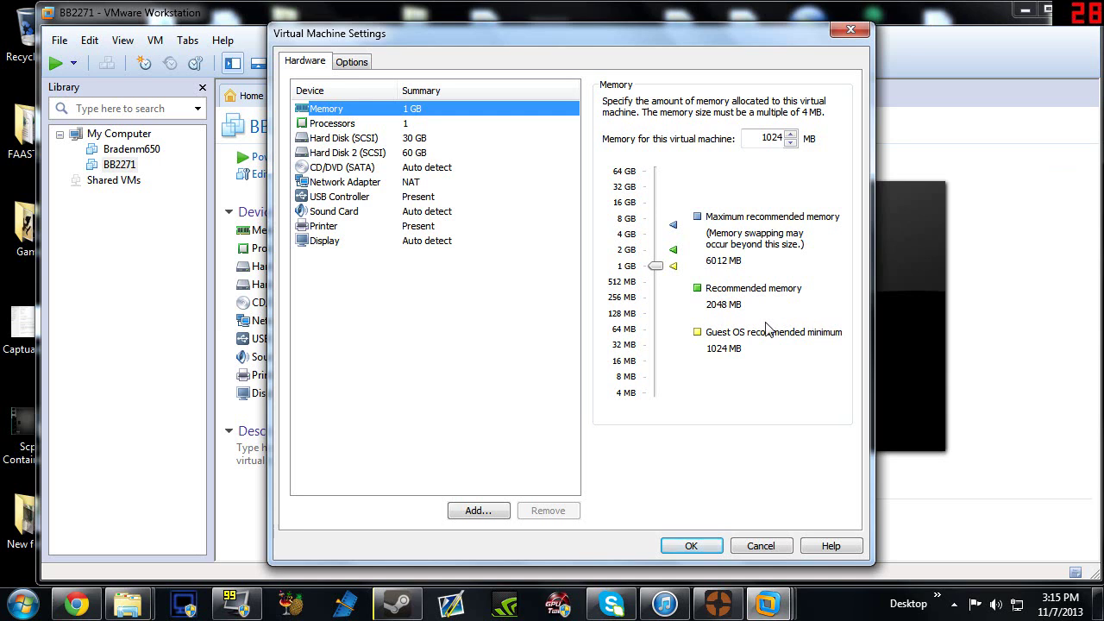
{"action": "left_click", "coordinate": [407, 126]}
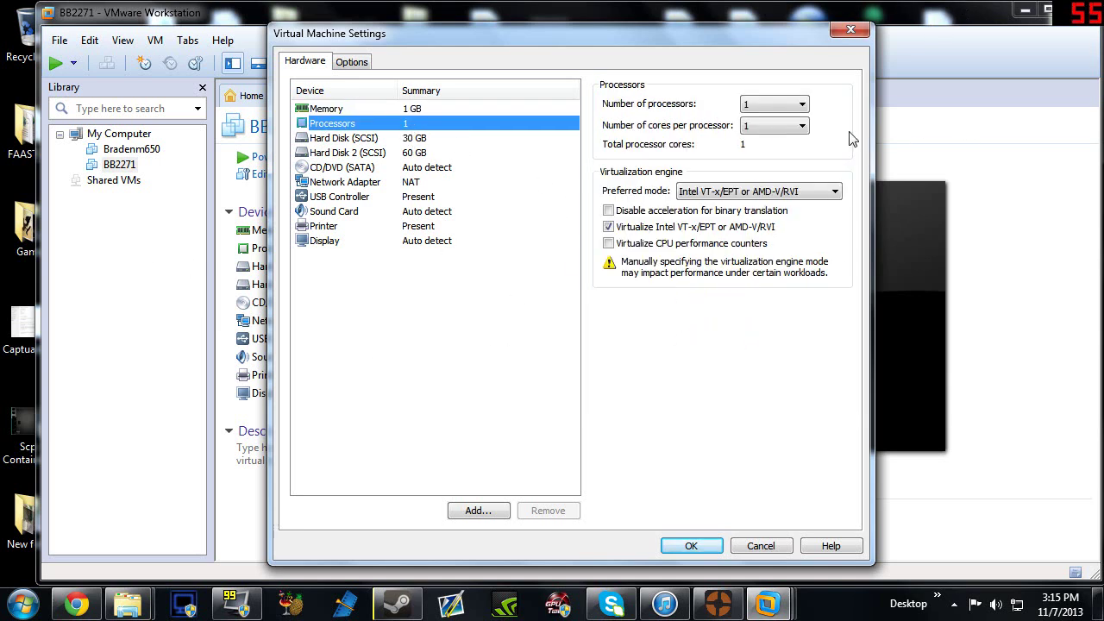
{"action": "left_click", "coordinate": [850, 29]}
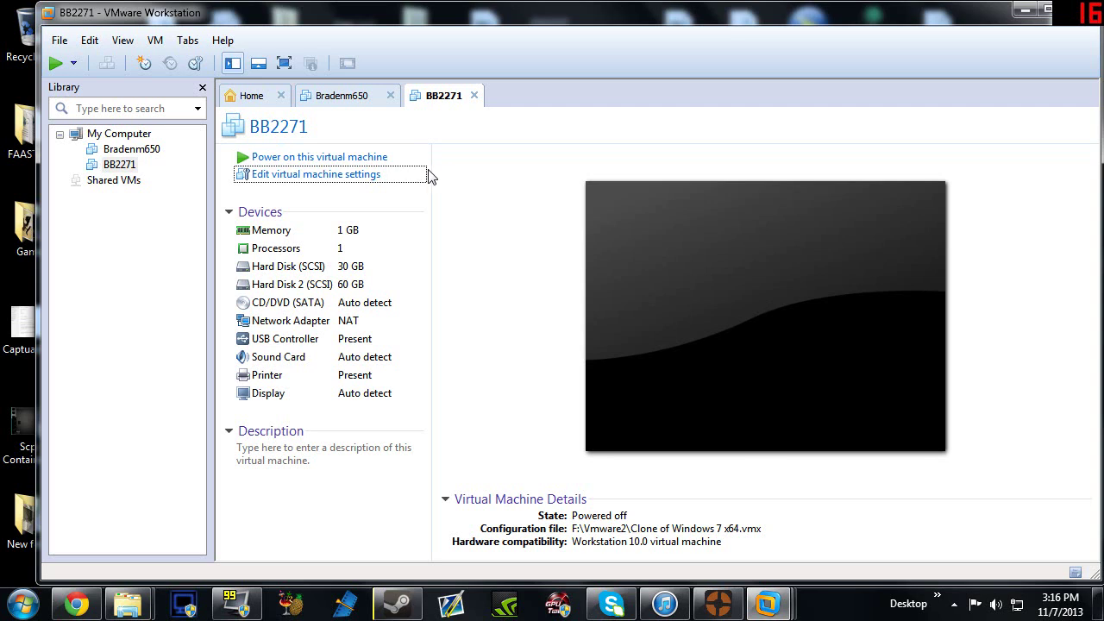
Step: Set BB2271's preferred virtualization engine mode to Intel VT-x/EPT or AMD-V/RVI and save the virtual machine settings
{"action": "left_click", "coordinate": [369, 175]}
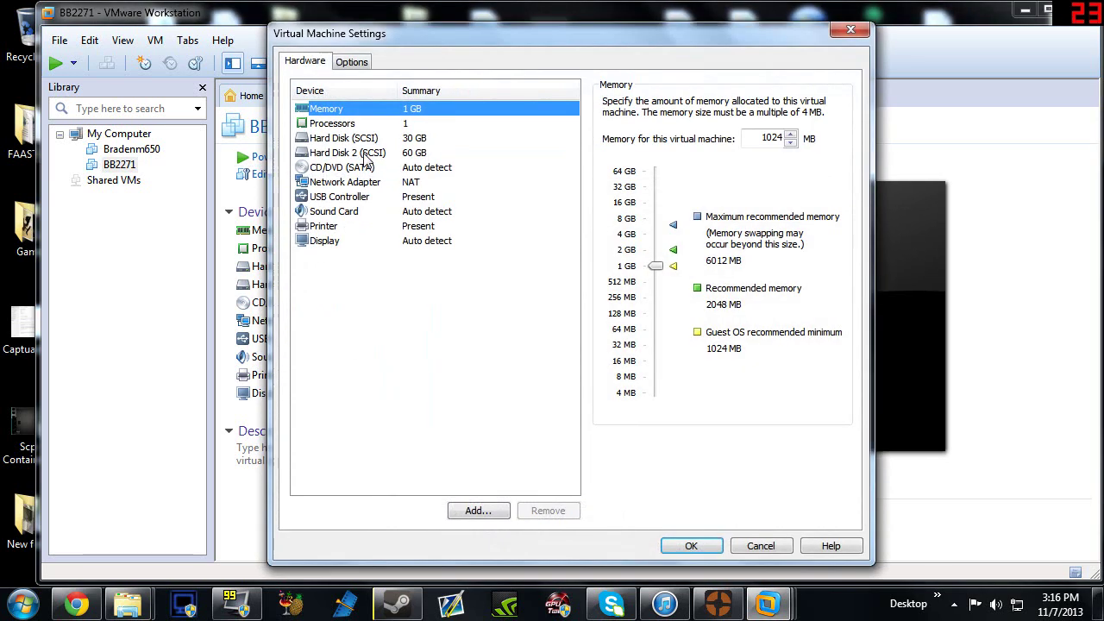
{"action": "left_click", "coordinate": [410, 126]}
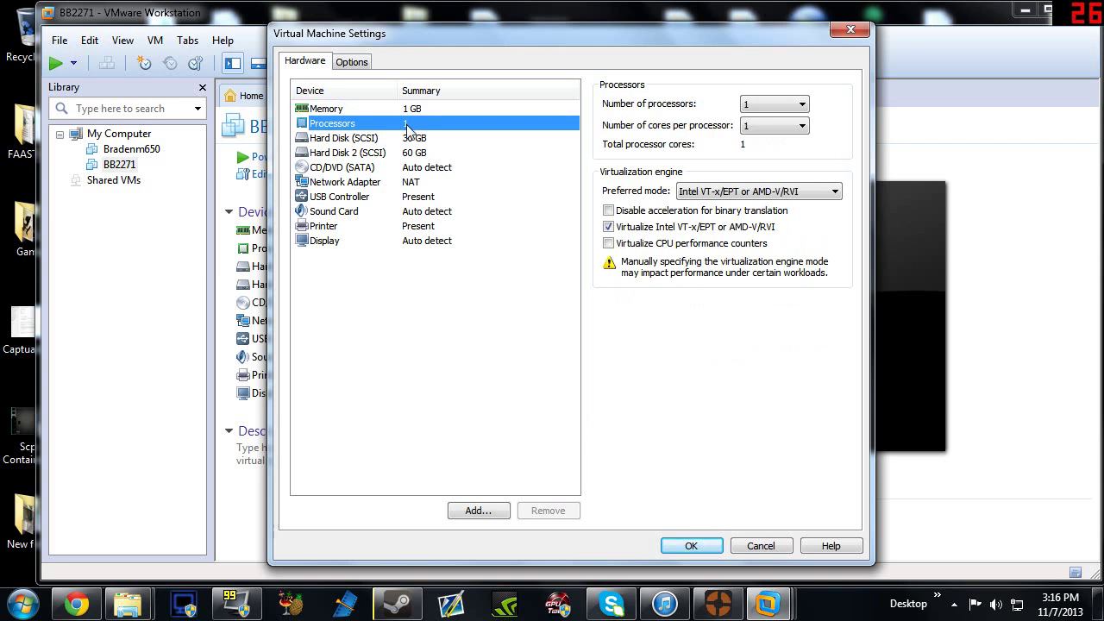
{"action": "left_click", "coordinate": [723, 193]}
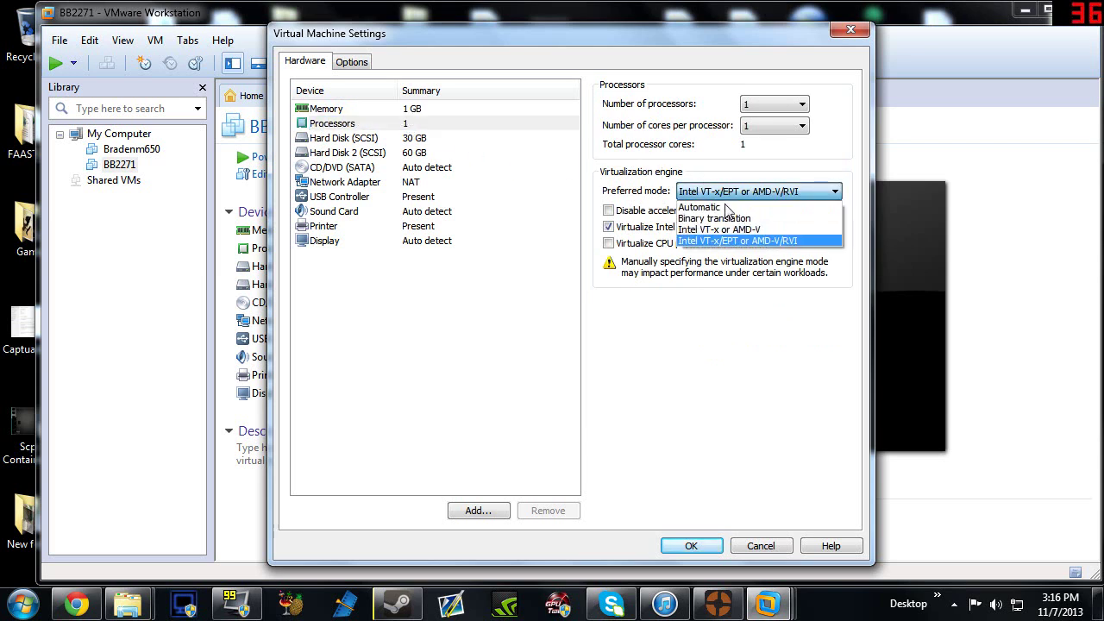
{"action": "left_click", "coordinate": [737, 241]}
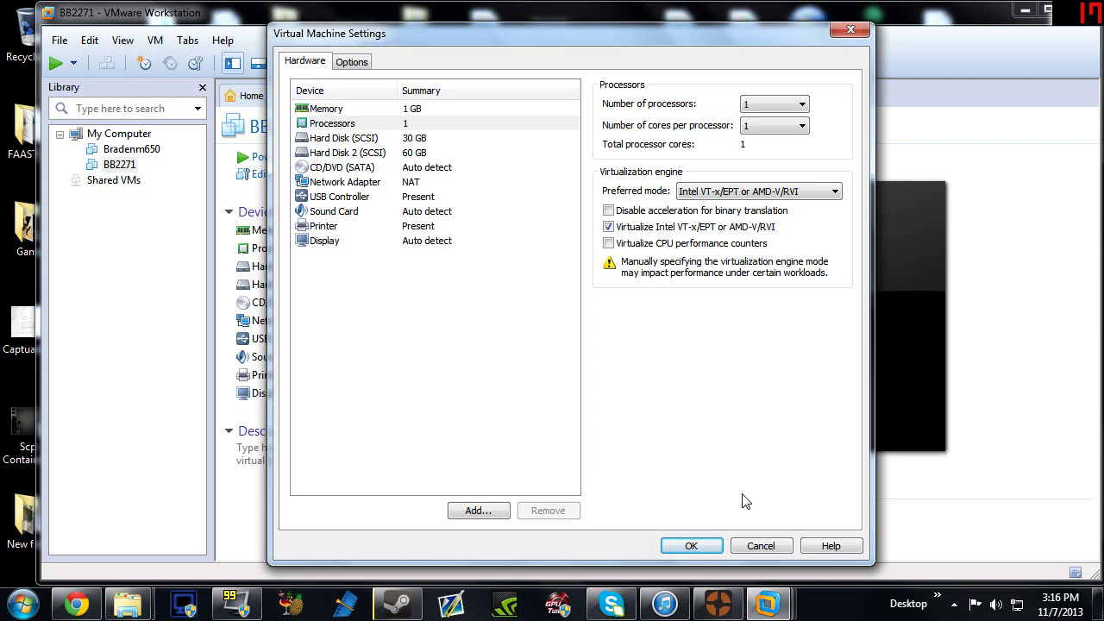
{"action": "left_click", "coordinate": [692, 545]}
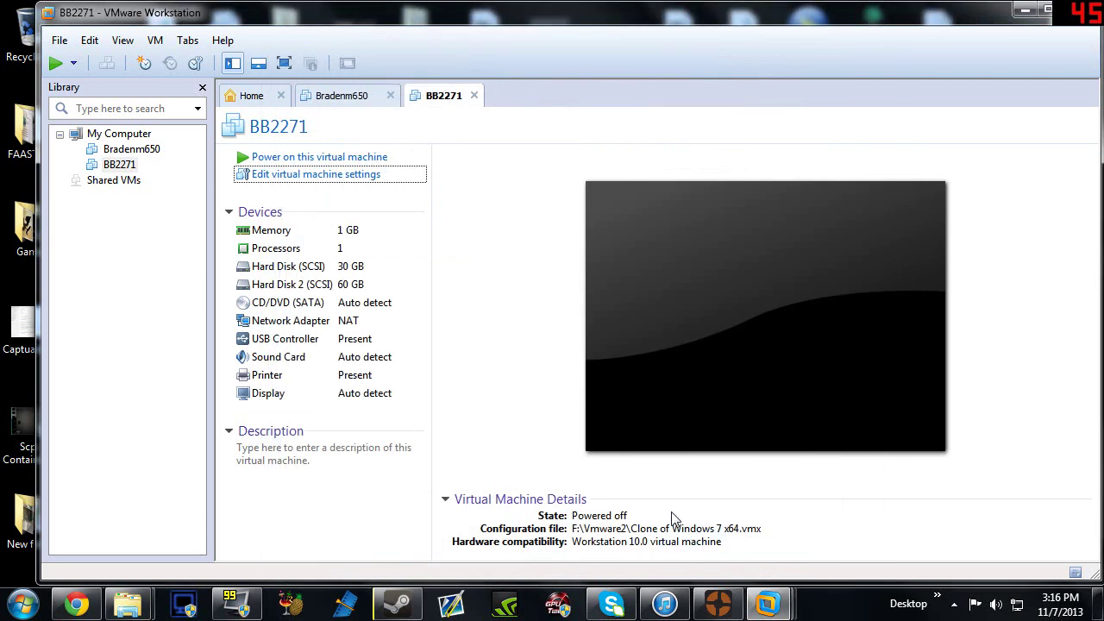
Step: Power on BB2271 and the other virtual machine in the library, and dismiss the removable devices hint
{"action": "left_click", "coordinate": [353, 158]}
{"action": "left_click", "coordinate": [357, 95]}
{"action": "left_click", "coordinate": [366, 158]}
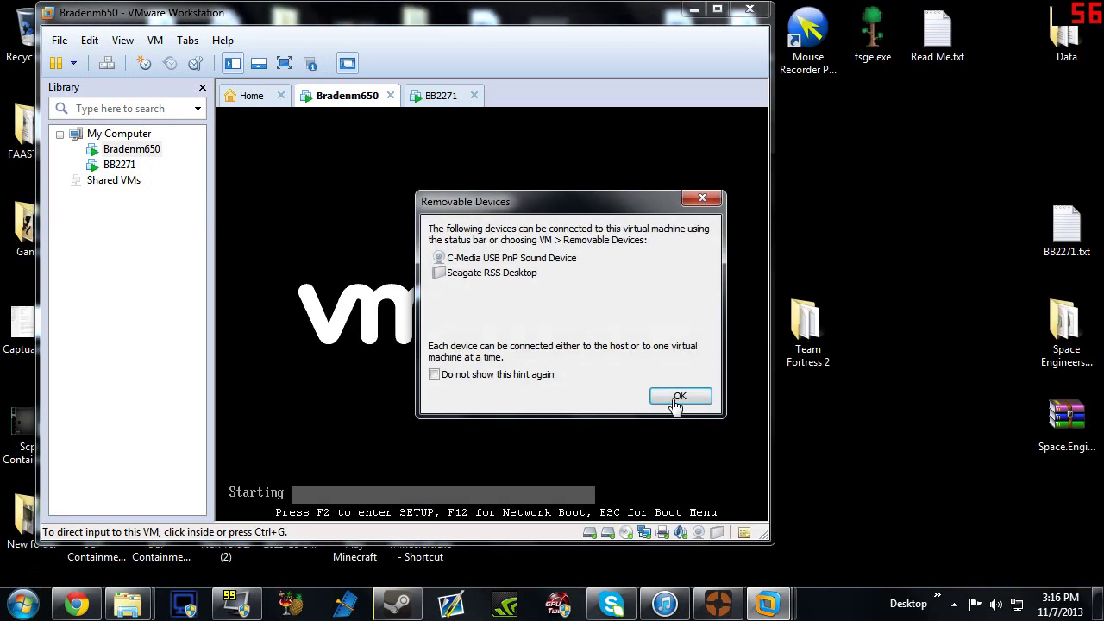
{"action": "left_click", "coordinate": [697, 397]}
Step: Choose Start Windows Normally in the Windows Error Recovery screen of the BB2271 virtual machine
{"action": "left_click", "coordinate": [434, 98]}
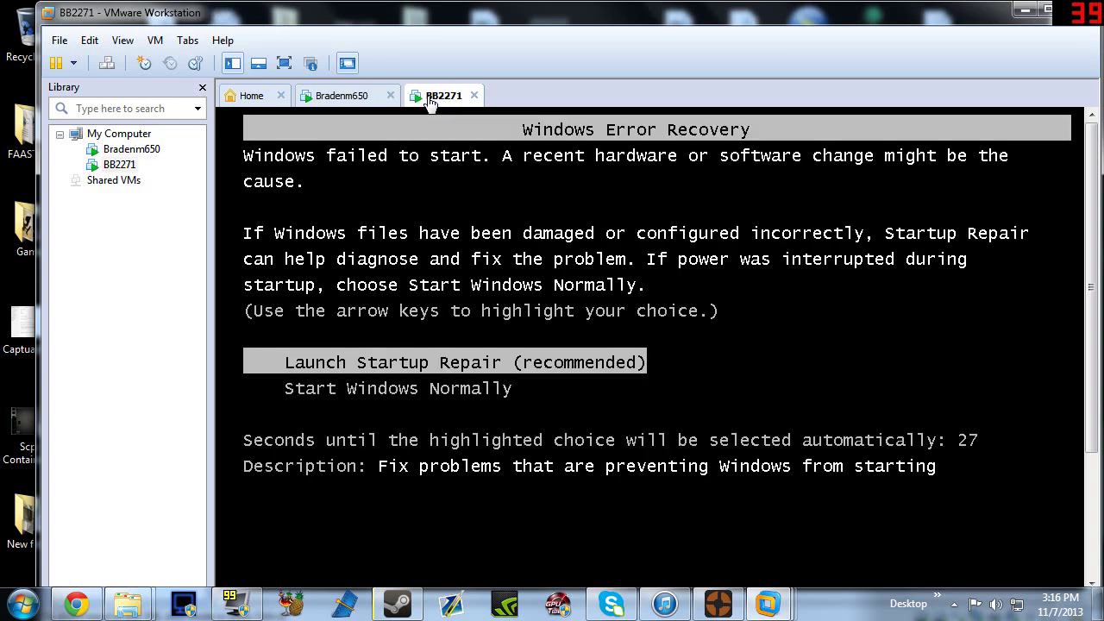
{"action": "key", "text": "Down"}
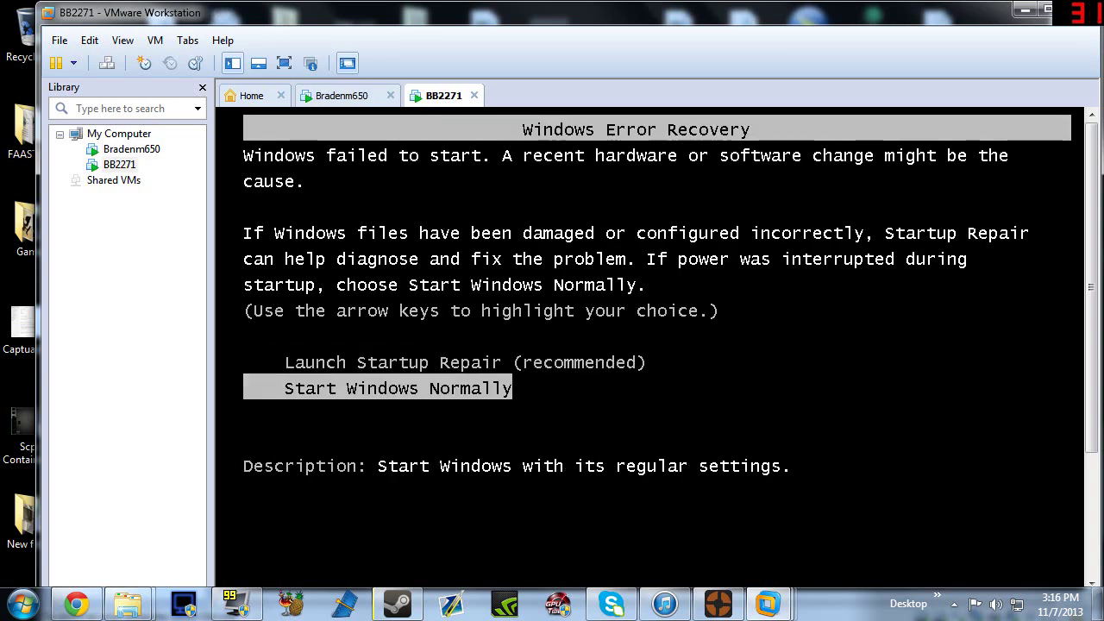
{"action": "key", "text": "Return"}
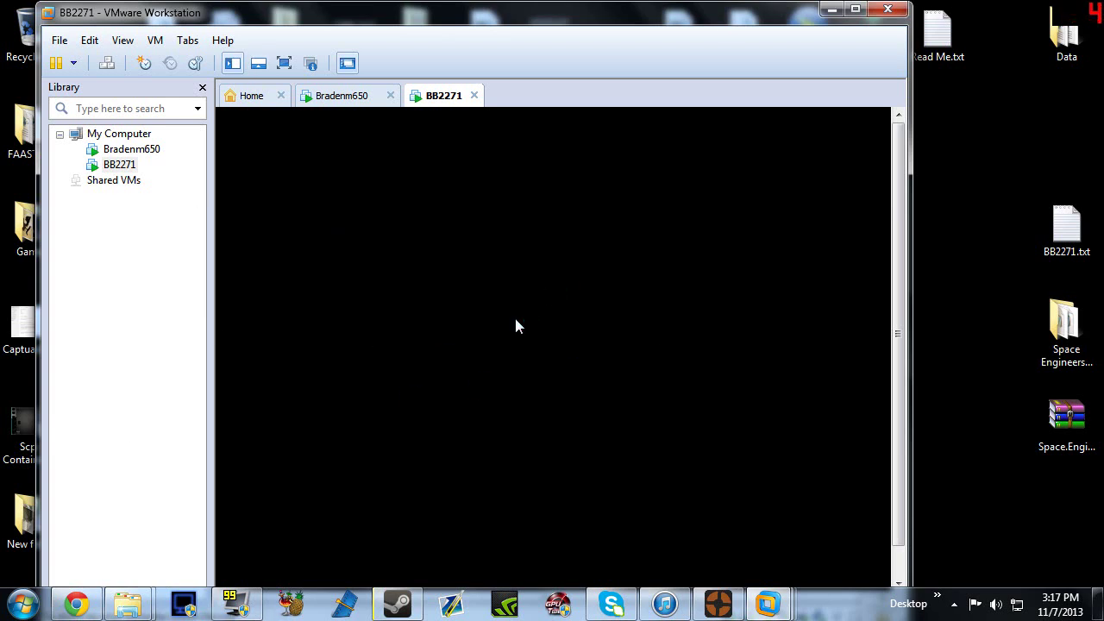
Step: Look at the power commands available for the running BB2271 virtual machine without choosing any
{"action": "right_click", "coordinate": [129, 152]}
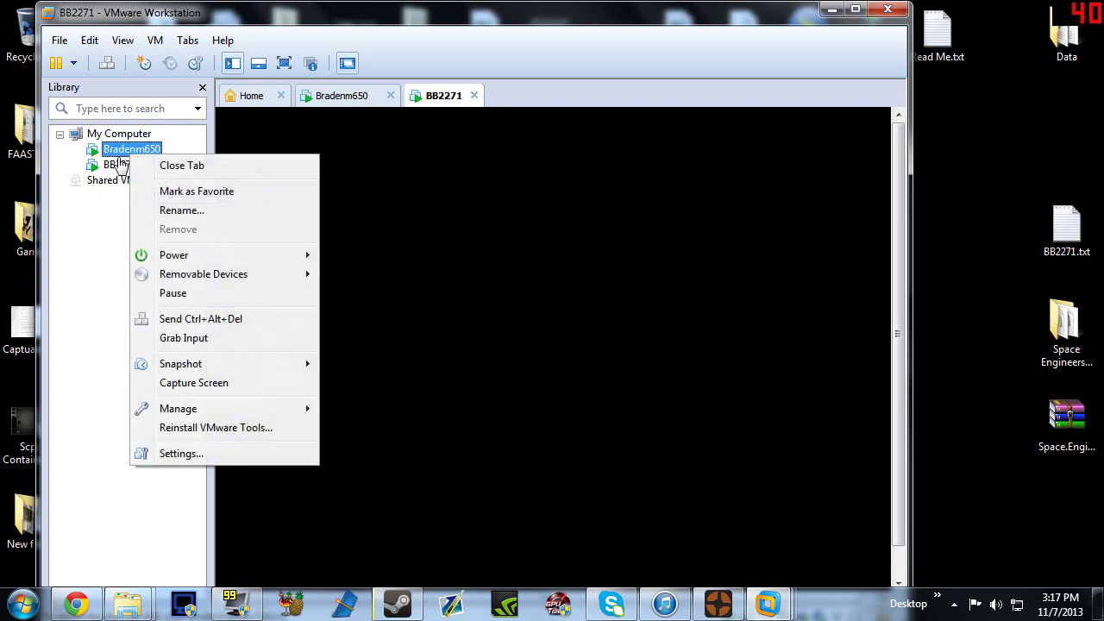
{"action": "right_click", "coordinate": [117, 160]}
{"action": "mouse_move", "coordinate": [166, 263]}
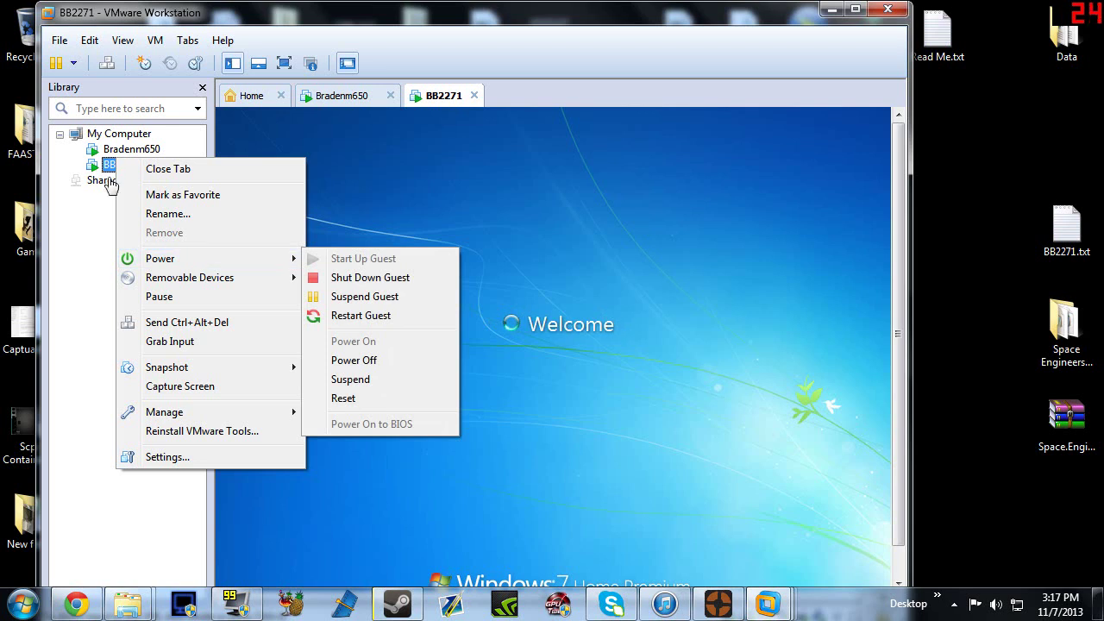
{"action": "right_click", "coordinate": [106, 164]}
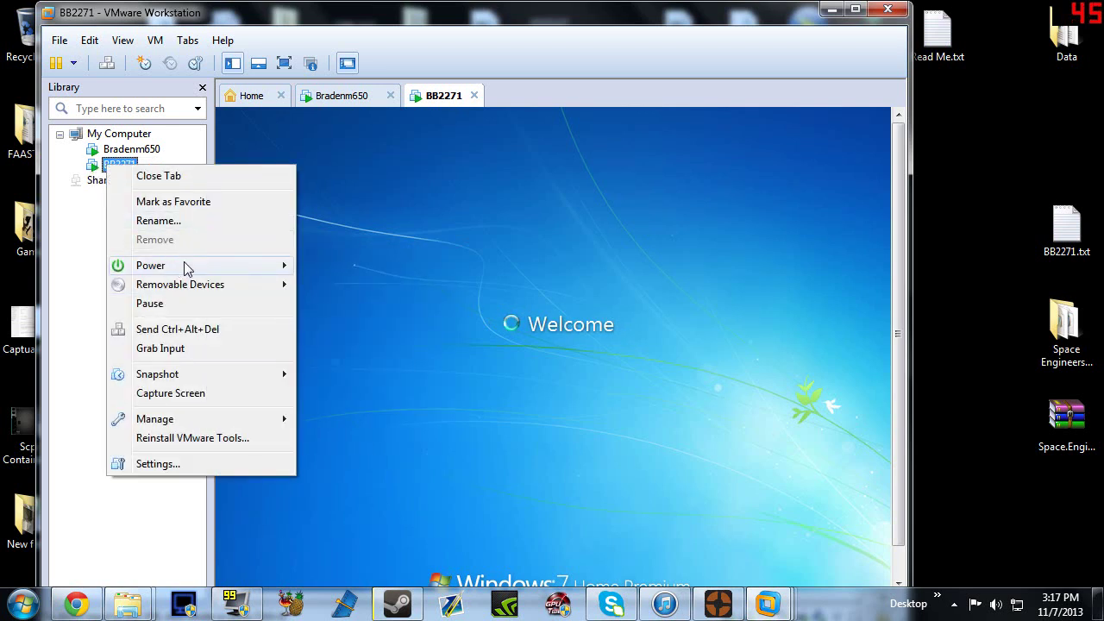
{"action": "mouse_move", "coordinate": [184, 261]}
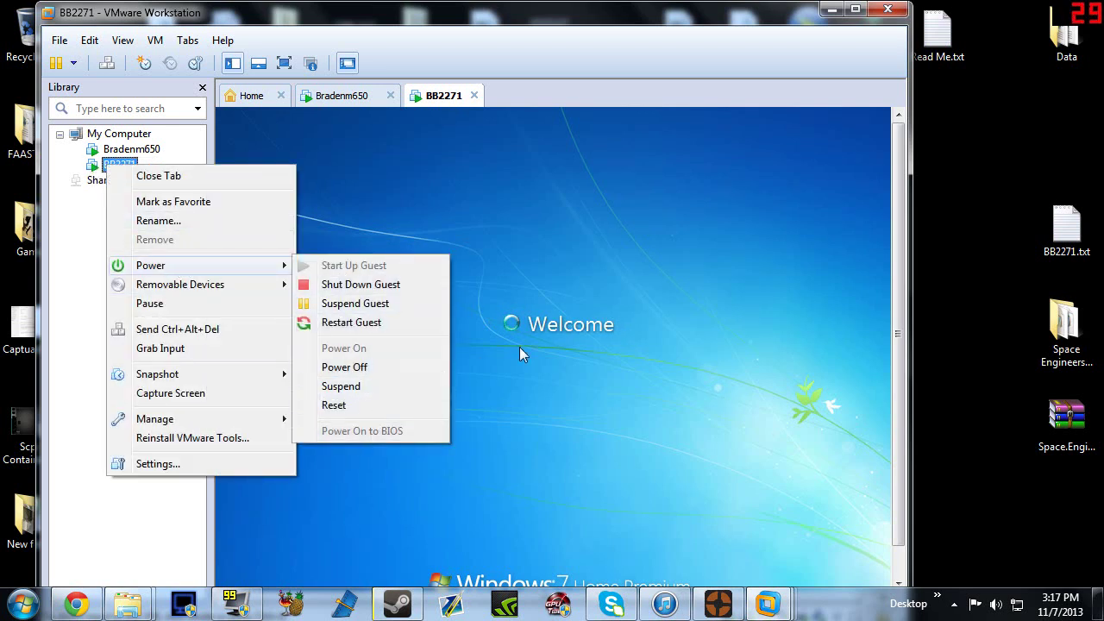
{"action": "left_click", "coordinate": [575, 335]}
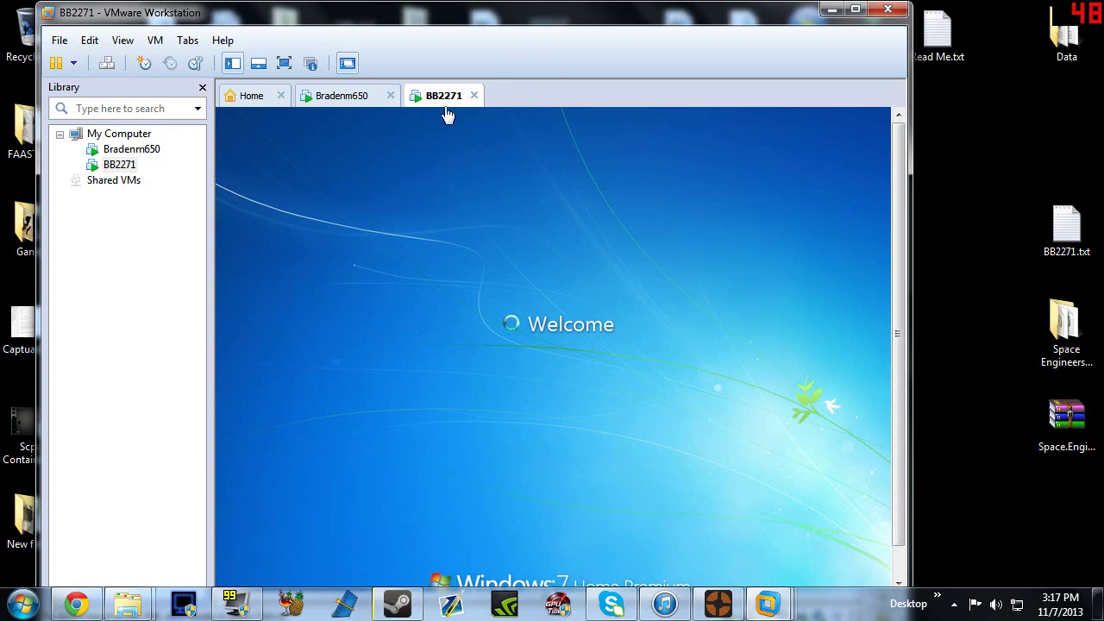
Step: Check the startup progress of both virtual machines, switching from Team Fortress 2 back to VMware Workstation
{"action": "left_click", "coordinate": [366, 97]}
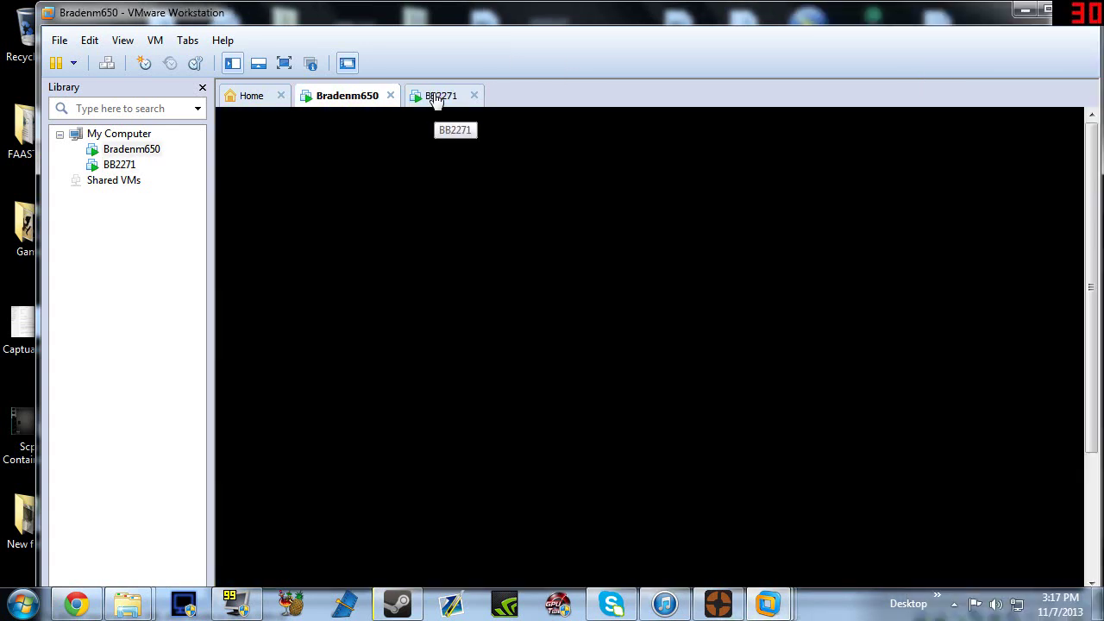
{"action": "left_click", "coordinate": [437, 96]}
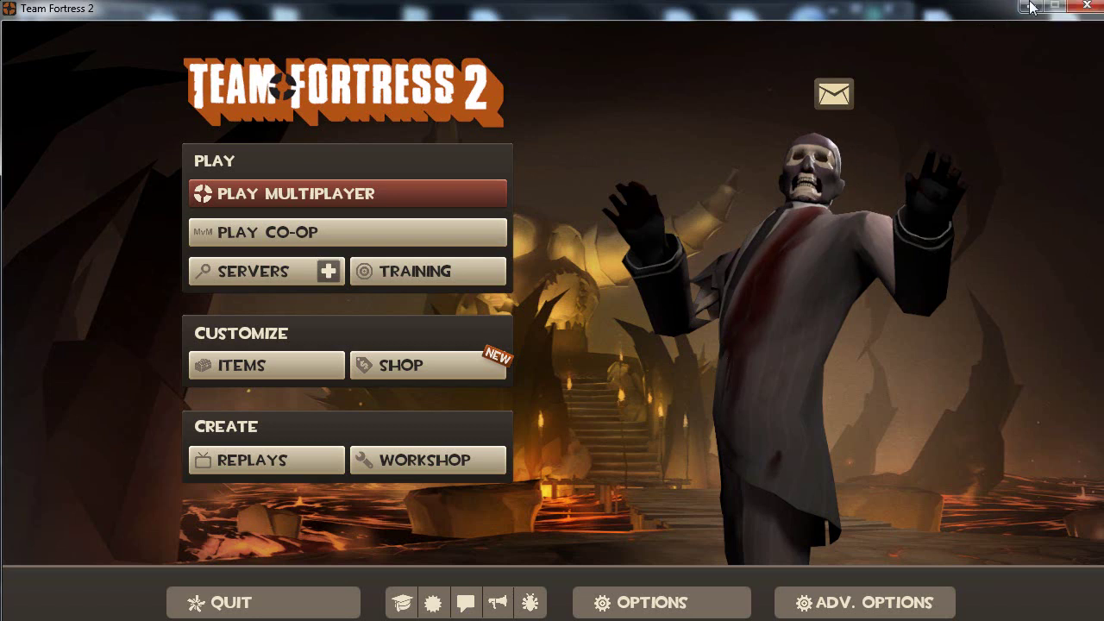
{"action": "key", "text": "alt+Tab"}
{"action": "left_click", "coordinate": [358, 98]}
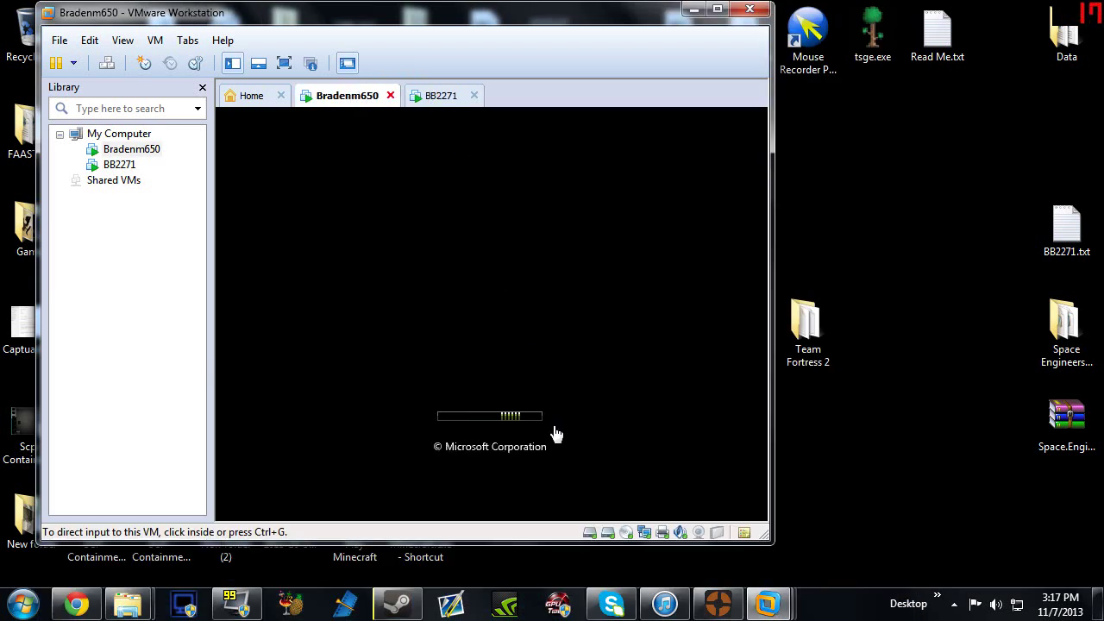
{"action": "left_click", "coordinate": [439, 96]}
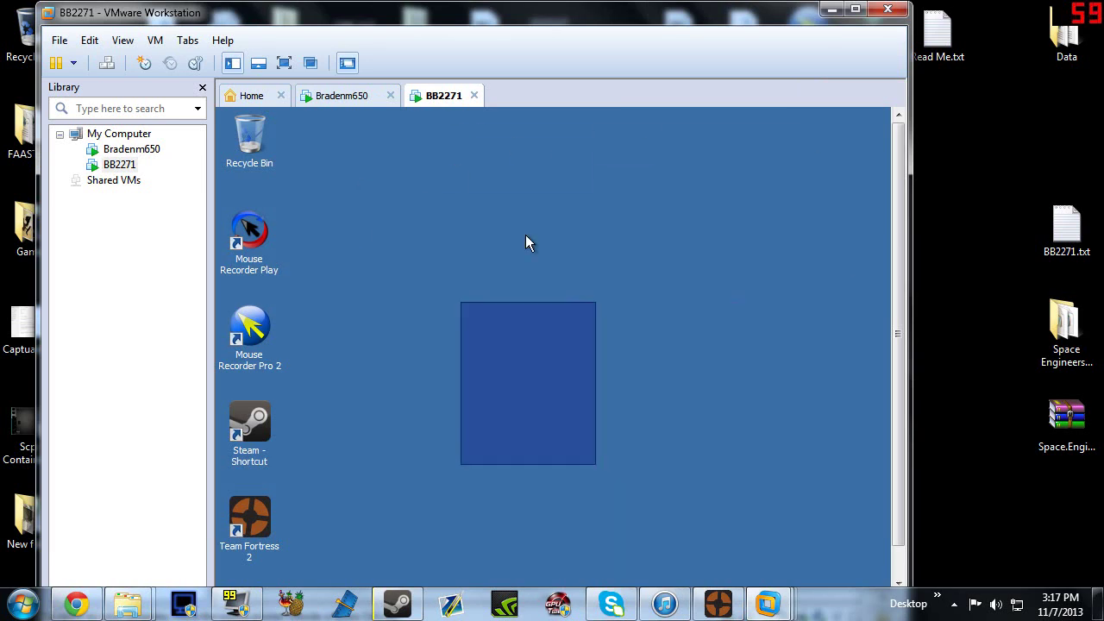
Step: Maximize the VMware window, view the BB2271 guest desktop in full screen, and return to the windowed view
{"action": "left_click_drag", "start_coordinate": [604, 21], "coordinate": [635, 0]}
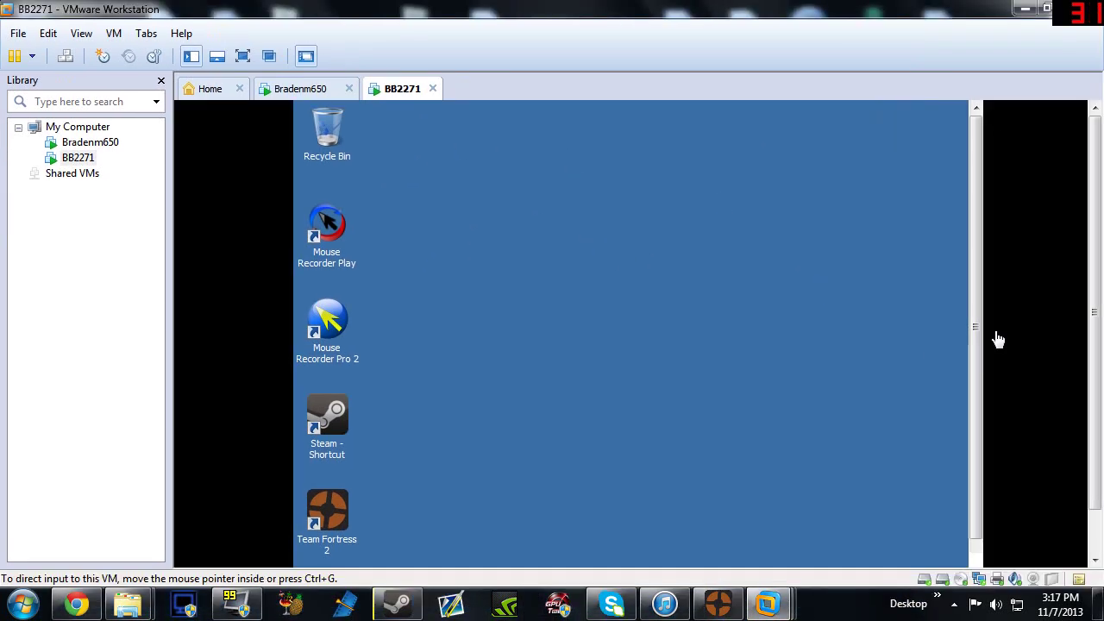
{"action": "scroll", "coordinate": [1097, 371], "scroll_direction": "down", "scroll_amount": 1}
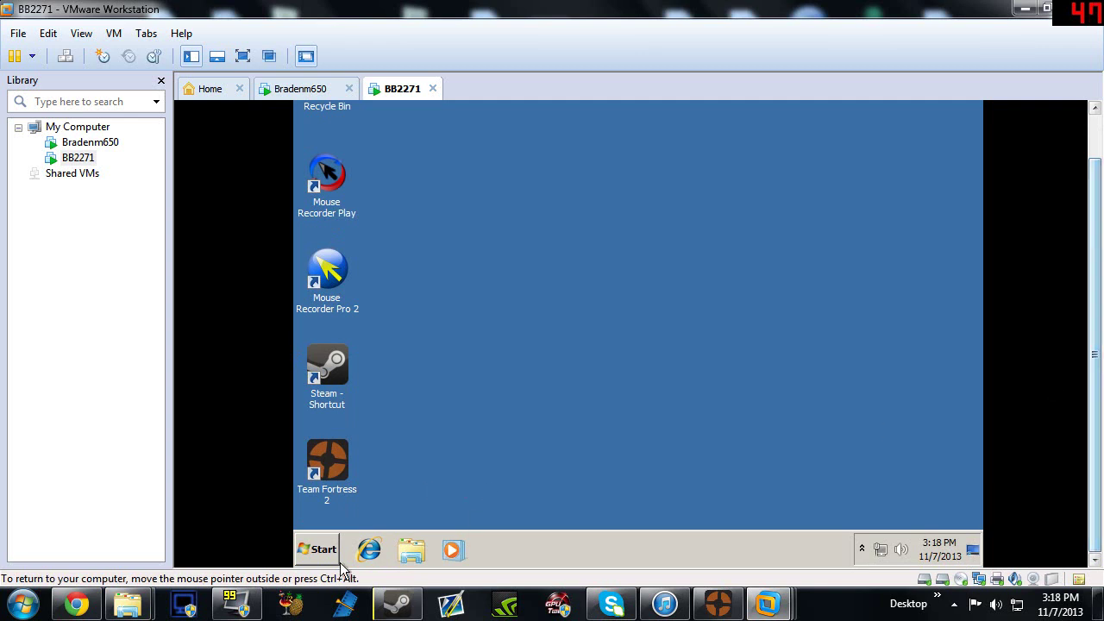
{"action": "scroll", "coordinate": [1074, 248], "scroll_direction": "up", "scroll_amount": 1}
{"action": "scroll", "coordinate": [1075, 248], "scroll_direction": "down", "scroll_amount": 1}
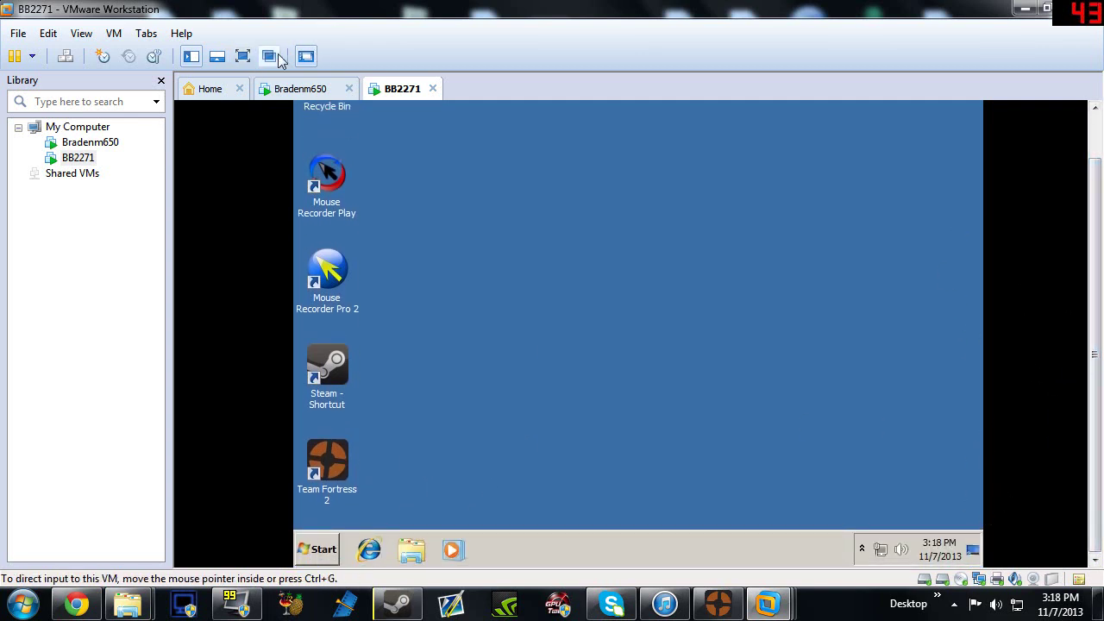
{"action": "left_click", "coordinate": [242, 56]}
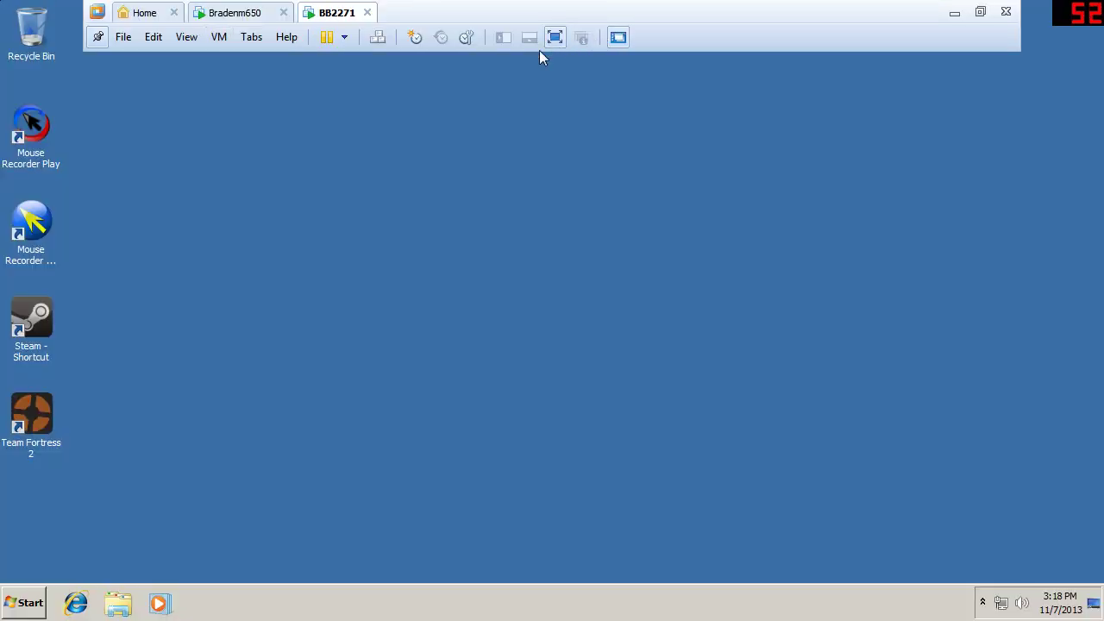
{"action": "key", "text": "ctrl+alt+Return"}
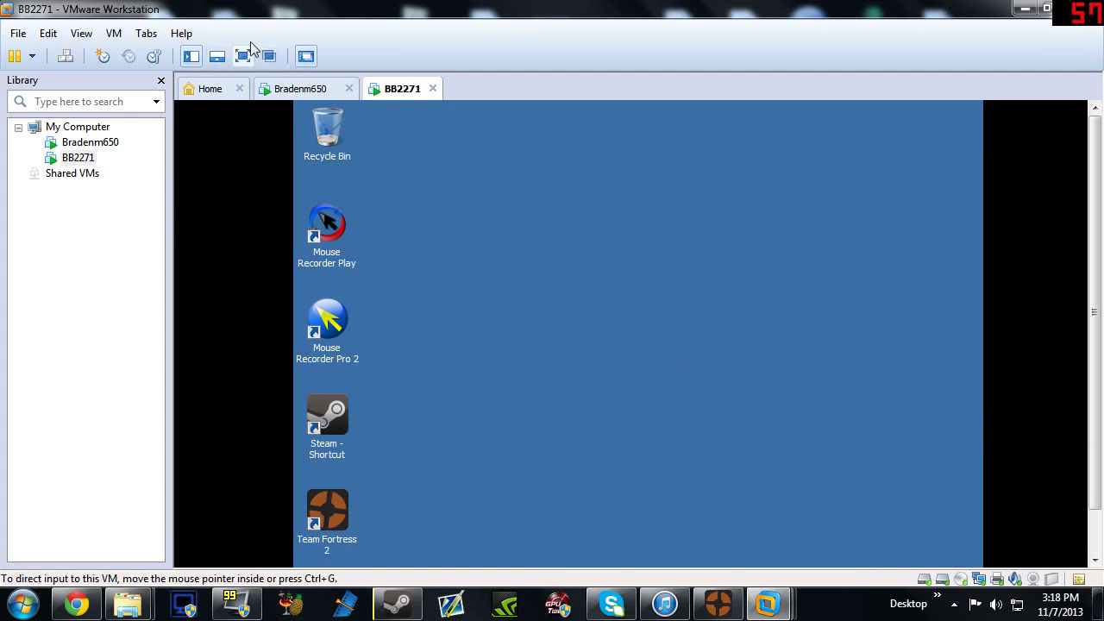
Step: Cancel Startup Repair in the other virtual machine and agree to stop the repair
{"action": "left_click", "coordinate": [298, 89]}
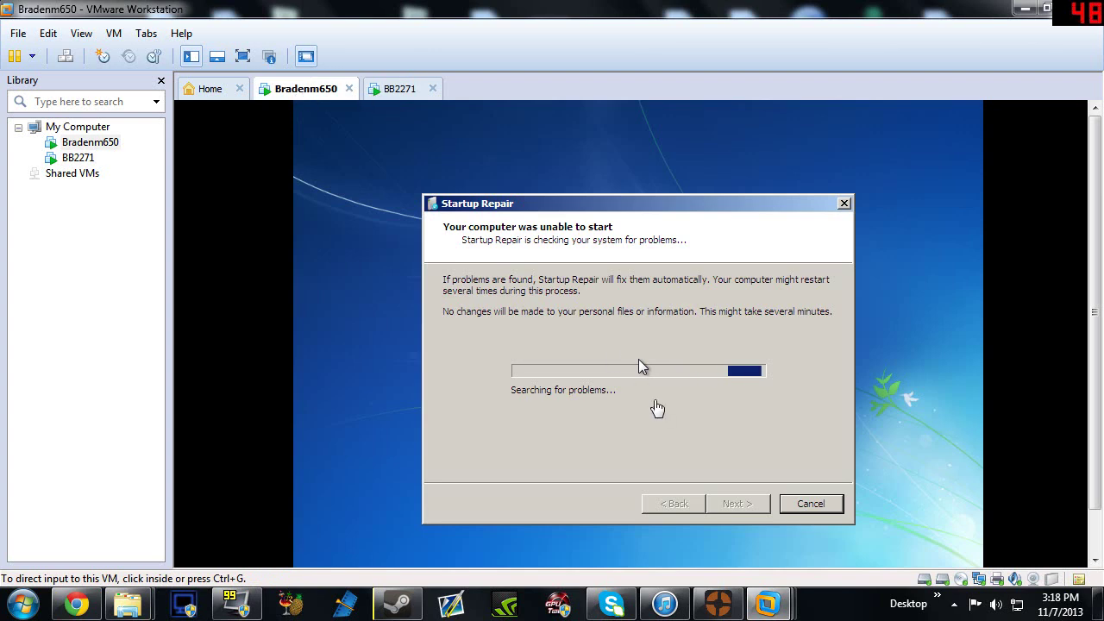
{"action": "left_click", "coordinate": [807, 507]}
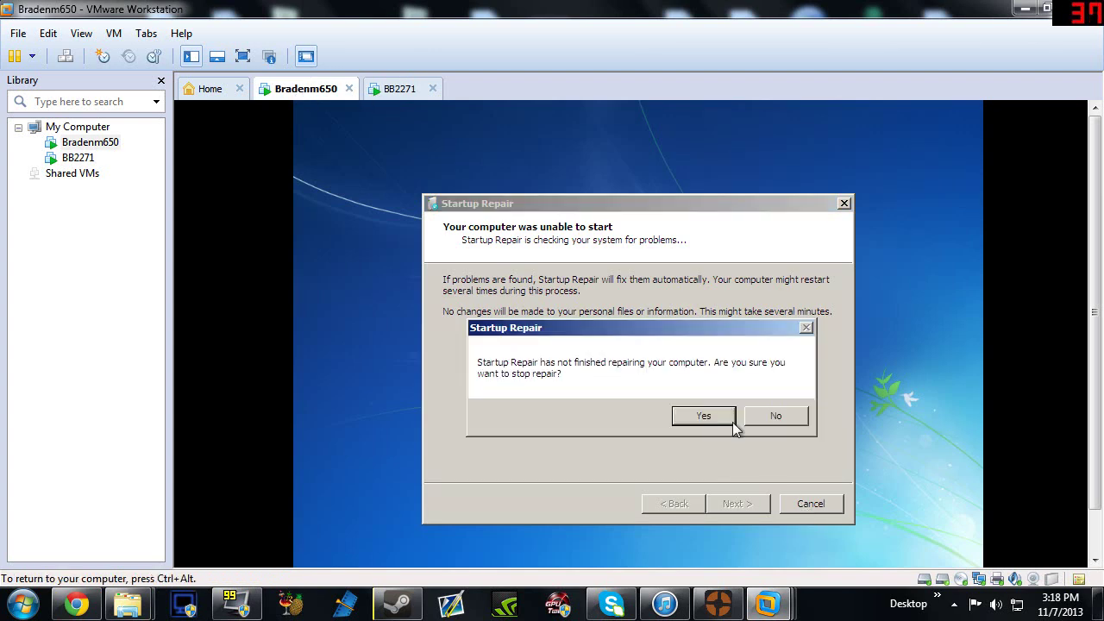
{"action": "left_click", "coordinate": [704, 415]}
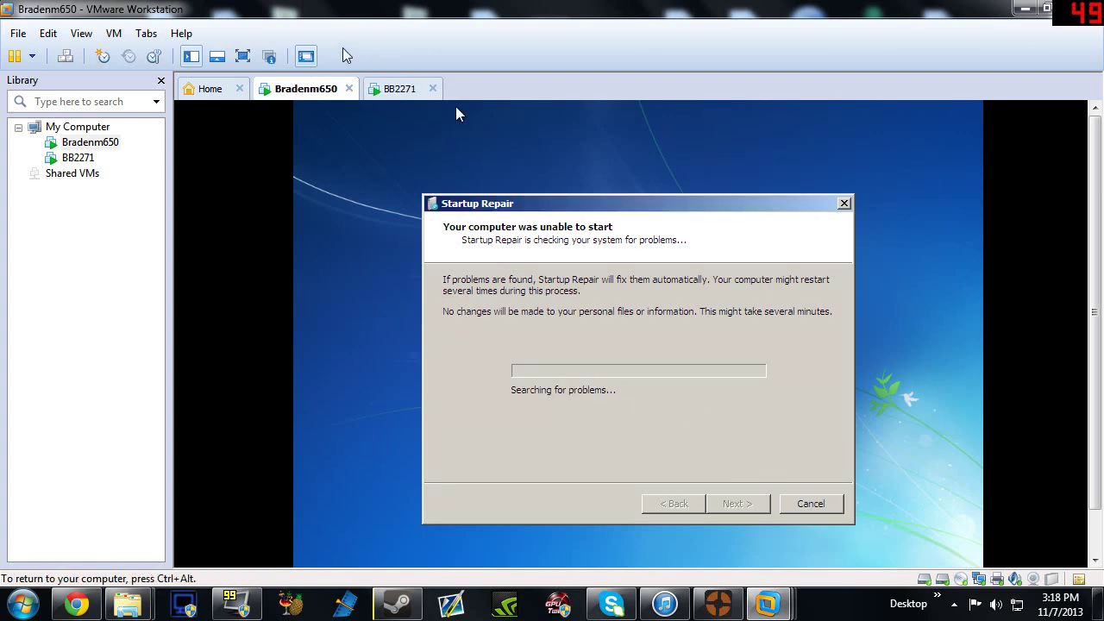
Step: View the BB2271 guest desktop and restore the maximized VMware window to a smaller floating window
{"action": "left_click", "coordinate": [399, 89]}
{"action": "left_click_drag", "start_coordinate": [669, 210], "coordinate": [420, 439]}
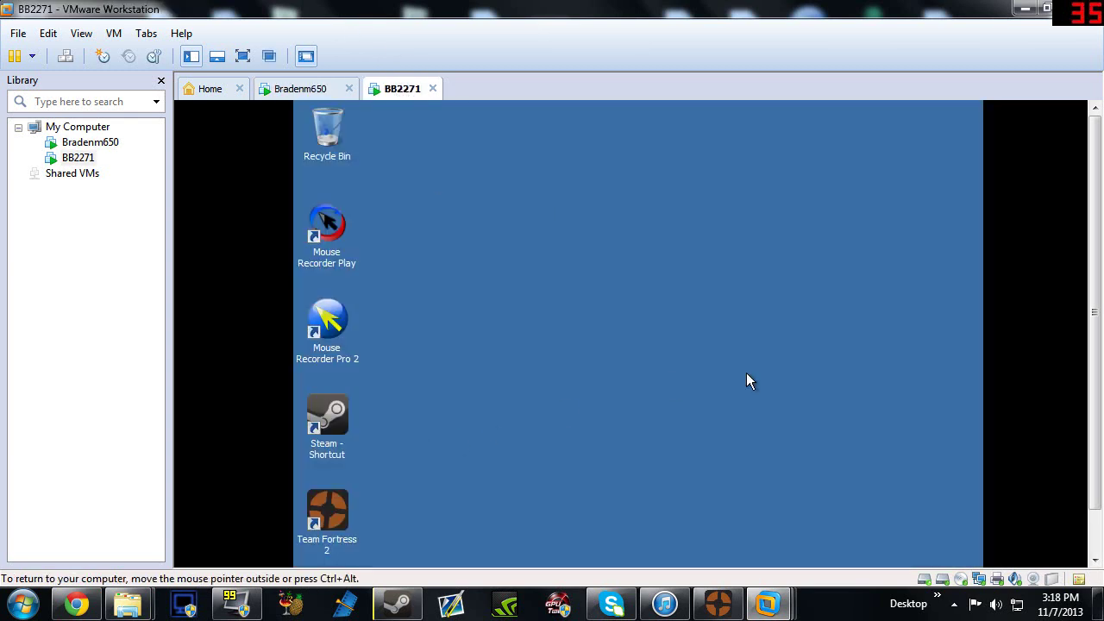
{"action": "left_click_drag", "start_coordinate": [272, 12], "coordinate": [461, 19]}
Step: Finish Startup Repair in the other virtual machine so that its Windows guest restarts
{"action": "left_click", "coordinate": [484, 104]}
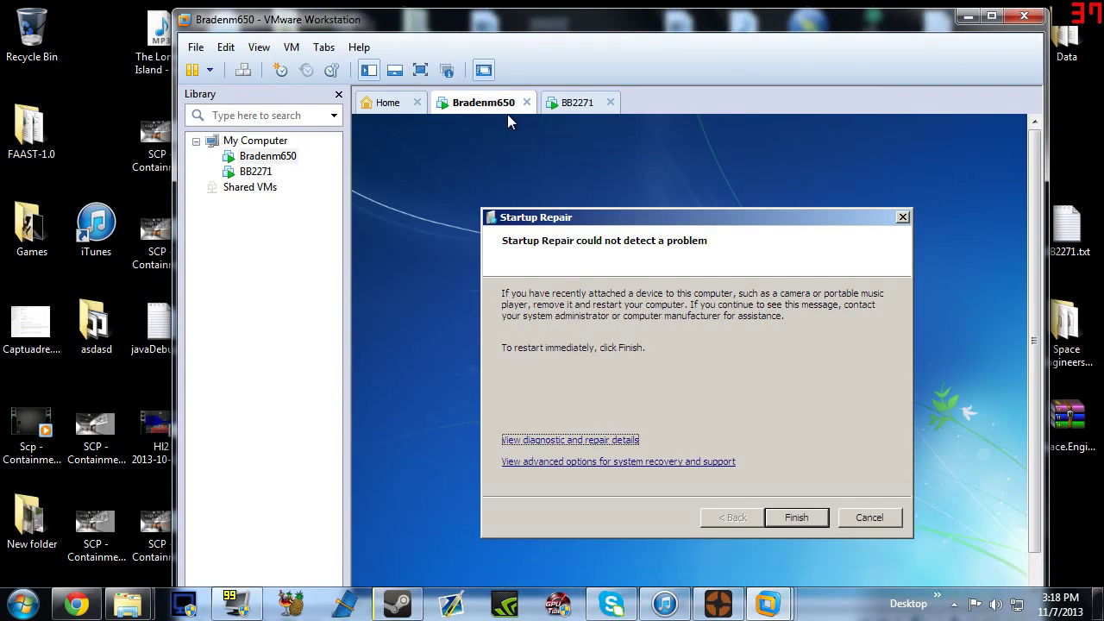
{"action": "left_click", "coordinate": [785, 516]}
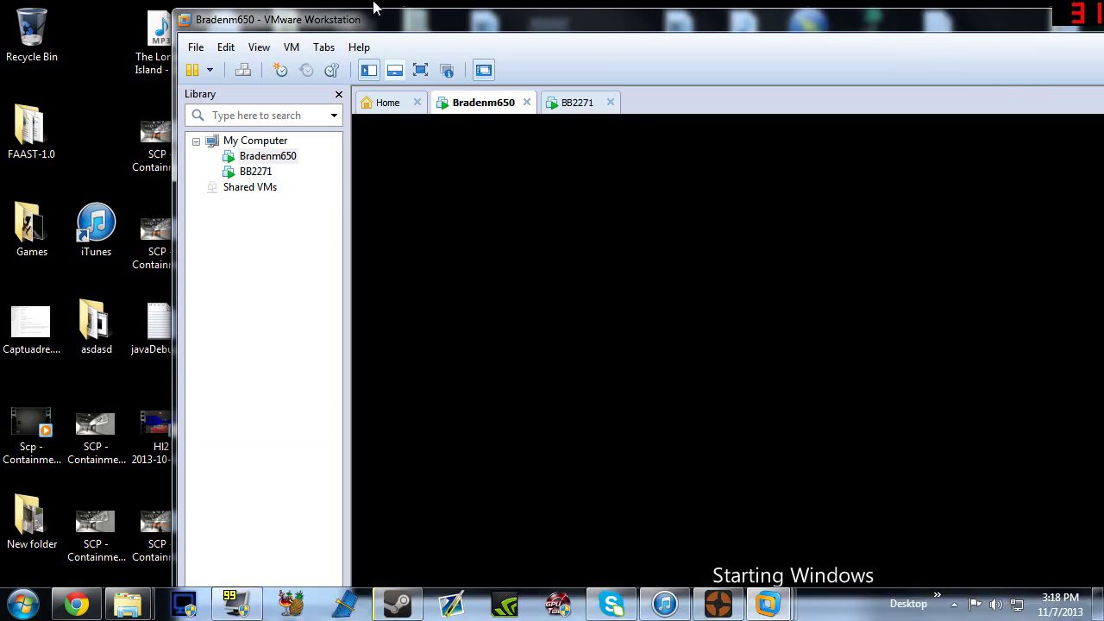
Step: Show the BB2271 virtual machine and set the host taskbar to auto-hide
{"action": "left_click", "coordinate": [550, 103]}
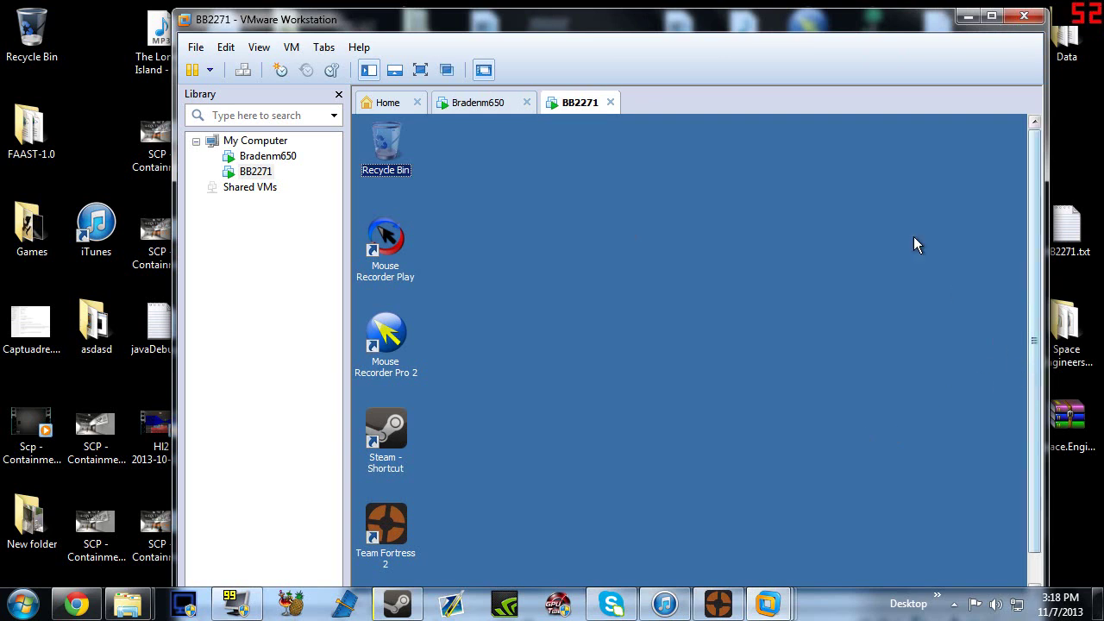
{"action": "right_click", "coordinate": [836, 604]}
{"action": "left_click", "coordinate": [886, 608]}
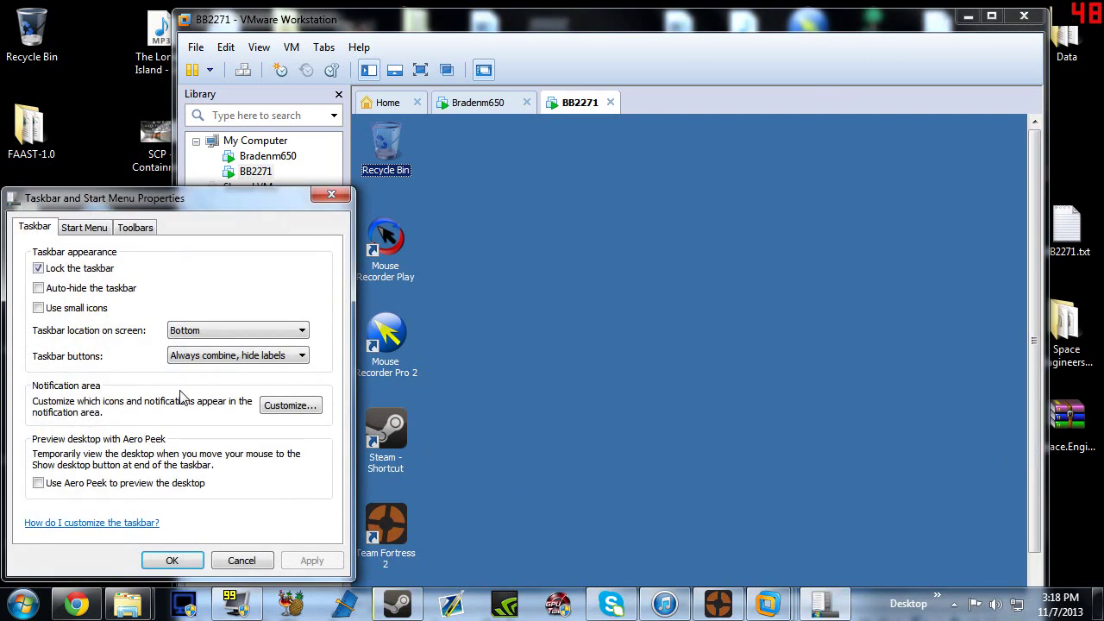
{"action": "left_click", "coordinate": [39, 288]}
{"action": "left_click", "coordinate": [312, 562]}
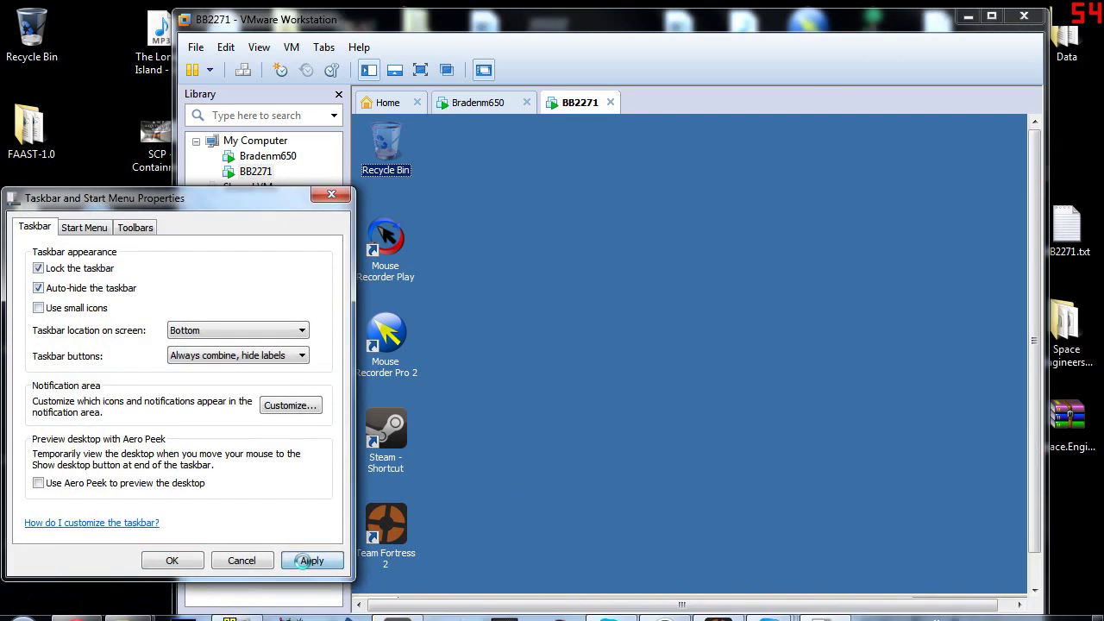
{"action": "left_click", "coordinate": [172, 561]}
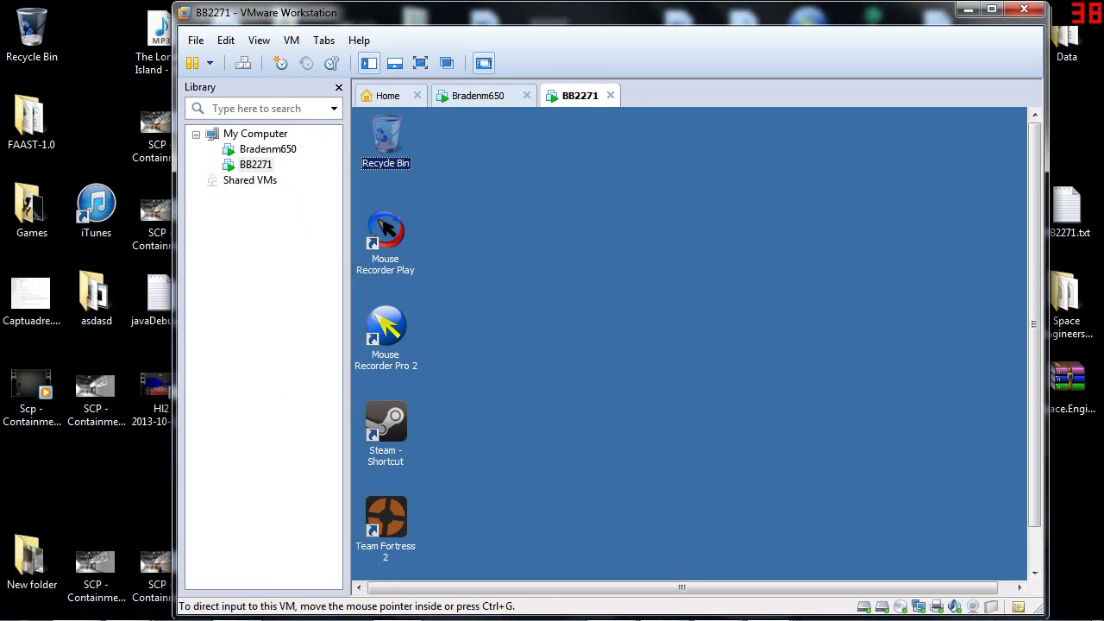
{"action": "left_click_drag", "start_coordinate": [1034, 398], "coordinate": [1036, 437]}
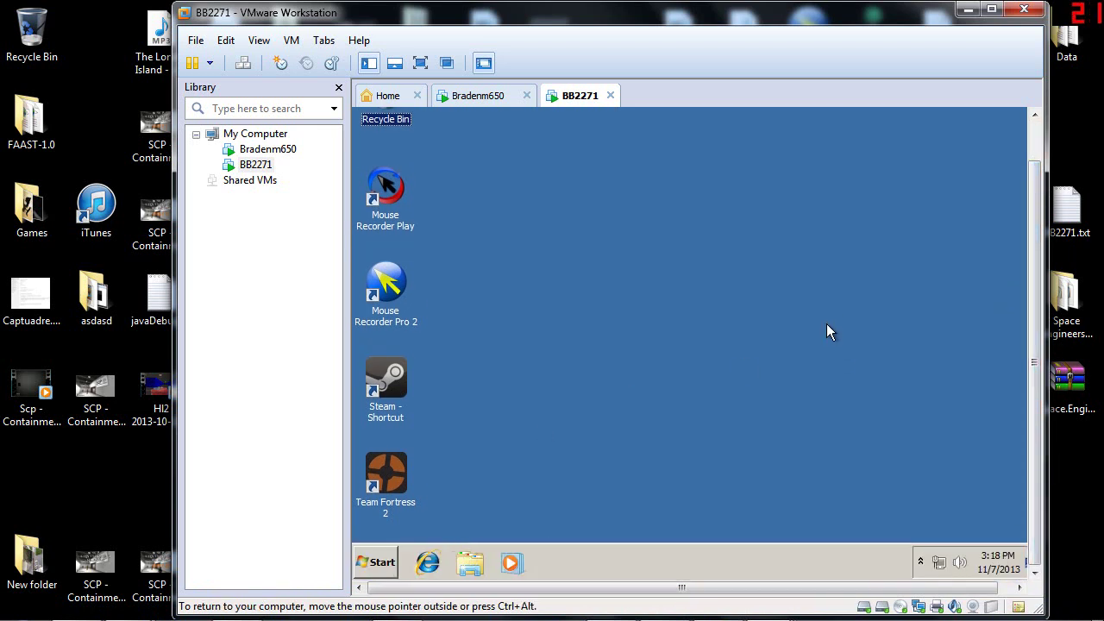
{"action": "left_click_drag", "start_coordinate": [837, 257], "coordinate": [483, 341]}
{"action": "left_click_drag", "start_coordinate": [677, 248], "coordinate": [352, 331]}
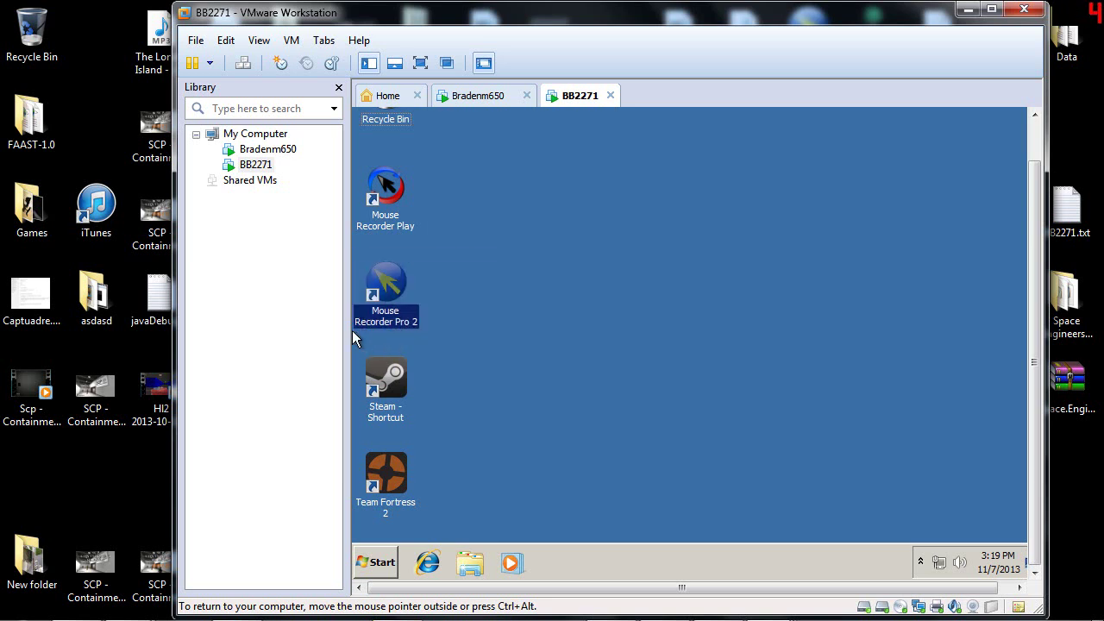
{"action": "left_click_drag", "start_coordinate": [640, 258], "coordinate": [351, 330]}
{"action": "left_click_drag", "start_coordinate": [586, 223], "coordinate": [352, 329]}
{"action": "left_click", "coordinate": [634, 281]}
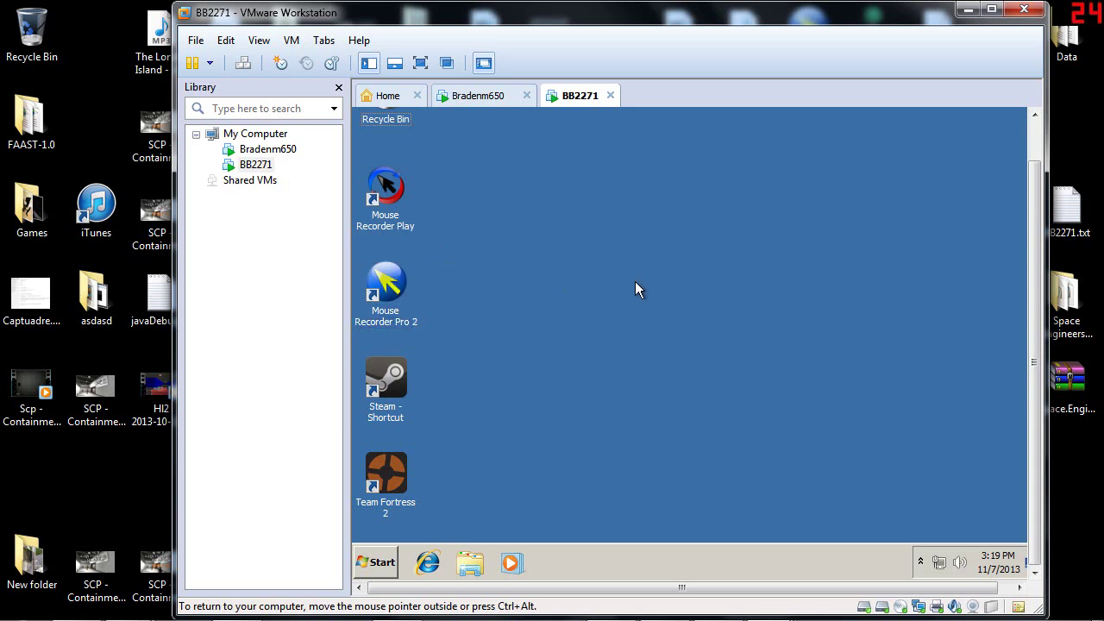
{"action": "left_click_drag", "start_coordinate": [821, 222], "coordinate": [358, 332]}
{"action": "left_click", "coordinate": [509, 276]}
{"action": "left_click", "coordinate": [497, 104]}
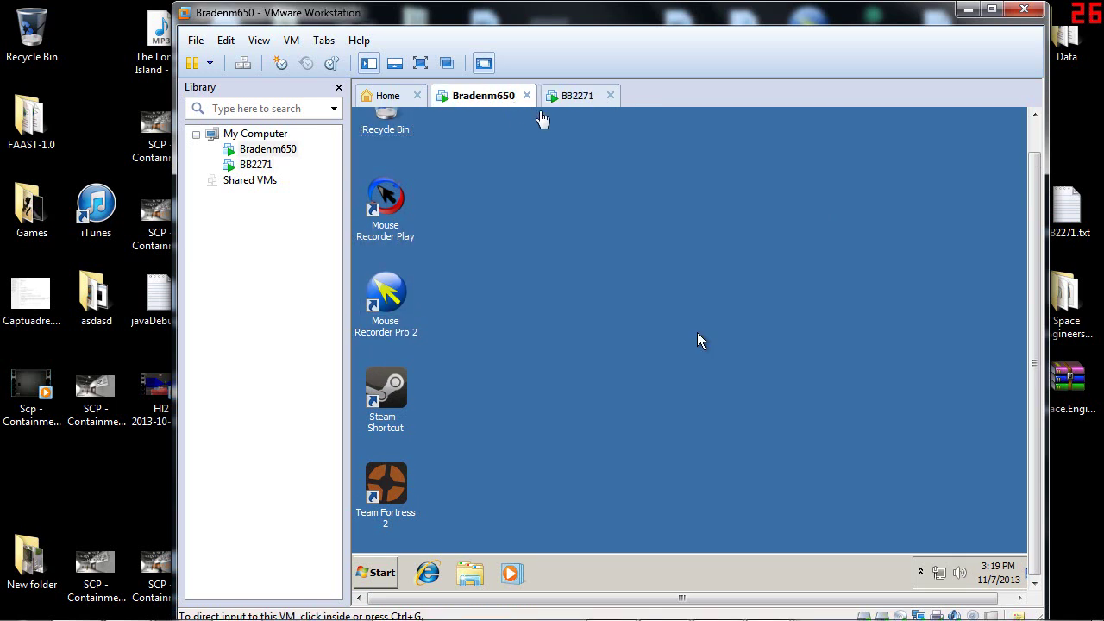
{"action": "left_click", "coordinate": [578, 96]}
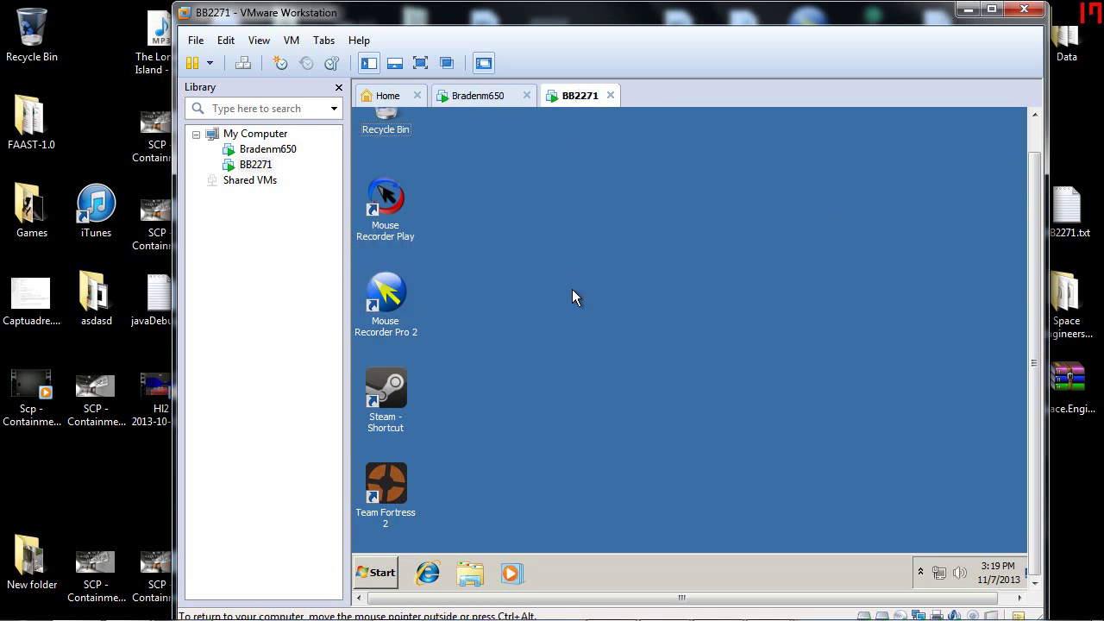
{"action": "left_click_drag", "start_coordinate": [811, 237], "coordinate": [361, 338]}
{"action": "left_click", "coordinate": [430, 339]}
{"action": "left_click_drag", "start_coordinate": [551, 418], "coordinate": [483, 516]}
{"action": "mouse_move", "coordinate": [21, 608]}
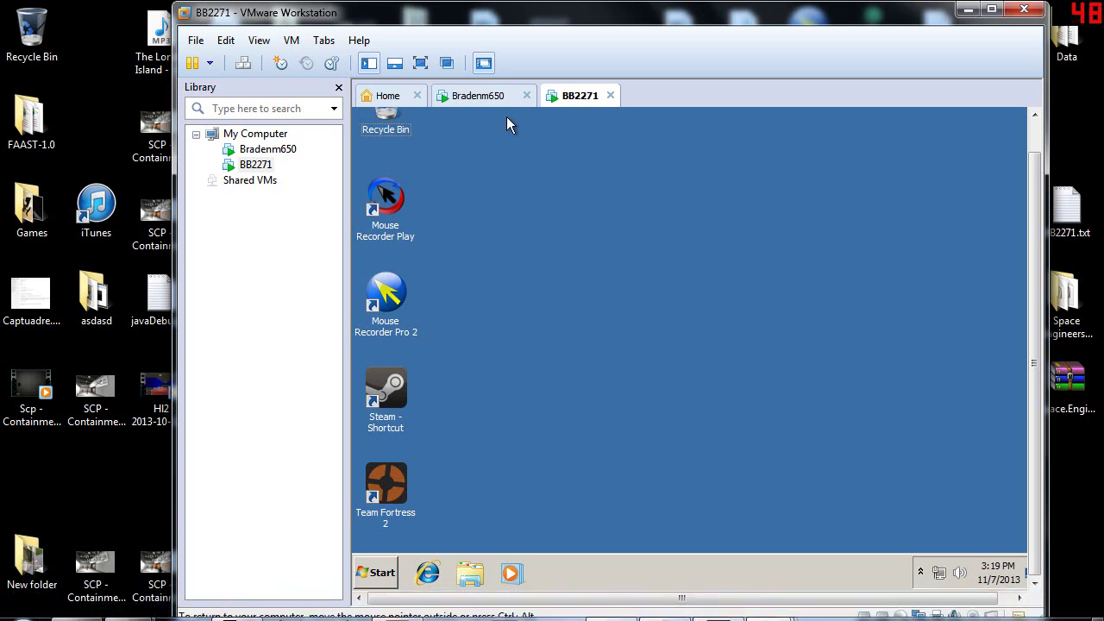
Step: Open the Steam shortcut in the Bradenm650 virtual machine and return to the BB2271 guest desktop
{"action": "left_click", "coordinate": [485, 97]}
{"action": "left_click", "coordinate": [536, 417]}
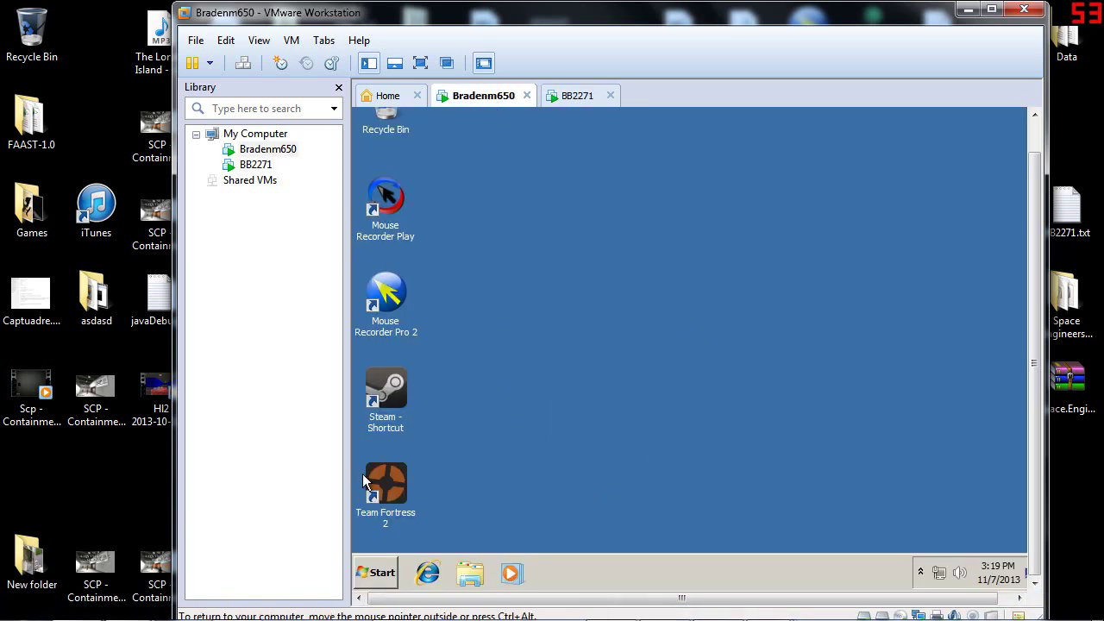
{"action": "key", "text": "ctrl+alt"}
{"action": "left_click", "coordinate": [577, 96]}
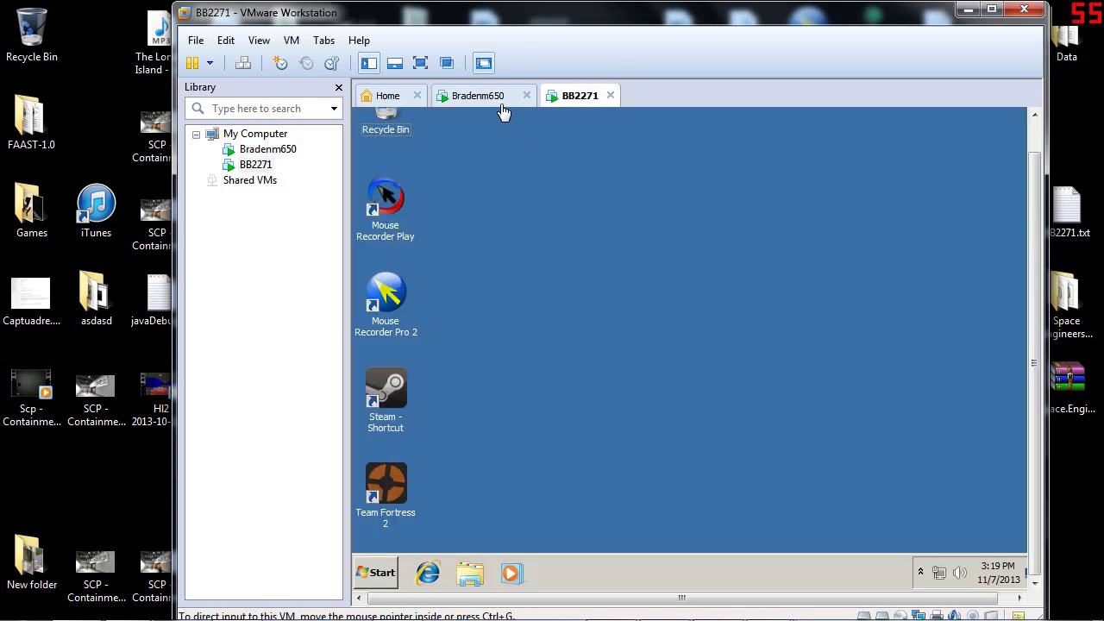
{"action": "left_click", "coordinate": [485, 96]}
{"action": "double_click", "coordinate": [385, 397]}
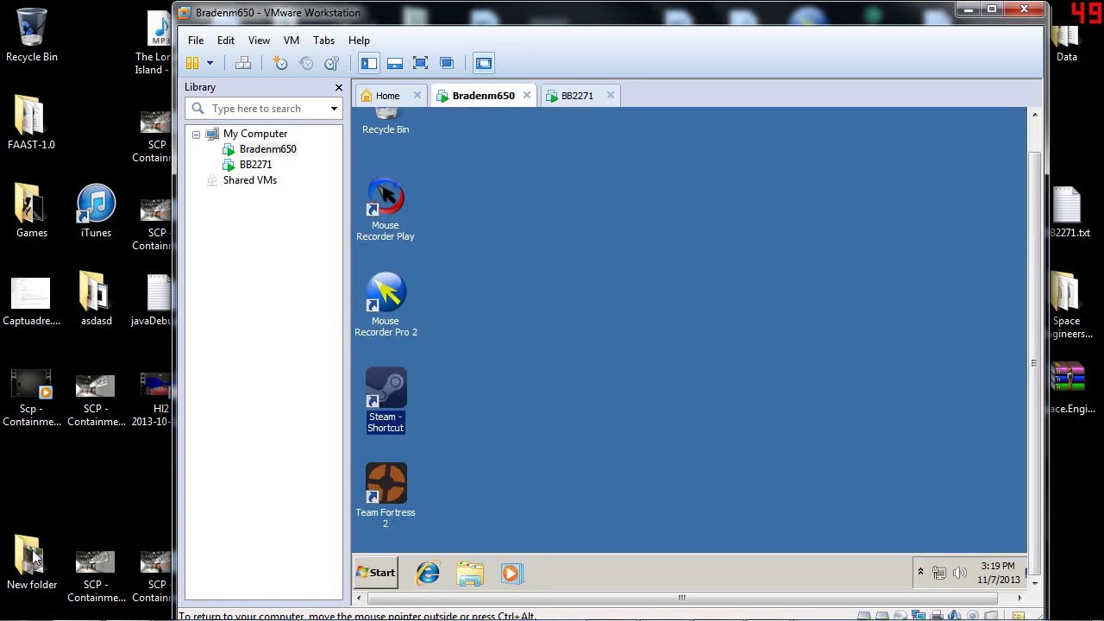
{"action": "left_click", "coordinate": [574, 96]}
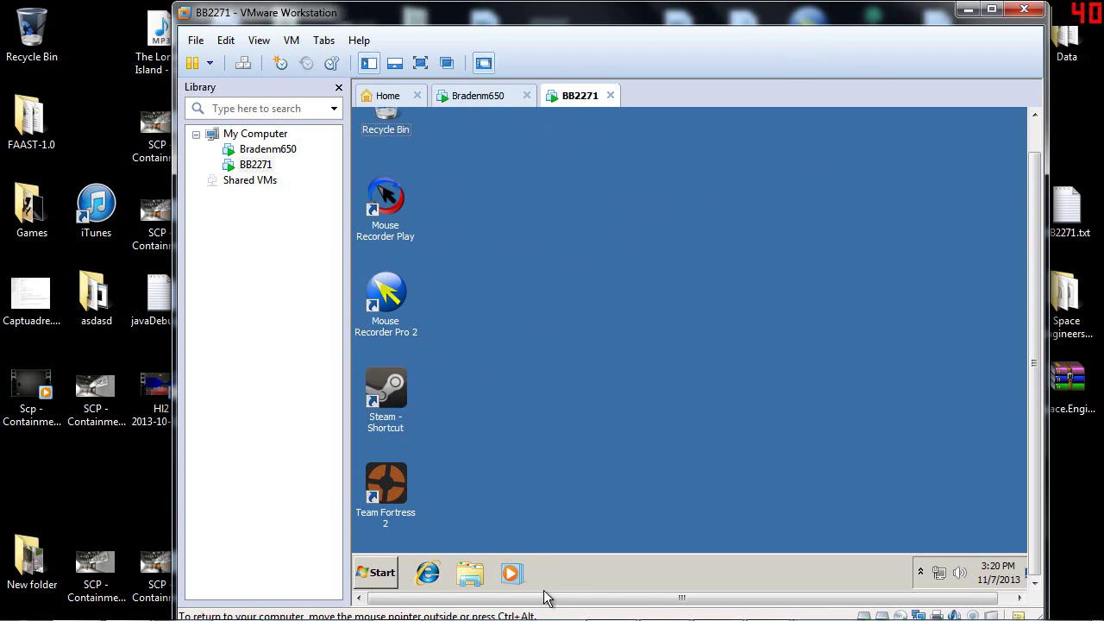
{"action": "left_click", "coordinate": [639, 399]}
{"action": "left_click_drag", "start_coordinate": [500, 392], "coordinate": [424, 511]}
{"action": "left_click_drag", "start_coordinate": [495, 454], "coordinate": [352, 536]}
{"action": "left_click", "coordinate": [468, 474]}
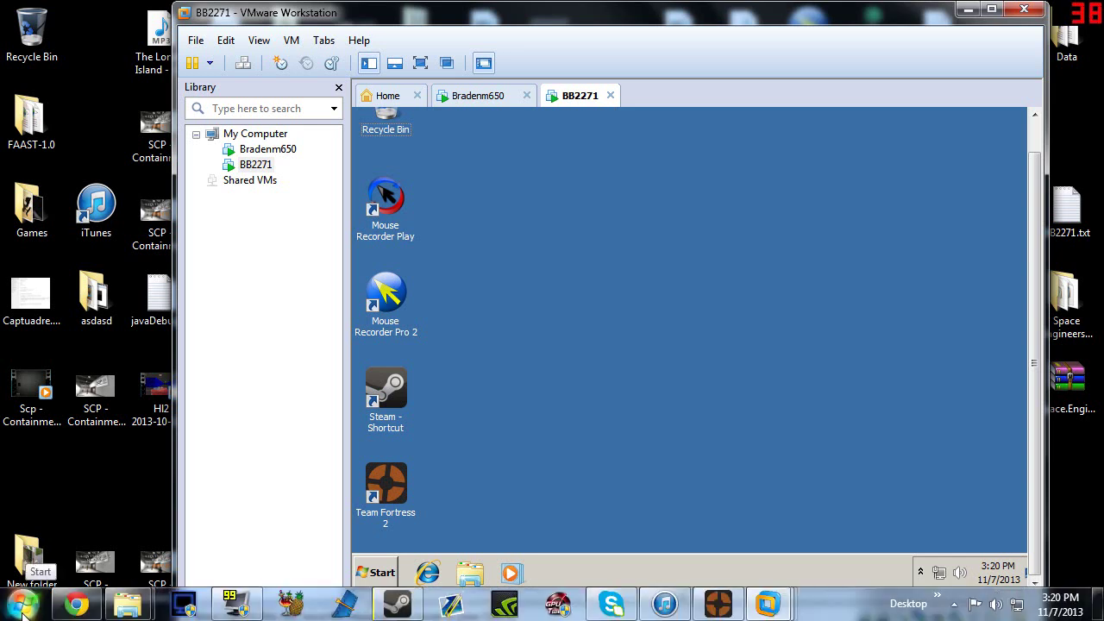
Step: Open the Steam folder under Program Files (x86) on the host computer's Local Disk (C:)
{"action": "left_click", "coordinate": [24, 608]}
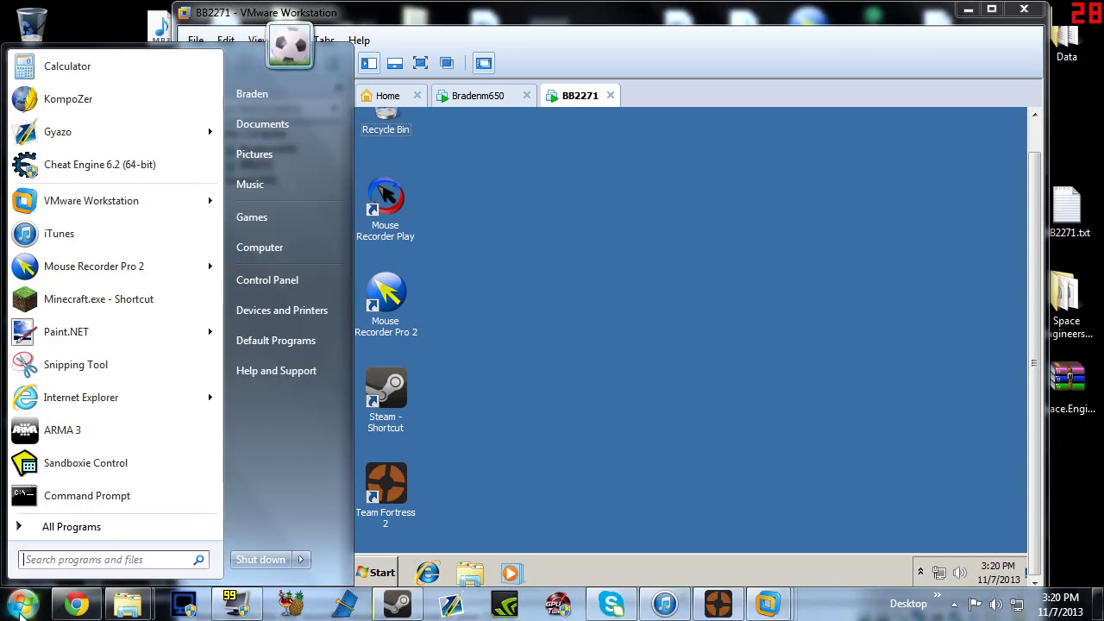
{"action": "left_click", "coordinate": [278, 256]}
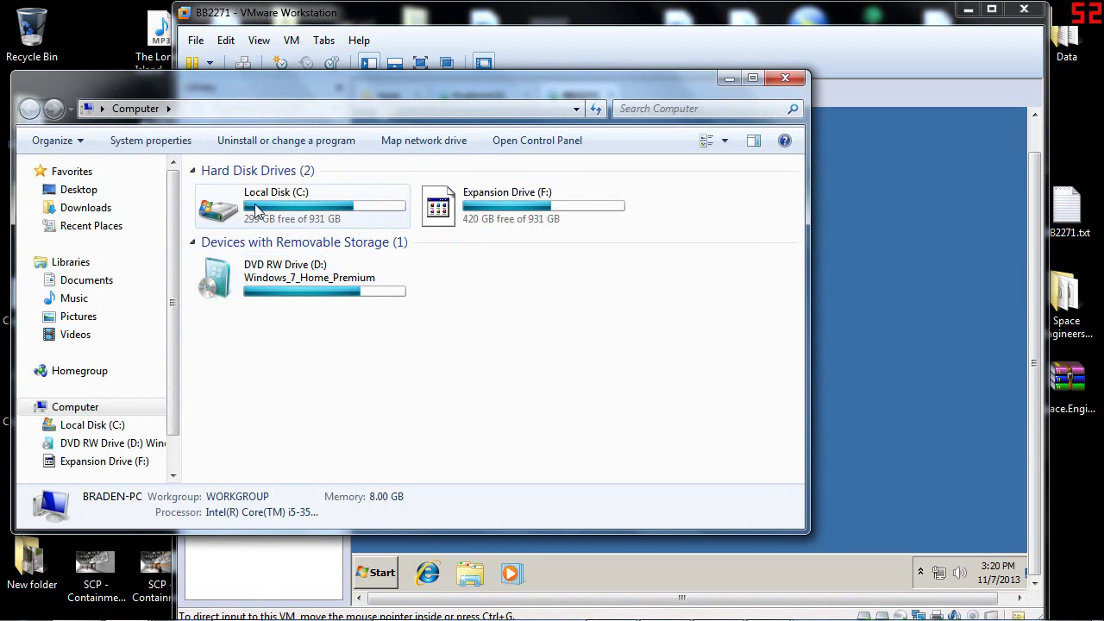
{"action": "left_click", "coordinate": [240, 220]}
{"action": "double_click", "coordinate": [242, 226]}
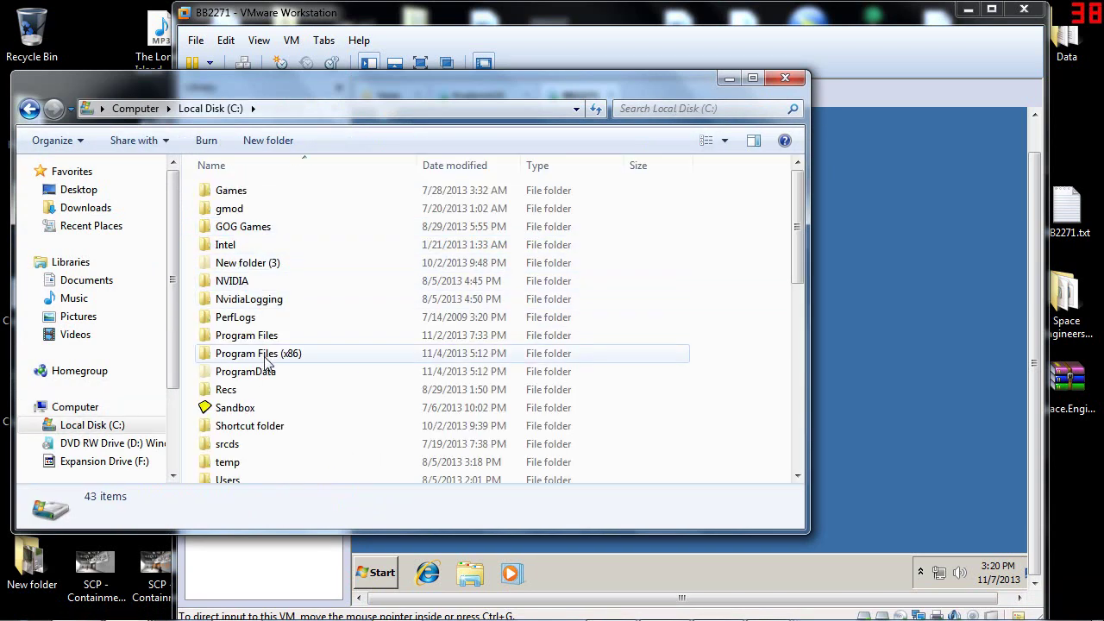
{"action": "double_click", "coordinate": [256, 350]}
{"action": "double_click", "coordinate": [259, 191]}
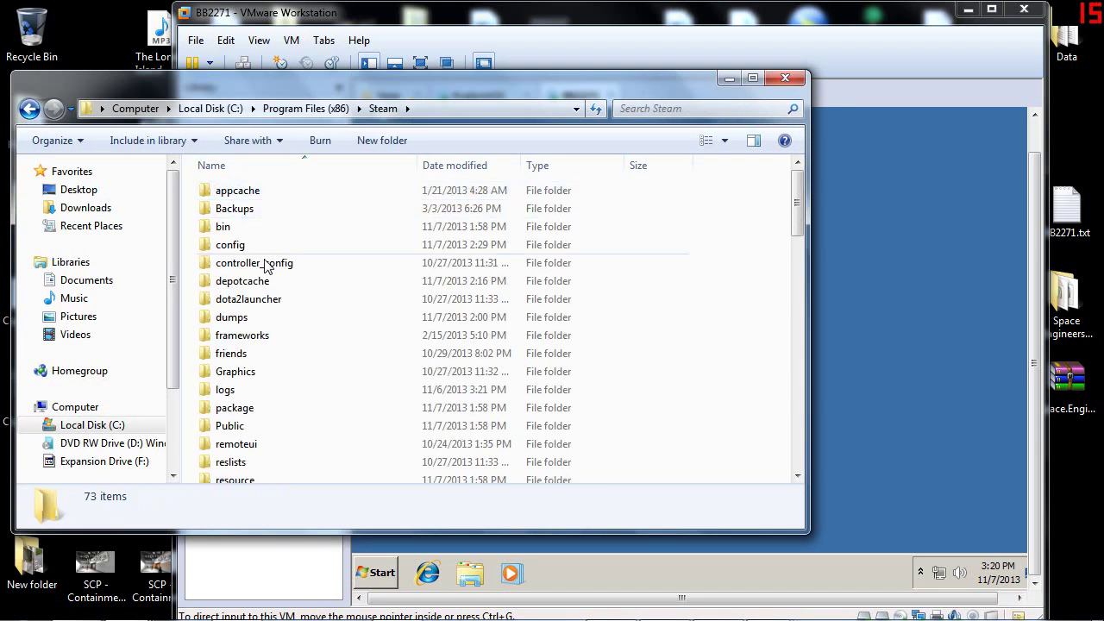
Step: Go into the host's steamapps\common folder and select the Team Fortress 2 folder
{"action": "scroll", "coordinate": [316, 259], "scroll_direction": "down", "scroll_amount": 5}
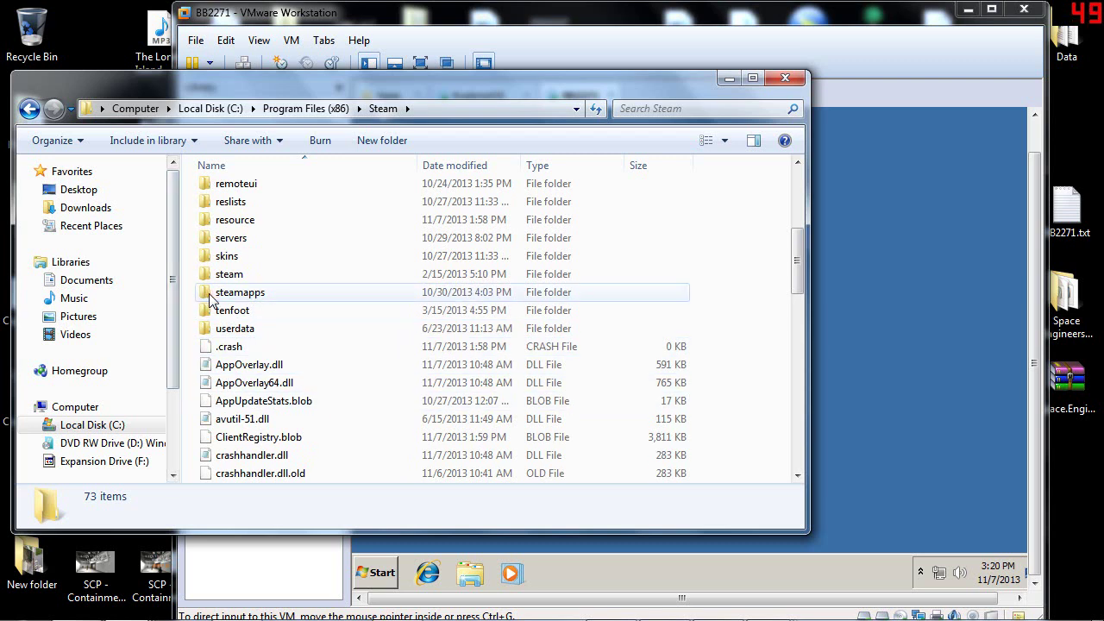
{"action": "double_click", "coordinate": [210, 293]}
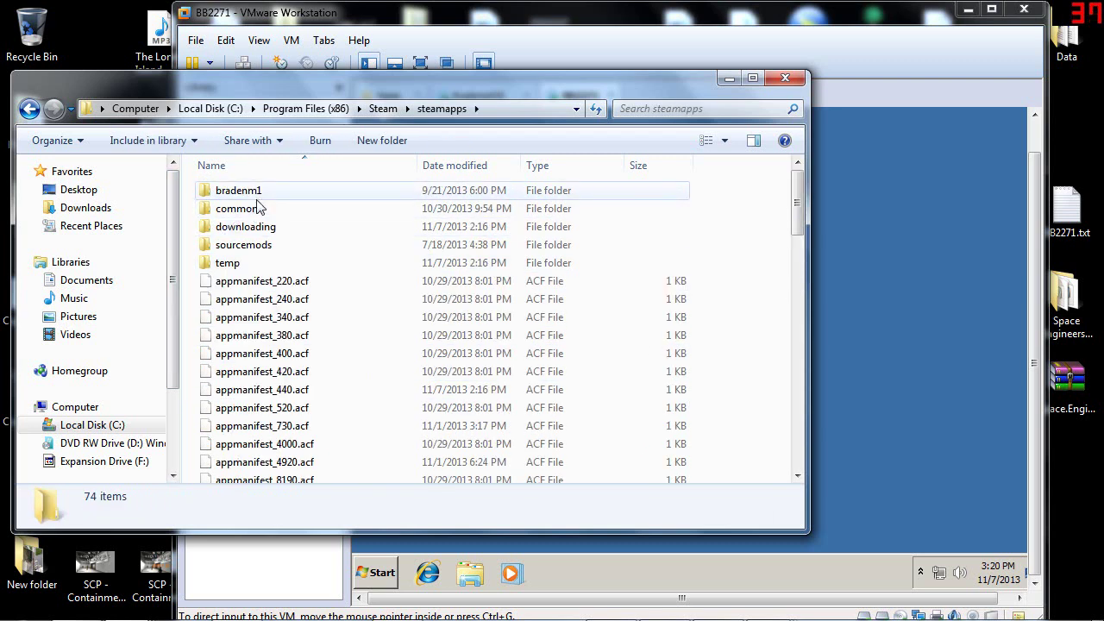
{"action": "double_click", "coordinate": [246, 211]}
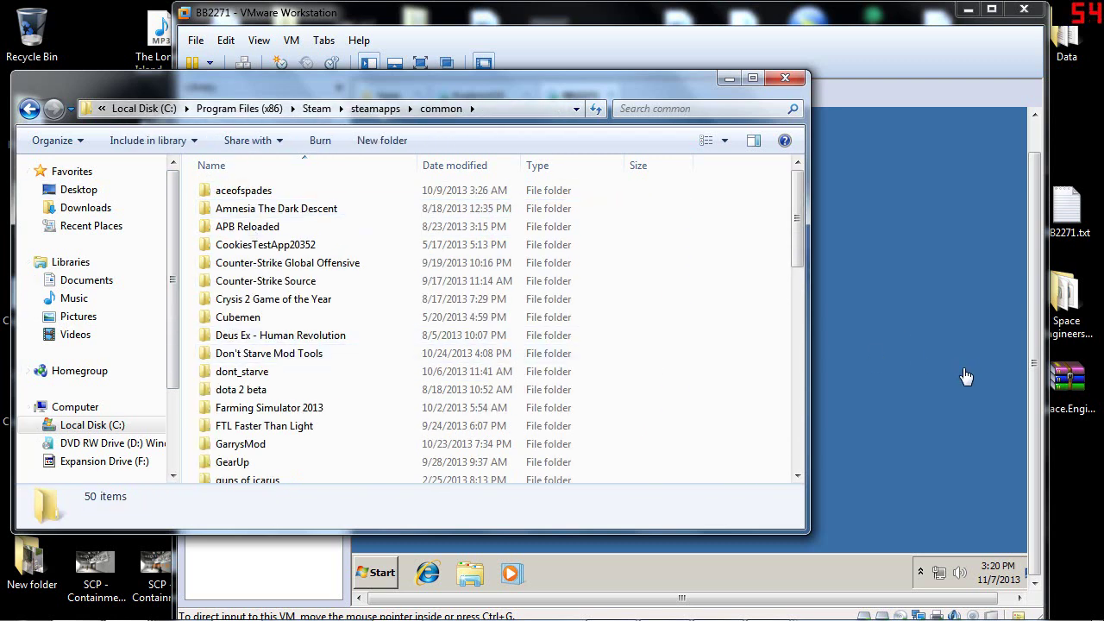
{"action": "scroll", "coordinate": [293, 413], "scroll_direction": "down", "scroll_amount": 11}
{"action": "left_click", "coordinate": [285, 382]}
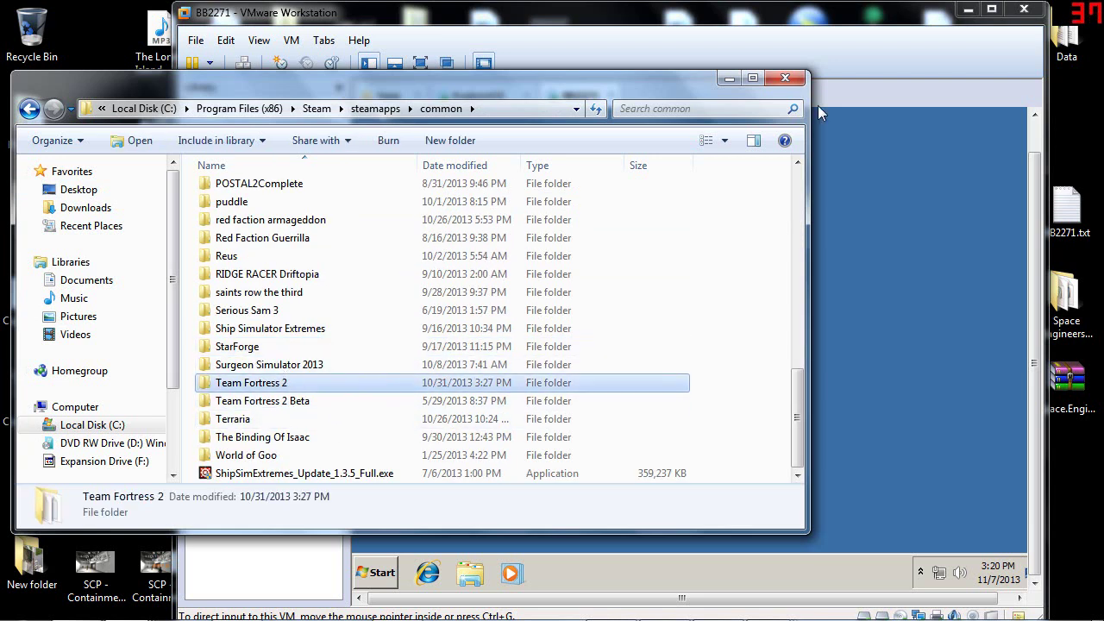
Step: Arrange the VMware window and the host's common folder window side by side, with the BB2271 guest in front
{"action": "left_click_drag", "start_coordinate": [770, 25], "coordinate": [879, 32]}
{"action": "left_click_drag", "start_coordinate": [255, 87], "coordinate": [134, 92]}
{"action": "left_click", "coordinate": [766, 320]}
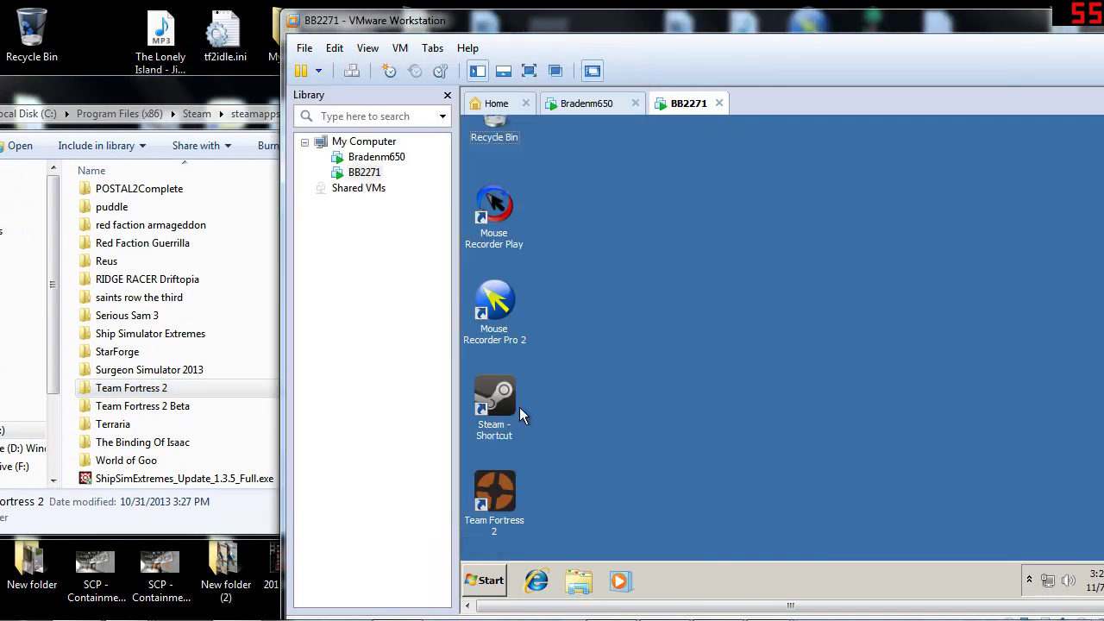
Step: In the BB2271 guest, open the Steam shortcut's file location and go into its SteamApps\common folder
{"action": "right_click", "coordinate": [493, 402]}
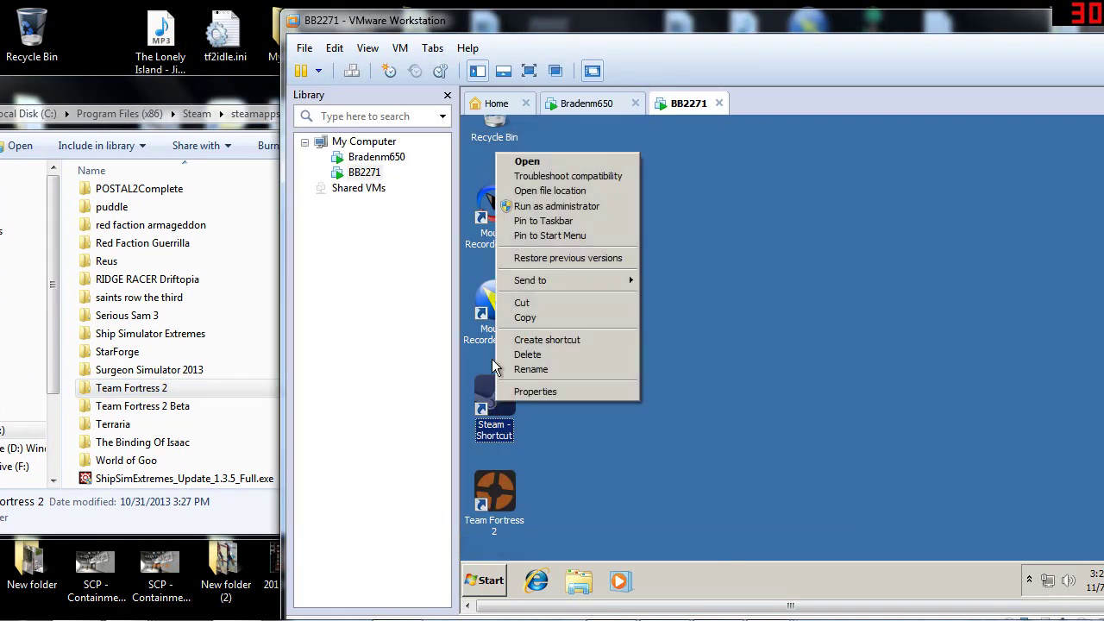
{"action": "left_click", "coordinate": [530, 196]}
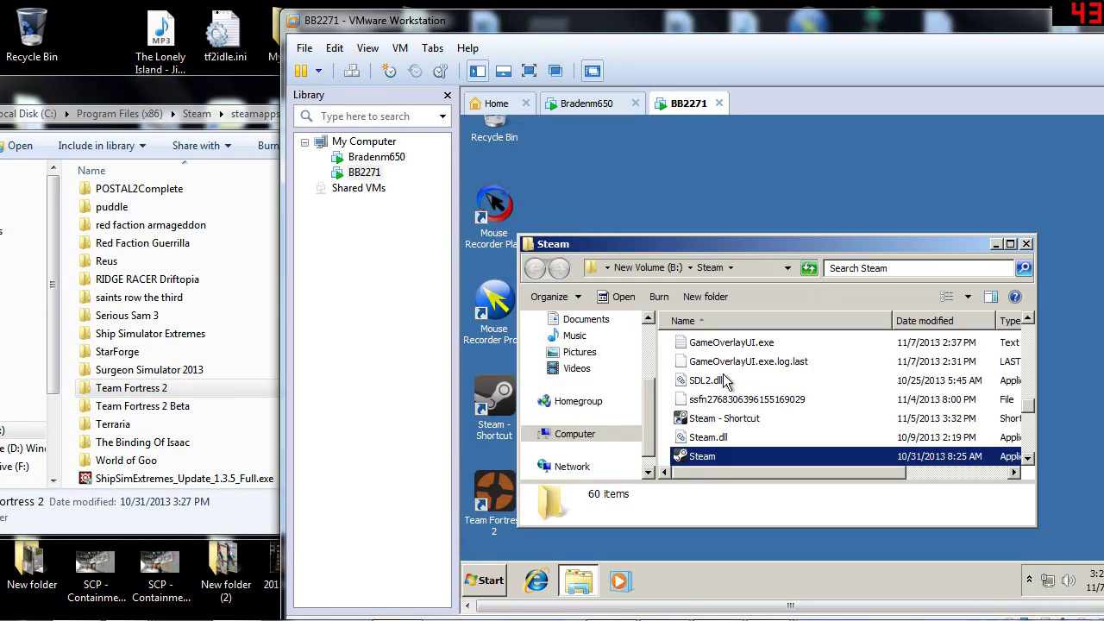
{"action": "scroll", "coordinate": [763, 408], "scroll_direction": "up", "scroll_amount": 8}
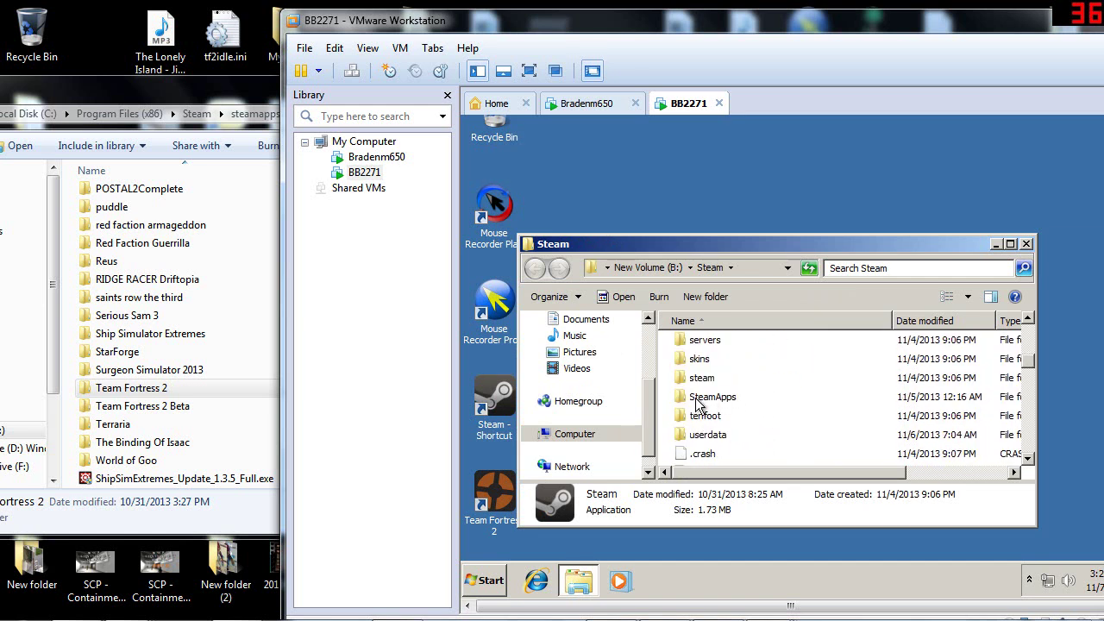
{"action": "double_click", "coordinate": [699, 399]}
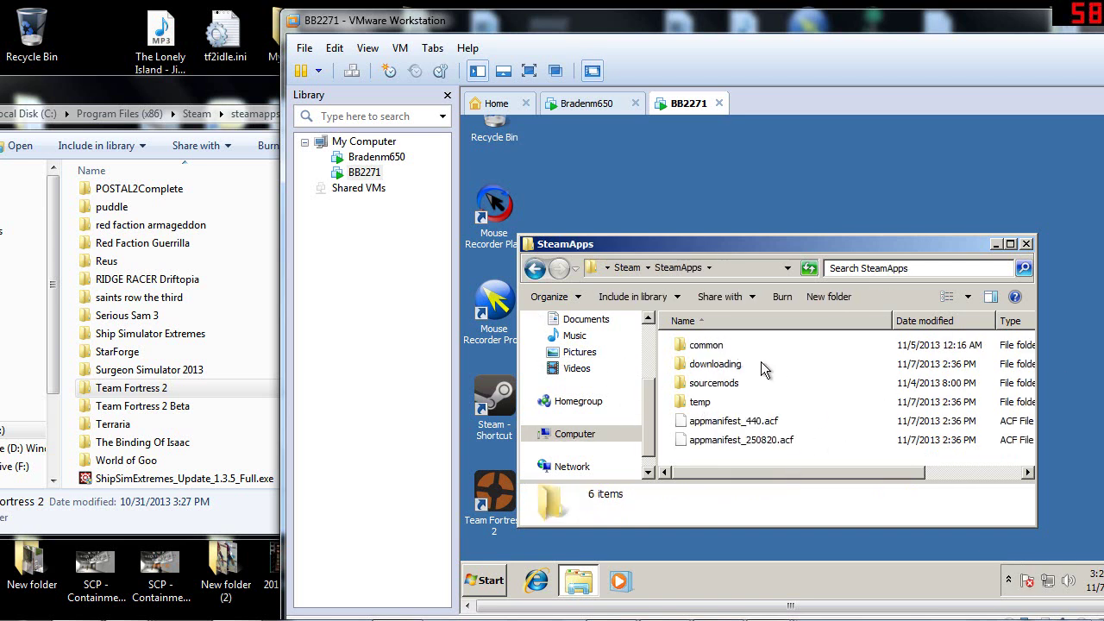
{"action": "double_click", "coordinate": [709, 345]}
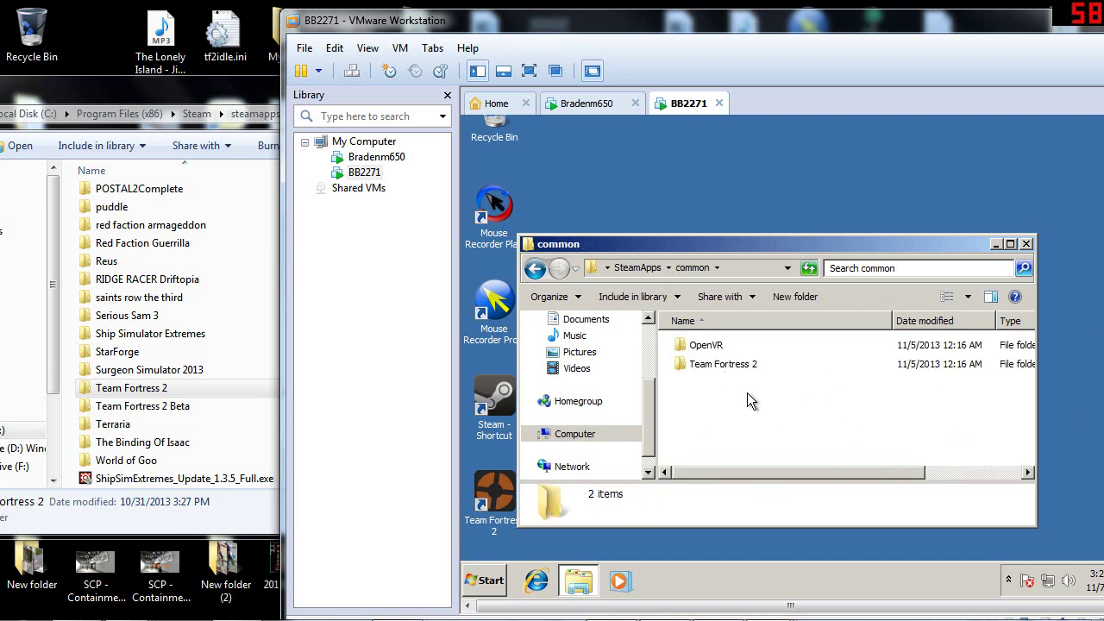
Step: Try to copy the host's Team Fortress 2 folder directly into the BB2271 guest's SteamApps\common folder
{"action": "left_click_drag", "start_coordinate": [133, 387], "coordinate": [532, 381]}
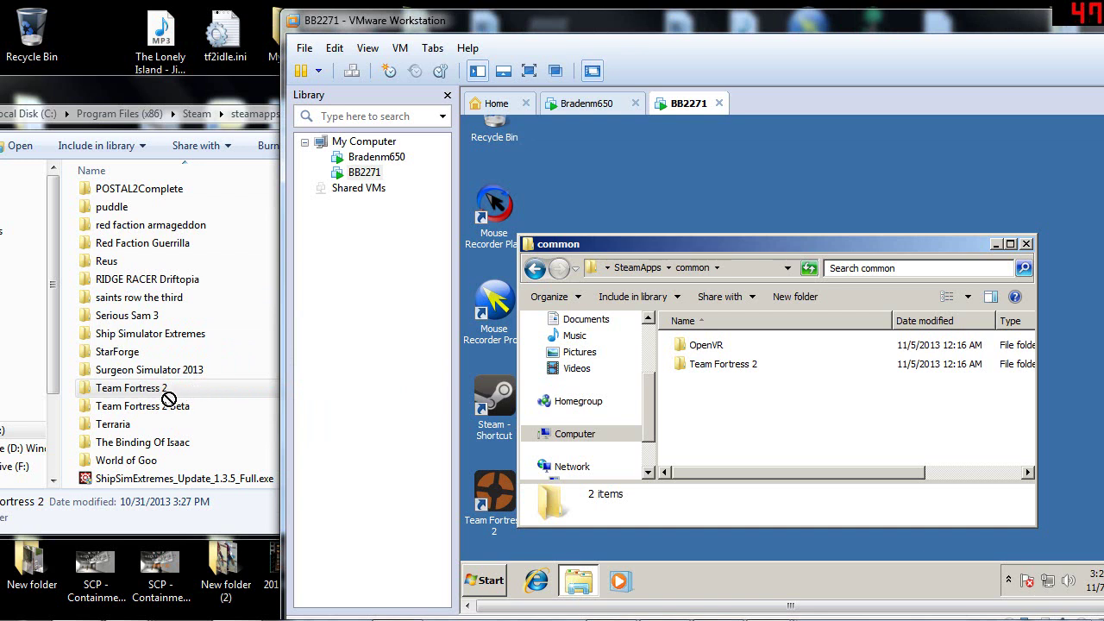
{"action": "left_click_drag", "start_coordinate": [145, 389], "coordinate": [787, 412]}
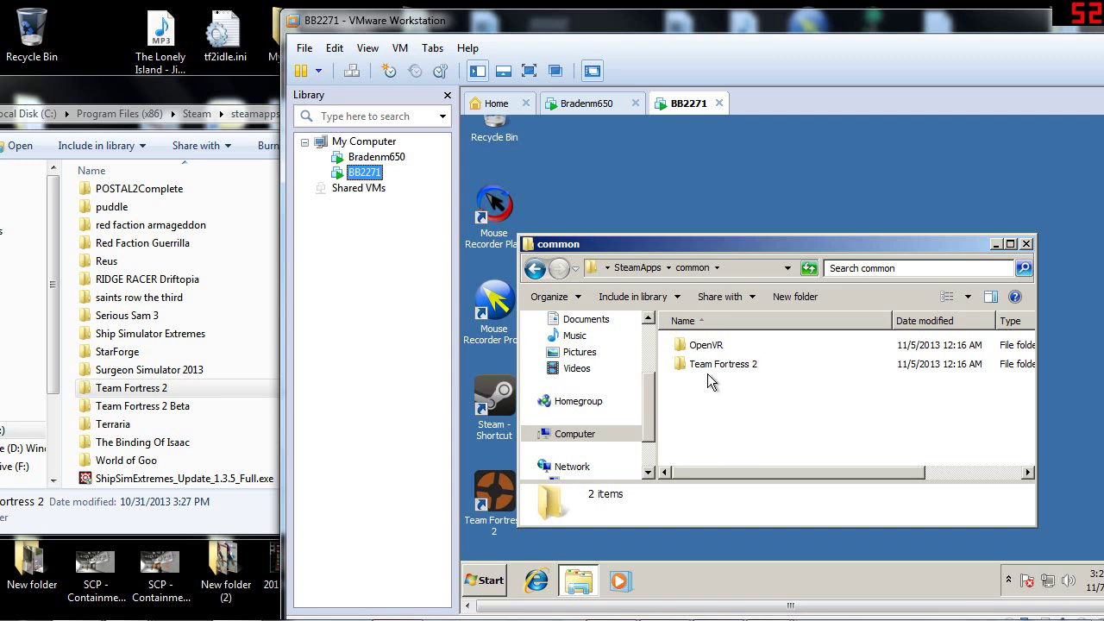
{"action": "left_click_drag", "start_coordinate": [85, 396], "coordinate": [677, 362]}
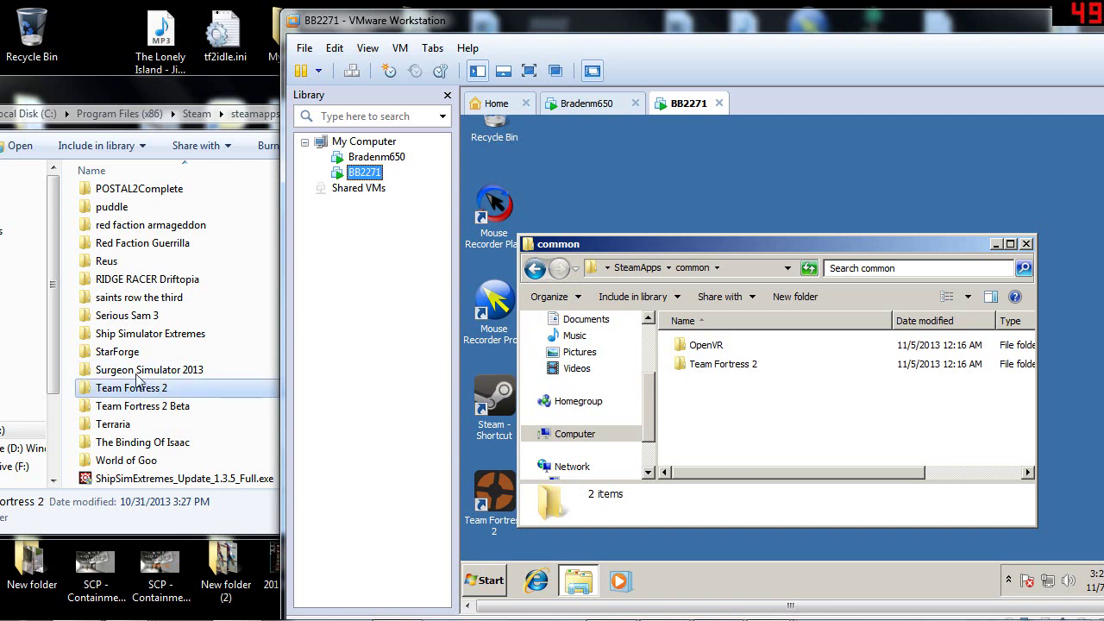
Step: Move the VMware and common windows apart to uncover the host desktop, and copy the Team Fortress 2 folder from common for pasting there
{"action": "left_click_drag", "start_coordinate": [487, 30], "coordinate": [562, 473]}
{"action": "left_click_drag", "start_coordinate": [351, 81], "coordinate": [350, 6]}
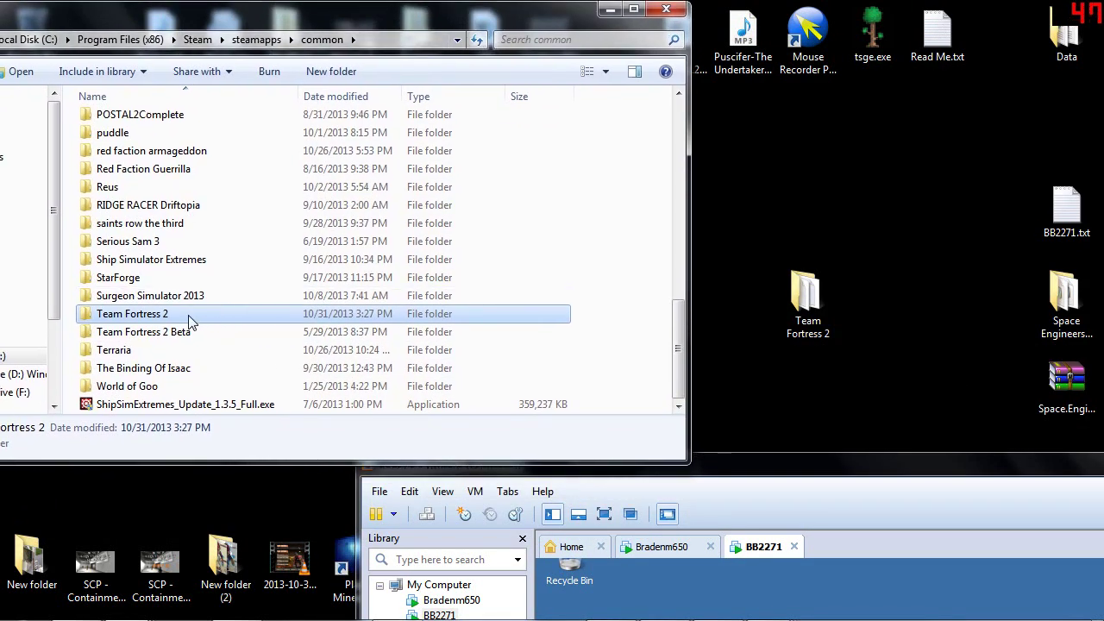
{"action": "right_click", "coordinate": [231, 316]}
{"action": "left_click", "coordinate": [284, 522]}
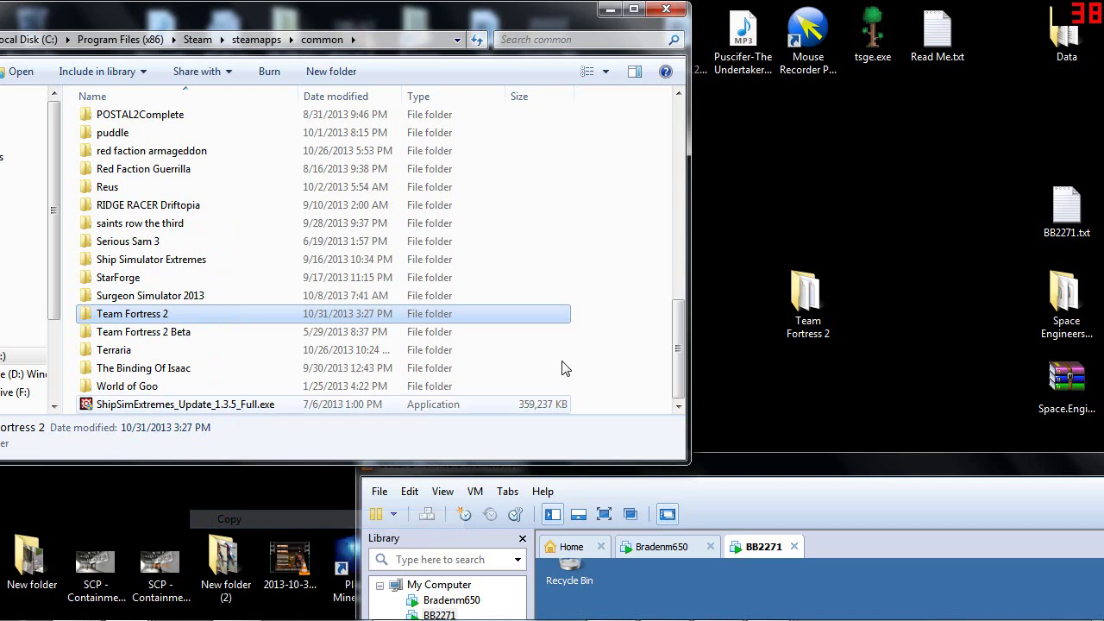
{"action": "right_click", "coordinate": [763, 199]}
{"action": "left_click", "coordinate": [809, 277]}
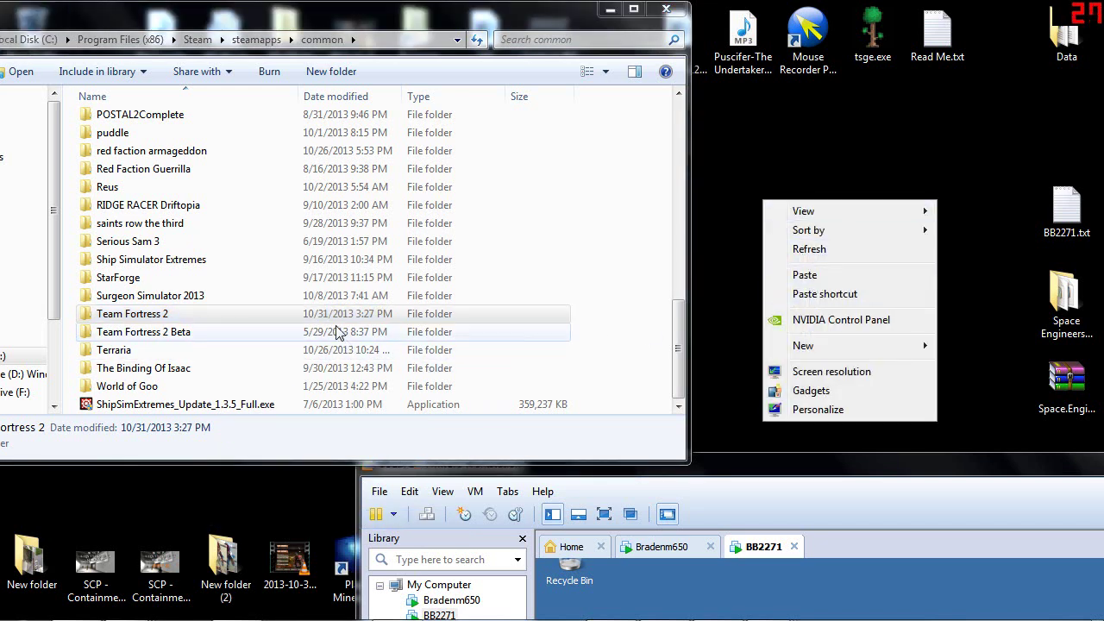
Step: Check the size of the host's Team Fortress 2 folder in its properties
{"action": "right_click", "coordinate": [336, 316]}
{"action": "left_click", "coordinate": [412, 604]}
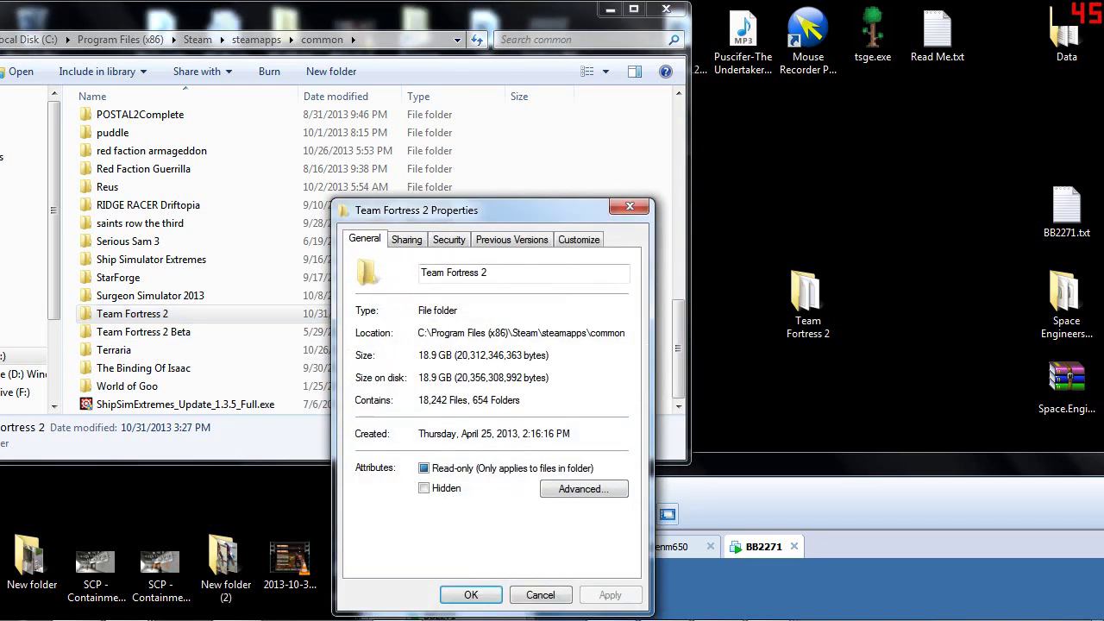
{"action": "left_click", "coordinate": [629, 207]}
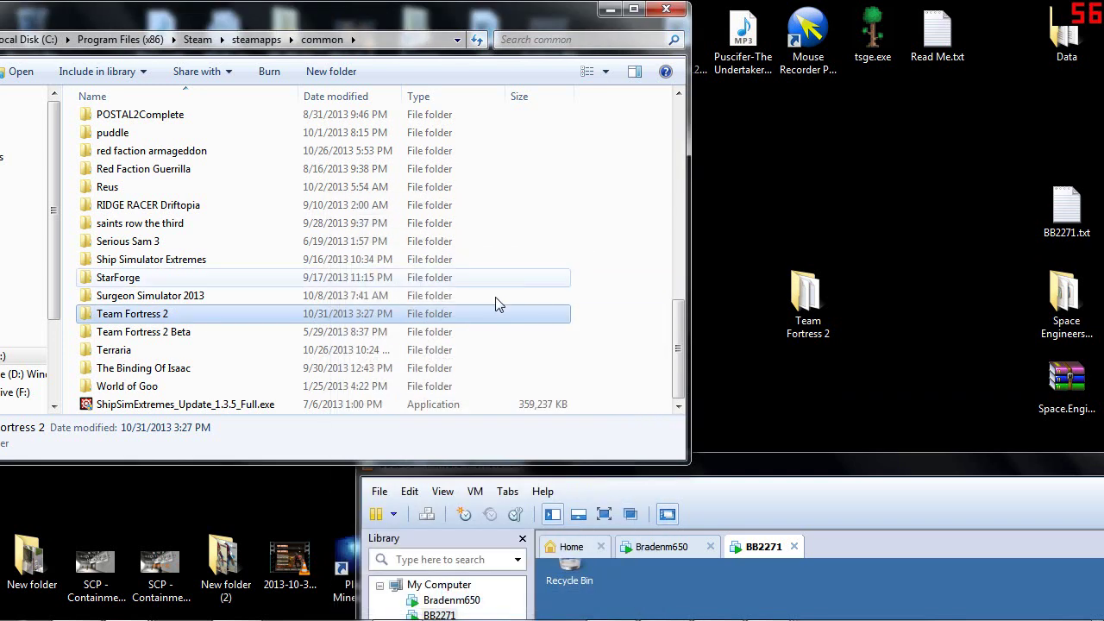
Step: Copy the Team Fortress 2 folder from common again and select the Team Fortress 2 folder on the host desktop
{"action": "right_click", "coordinate": [363, 324]}
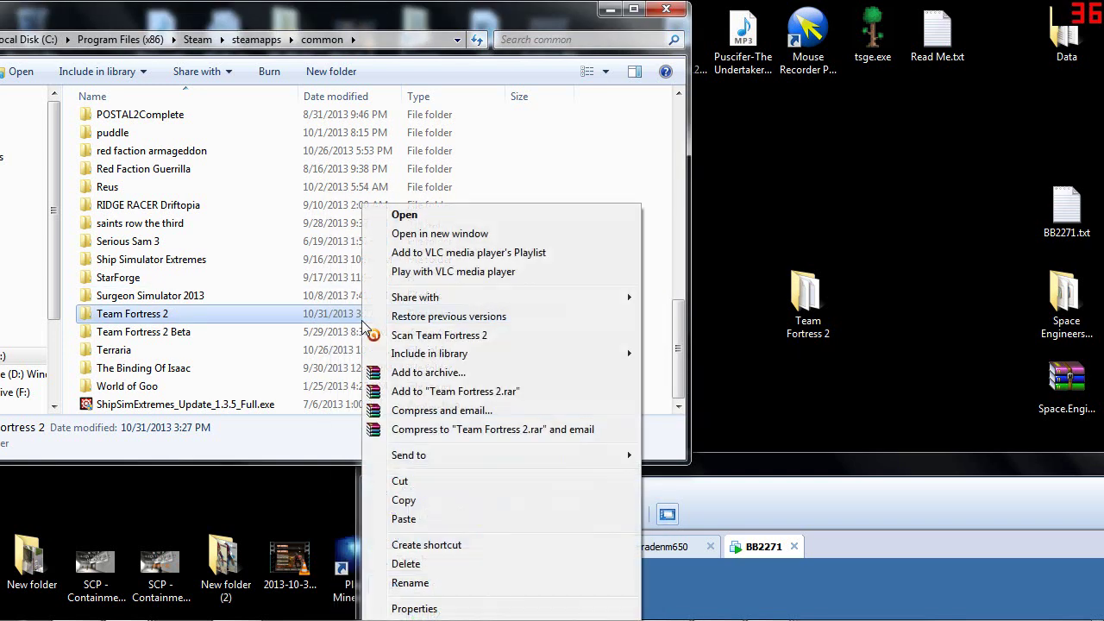
{"action": "left_click", "coordinate": [468, 507]}
{"action": "left_click_drag", "start_coordinate": [850, 246], "coordinate": [793, 328]}
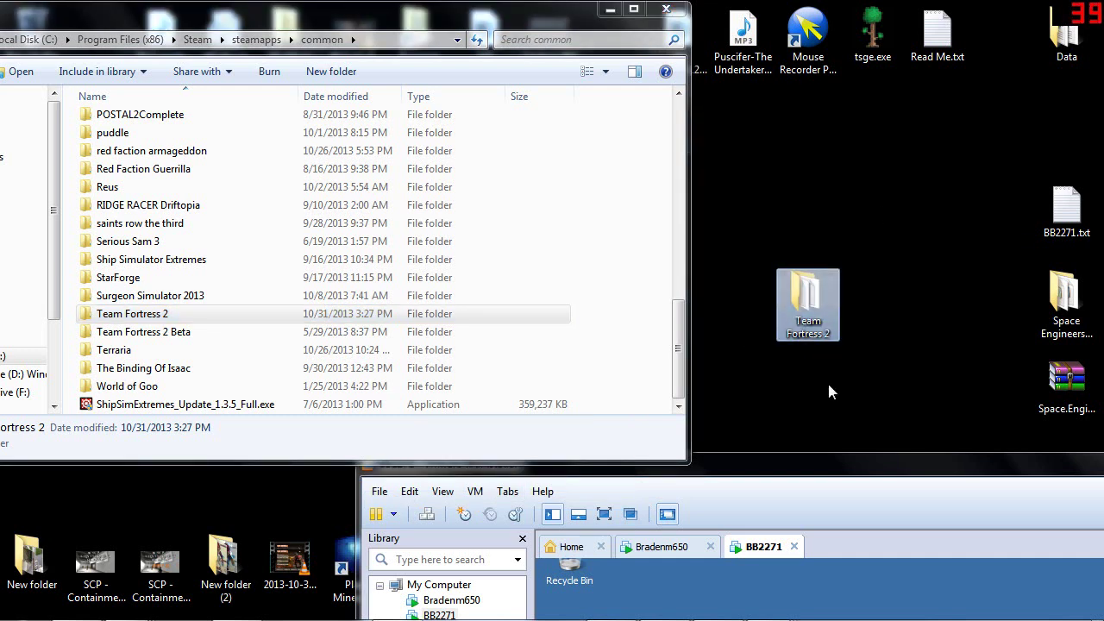
Step: Bring the VMware window back into view and, in the BB2271 guest, open Computer and connect to the host PC under Network
{"action": "left_click_drag", "start_coordinate": [832, 471], "coordinate": [607, 8]}
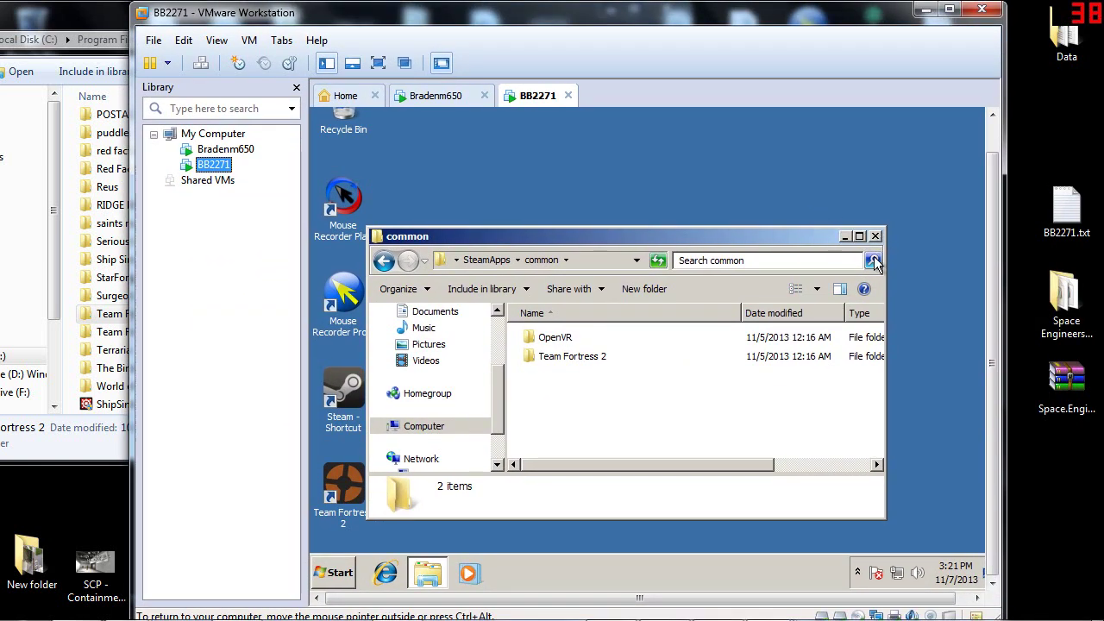
{"action": "left_click", "coordinate": [339, 583]}
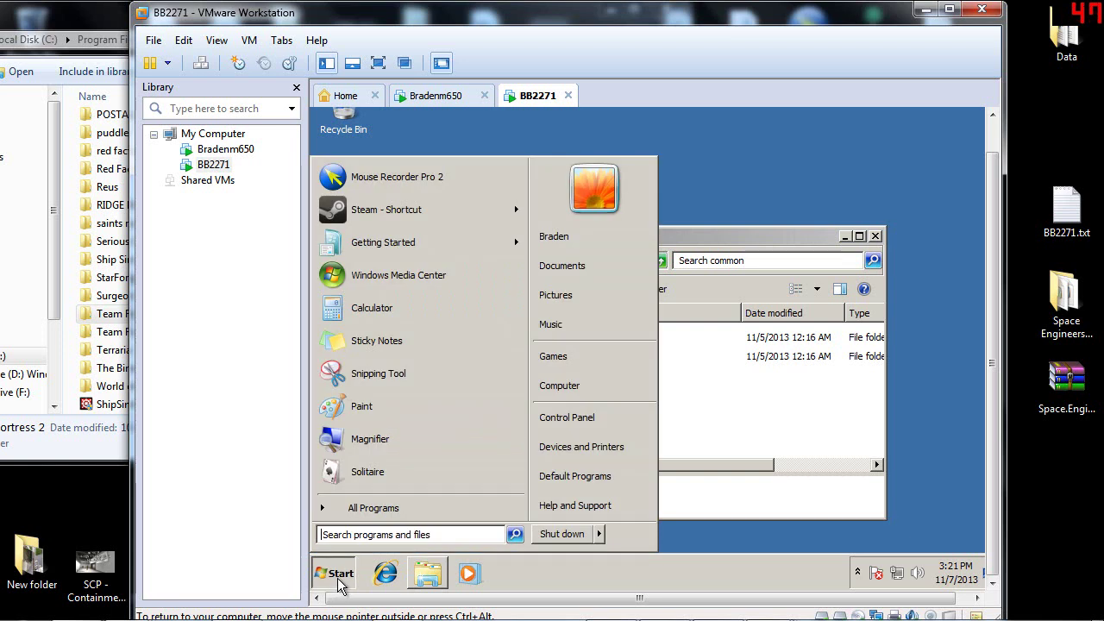
{"action": "left_click", "coordinate": [548, 390]}
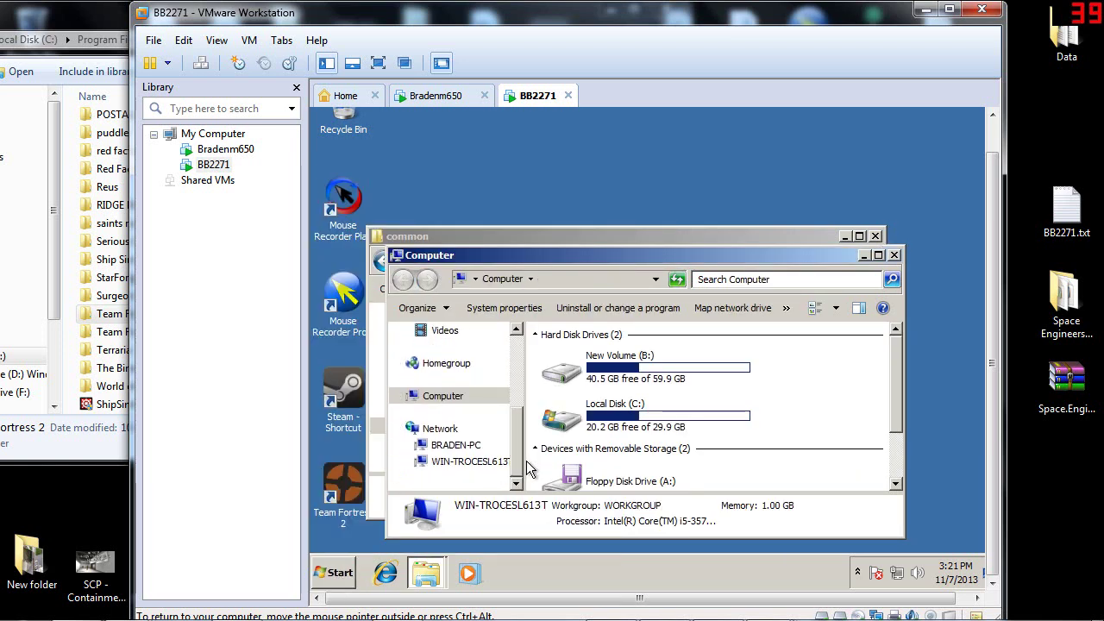
{"action": "left_click", "coordinate": [448, 446]}
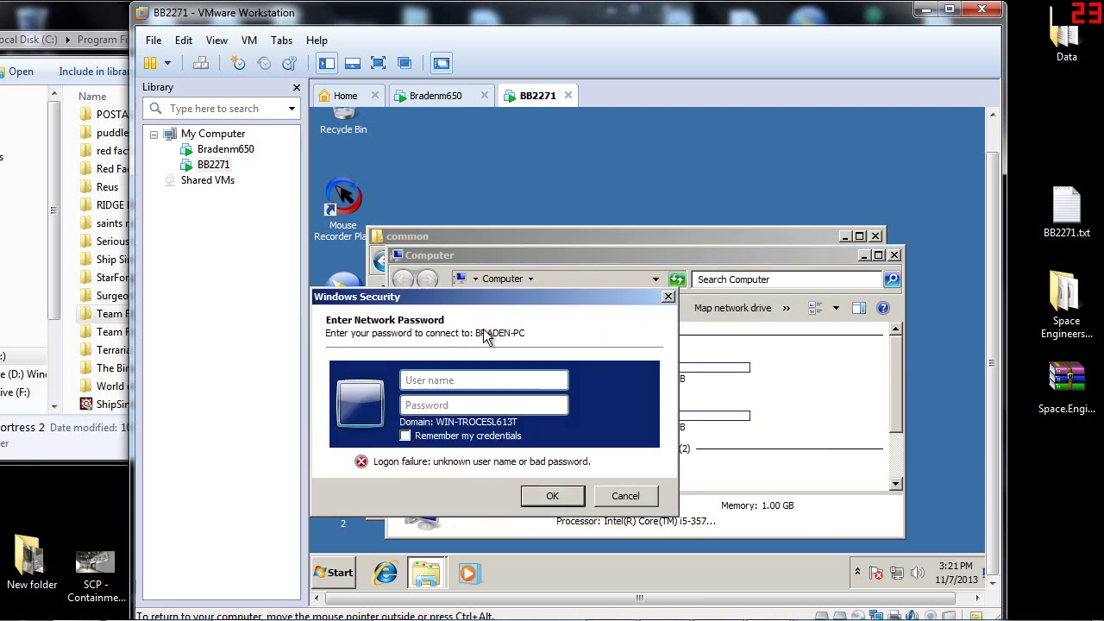
Step: Sign in to the host PC's network share with the account user name and network password
{"action": "left_click_drag", "start_coordinate": [532, 285], "coordinate": [676, 376]}
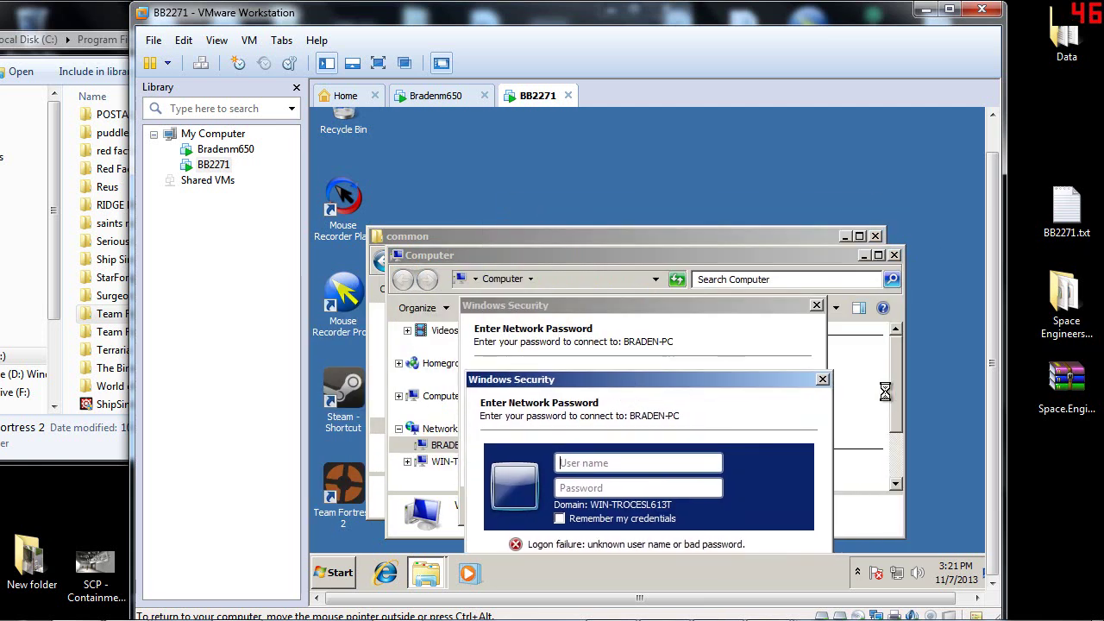
{"action": "left_click", "coordinate": [822, 380]}
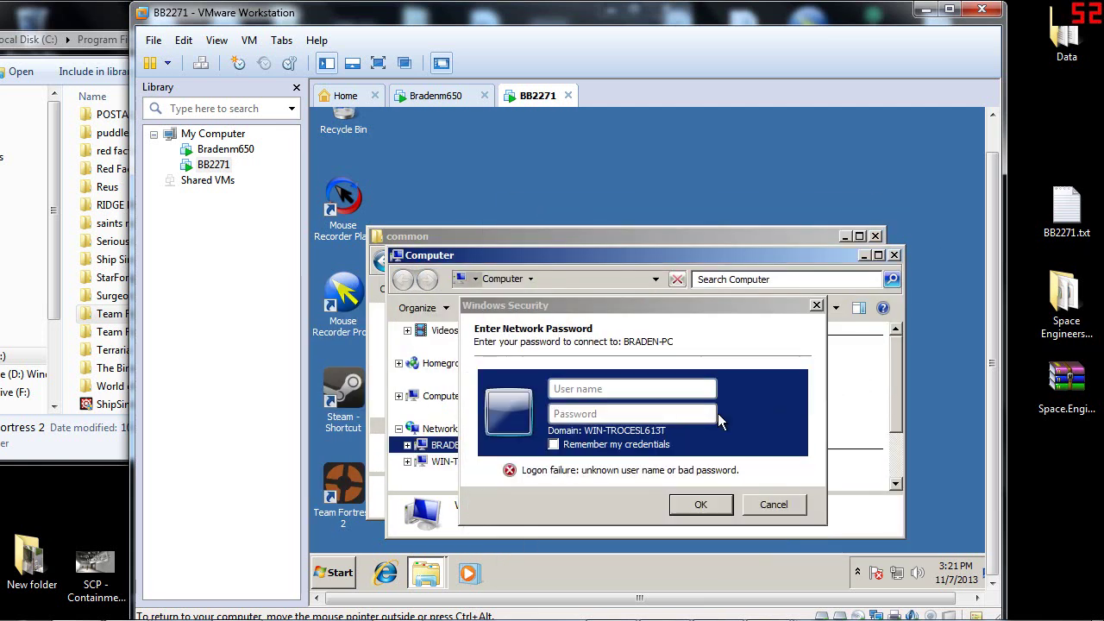
{"action": "left_click", "coordinate": [640, 390]}
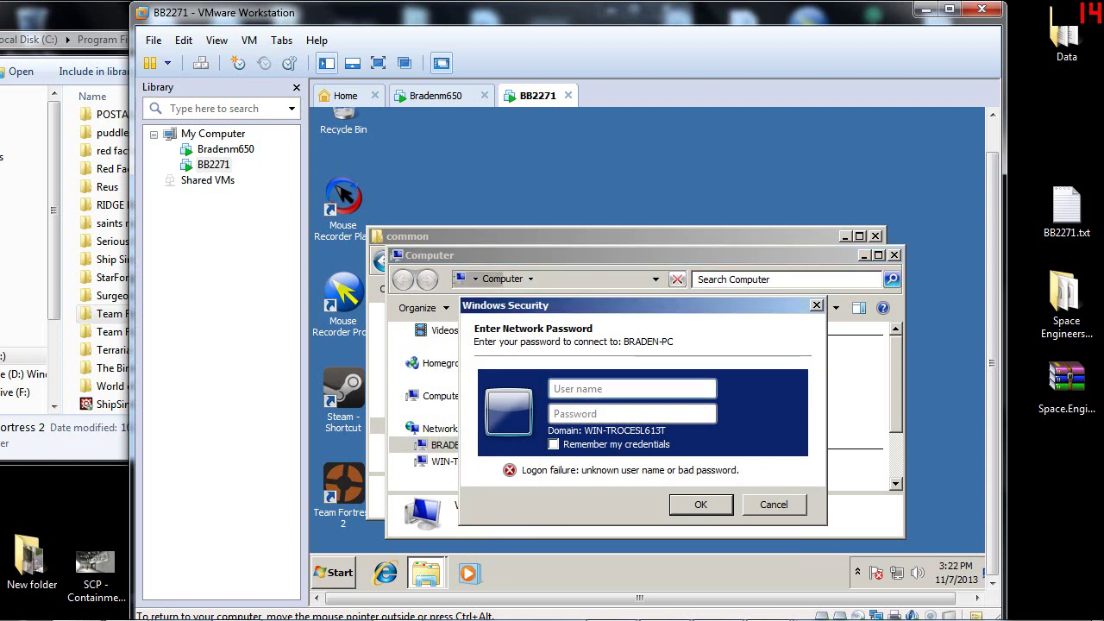
{"action": "key", "text": "Tab"}
{"action": "type", "text": "p"}
{"action": "key", "text": "Return"}
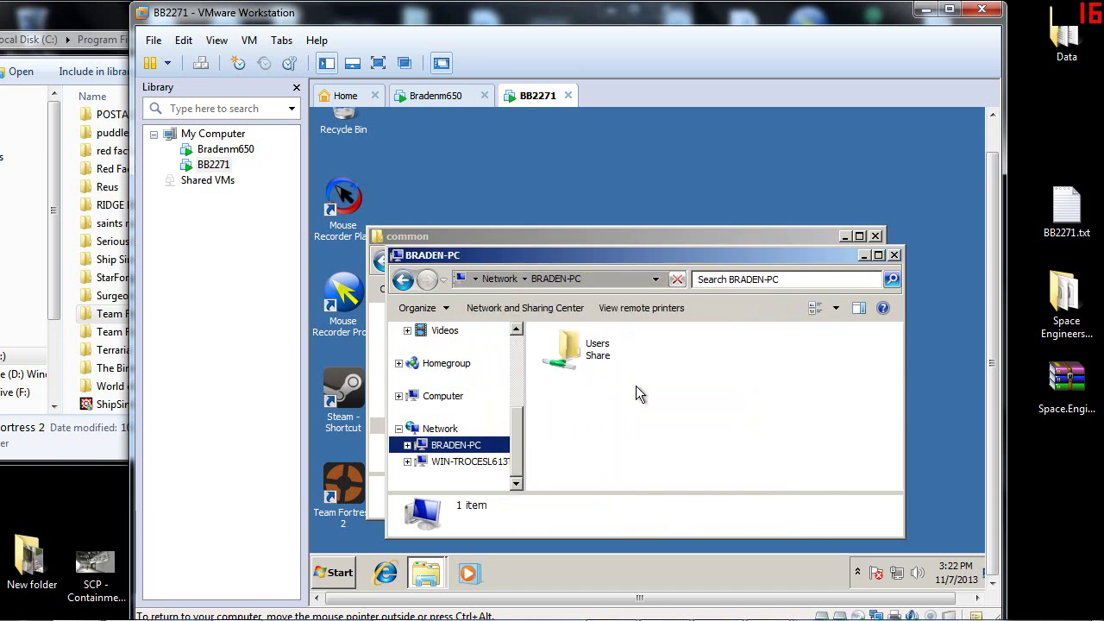
Step: Browse through the host's shared Users folder to the account's Desktop folder and select Team Fortress 2 there
{"action": "left_click_drag", "start_coordinate": [620, 406], "coordinate": [628, 438]}
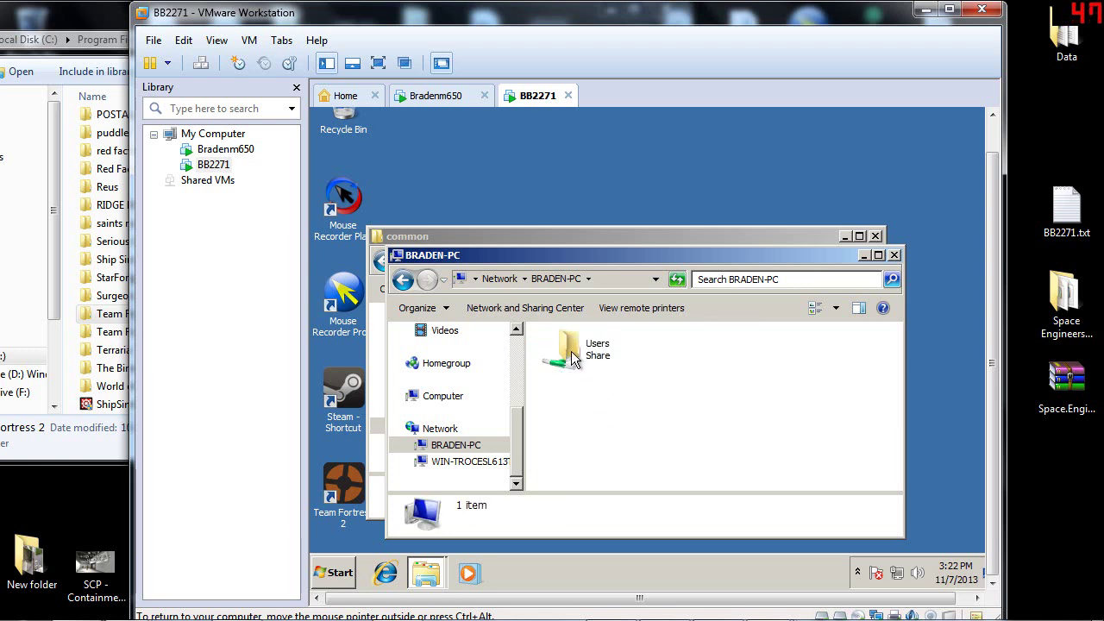
{"action": "double_click", "coordinate": [574, 359]}
{"action": "double_click", "coordinate": [587, 361]}
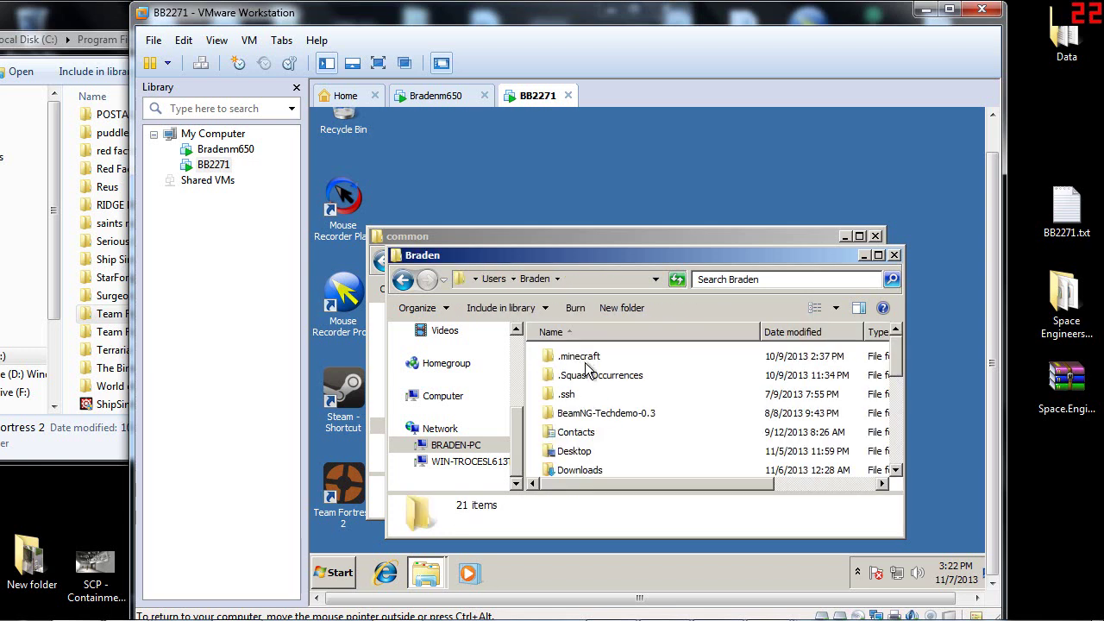
{"action": "scroll", "coordinate": [586, 366], "scroll_direction": "down", "scroll_amount": 1}
{"action": "double_click", "coordinate": [569, 412]}
{"action": "scroll", "coordinate": [671, 419], "scroll_direction": "down", "scroll_amount": 2}
{"action": "left_click", "coordinate": [587, 429]}
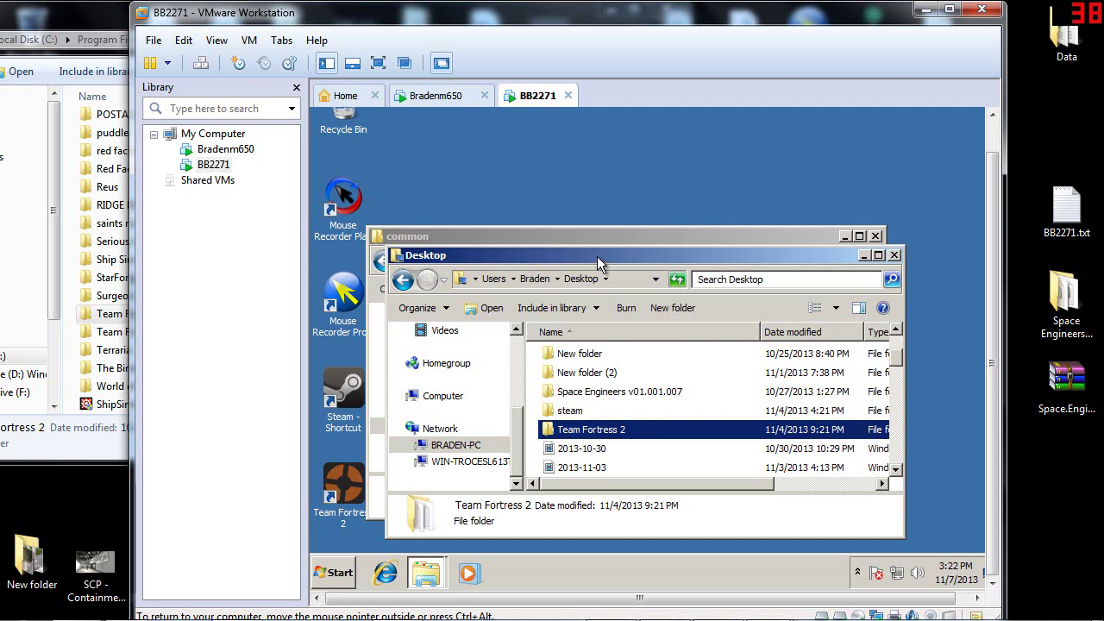
Step: Place the shared Desktop window over the guest's common window to compare them, and close both windows
{"action": "left_click_drag", "start_coordinate": [596, 256], "coordinate": [843, 226]}
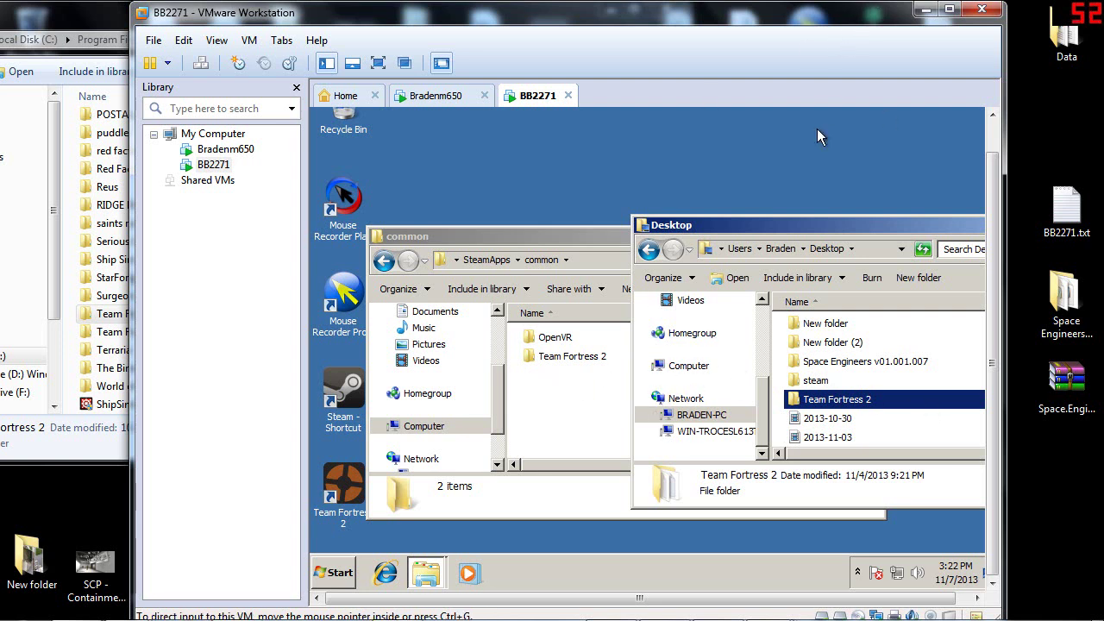
{"action": "left_click_drag", "start_coordinate": [842, 223], "coordinate": [495, 217]}
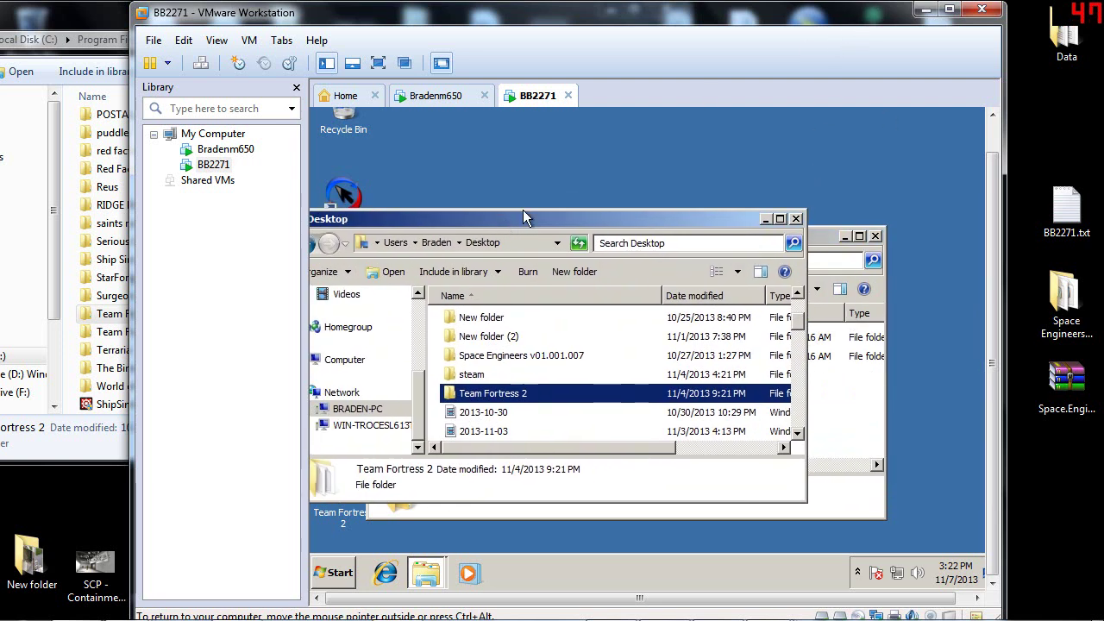
{"action": "left_click", "coordinate": [796, 219]}
{"action": "left_click", "coordinate": [875, 236]}
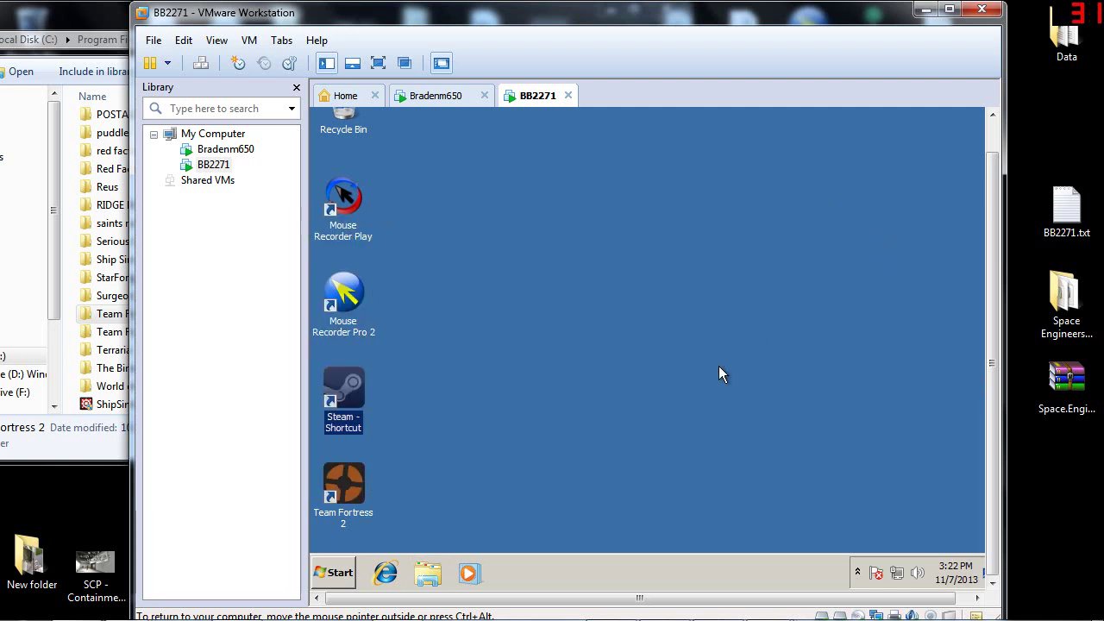
{"action": "left_click", "coordinate": [720, 366]}
{"action": "left_click_drag", "start_coordinate": [667, 301], "coordinate": [418, 420]}
{"action": "left_click_drag", "start_coordinate": [477, 250], "coordinate": [311, 349]}
{"action": "left_click_drag", "start_coordinate": [566, 271], "coordinate": [309, 343]}
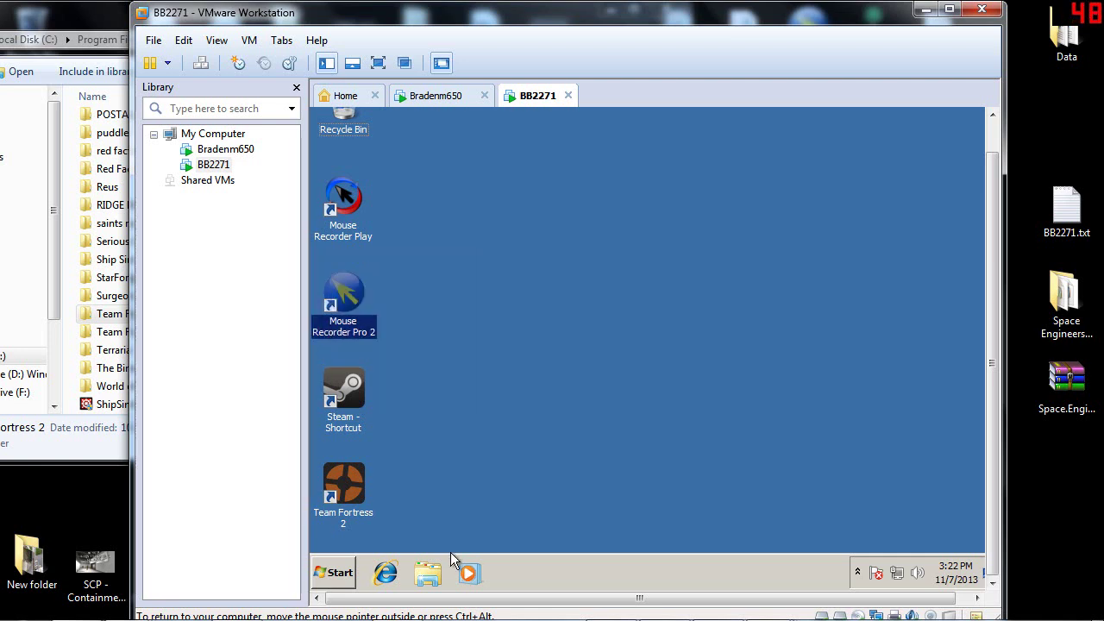
Step: Start Internet Explorer in the BB2271 guest
{"action": "left_click", "coordinate": [385, 571]}
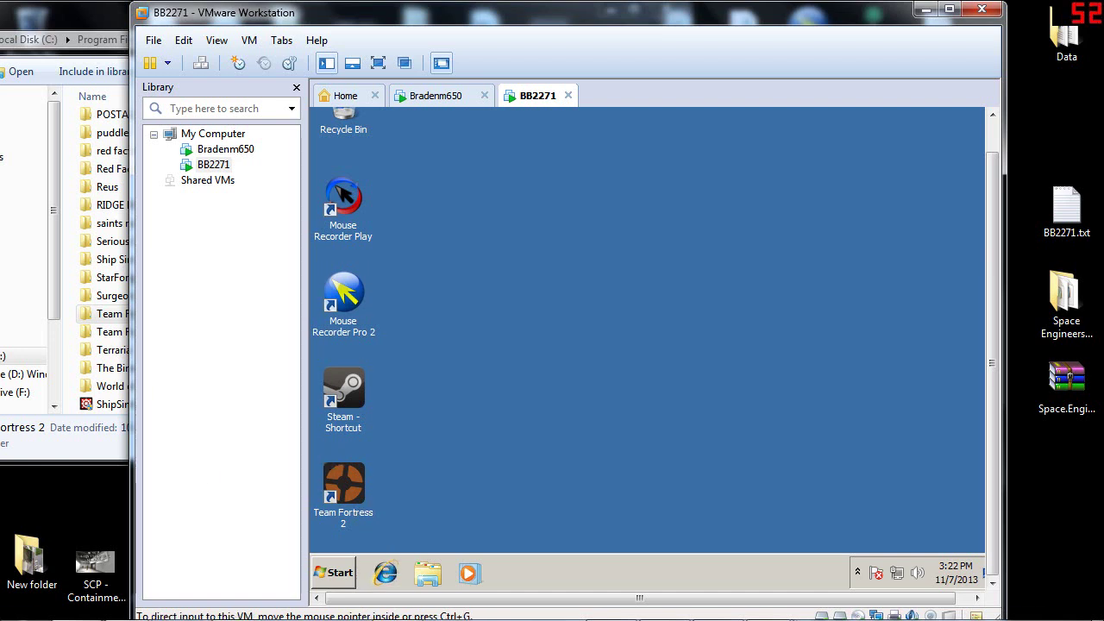
Step: Switch to Chrome on the host and search Google in a new tab for mouse recorder pro 2
{"action": "left_click", "coordinate": [75, 614]}
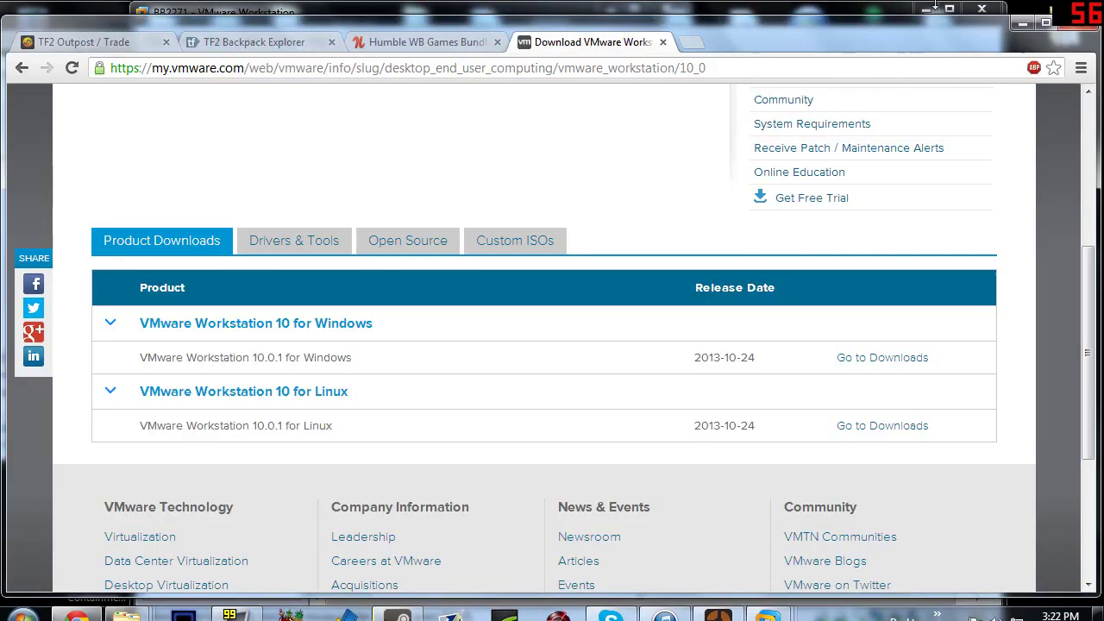
{"action": "left_click", "coordinate": [691, 42]}
{"action": "type", "text": "m"}
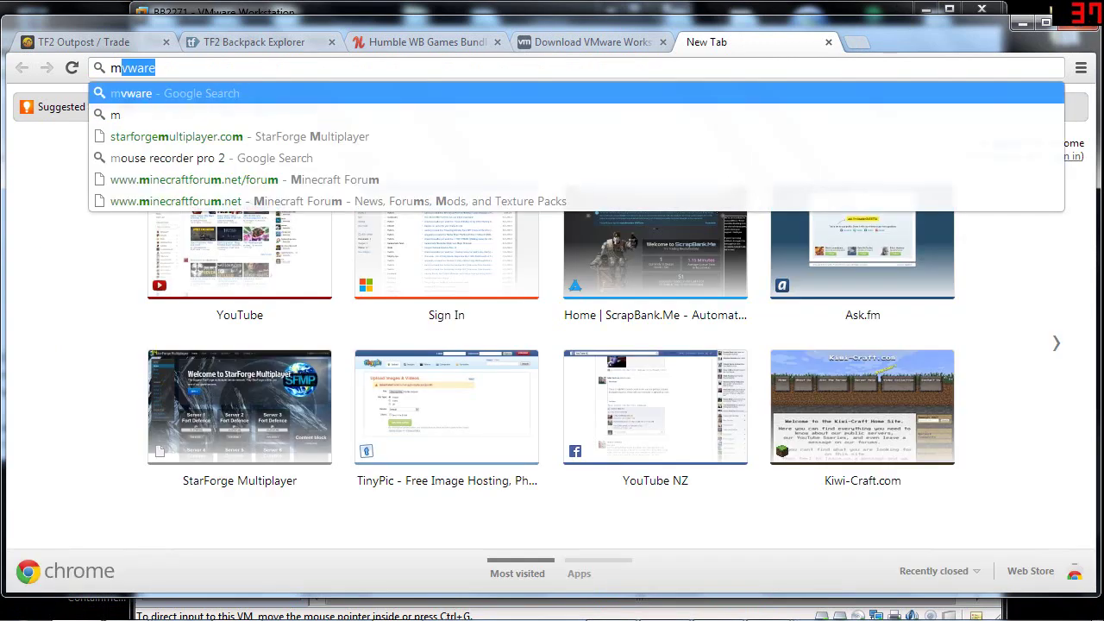
{"action": "type", "text": "ousr recoud"}
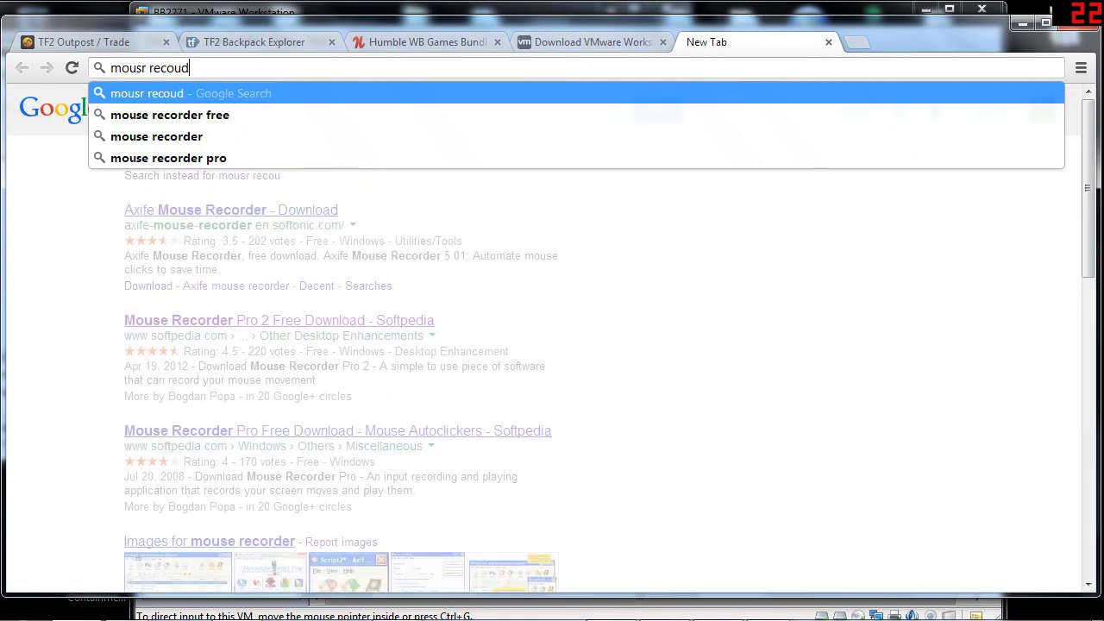
{"action": "type", "text": "er pro 2"}
{"action": "key", "text": "Return"}
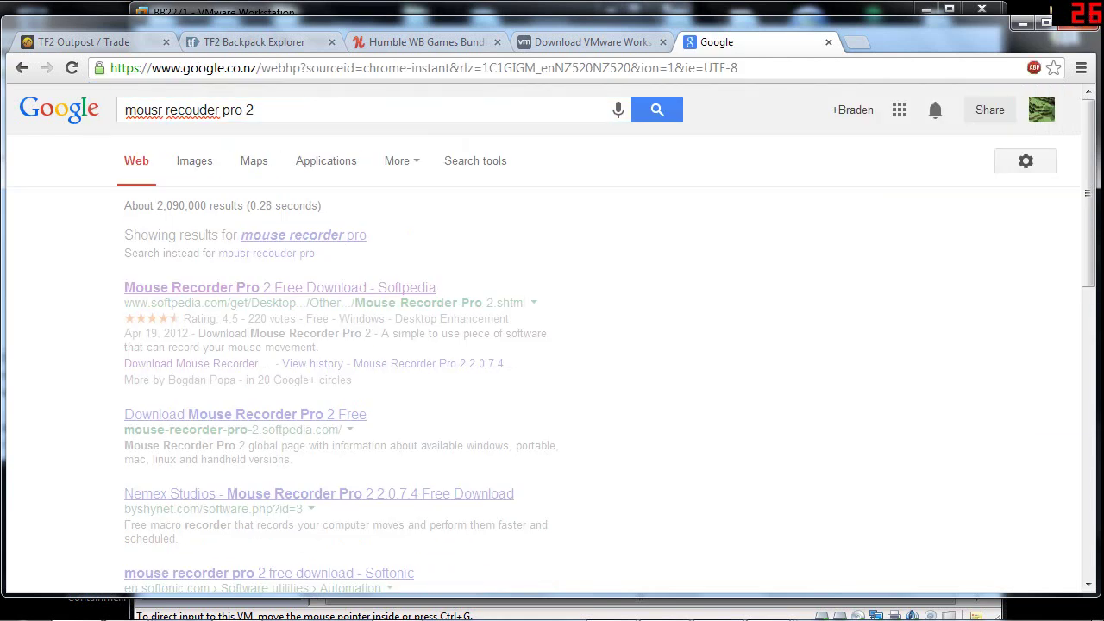
{"action": "left_click", "coordinate": [362, 250]}
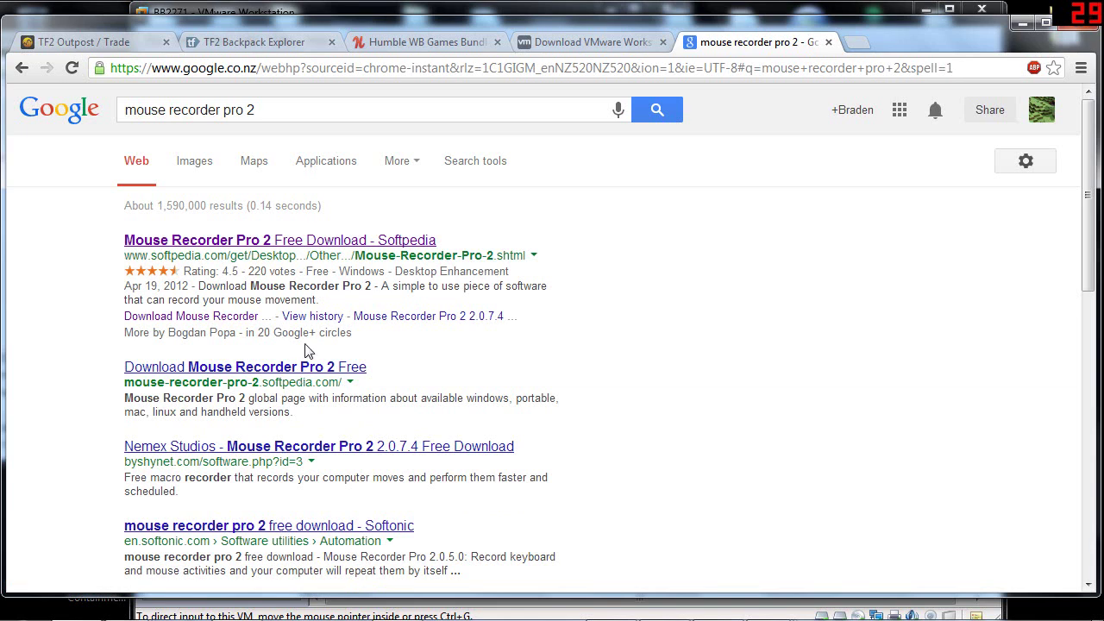
Step: Open the Softpedia result for Mouse Recorder Pro 2 and examine its download page
{"action": "left_click", "coordinate": [336, 248]}
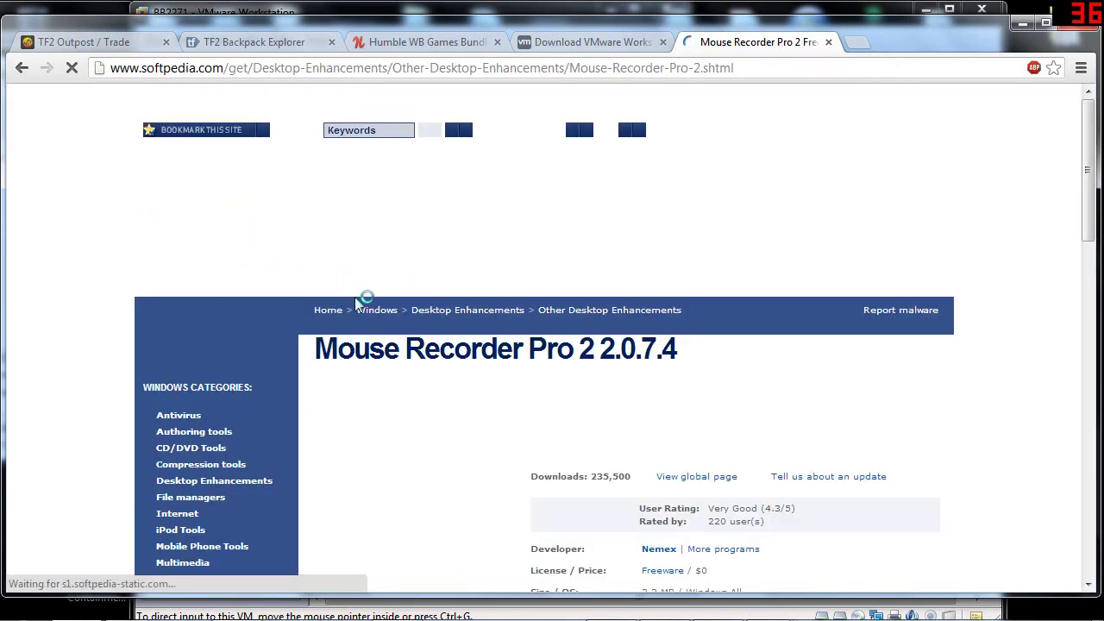
{"action": "scroll", "coordinate": [599, 328], "scroll_direction": "down", "scroll_amount": 3}
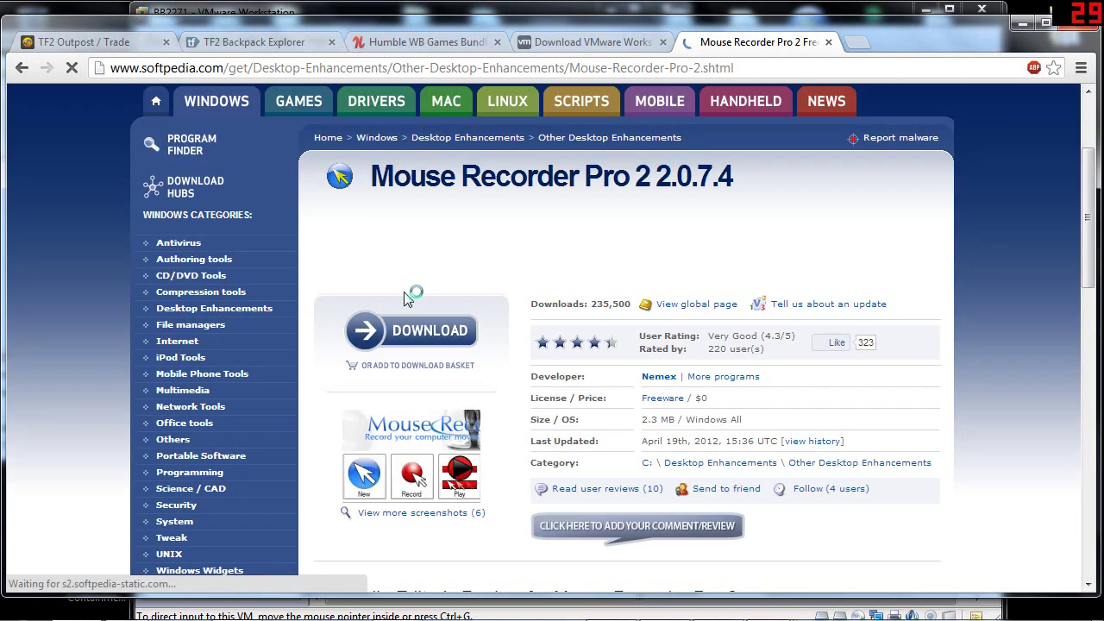
{"action": "scroll", "coordinate": [781, 465], "scroll_direction": "down", "scroll_amount": 1}
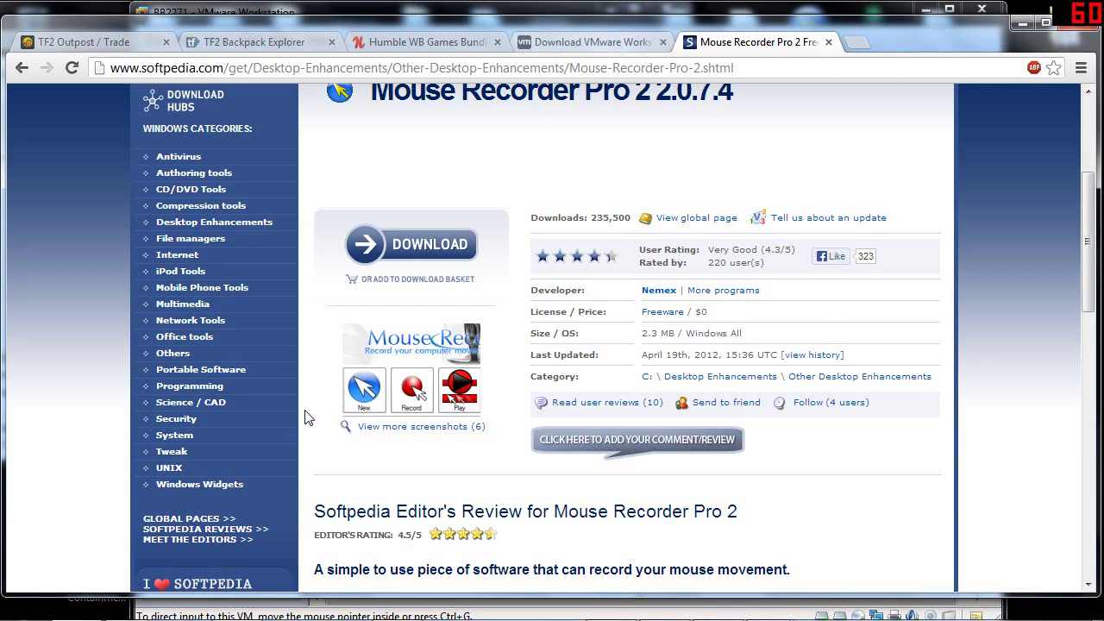
{"action": "scroll", "coordinate": [303, 413], "scroll_direction": "up", "scroll_amount": 3}
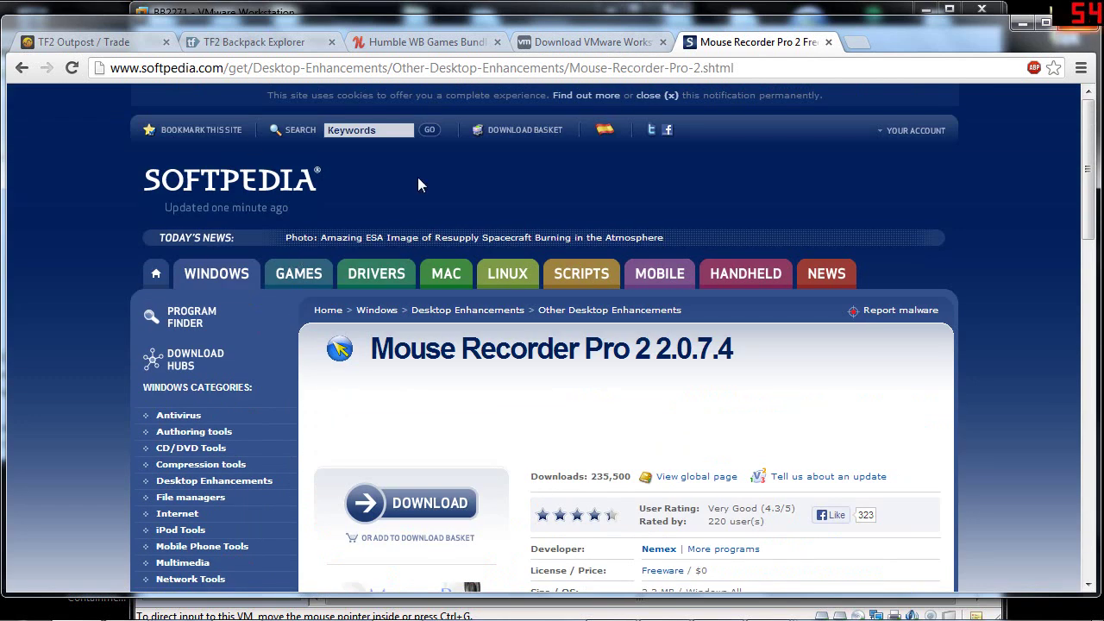
Step: Return to the BB2271 guest in VMware Workstation, dismiss the Internet Explorer 8 setup dialog and un-maximize the browser window
{"action": "left_click", "coordinate": [1021, 22]}
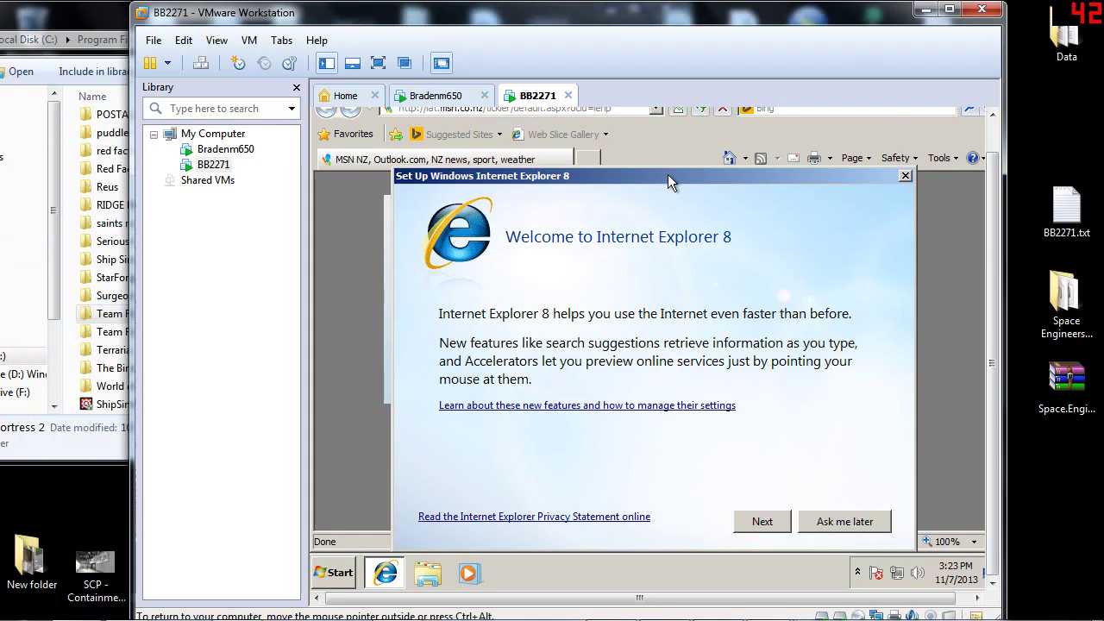
{"action": "left_click", "coordinate": [904, 176]}
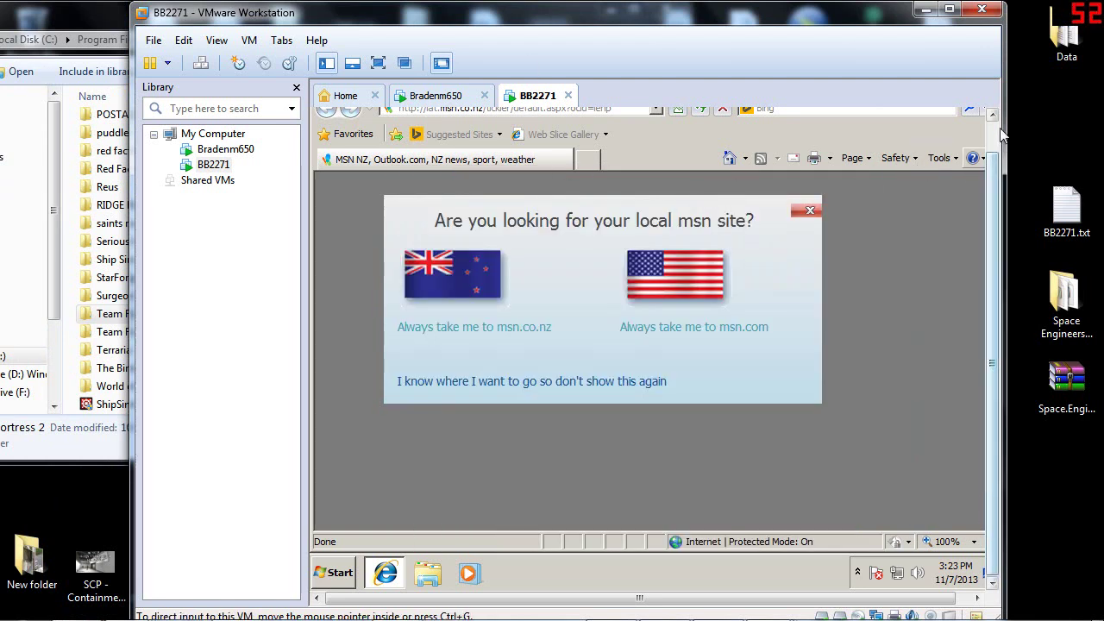
{"action": "left_click_drag", "start_coordinate": [963, 112], "coordinate": [848, 175]}
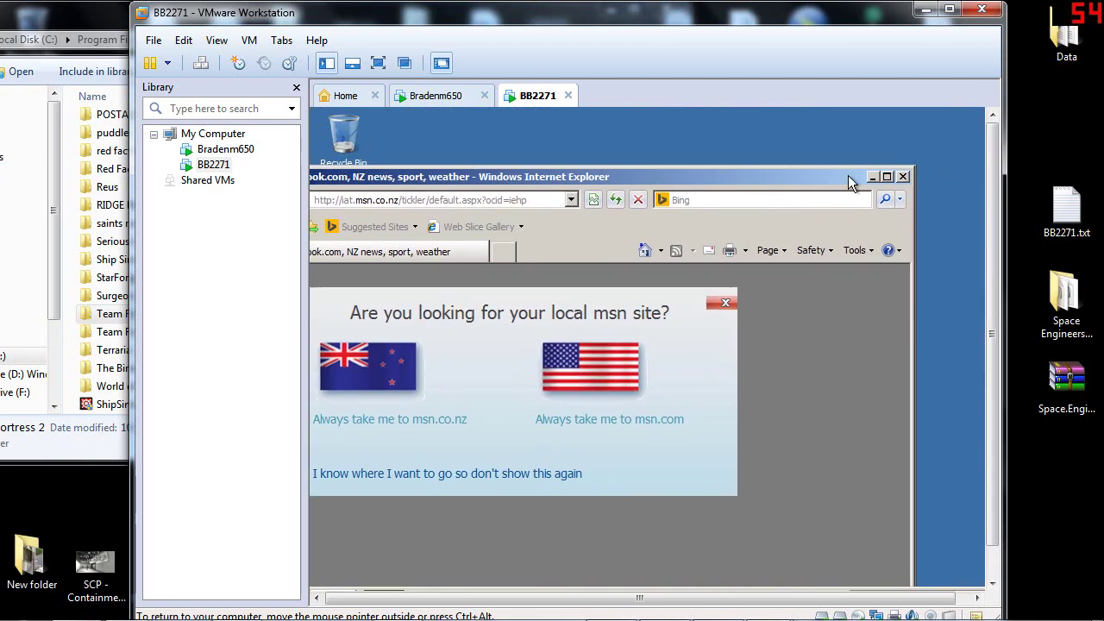
Step: Close the Internet Explorer window in the BB2271 guest
{"action": "left_click", "coordinate": [902, 176]}
{"action": "left_click_drag", "start_coordinate": [803, 22], "coordinate": [798, 13]}
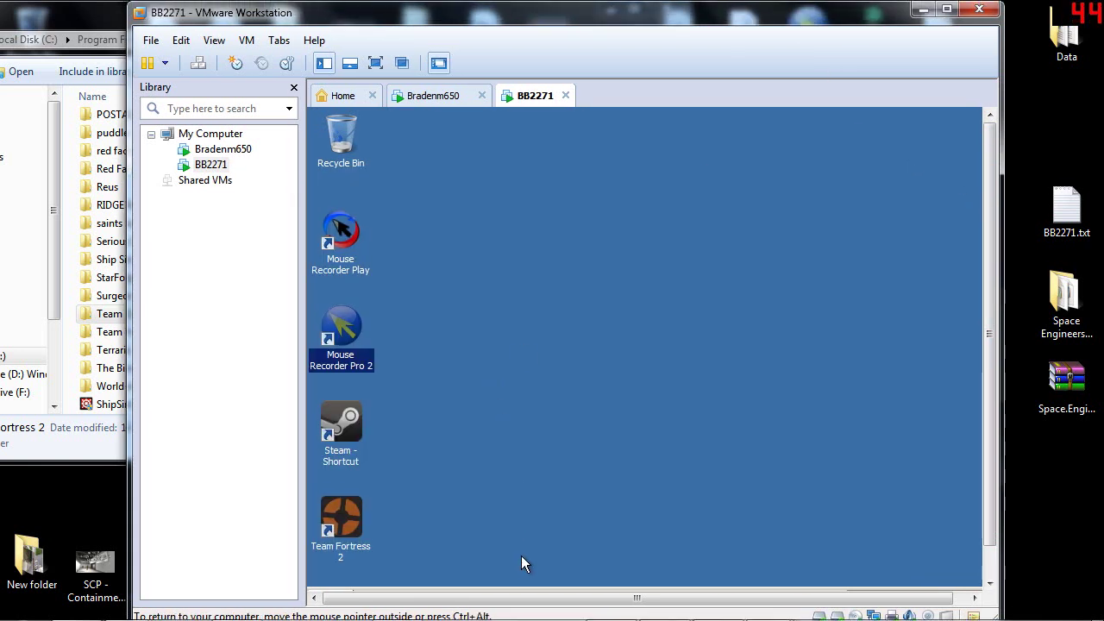
{"action": "left_click_drag", "start_coordinate": [525, 273], "coordinate": [335, 362]}
{"action": "left_click_drag", "start_coordinate": [489, 324], "coordinate": [307, 373]}
{"action": "left_click_drag", "start_coordinate": [705, 285], "coordinate": [311, 385]}
{"action": "left_click_drag", "start_coordinate": [767, 282], "coordinate": [328, 369]}
{"action": "left_click", "coordinate": [401, 96]}
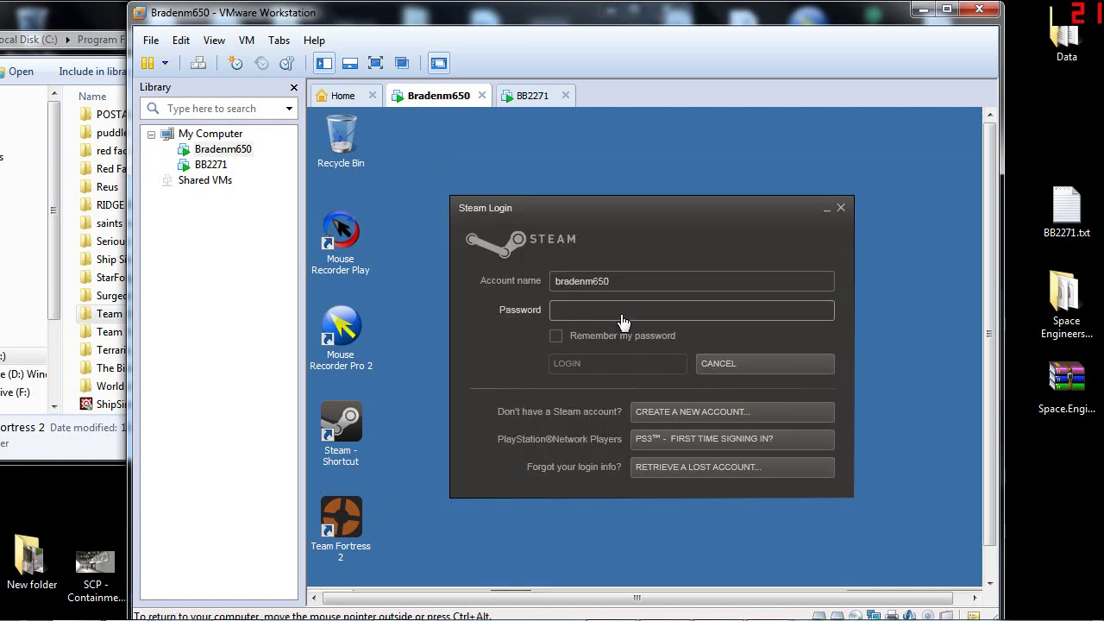
{"action": "type", "text": "******"}
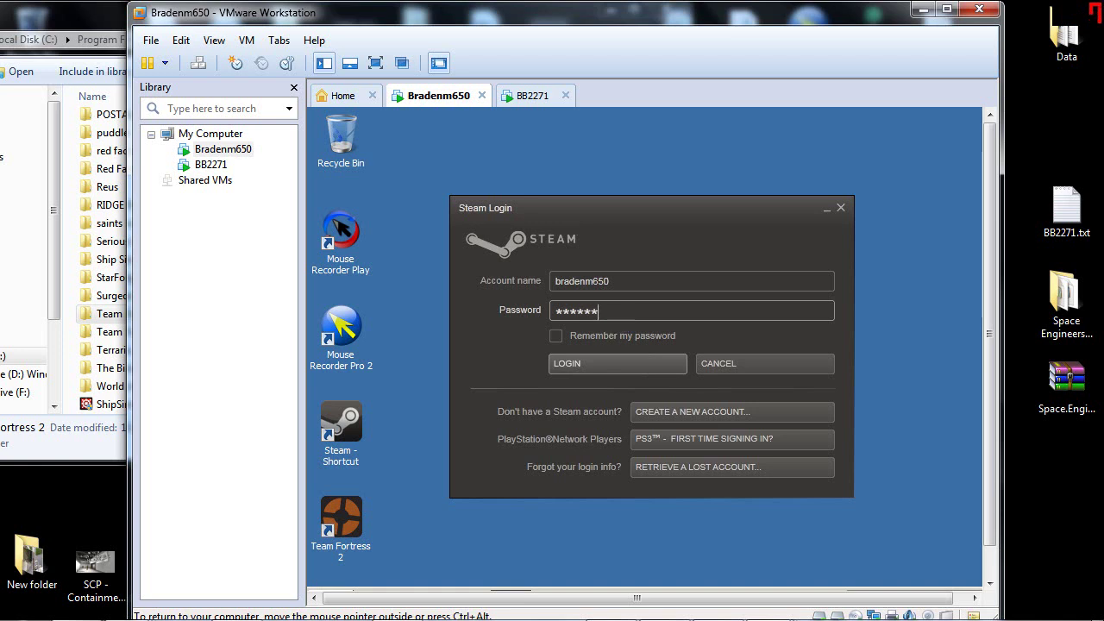
Step: Return to the BB2271 guest and start Mouse Recorder Pro 2 from its desktop shortcut
{"action": "left_click", "coordinate": [532, 96]}
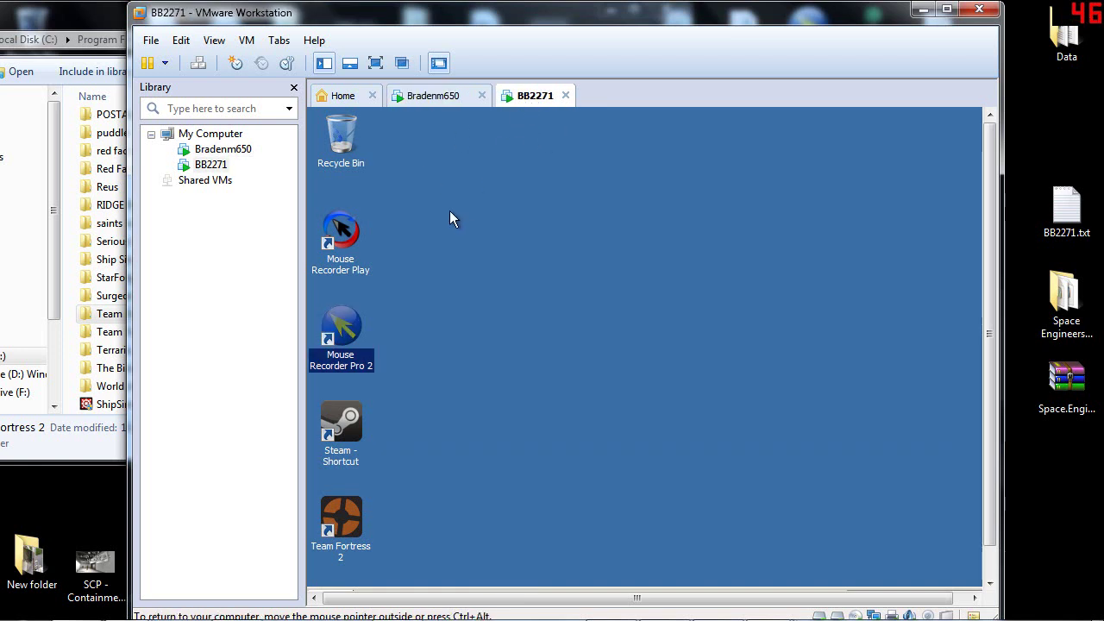
{"action": "left_click_drag", "start_coordinate": [471, 299], "coordinate": [384, 363]}
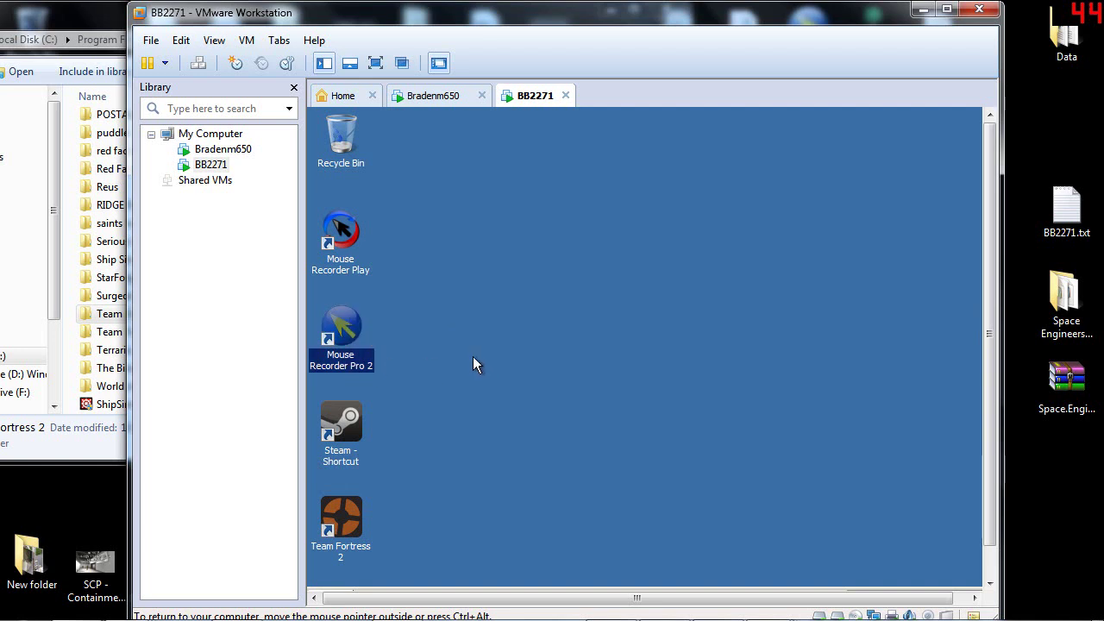
{"action": "mouse_move", "coordinate": [992, 306]}
{"action": "left_mouse_down"}
{"action": "mouse_move", "coordinate": [1015, 401]}
{"action": "mouse_move", "coordinate": [1008, 311]}
{"action": "left_mouse_up"}
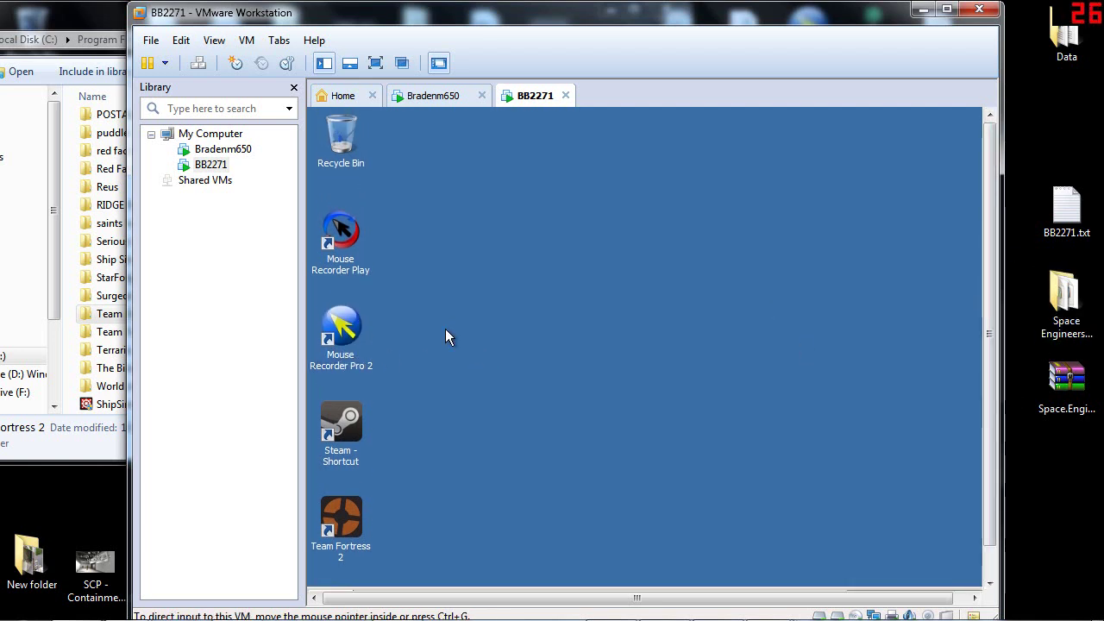
{"action": "double_click", "coordinate": [344, 337]}
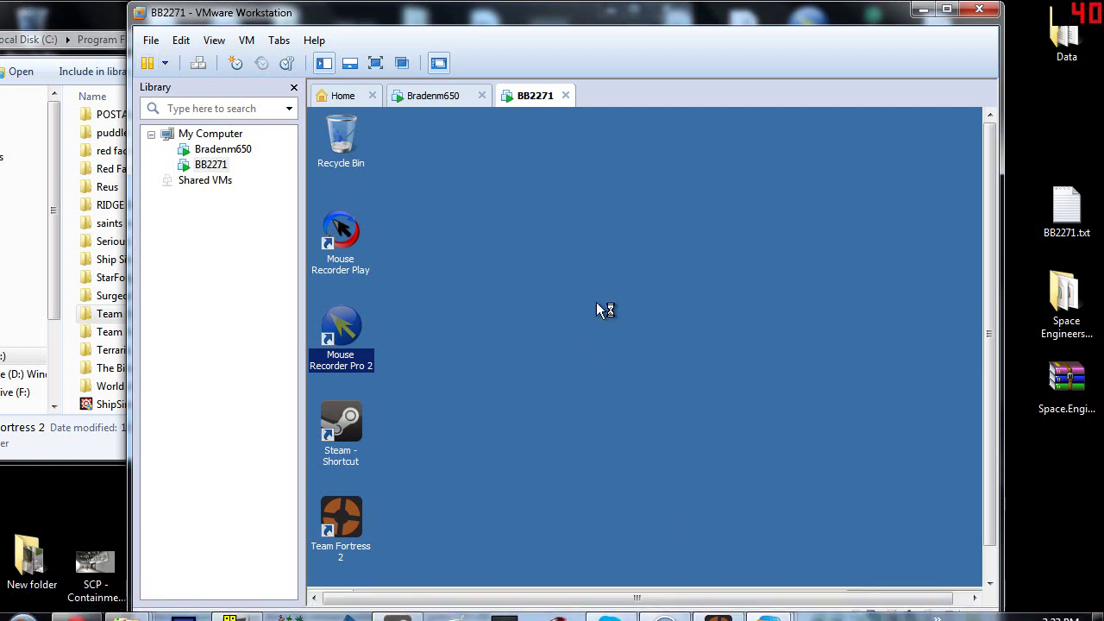
{"action": "left_click", "coordinate": [449, 97]}
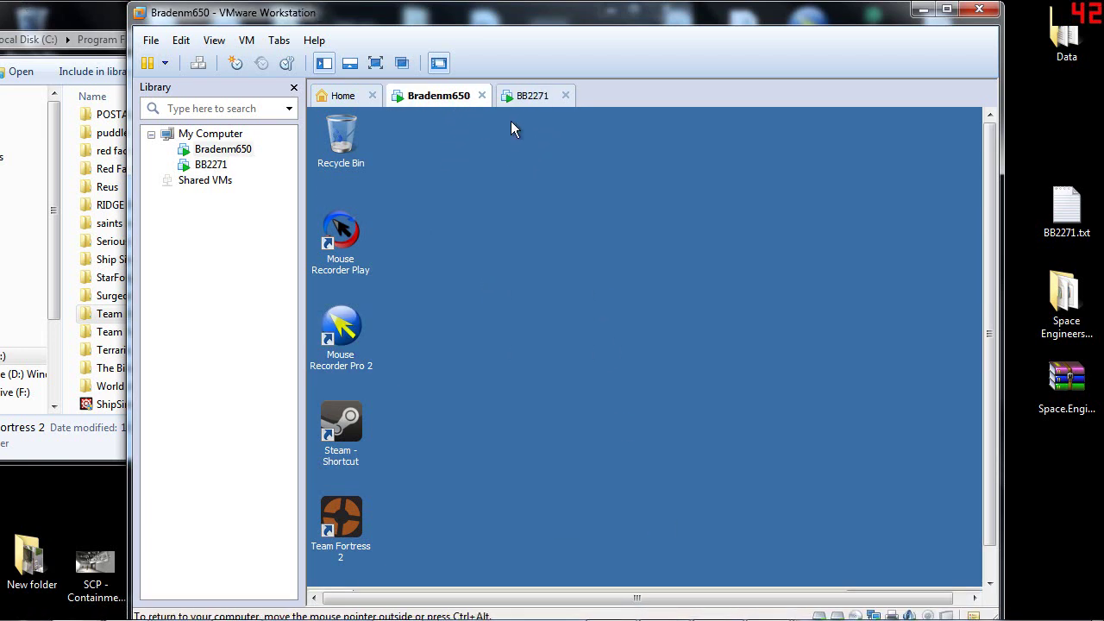
{"action": "left_click", "coordinate": [528, 96]}
{"action": "mouse_move", "coordinate": [688, 159]}
{"action": "left_mouse_down"}
{"action": "mouse_move", "coordinate": [693, 135]}
{"action": "mouse_move", "coordinate": [676, 155]}
{"action": "left_mouse_up"}
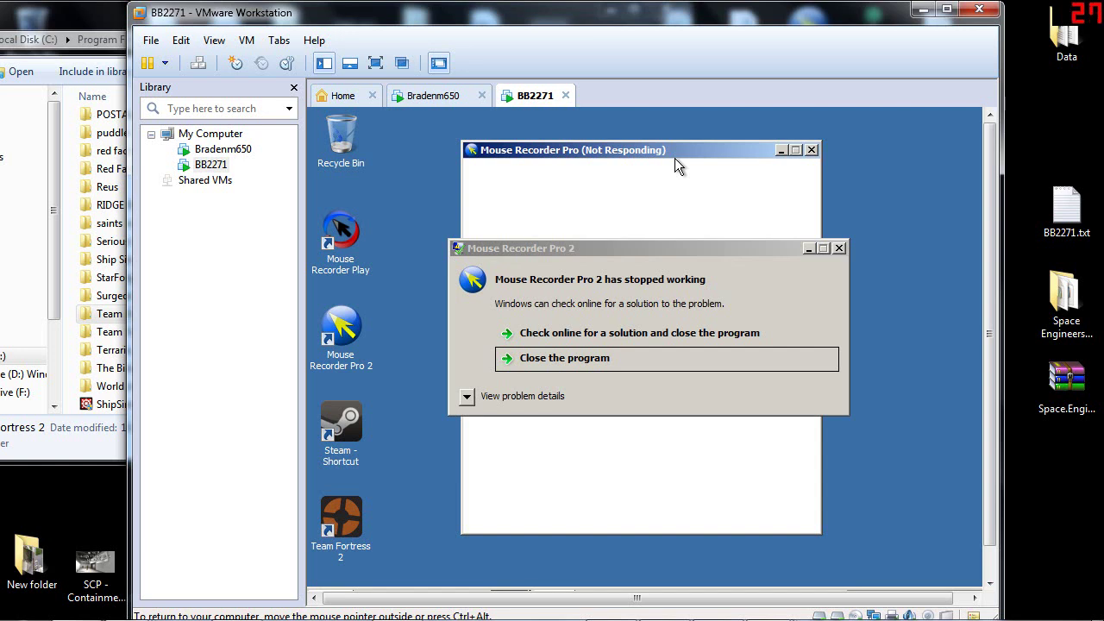
{"action": "left_click", "coordinate": [839, 248]}
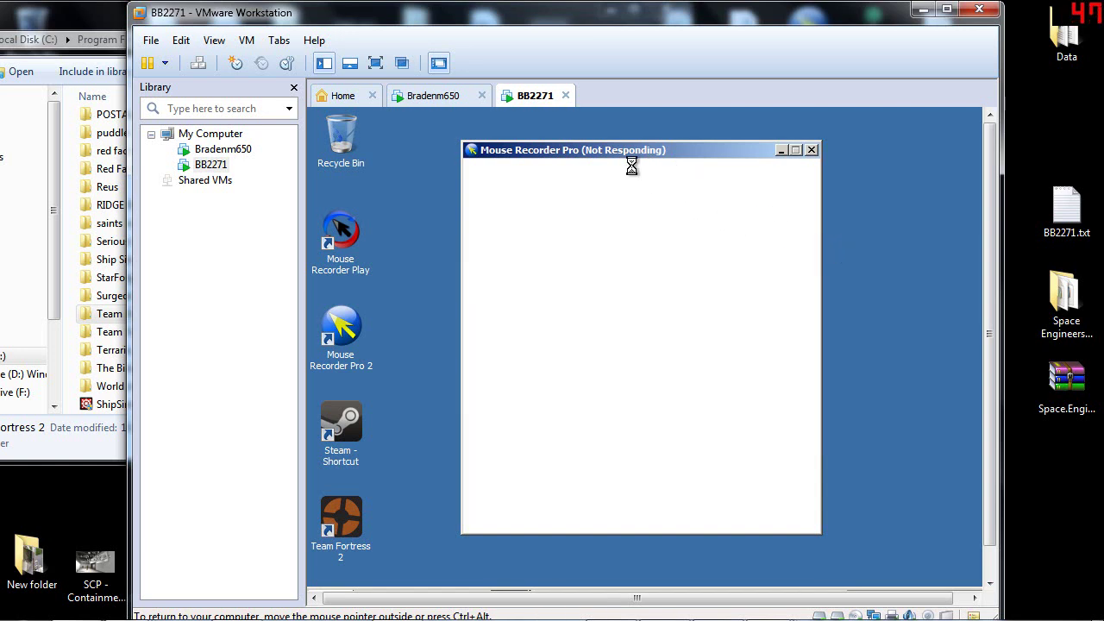
{"action": "left_click", "coordinate": [431, 95]}
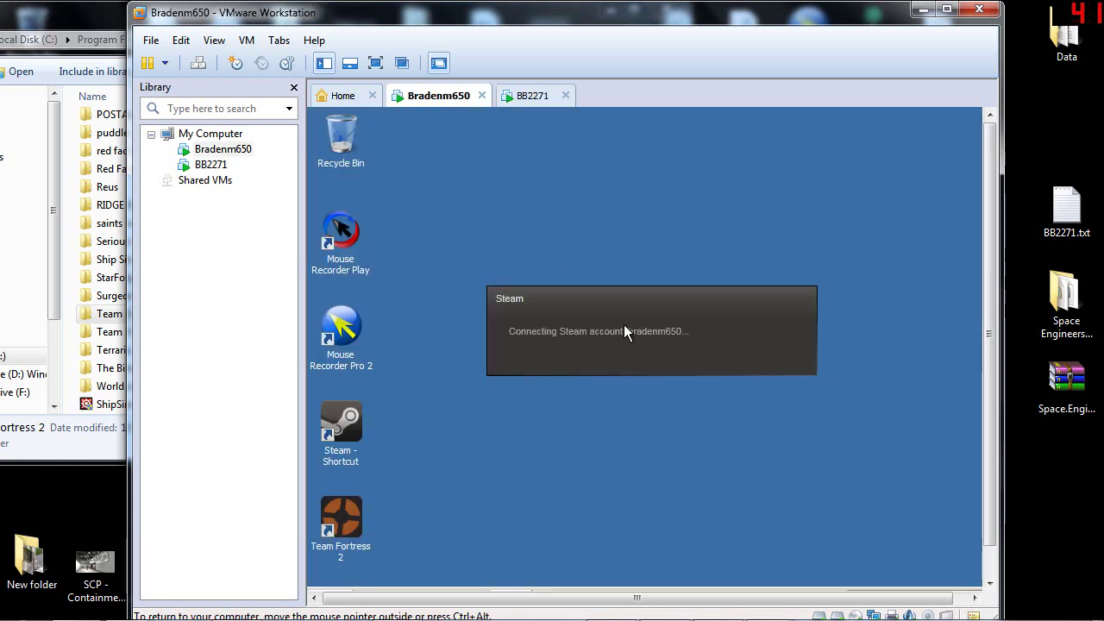
{"action": "left_click", "coordinate": [522, 96]}
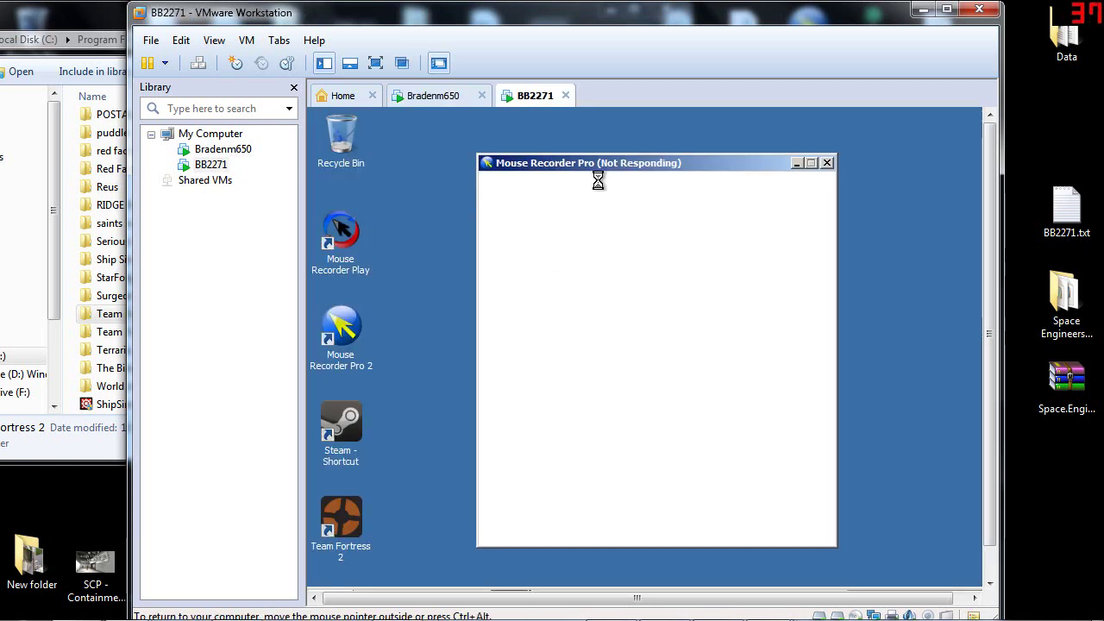
Step: Dismiss the virtual machine's context menu and move the Mouse Recorder Pro window higher on the BB2271 desktop
{"action": "scroll", "coordinate": [994, 345], "scroll_direction": "down", "scroll_amount": 1}
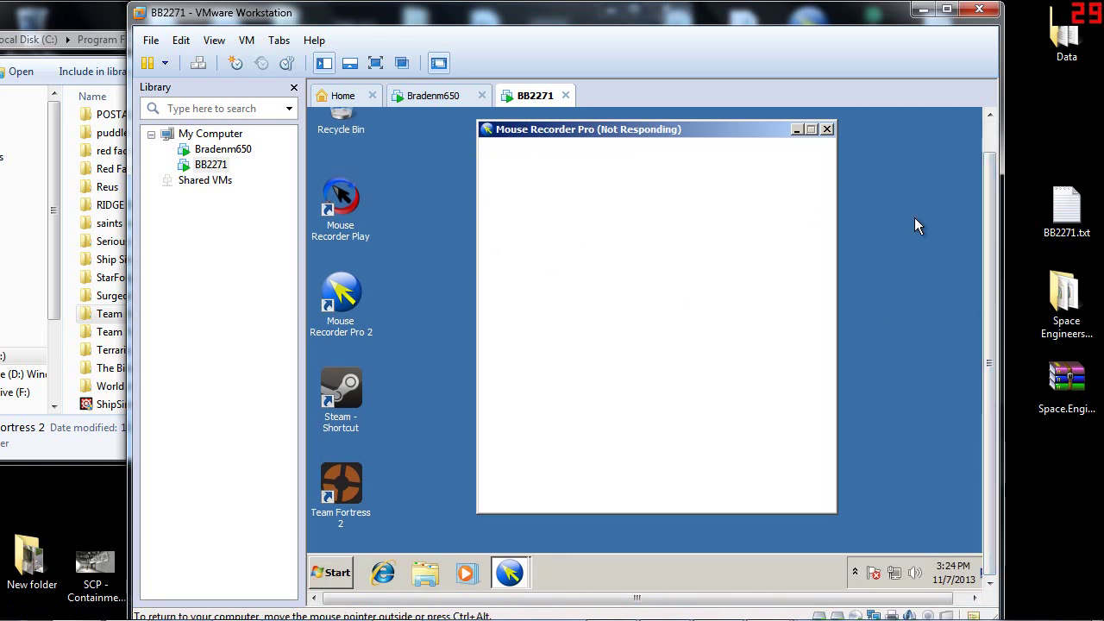
{"action": "right_click", "coordinate": [201, 166]}
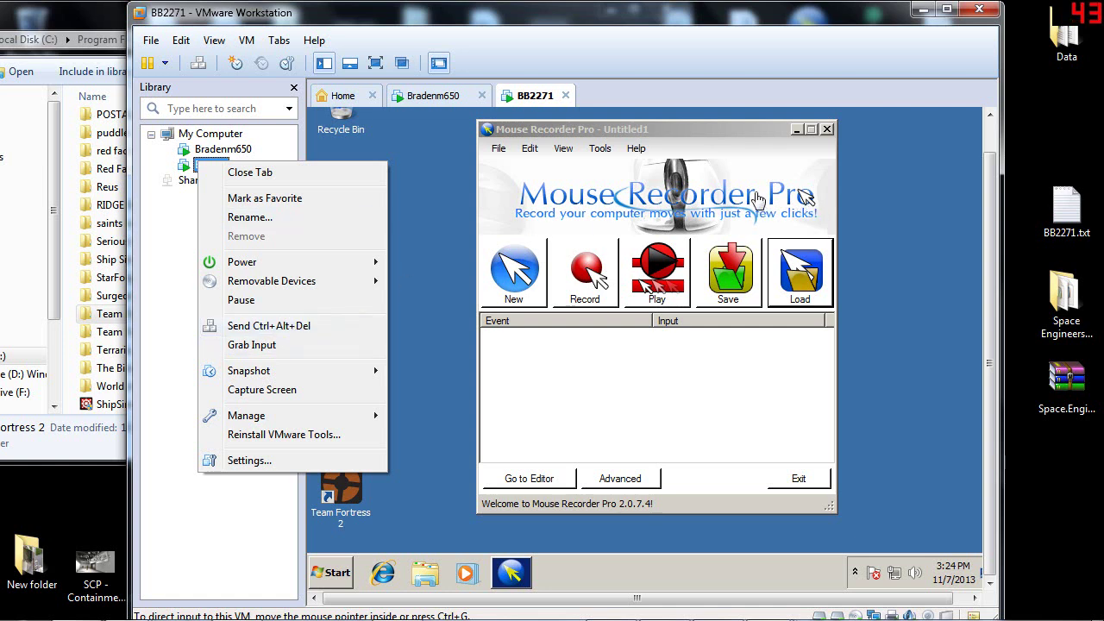
{"action": "left_click", "coordinate": [593, 265]}
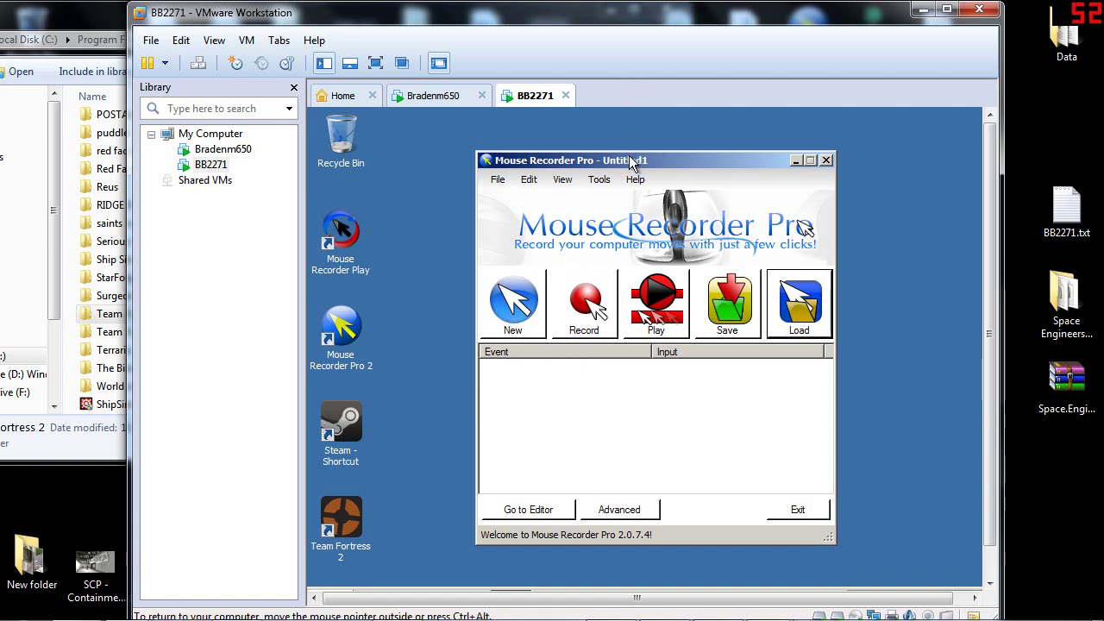
{"action": "left_click_drag", "start_coordinate": [630, 162], "coordinate": [630, 134]}
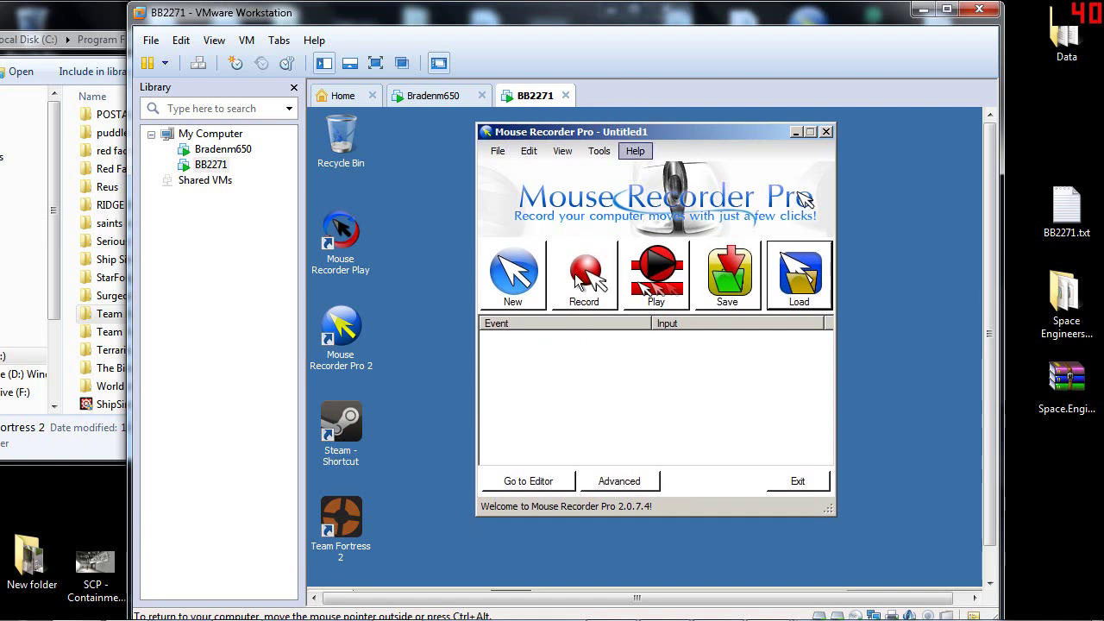
Step: In the Mouse Recorder Pro settings, choose None as modifier for both interaction keys, keep Up and Down as the keys, and save
{"action": "left_click", "coordinate": [529, 151]}
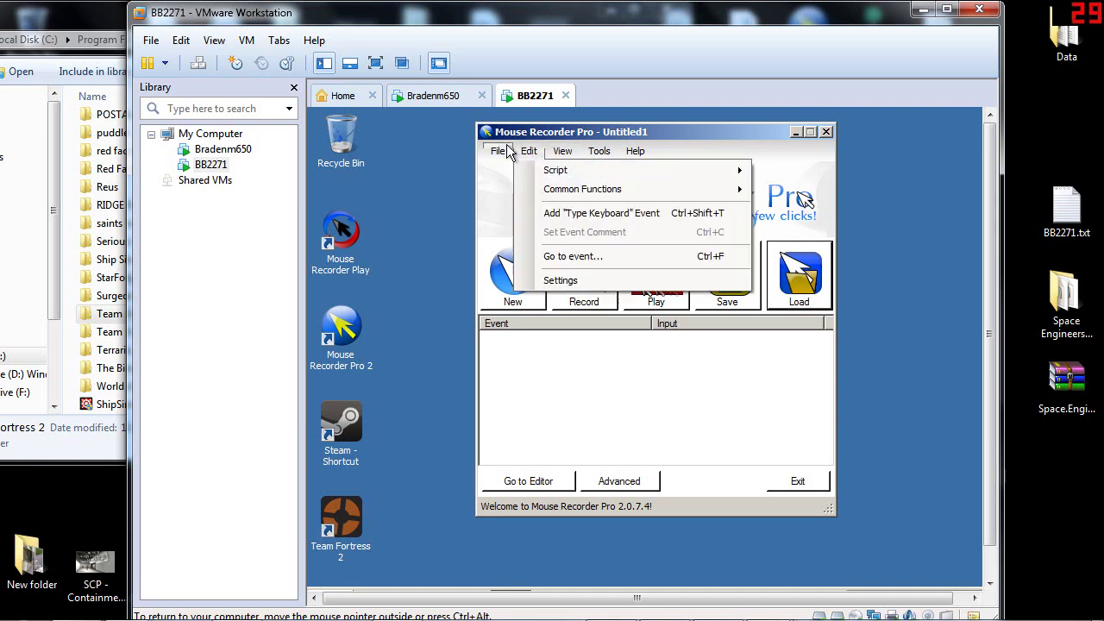
{"action": "left_click", "coordinate": [559, 280]}
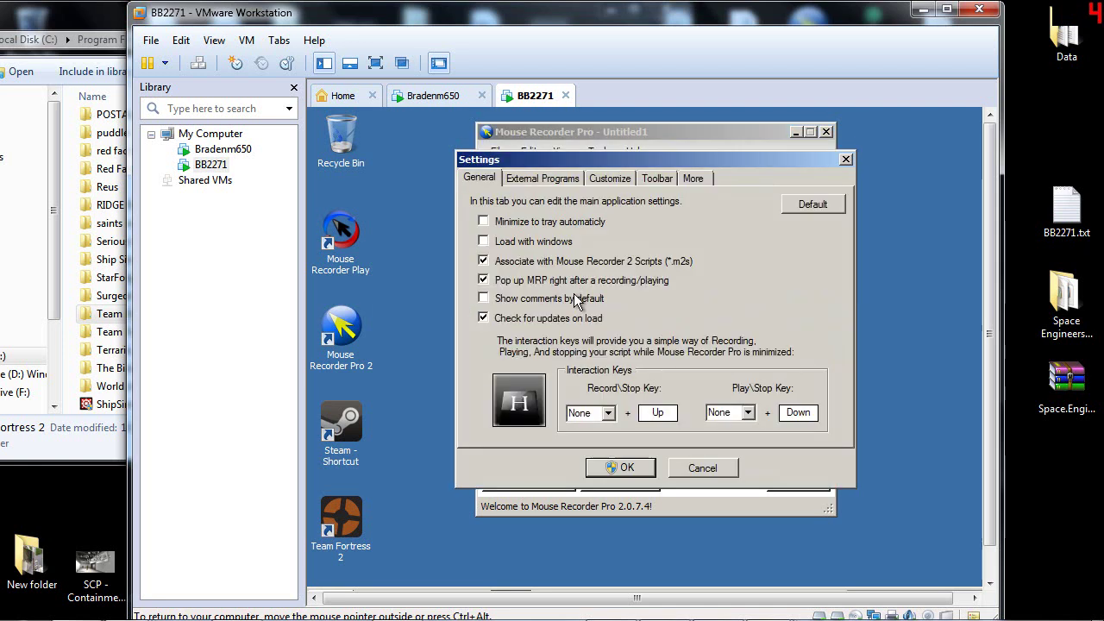
{"action": "left_click", "coordinate": [608, 413]}
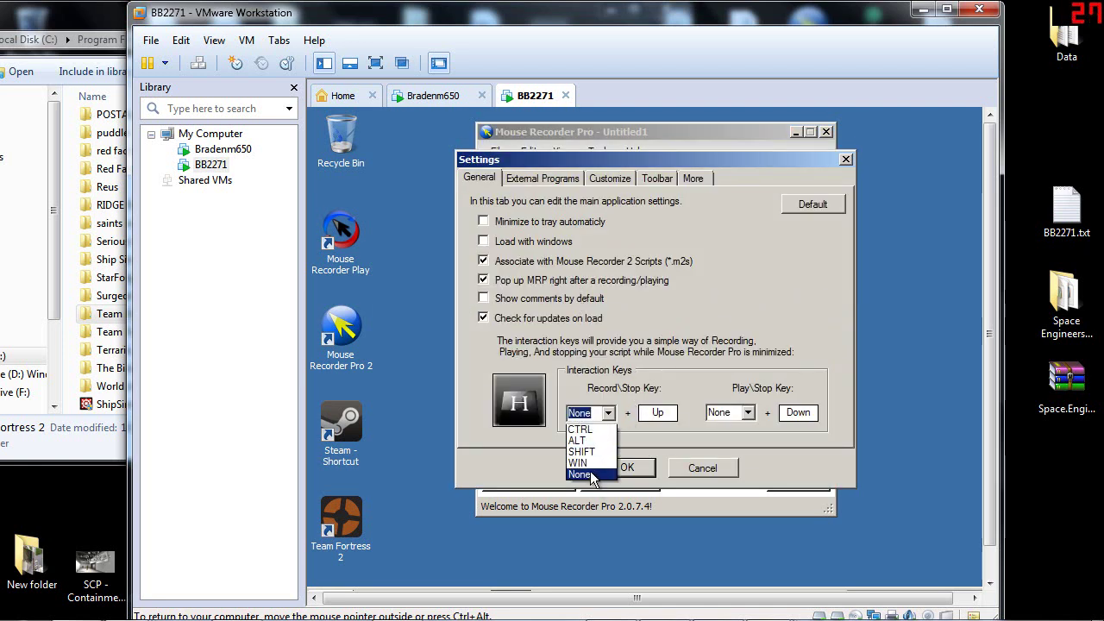
{"action": "left_click", "coordinate": [591, 474]}
{"action": "left_click", "coordinate": [748, 412]}
{"action": "left_click", "coordinate": [723, 474]}
{"action": "left_click", "coordinate": [664, 412]}
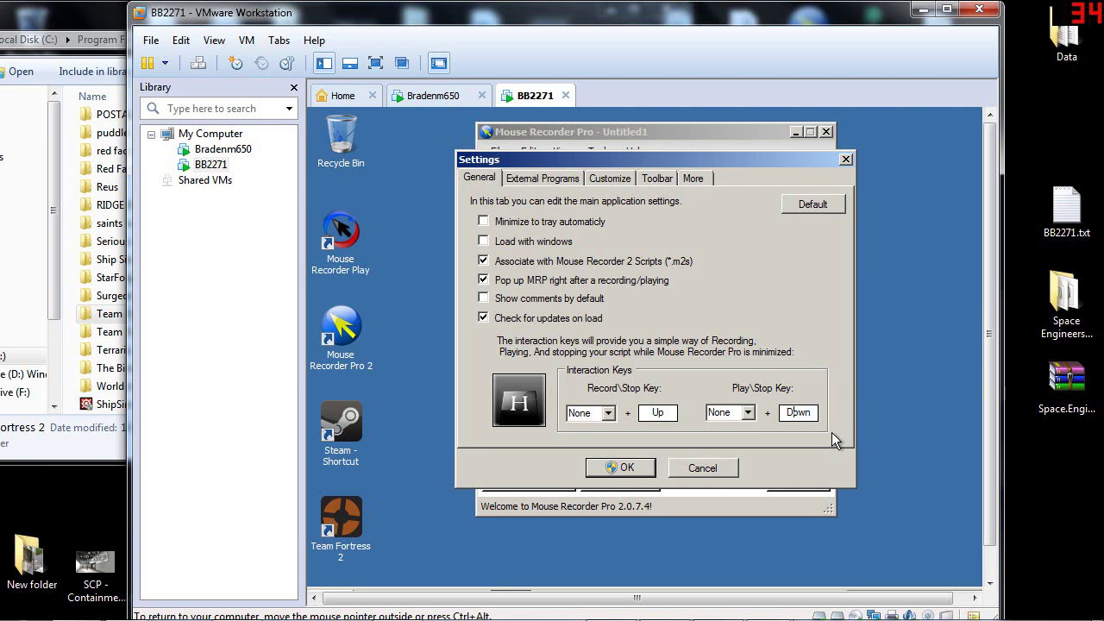
{"action": "left_click", "coordinate": [625, 467]}
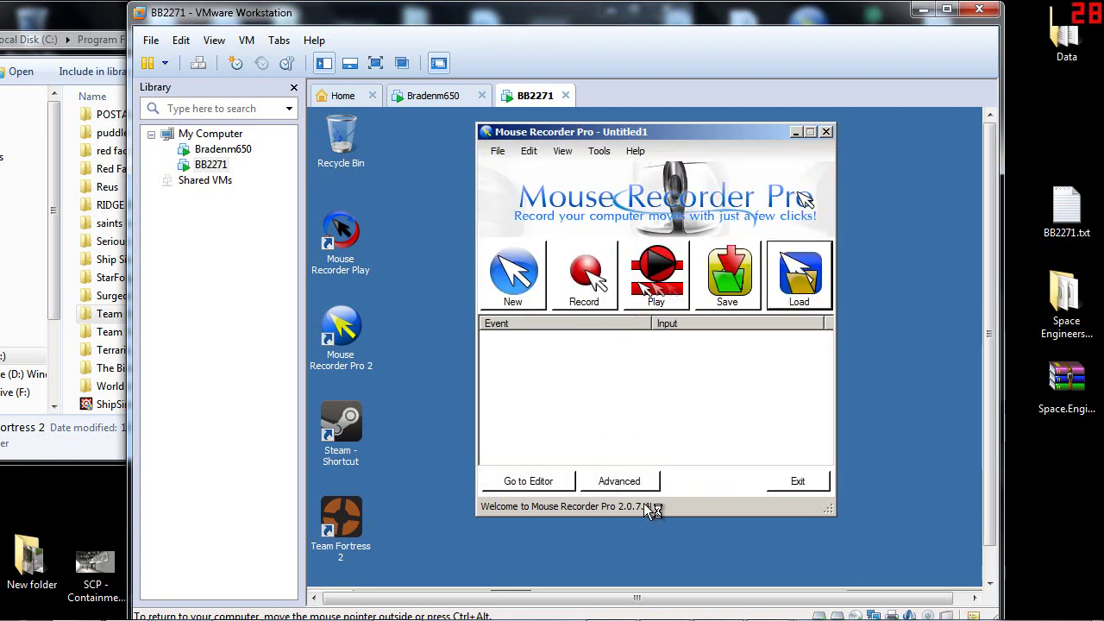
Step: Allow Mouse Recorder Pro.exe to make changes to the computer and dismiss the program's error dialog
{"action": "left_click", "coordinate": [635, 485]}
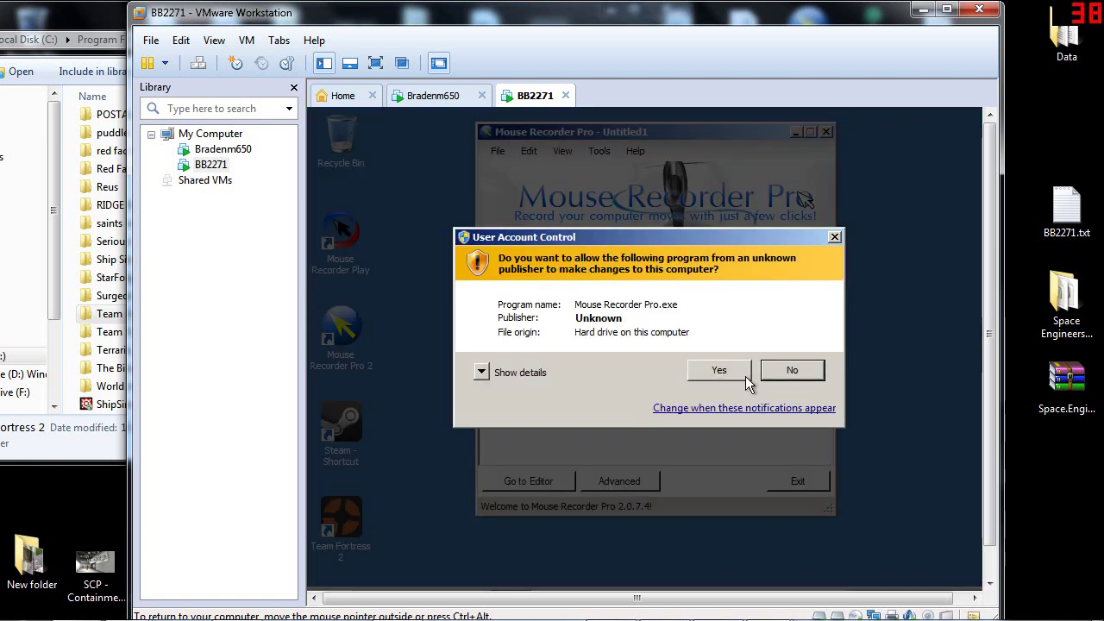
{"action": "left_click", "coordinate": [719, 370]}
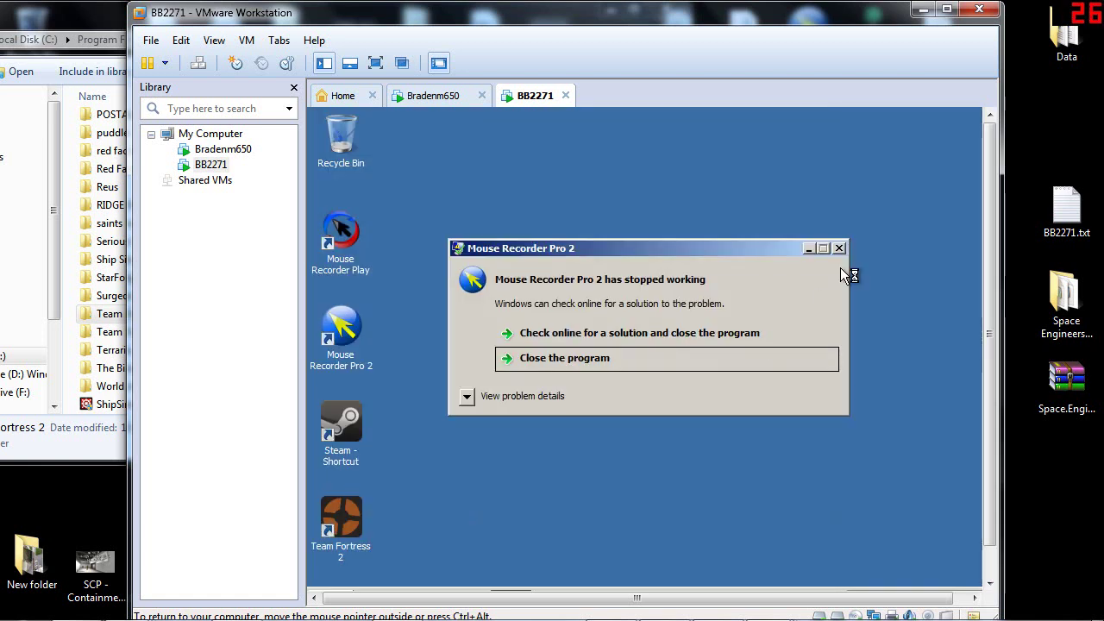
{"action": "key", "text": "Return"}
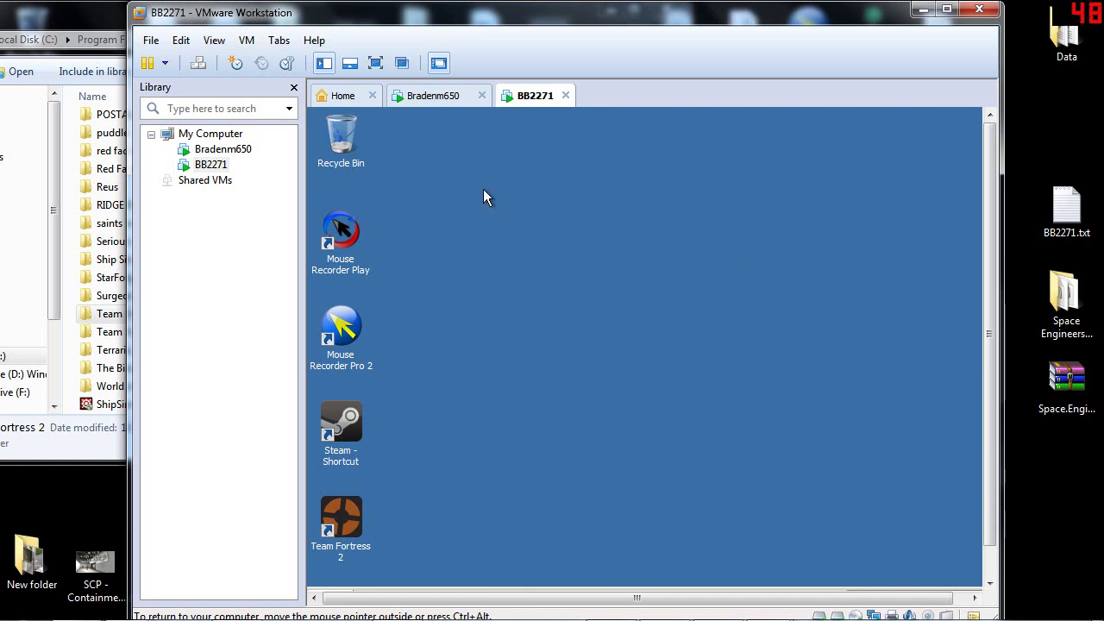
Step: Switch to the Bradenm650 guest, open the Steam library and launch Team Fortress 2
{"action": "left_click", "coordinate": [426, 100]}
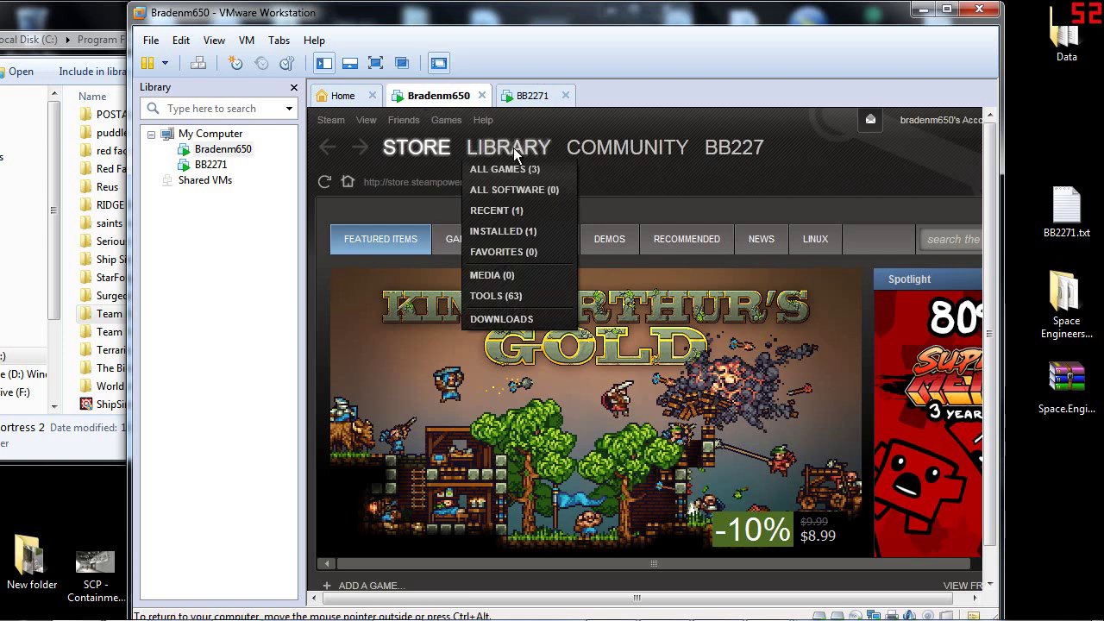
{"action": "left_click", "coordinate": [508, 148]}
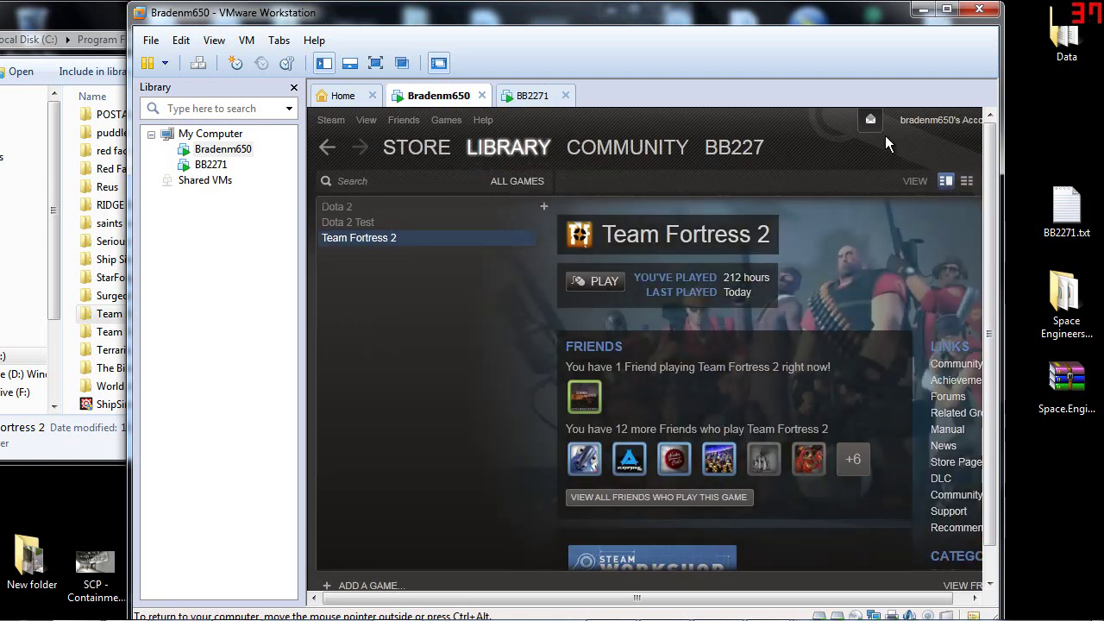
{"action": "left_click", "coordinate": [877, 123]}
{"action": "left_click", "coordinate": [793, 118]}
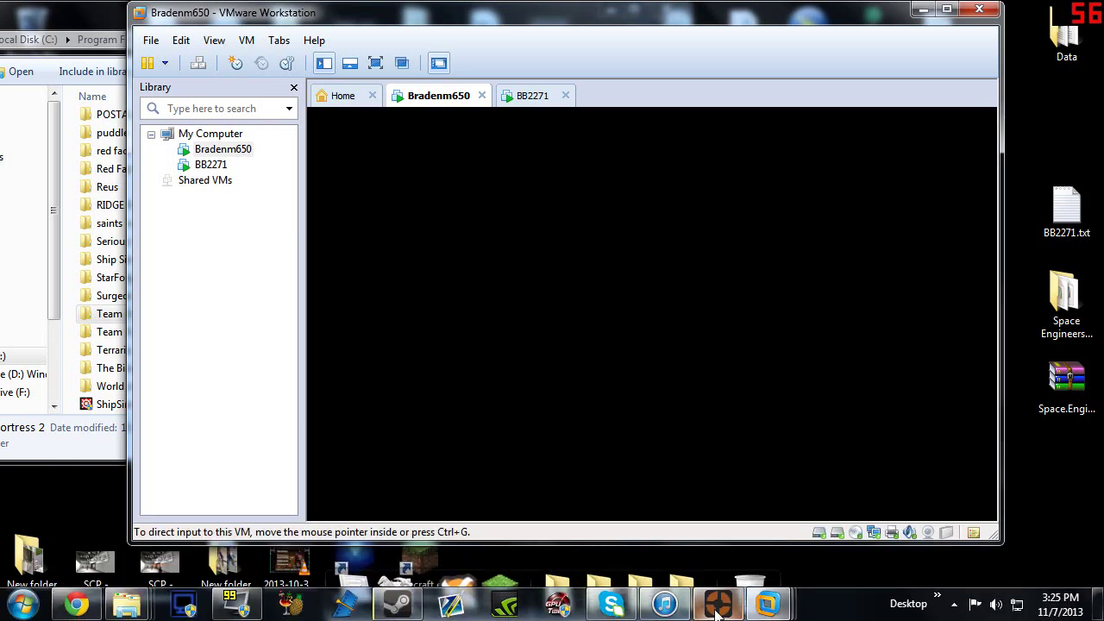
{"action": "left_click", "coordinate": [716, 608]}
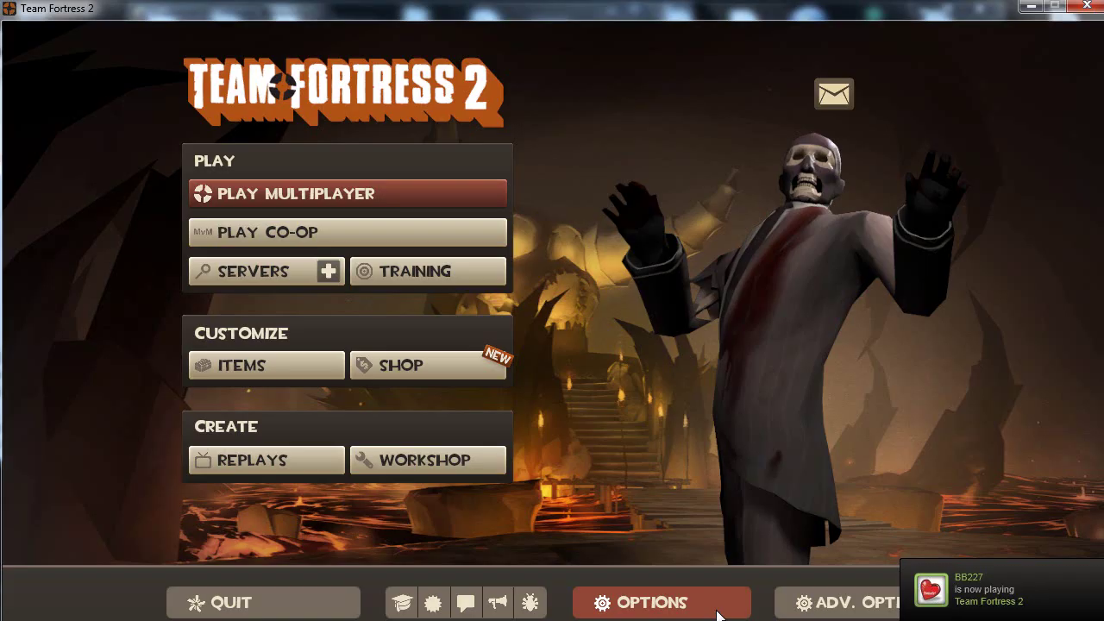
{"action": "left_click", "coordinate": [716, 604]}
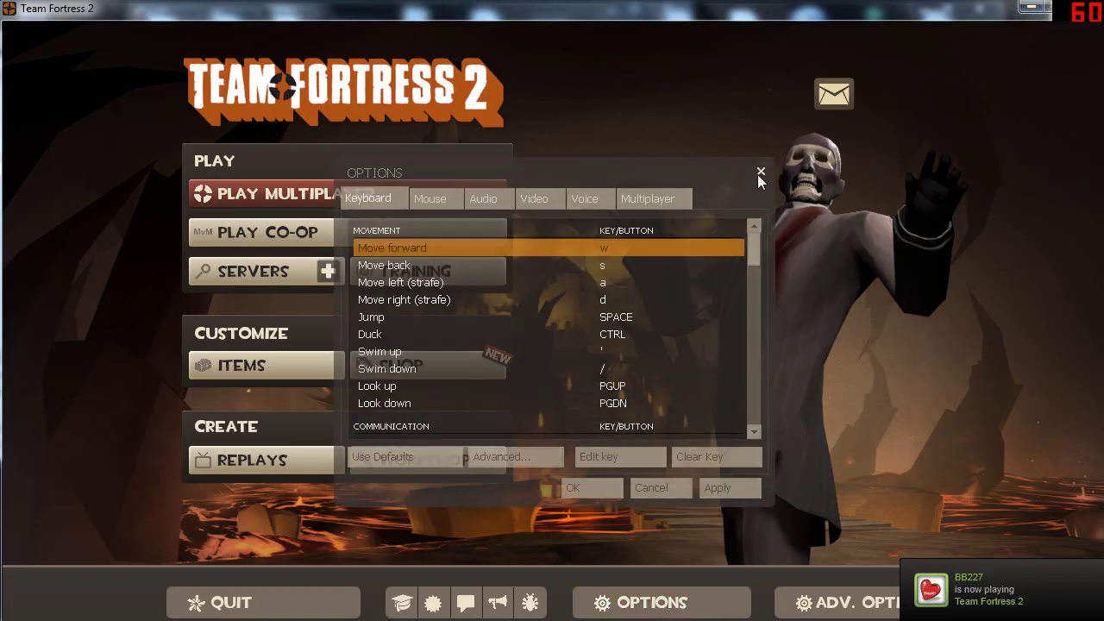
{"action": "left_click", "coordinate": [759, 173]}
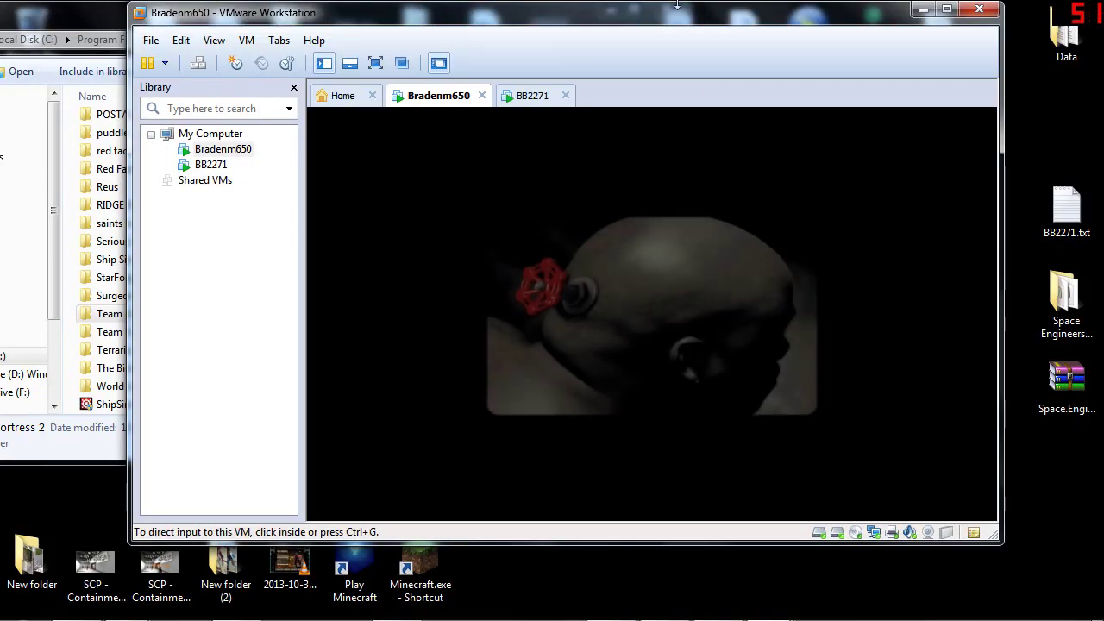
Step: Start Mouse Recorder Pro 2 again in the BB2271 guest and review its Advanced Options without changing them
{"action": "left_click", "coordinate": [532, 95]}
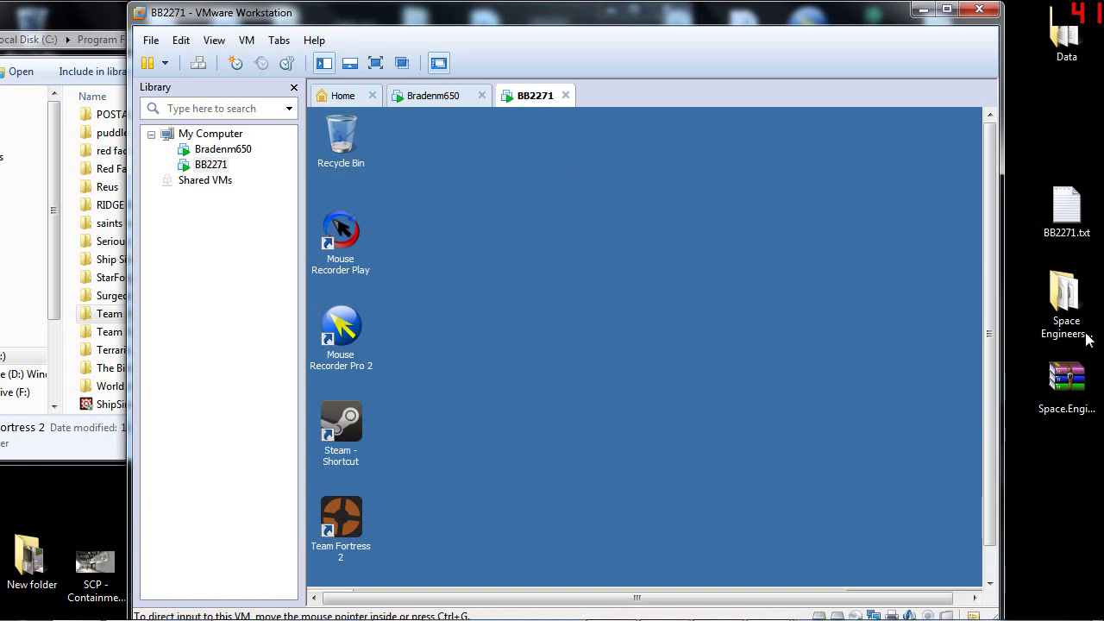
{"action": "left_click_drag", "start_coordinate": [988, 486], "coordinate": [987, 520]}
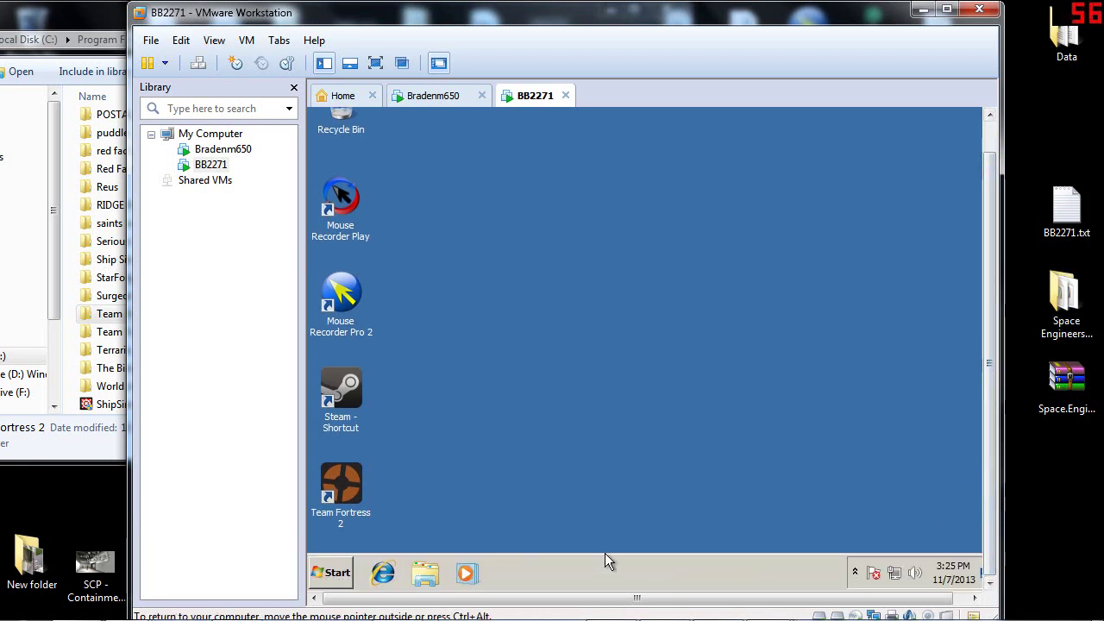
{"action": "left_click_drag", "start_coordinate": [1000, 427], "coordinate": [988, 388]}
{"action": "double_click", "coordinate": [345, 324]}
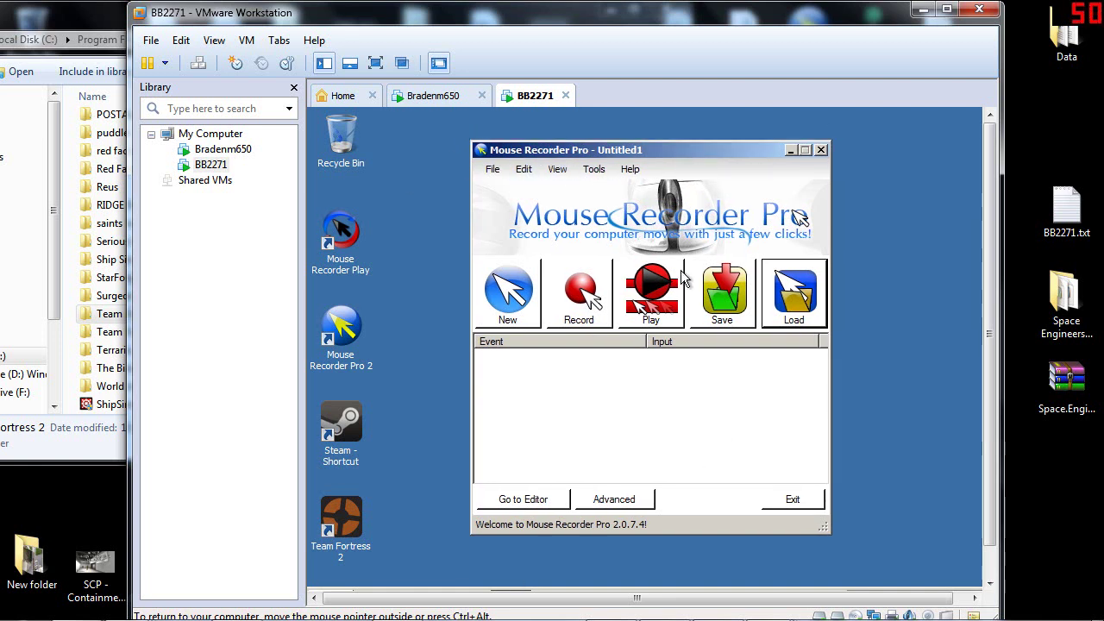
{"action": "left_click", "coordinate": [632, 505]}
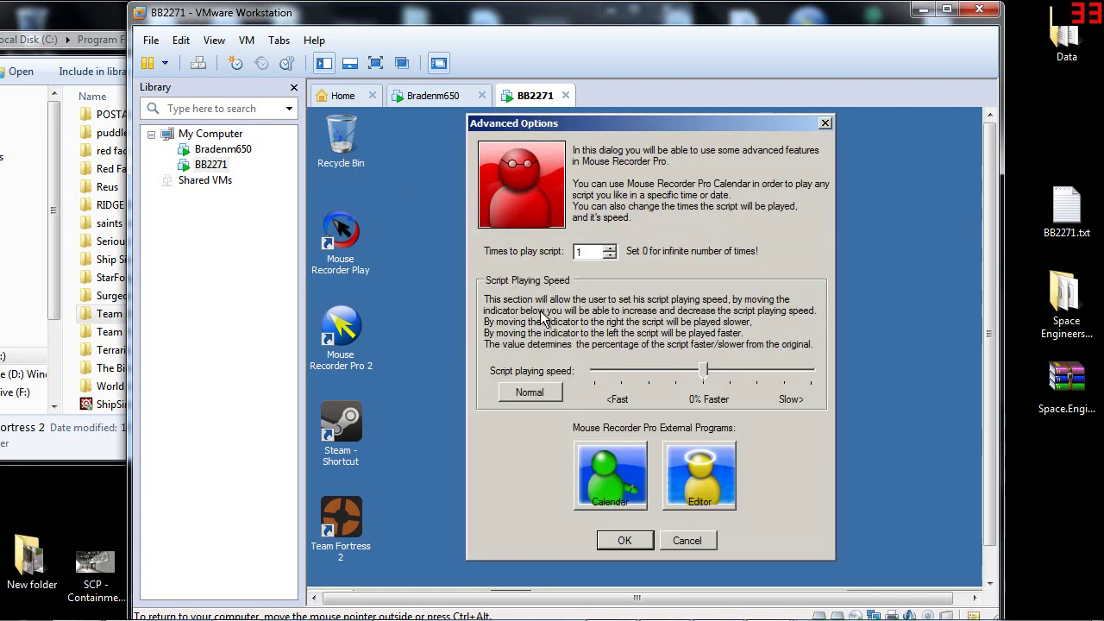
{"action": "left_click", "coordinate": [625, 540]}
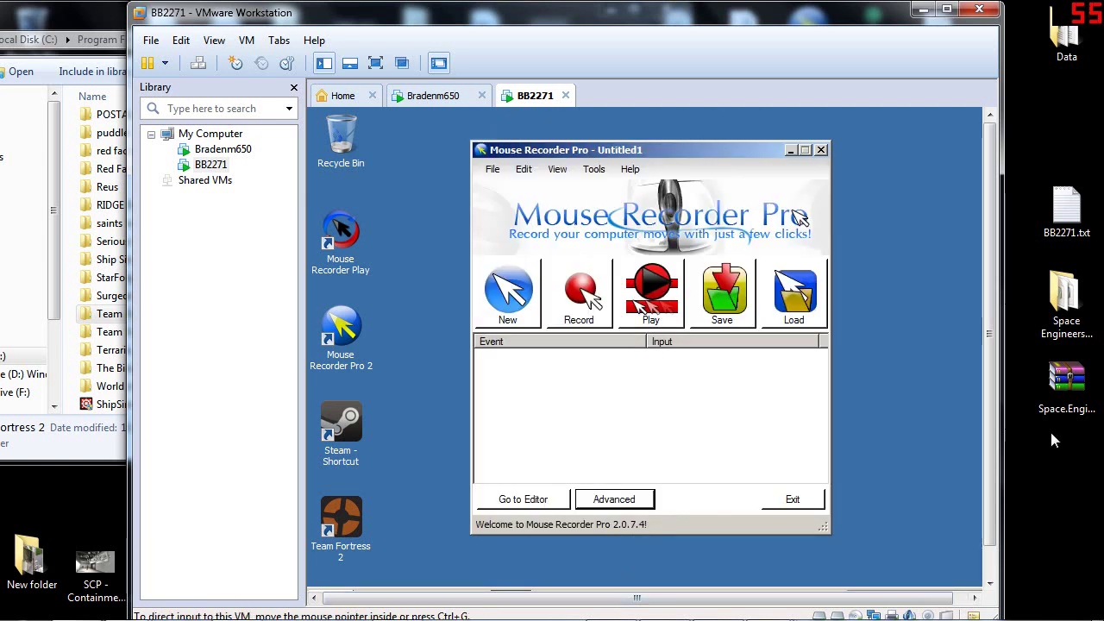
Step: Minimize the Mouse Recorder Pro window in the BB2271 guest and start Steam from its desktop shortcut
{"action": "left_click", "coordinate": [576, 289]}
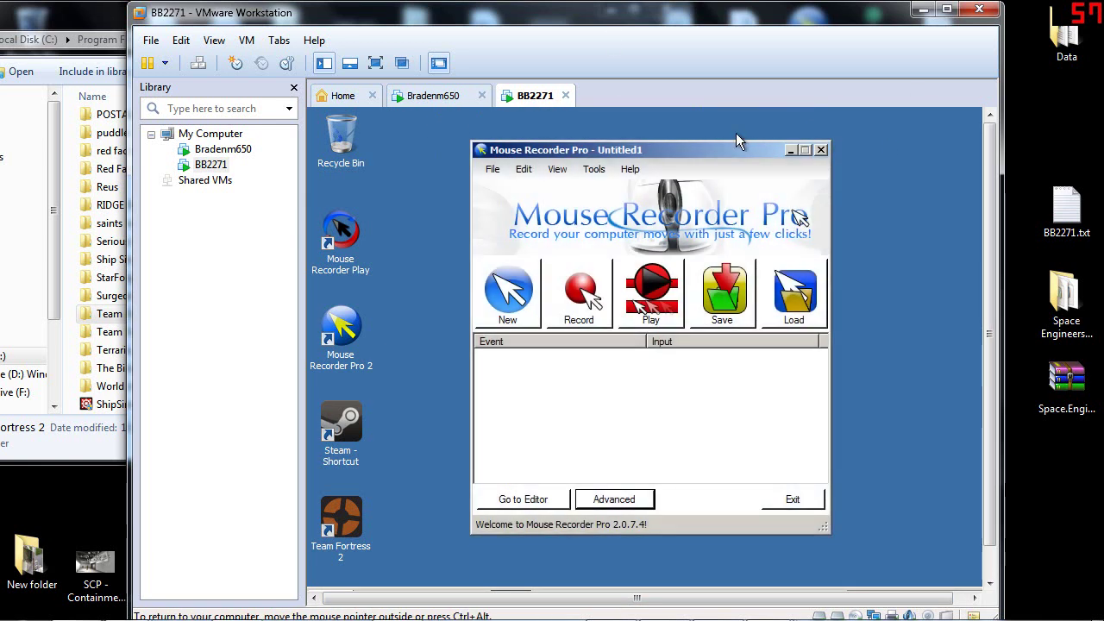
{"action": "left_click", "coordinate": [789, 151]}
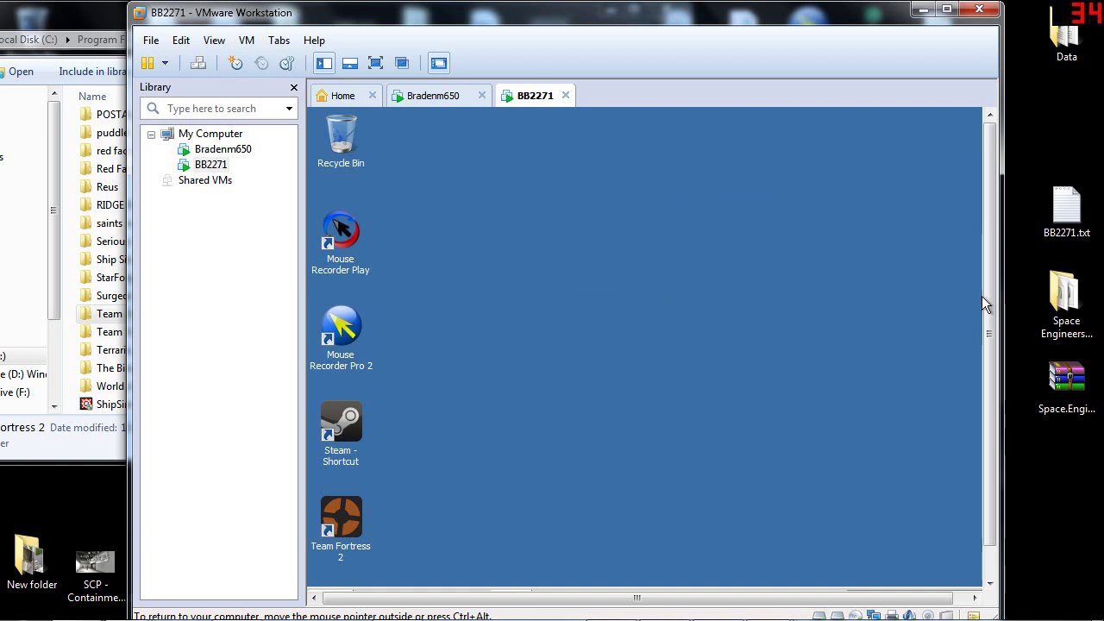
{"action": "scroll", "coordinate": [989, 296], "scroll_direction": "down", "scroll_amount": 1}
{"action": "double_click", "coordinate": [341, 394]}
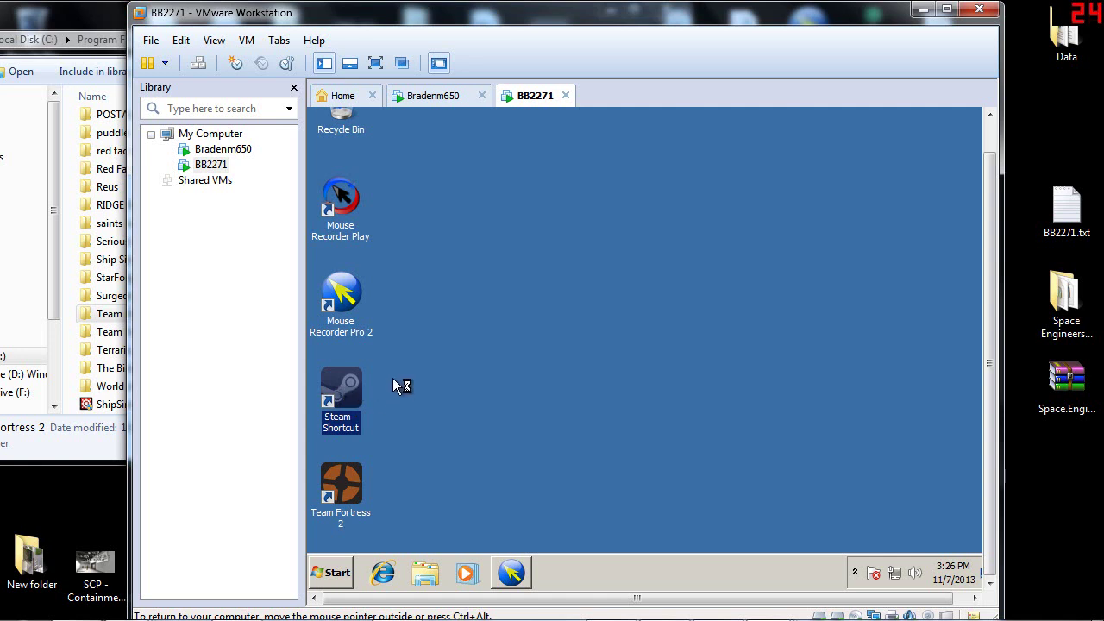
Step: Check Team Fortress 2 in the Bradenm650 guest against Steam in BB2271, and close the host's Explorer window showing the common folder
{"action": "left_click", "coordinate": [433, 96]}
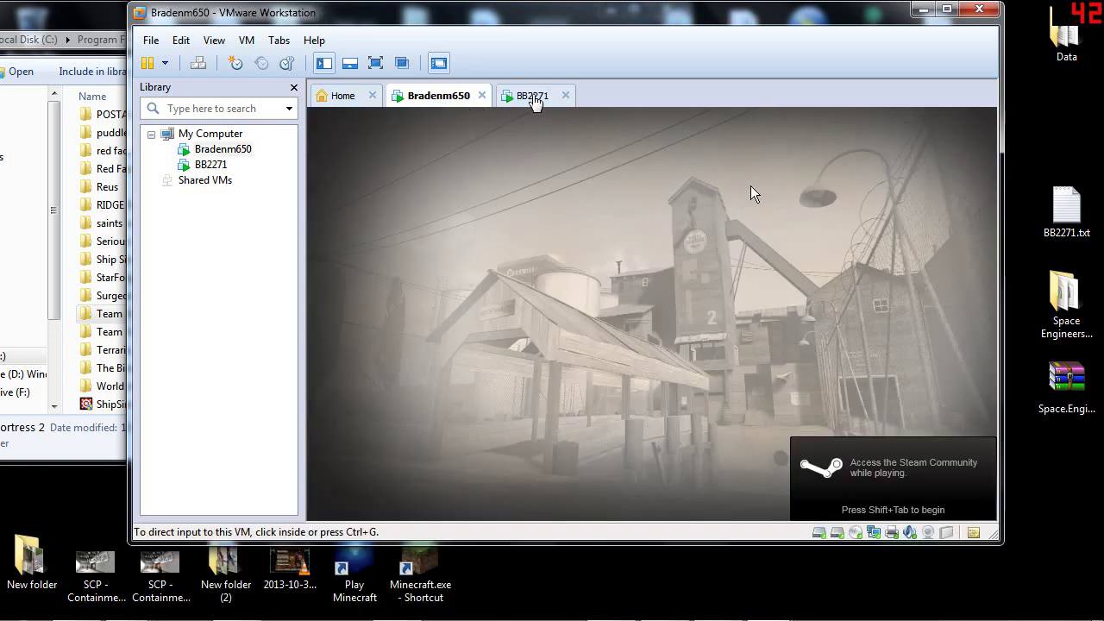
{"action": "left_click", "coordinate": [530, 95]}
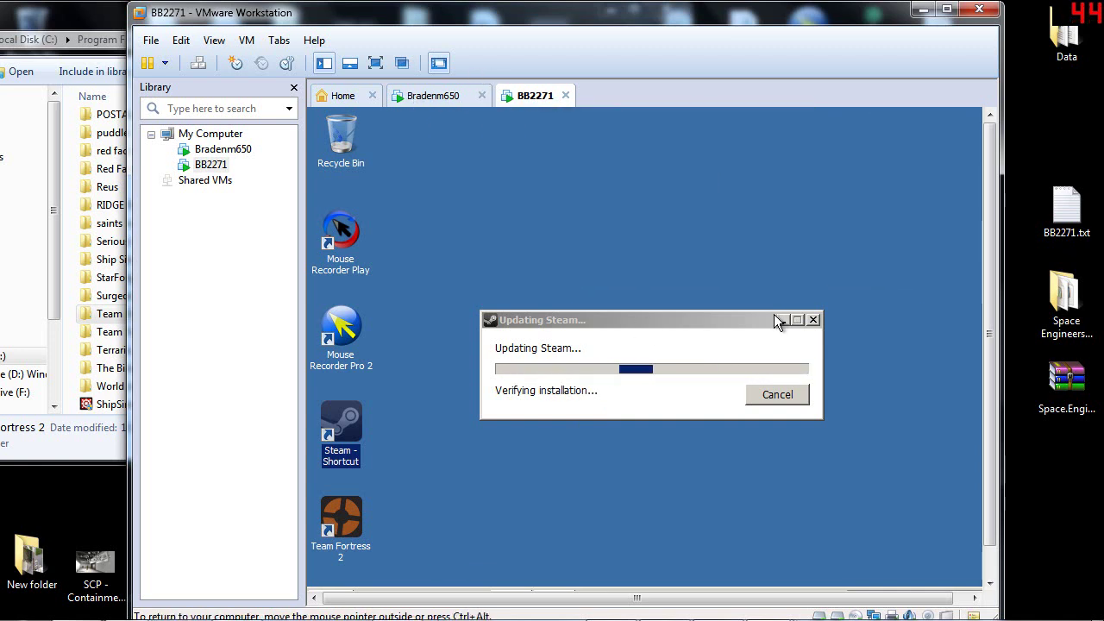
{"action": "left_click", "coordinate": [433, 95]}
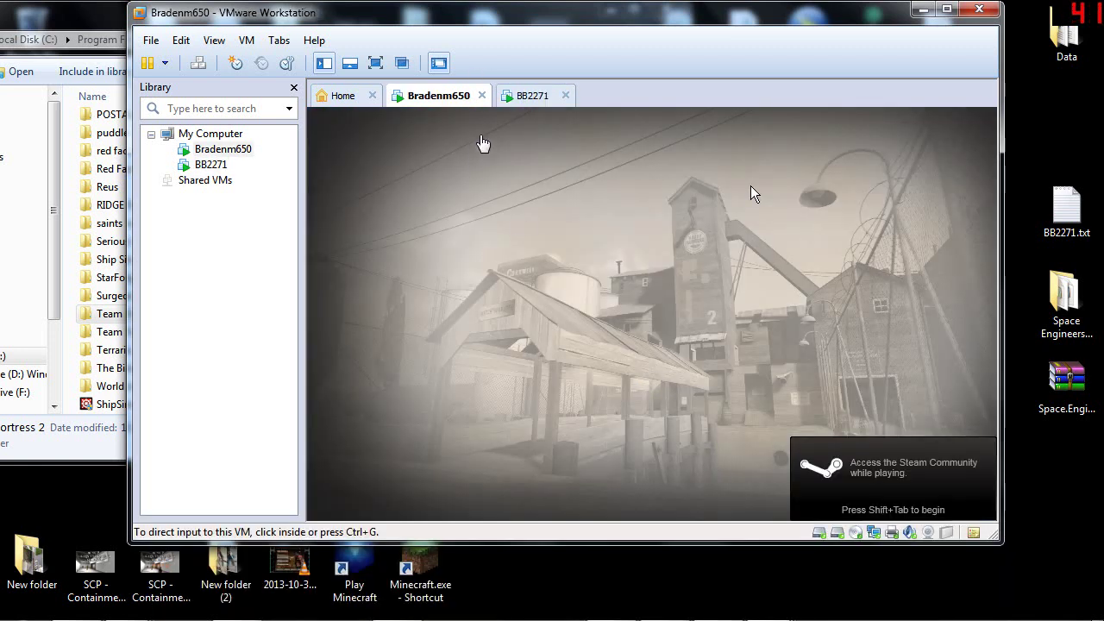
{"action": "left_click", "coordinate": [513, 100]}
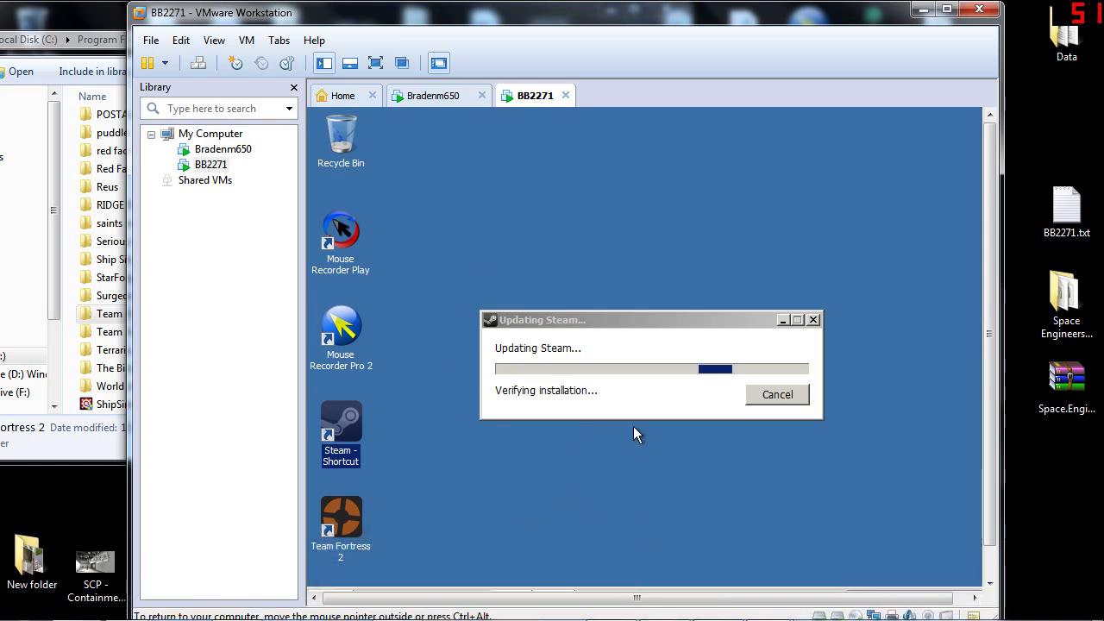
{"action": "left_click", "coordinate": [99, 427]}
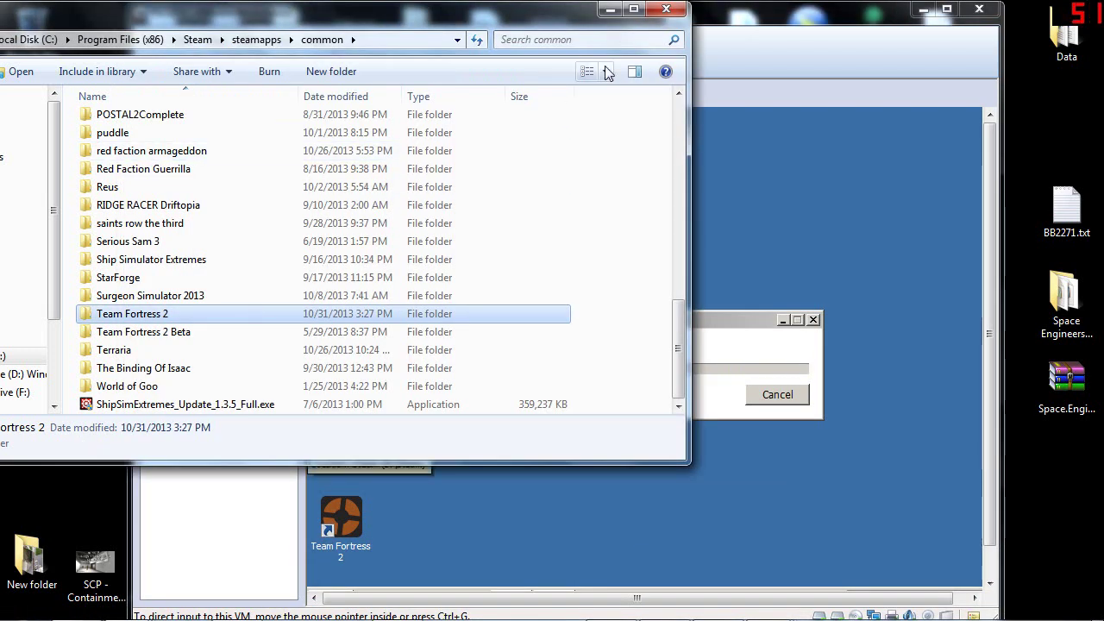
{"action": "left_click", "coordinate": [665, 11]}
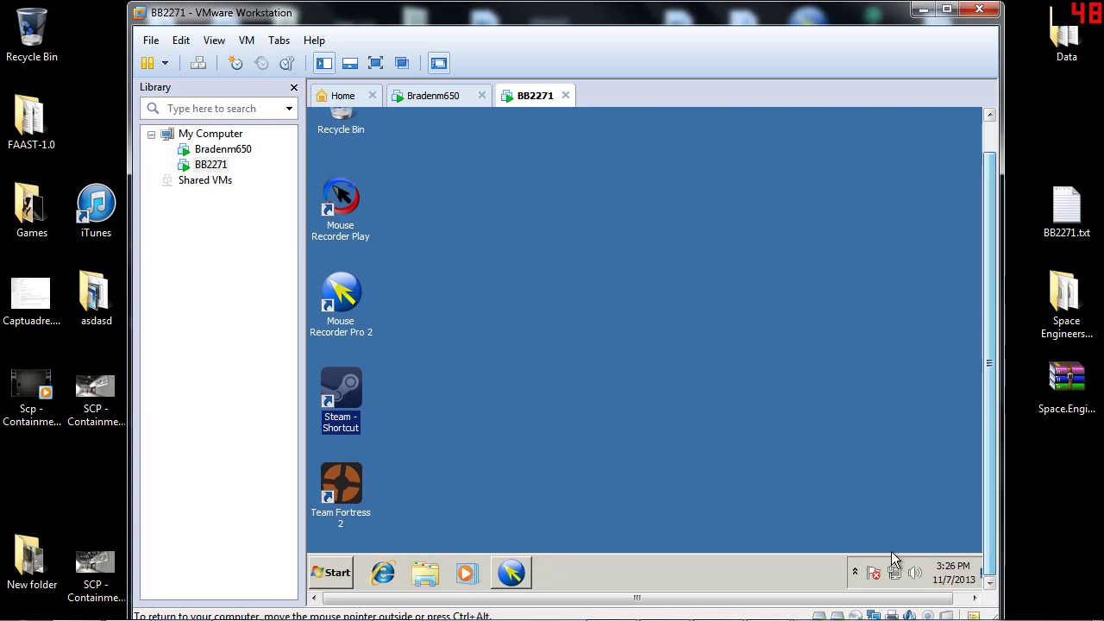
Step: Look up the Steam.exe process in Windows Task Manager in the BB2271 guest, and close Task Manager without ending it
{"action": "left_click", "coordinate": [857, 572]}
{"action": "left_click", "coordinate": [856, 572]}
{"action": "right_click", "coordinate": [712, 565]}
{"action": "left_click", "coordinate": [744, 509]}
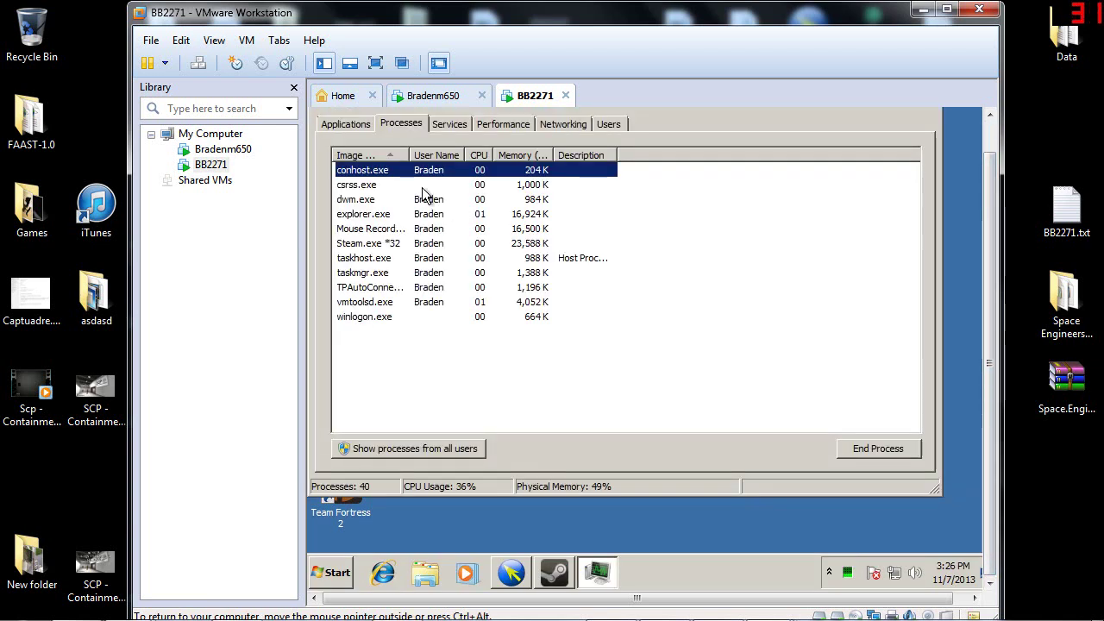
{"action": "left_click", "coordinate": [368, 243]}
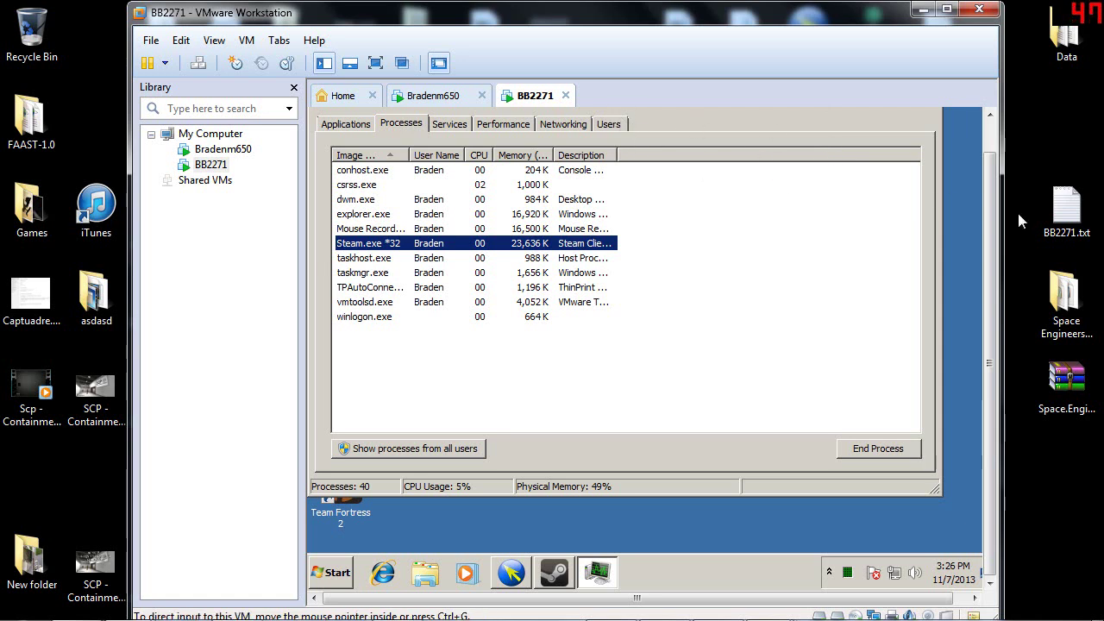
{"action": "left_click", "coordinate": [920, 127]}
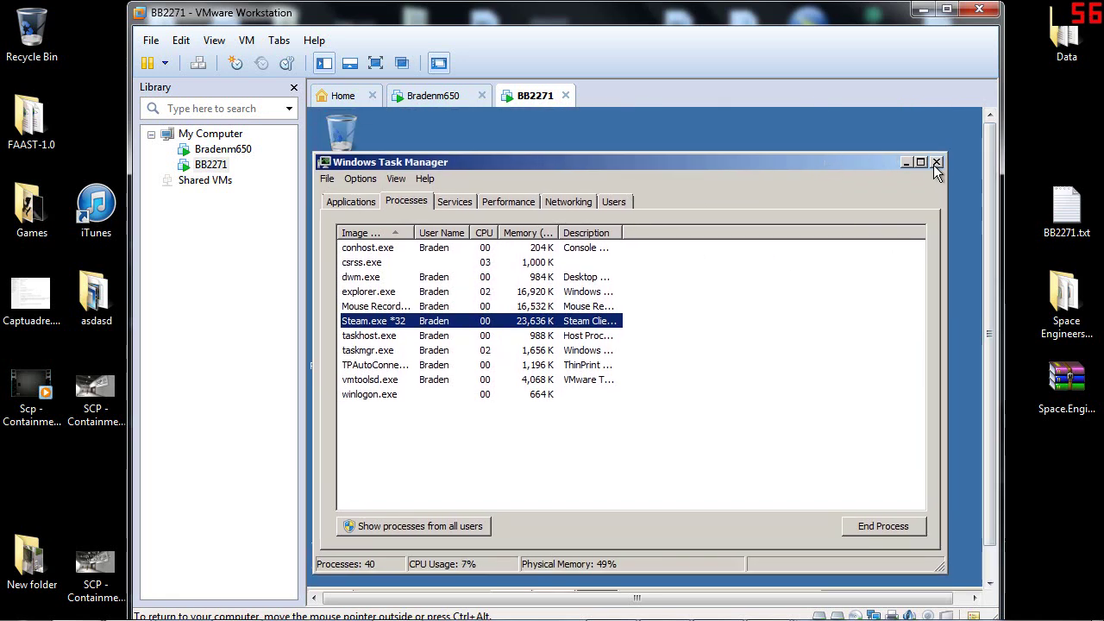
{"action": "left_click", "coordinate": [936, 162]}
Step: Enter the Steam account password in the BB2271 guest and log in
{"action": "type", "text": "*"}
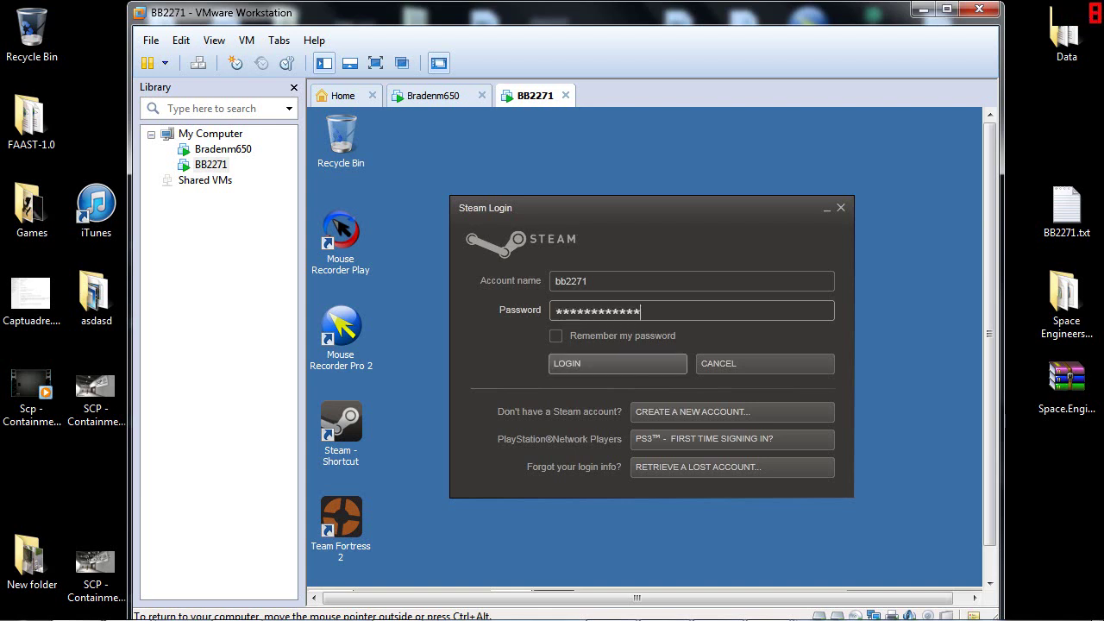
{"action": "key", "text": "Return"}
Step: View the Create Server dialog of Team Fortress 2 in the Bradenm650 guest and close it without starting a server
{"action": "left_click", "coordinate": [429, 97]}
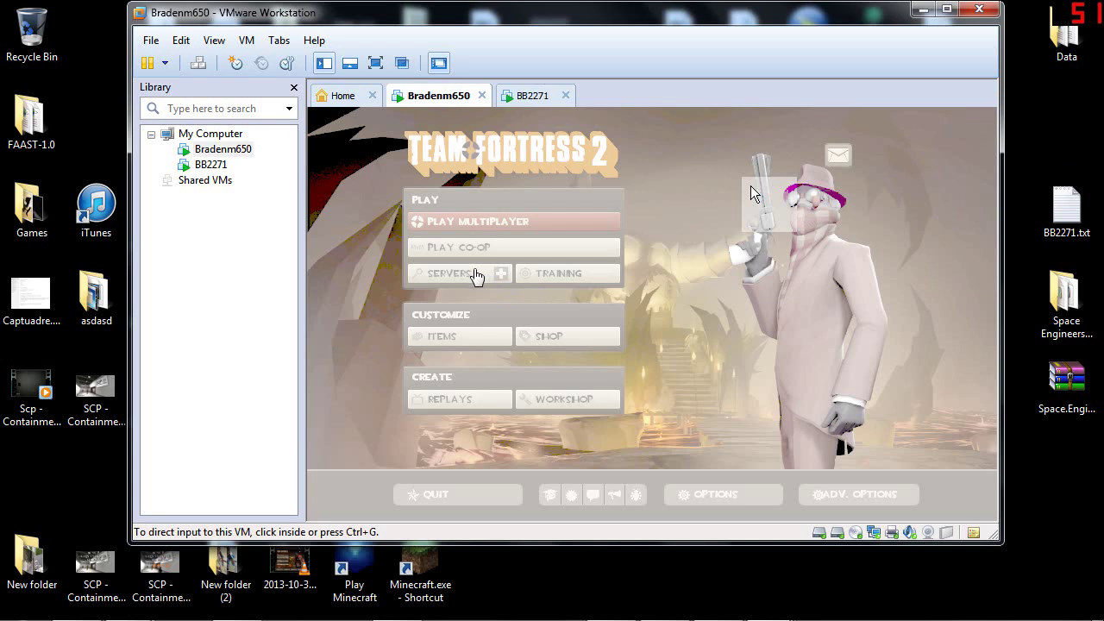
{"action": "left_click", "coordinate": [731, 267]}
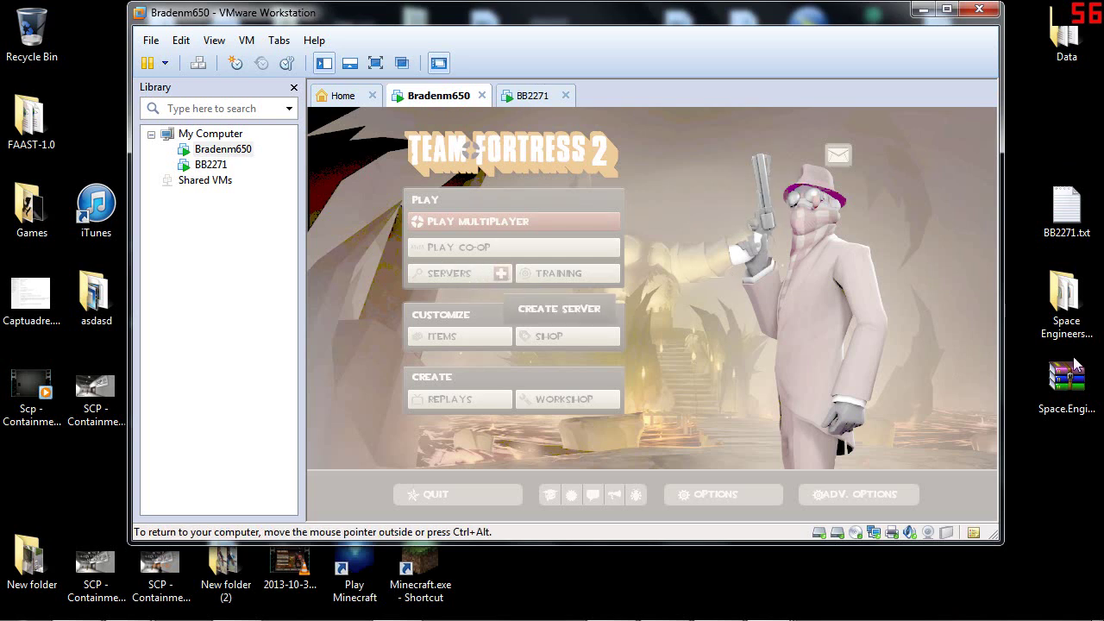
{"action": "left_click", "coordinate": [501, 273]}
{"action": "left_click", "coordinate": [787, 131]}
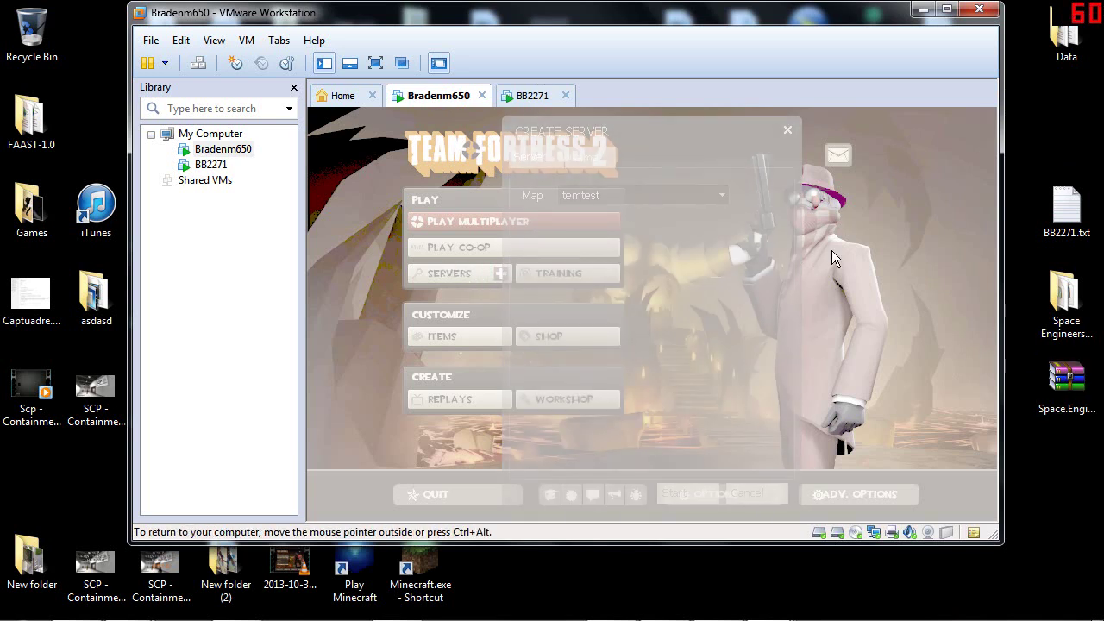
Step: In the BB2271 guest, dismiss the Steam update news and launch Team Fortress 2 from the Steam library
{"action": "left_click", "coordinate": [528, 96]}
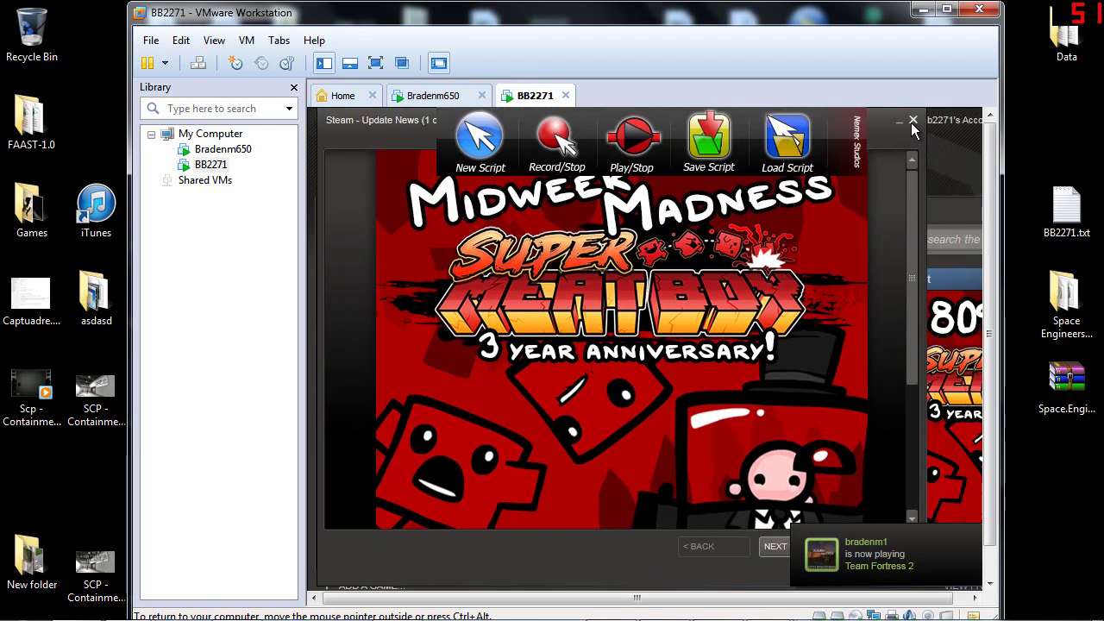
{"action": "left_click", "coordinate": [912, 121]}
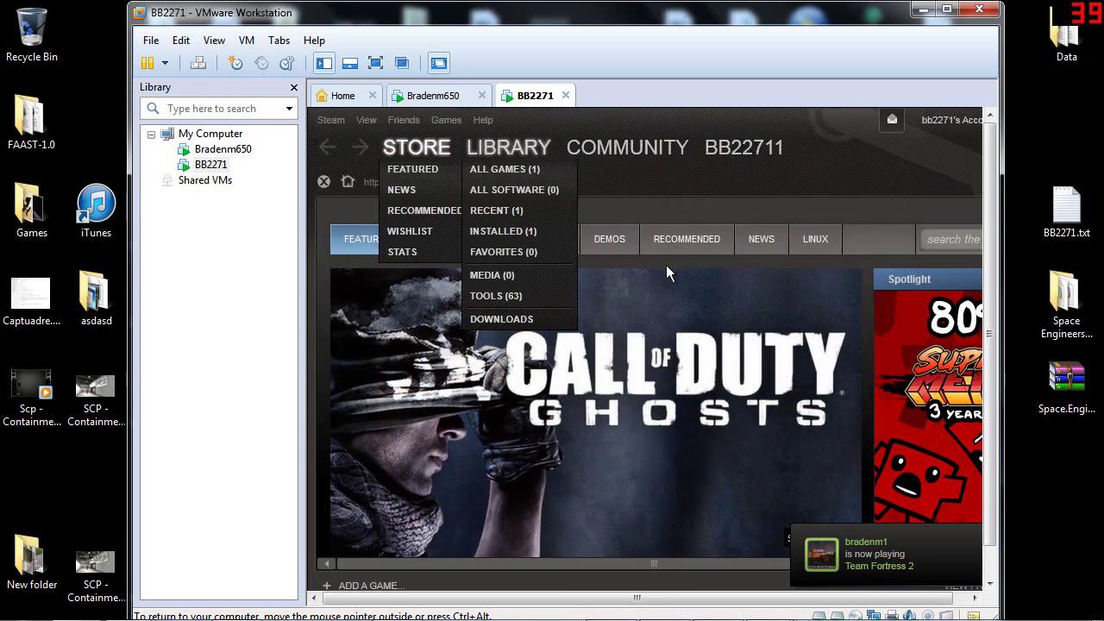
{"action": "left_click", "coordinate": [508, 148]}
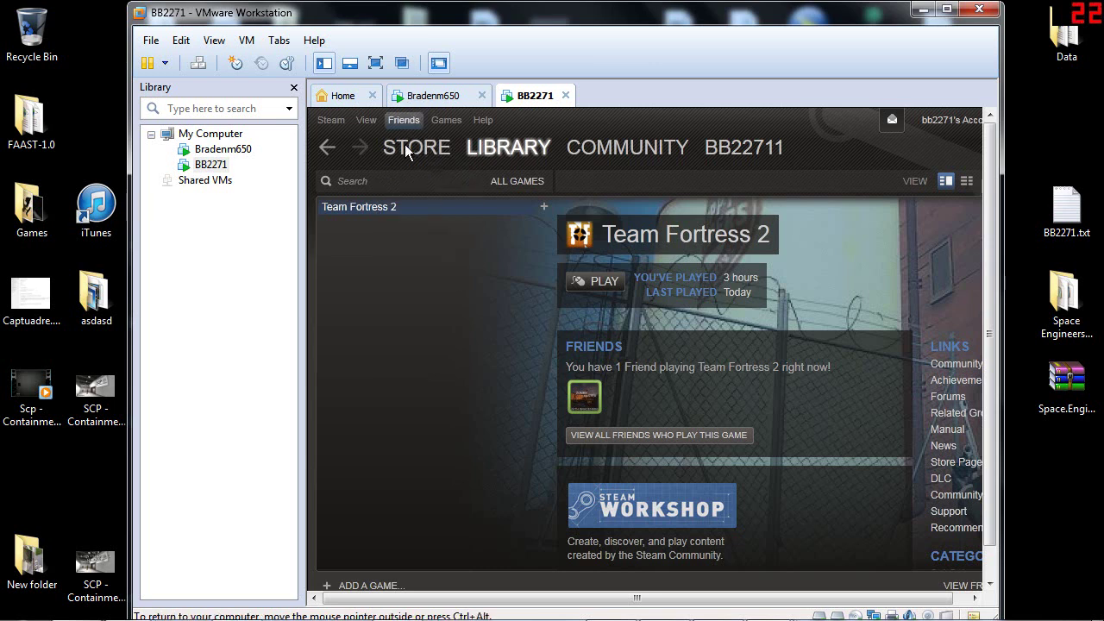
{"action": "mouse_move", "coordinate": [404, 147]}
{"action": "left_click_drag", "start_coordinate": [609, 121], "coordinate": [642, 115]}
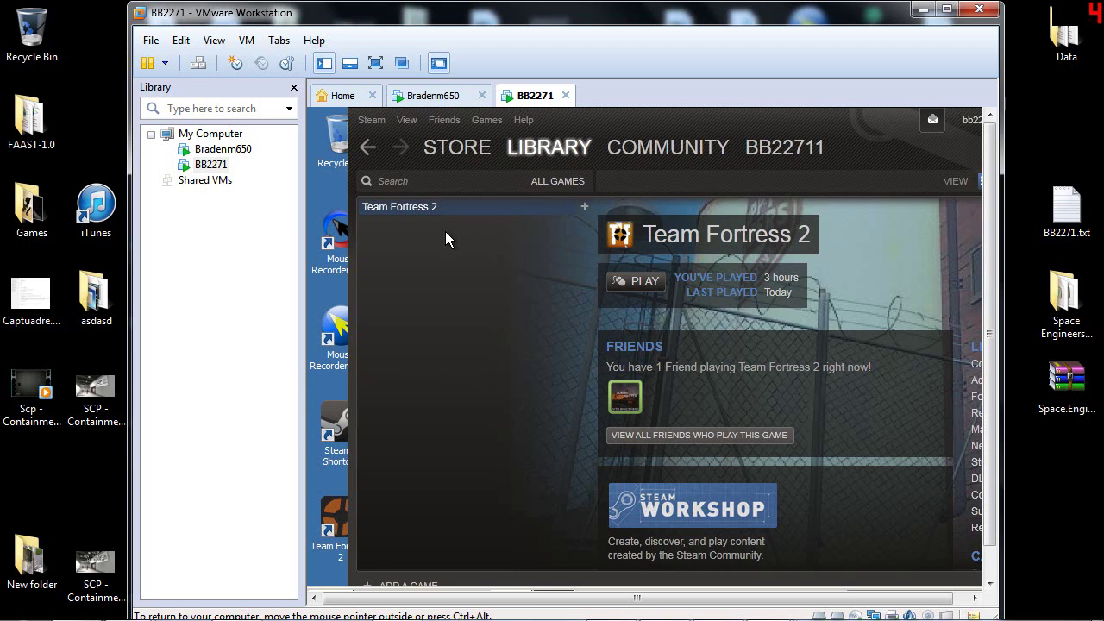
{"action": "left_click_drag", "start_coordinate": [693, 121], "coordinate": [665, 116]}
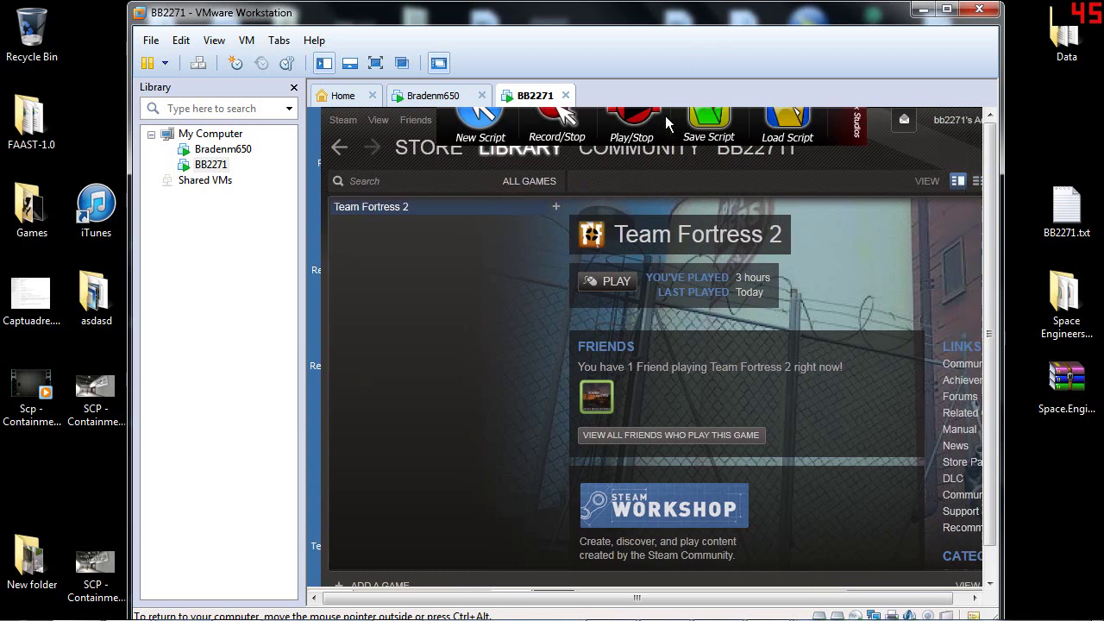
{"action": "left_click", "coordinate": [614, 276]}
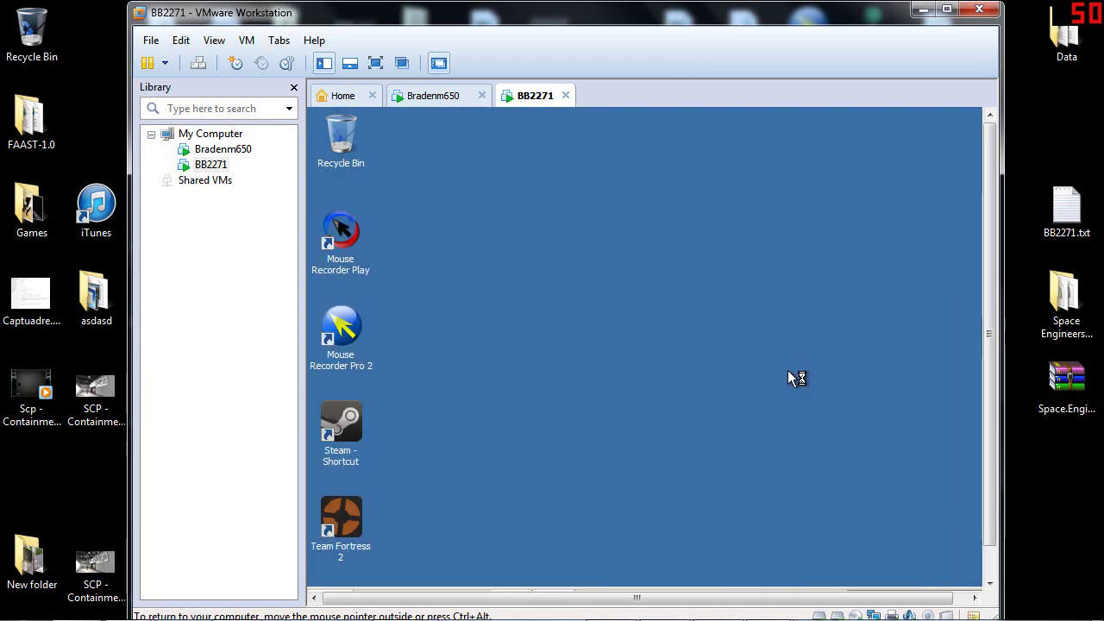
Step: Glance at the Bradenm650 guest, and in BB2271 minimize Mouse Recorder Pro and bring Team Fortress 2 to the front
{"action": "left_click", "coordinate": [221, 148]}
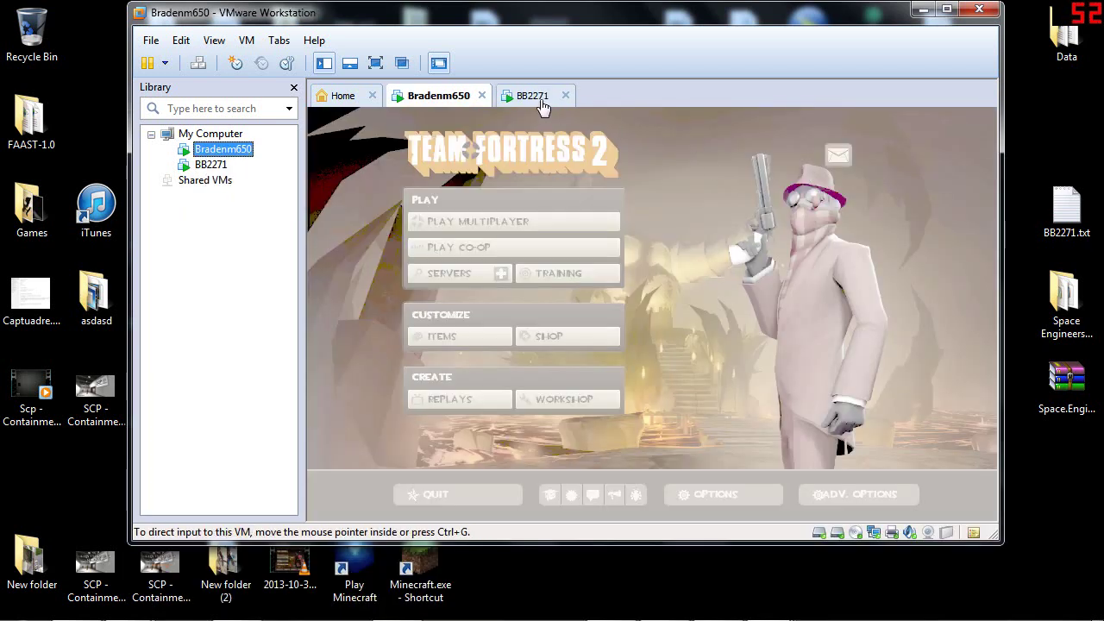
{"action": "left_click", "coordinate": [211, 164]}
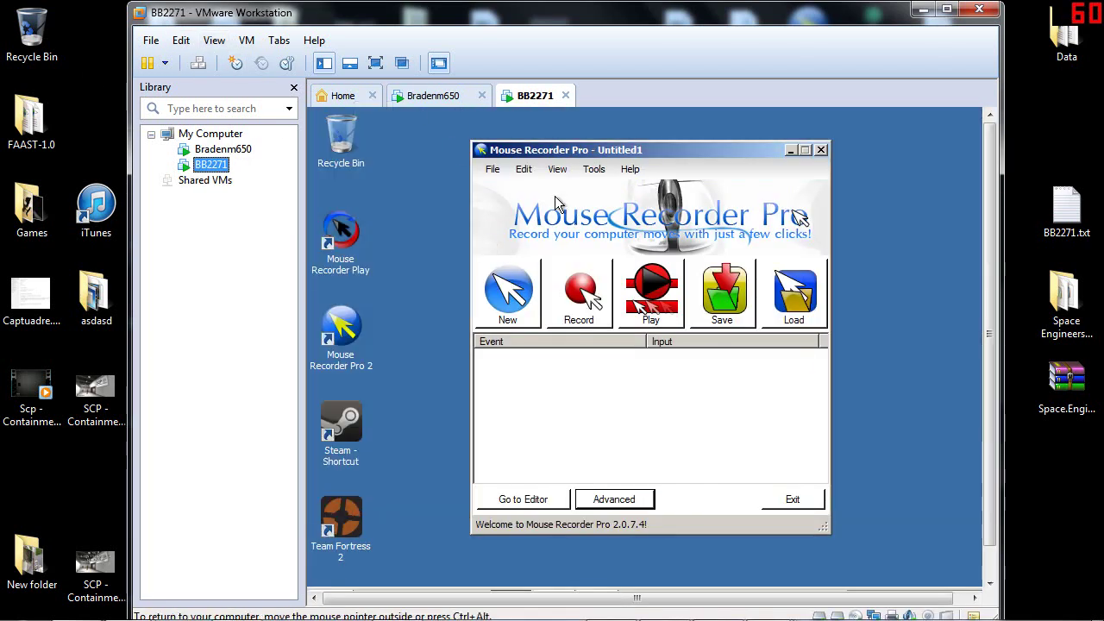
{"action": "left_click", "coordinate": [790, 150]}
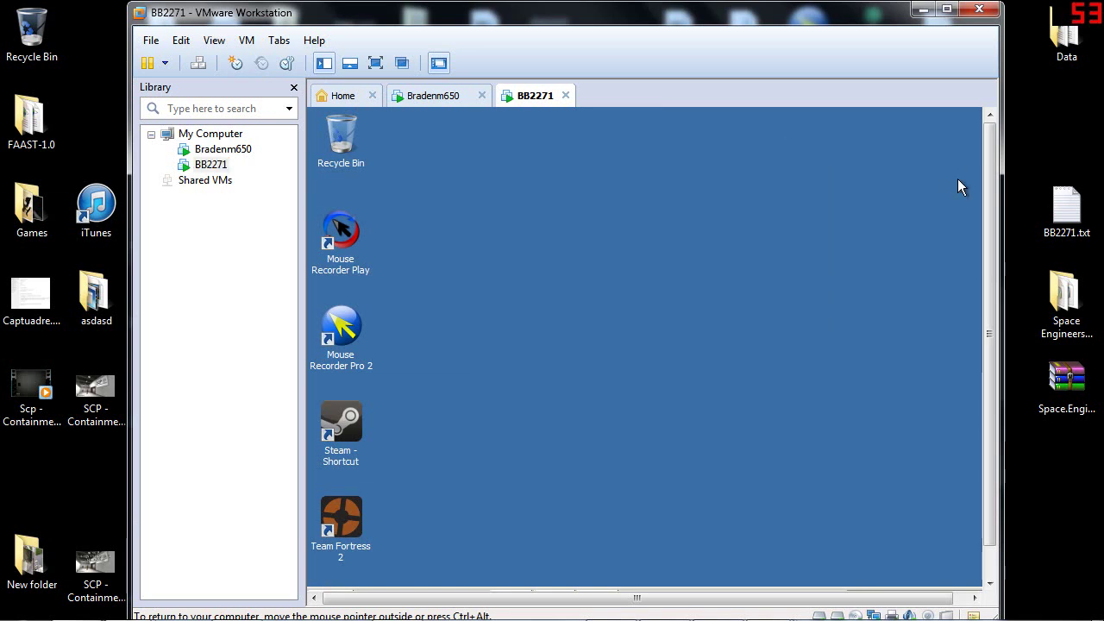
{"action": "left_click", "coordinate": [595, 569]}
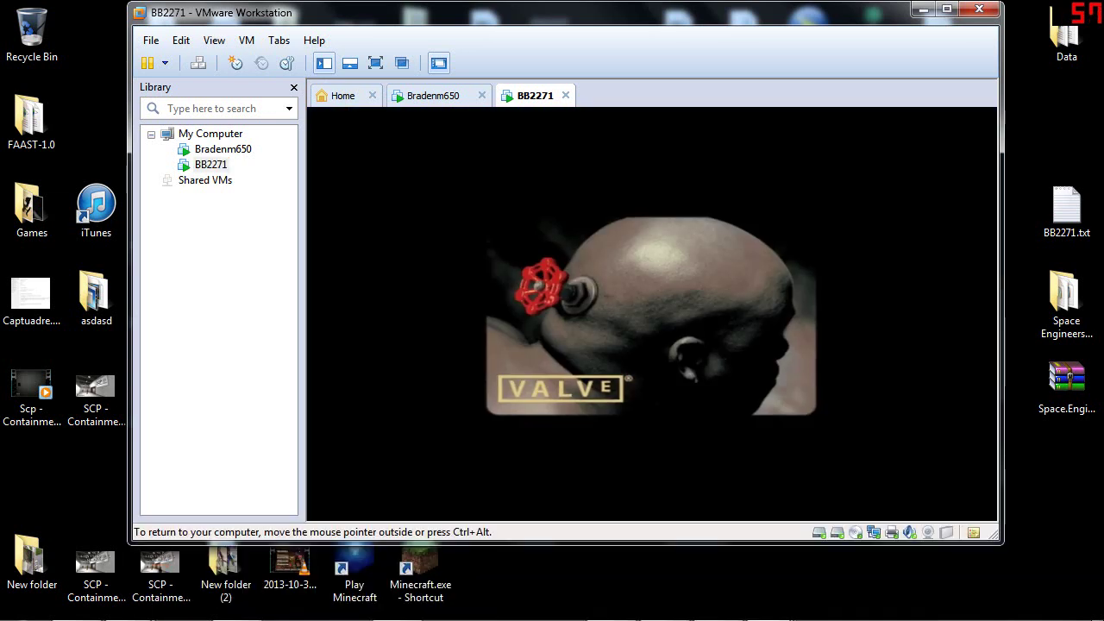
{"action": "left_click", "coordinate": [431, 111]}
{"action": "key", "text": "super"}
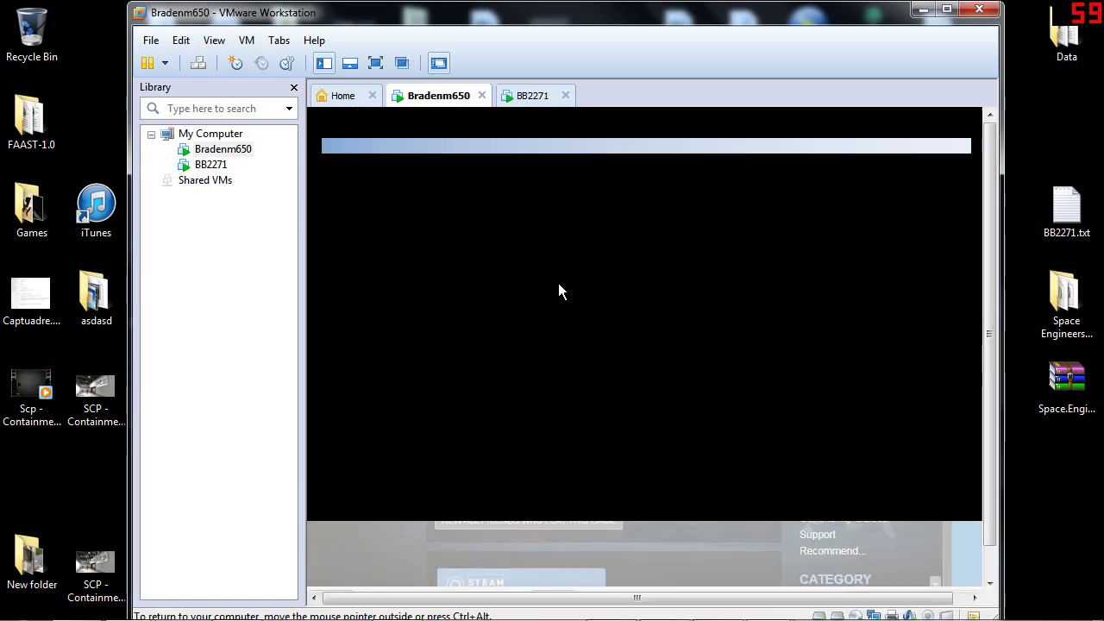
{"action": "left_click", "coordinate": [906, 148]}
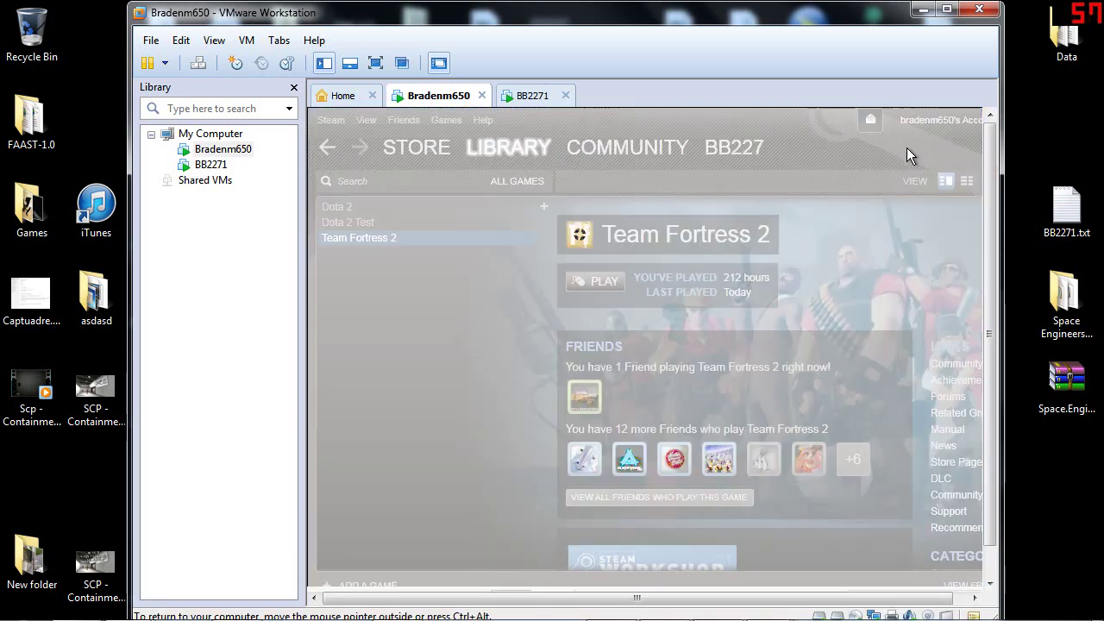
{"action": "left_click_drag", "start_coordinate": [911, 121], "coordinate": [867, 256]}
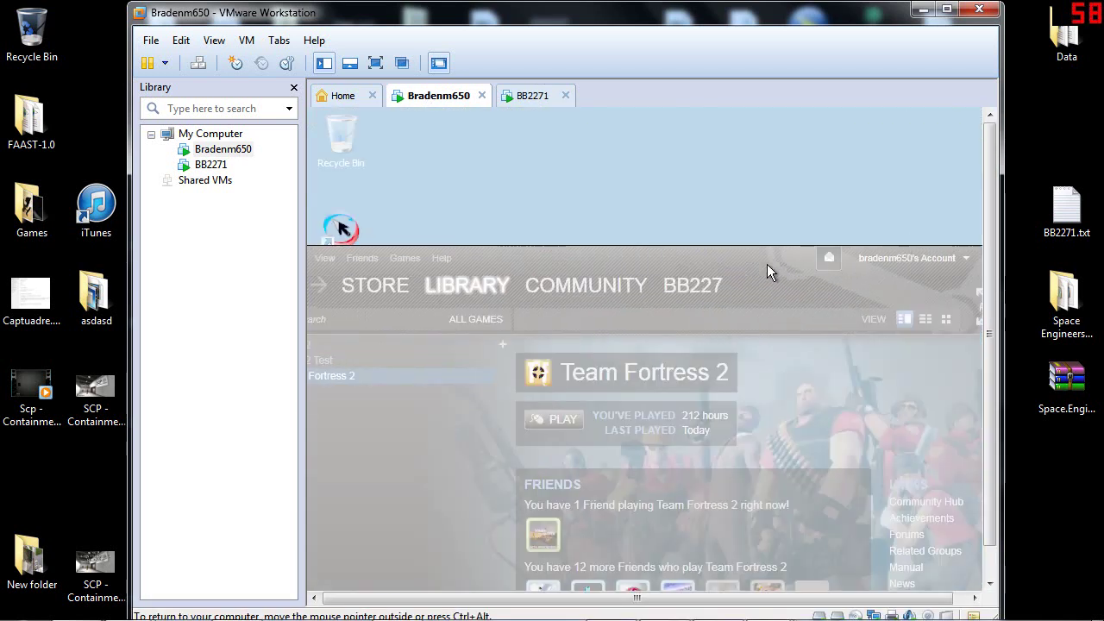
{"action": "left_click_drag", "start_coordinate": [767, 264], "coordinate": [820, 293]}
{"action": "left_click", "coordinate": [793, 276]}
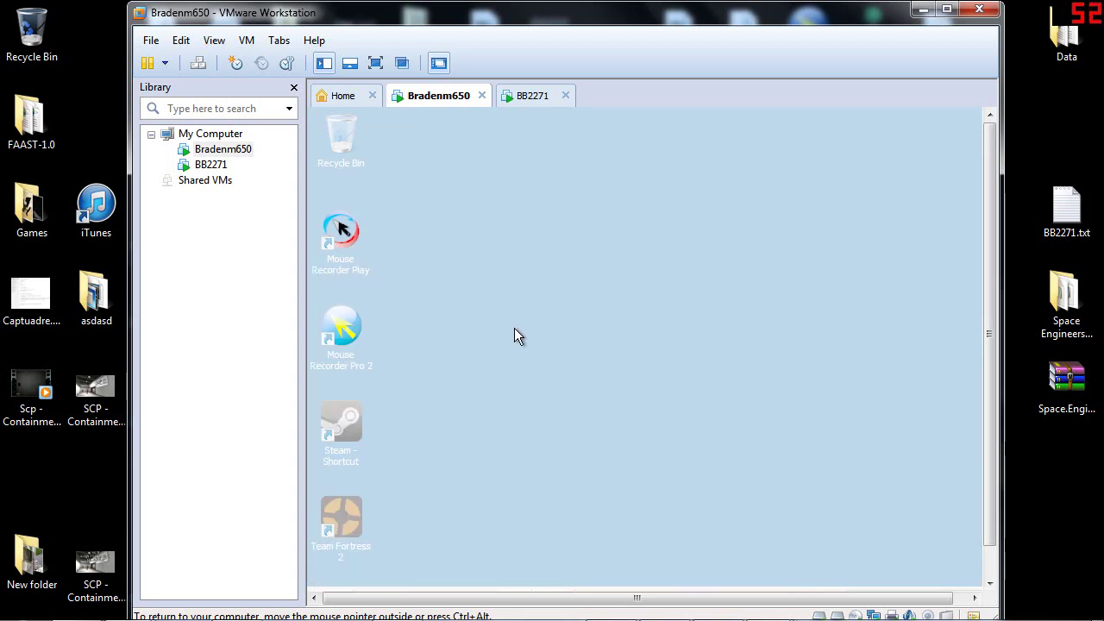
{"action": "left_click", "coordinate": [345, 341]}
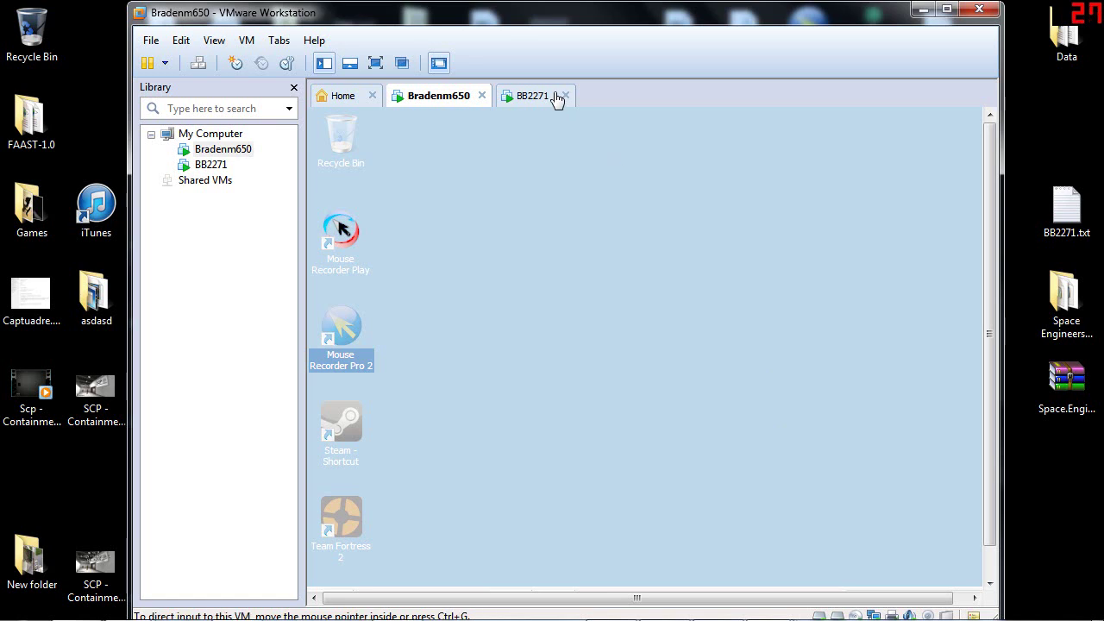
Step: Check the game's loading in the BB2271 guest, and restore the minimized Team Fortress 2 window in the Bradenm650 guest
{"action": "left_click", "coordinate": [522, 97]}
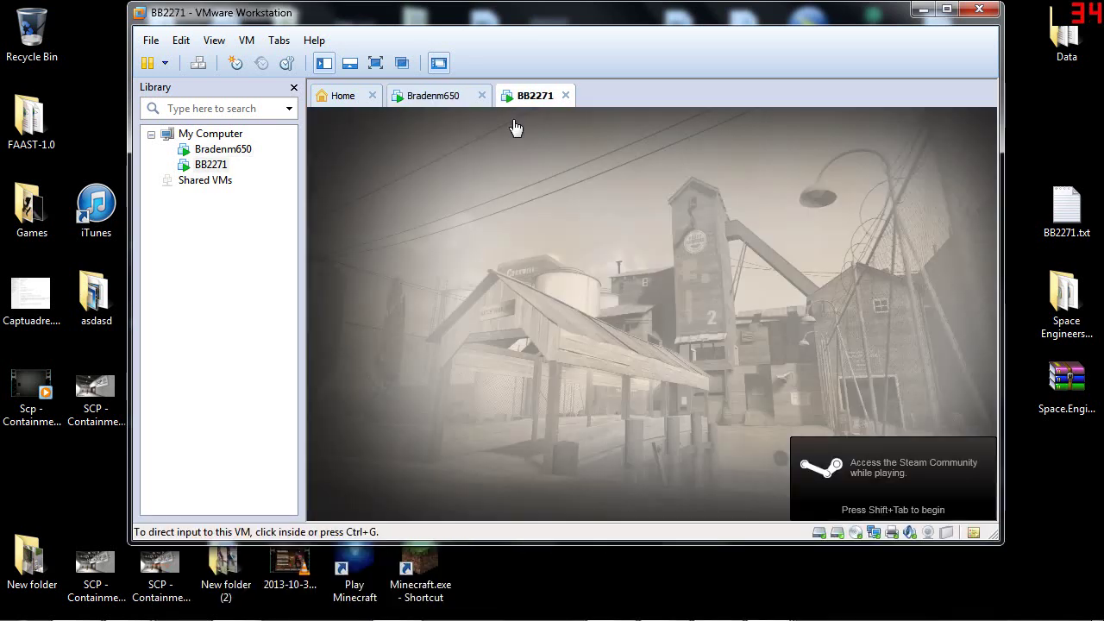
{"action": "left_click", "coordinate": [436, 99]}
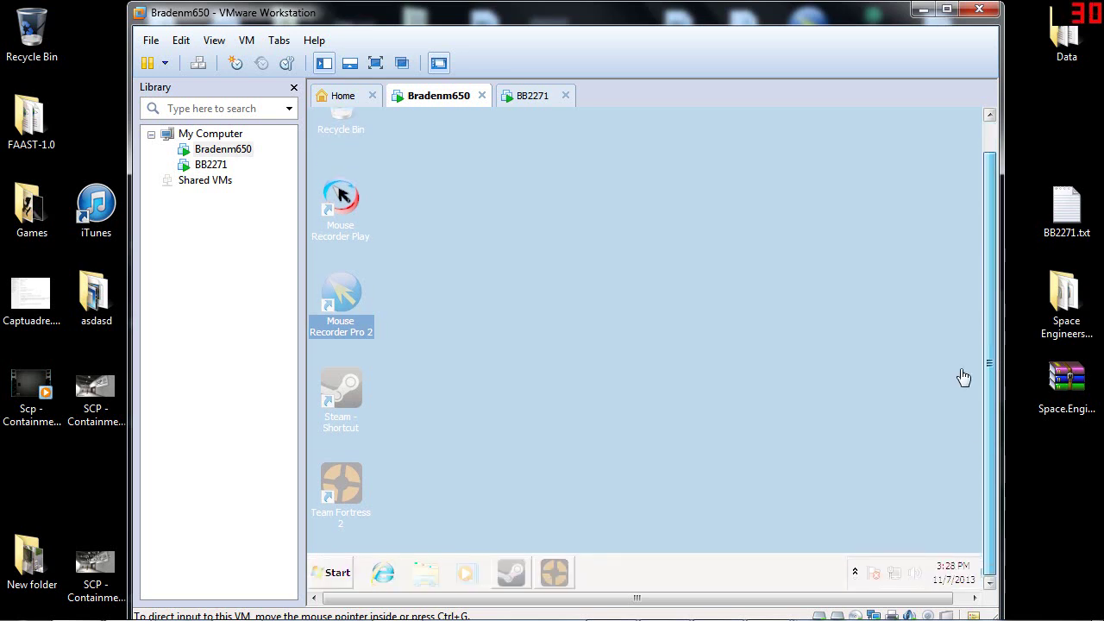
{"action": "left_click", "coordinate": [553, 570]}
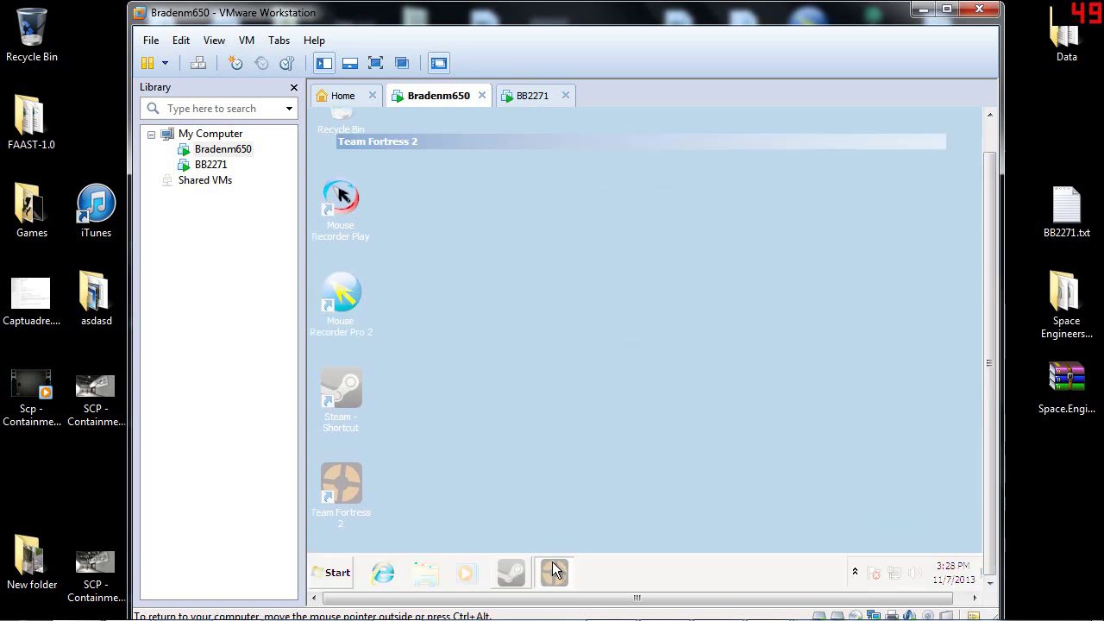
{"action": "left_click", "coordinate": [527, 95]}
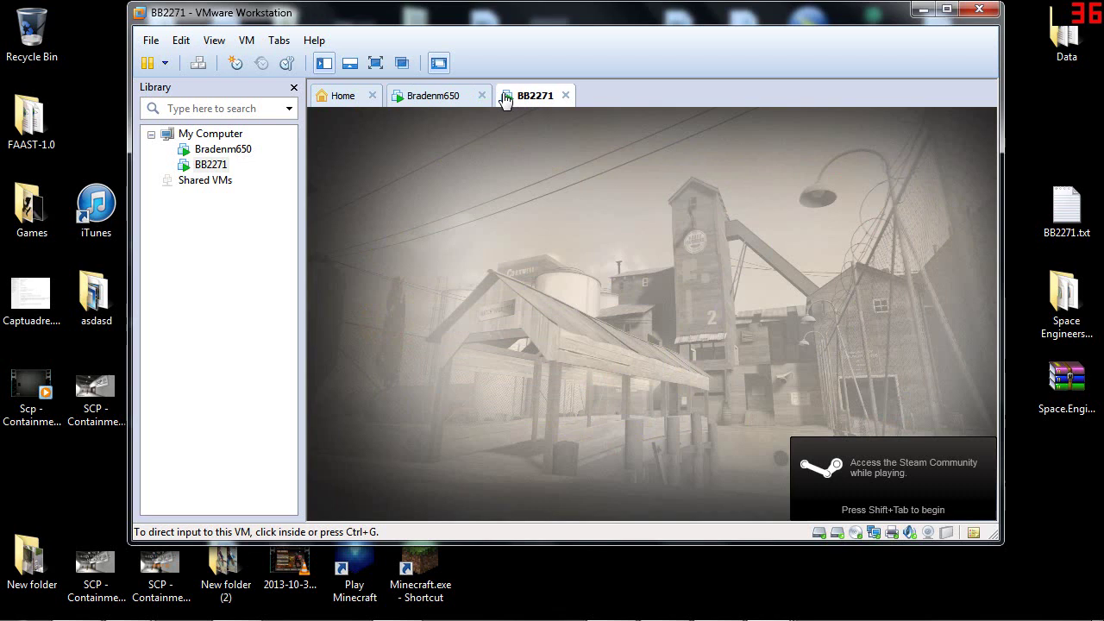
Step: Check that Team Fortress 2 has loaded in both guests and dismiss the Mann Co. Store notice in BB2271
{"action": "left_click", "coordinate": [427, 99]}
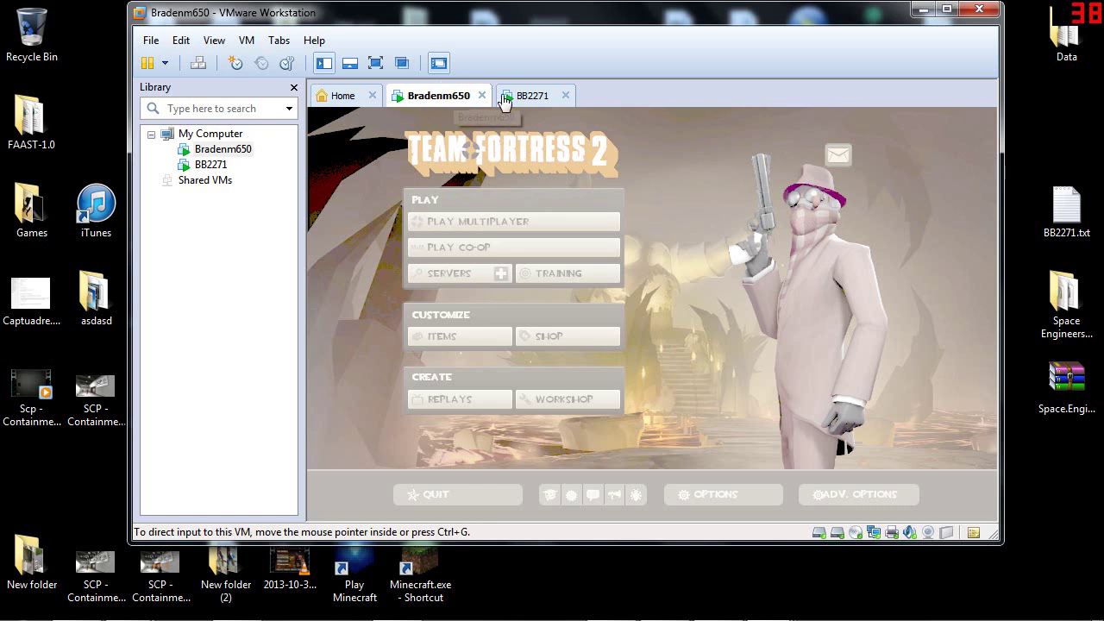
{"action": "left_click", "coordinate": [531, 96]}
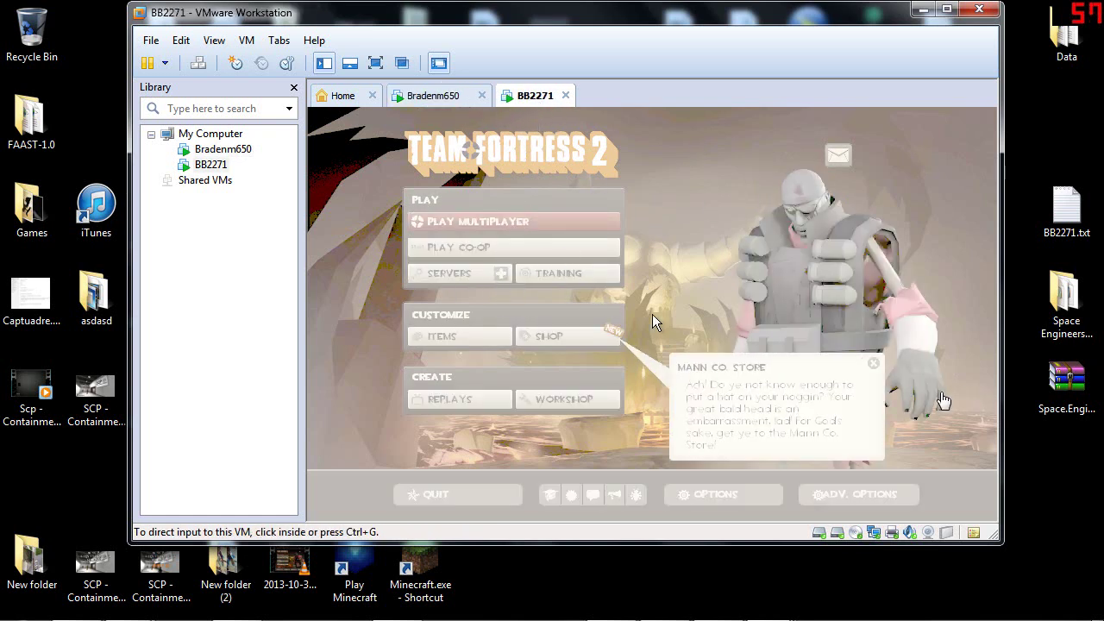
{"action": "left_click", "coordinate": [874, 366]}
{"action": "left_click", "coordinate": [874, 365]}
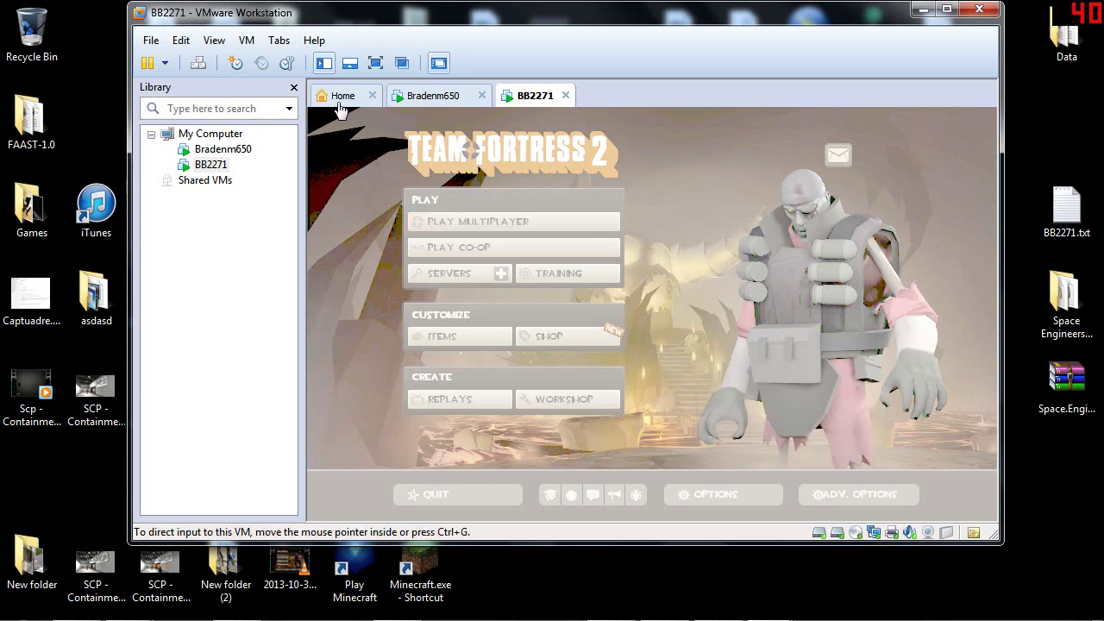
Step: In the Bradenm650 guest, begin creating a Team Fortress 2 server and select itemtest as its map
{"action": "left_click", "coordinate": [458, 101]}
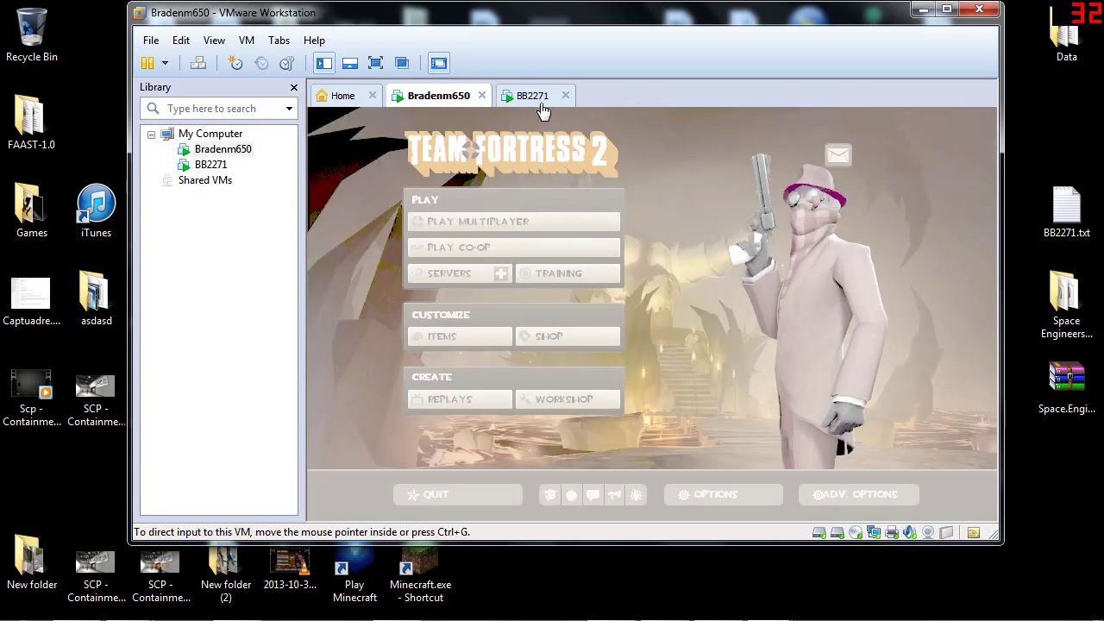
{"action": "left_click", "coordinate": [501, 275]}
{"action": "left_click", "coordinate": [607, 197]}
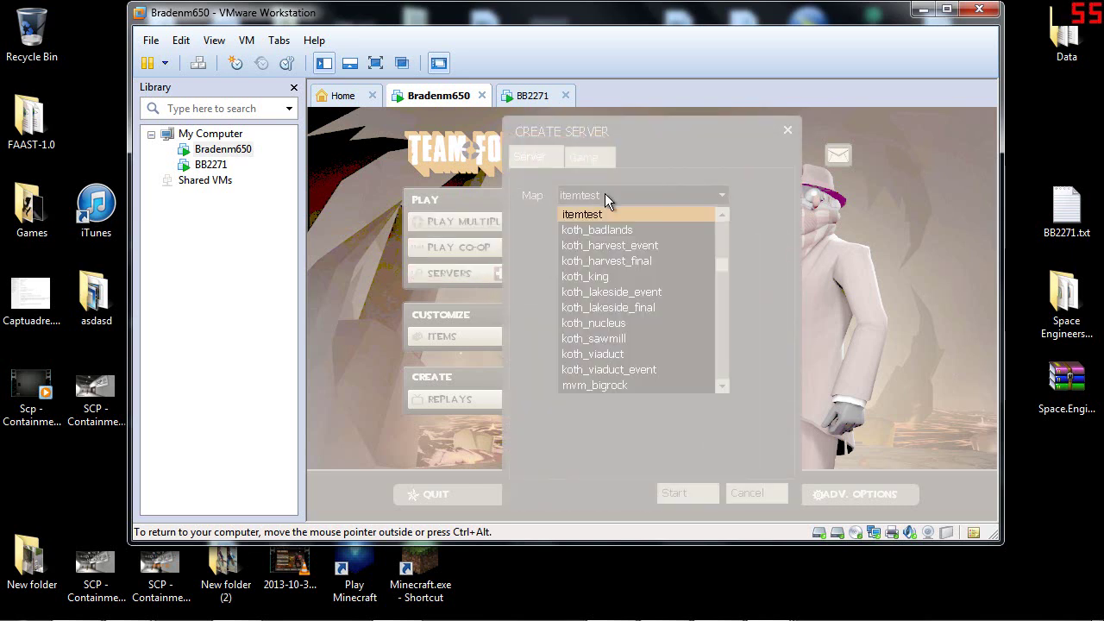
{"action": "left_click", "coordinate": [644, 214]}
Step: Set the server's win limit to 9999 in the game settings, and start the server
{"action": "left_click", "coordinate": [610, 160]}
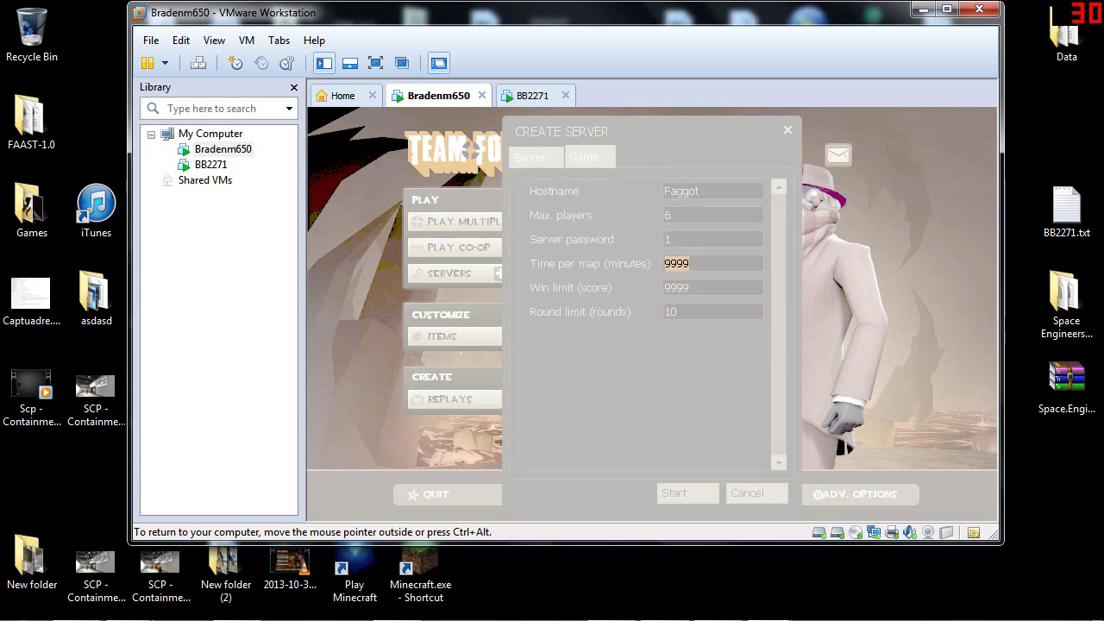
{"action": "key", "text": "Tab"}
{"action": "type", "text": "9999"}
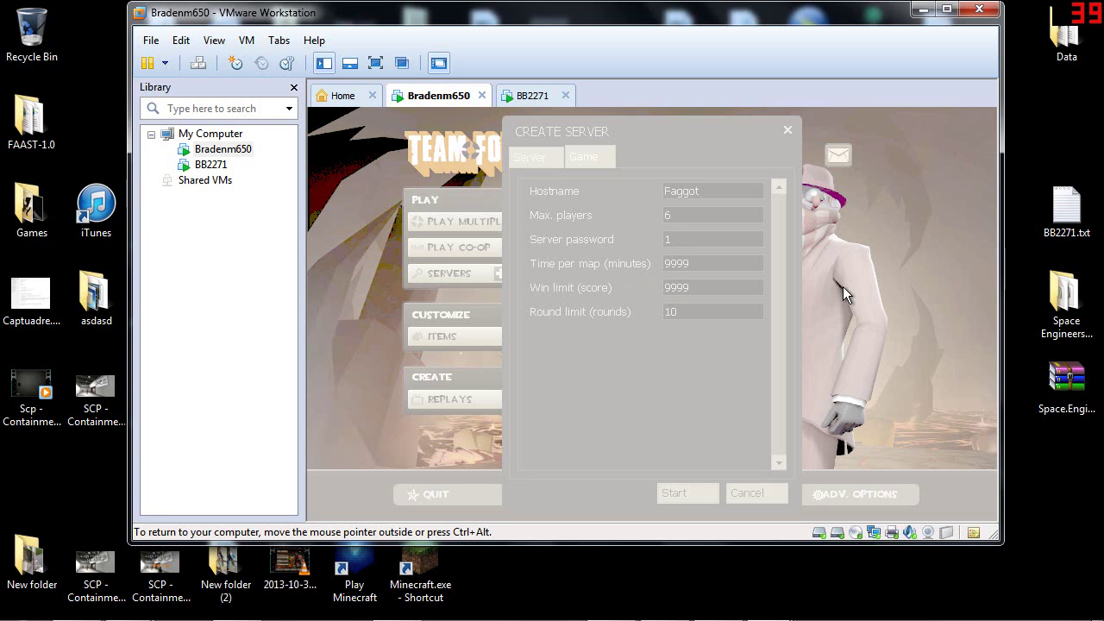
{"action": "key", "text": "shift+Tab"}
{"action": "left_click", "coordinate": [664, 239]}
{"action": "left_click", "coordinate": [583, 157]}
{"action": "left_click", "coordinate": [537, 159]}
{"action": "left_click", "coordinate": [696, 491]}
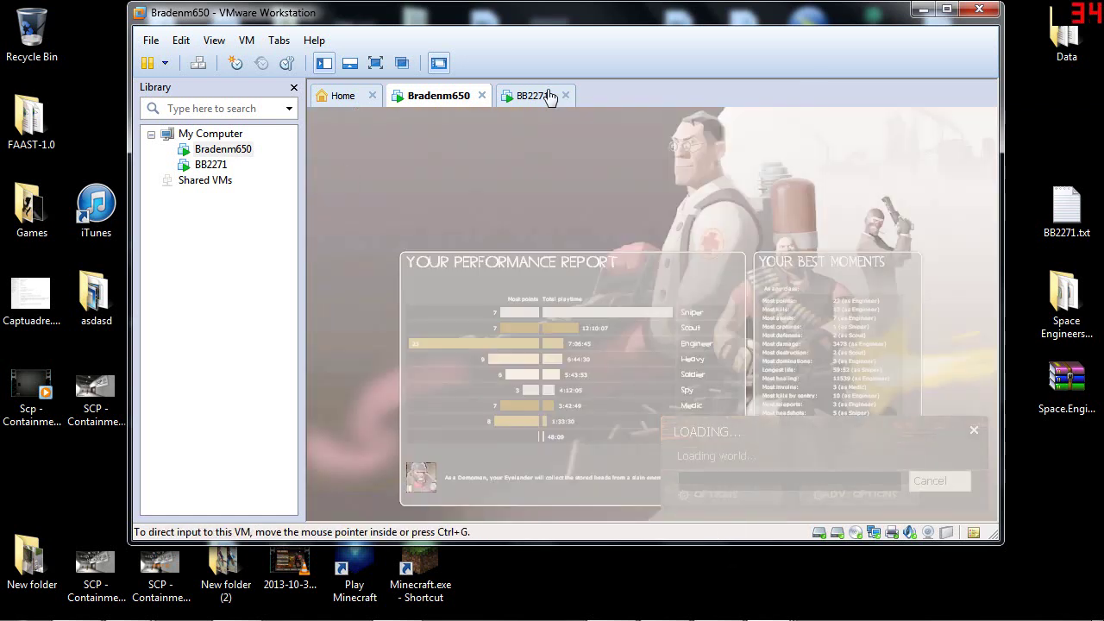
Step: In the BB2271 guest, refresh the LAN server list to look for the new server, and close the list
{"action": "left_click", "coordinate": [549, 97]}
{"action": "left_click", "coordinate": [439, 96]}
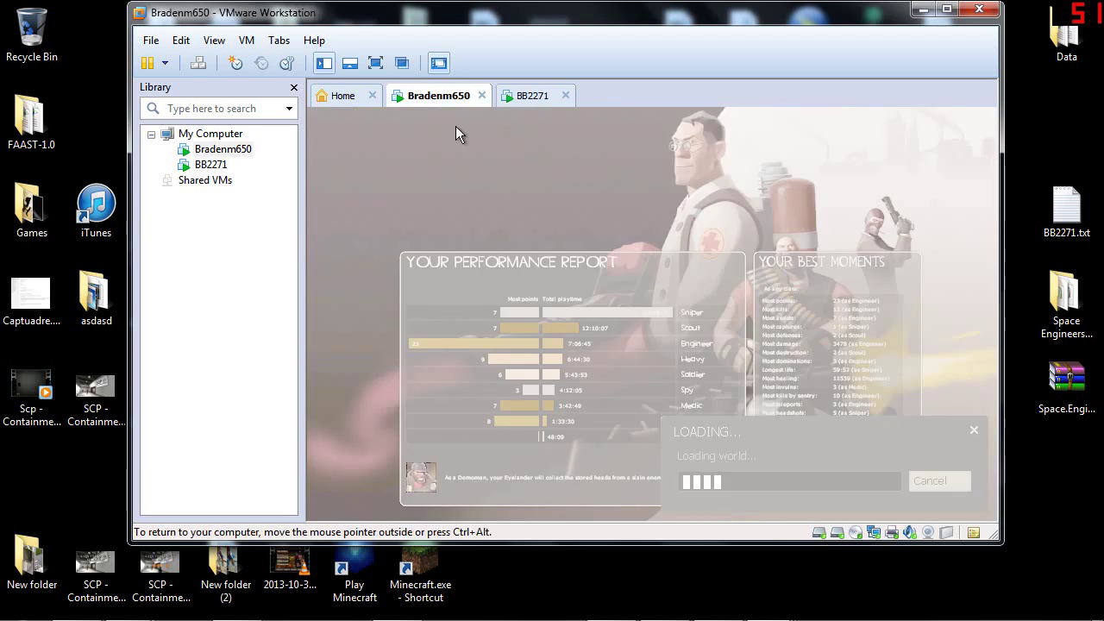
{"action": "left_click", "coordinate": [528, 95]}
{"action": "left_click", "coordinate": [440, 272]}
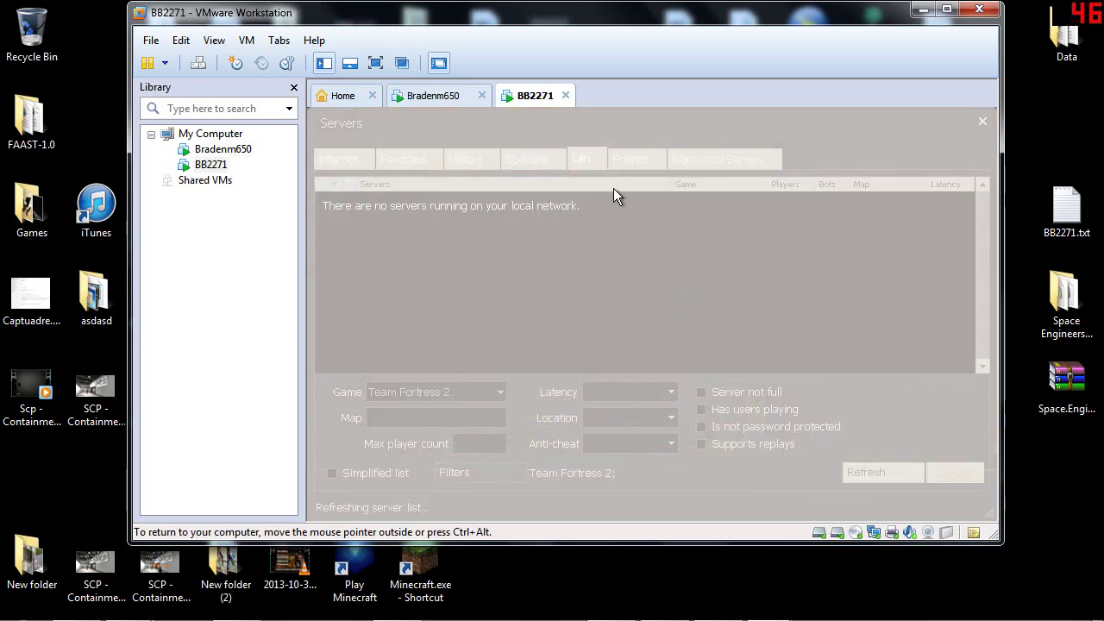
{"action": "left_click", "coordinate": [866, 473]}
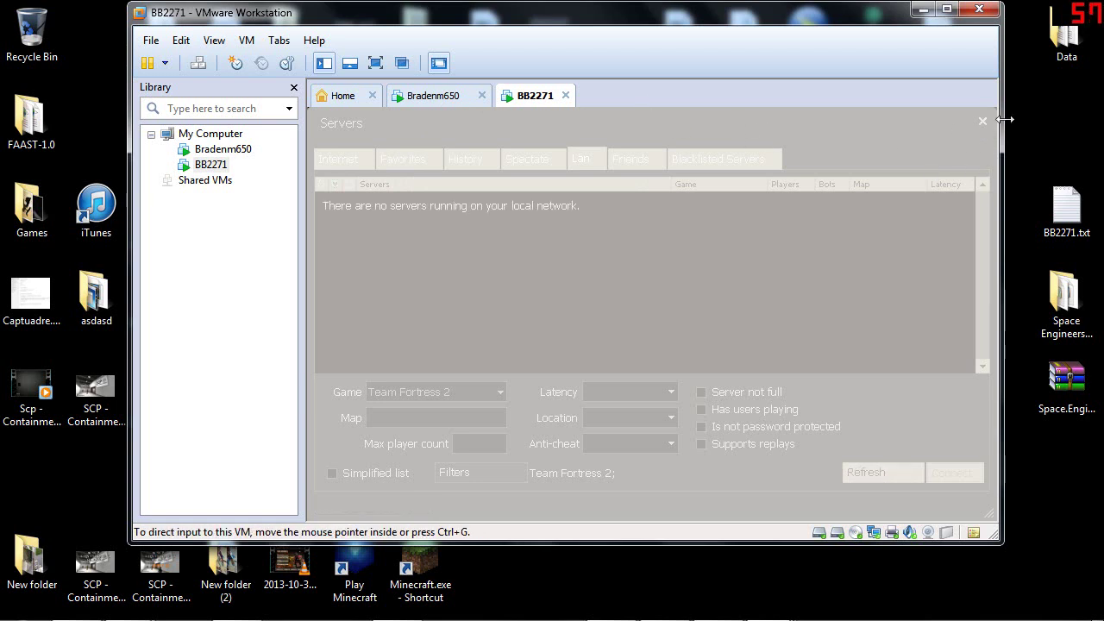
{"action": "left_click", "coordinate": [981, 122]}
Step: Check the server's loading in the Bradenm650 guest, and refresh BB2271's LAN server list once more before closing it
{"action": "left_click", "coordinate": [448, 92]}
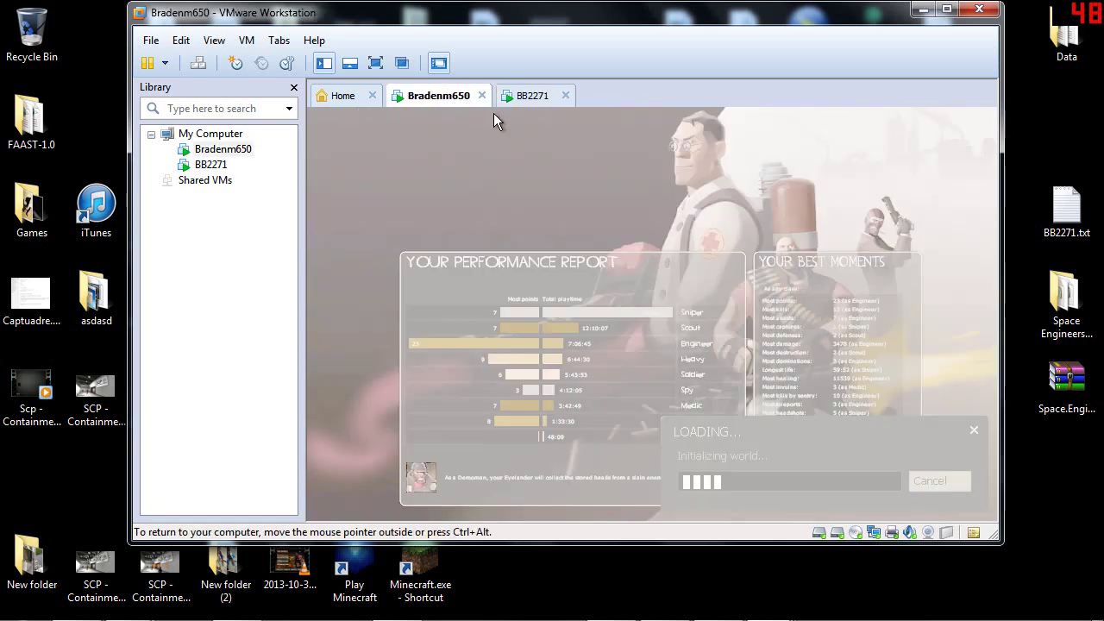
{"action": "left_click", "coordinate": [518, 97]}
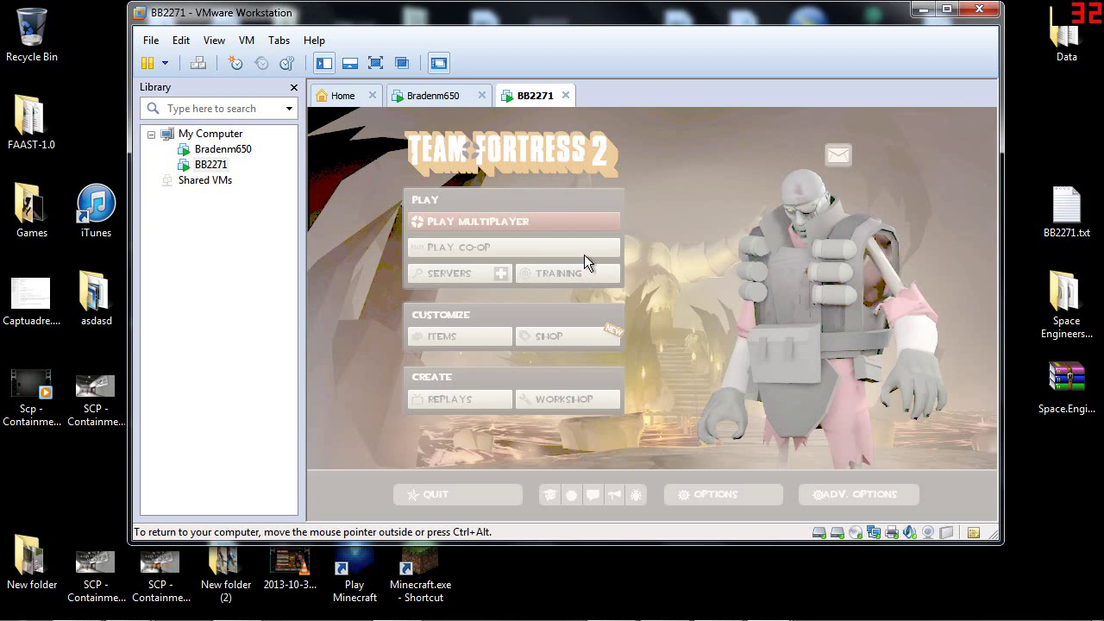
{"action": "left_click", "coordinate": [459, 273]}
{"action": "left_click", "coordinate": [904, 476]}
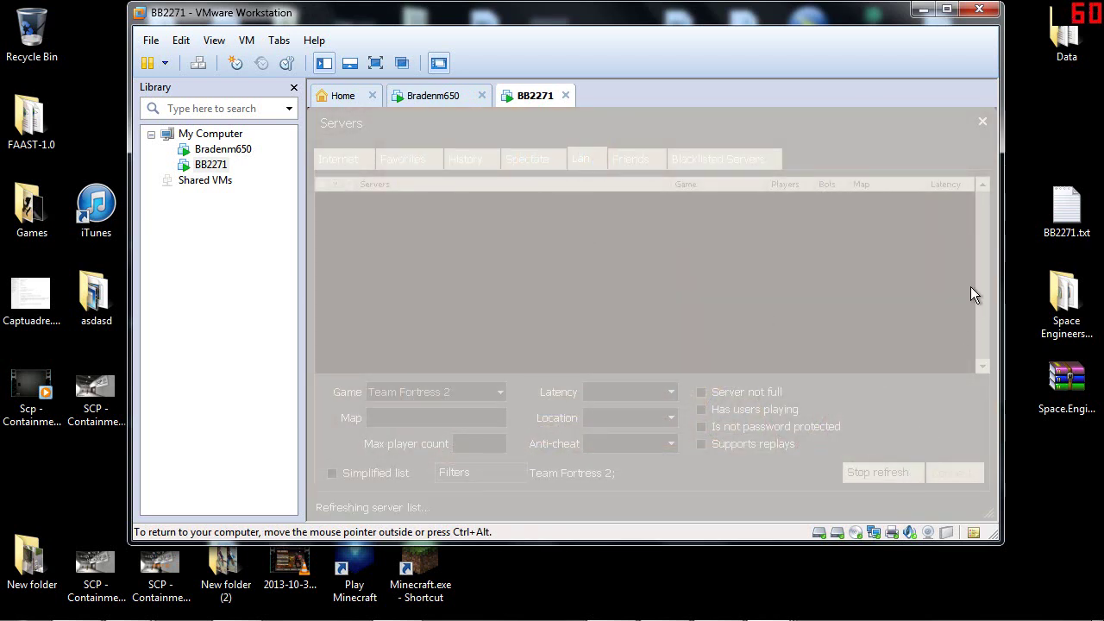
{"action": "left_click", "coordinate": [981, 123]}
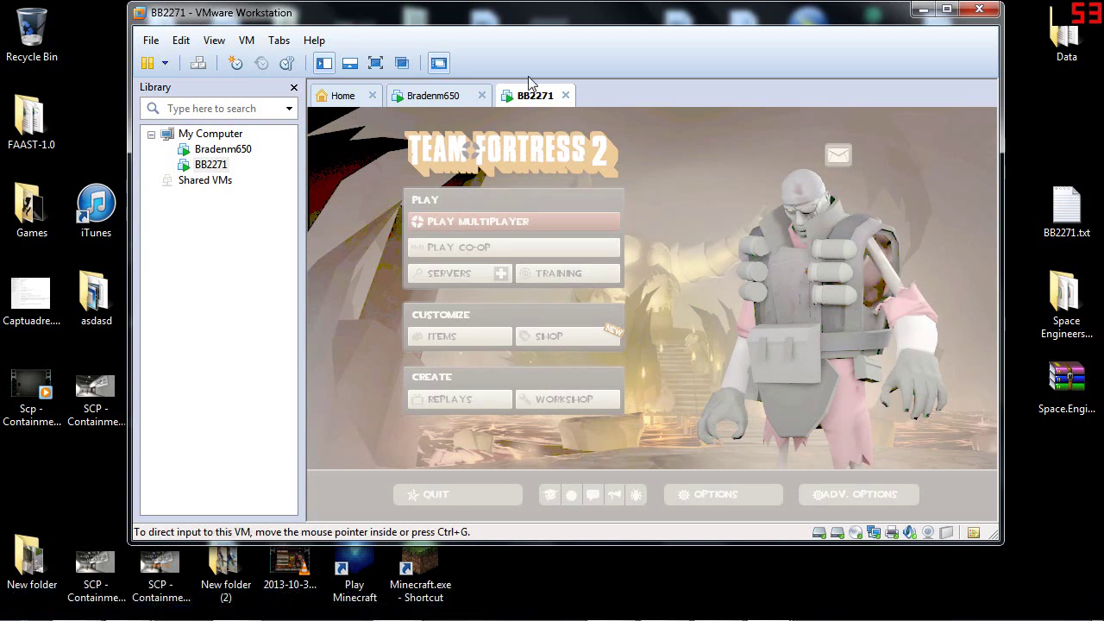
{"action": "left_click", "coordinate": [448, 98]}
{"action": "left_click", "coordinate": [505, 100]}
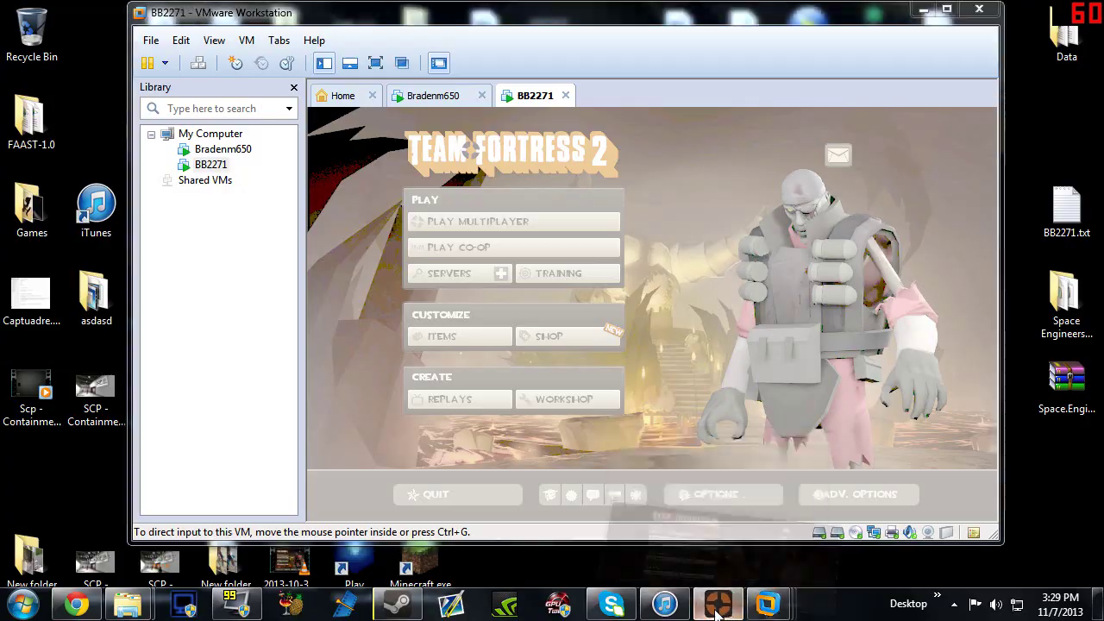
{"action": "left_click", "coordinate": [718, 604]}
{"action": "left_click", "coordinate": [253, 285]}
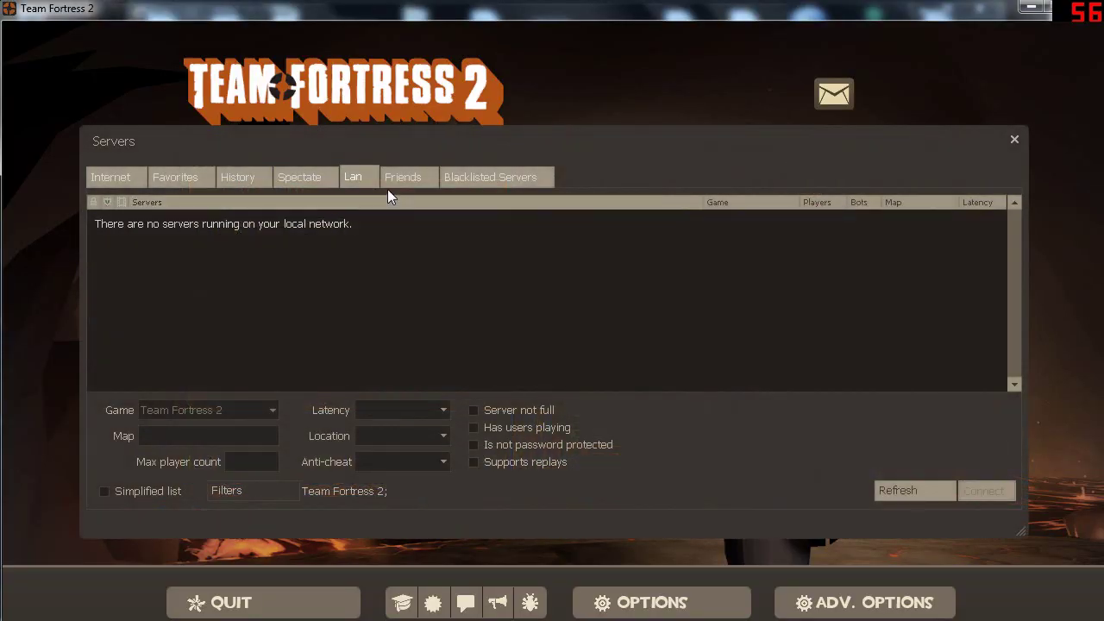
{"action": "left_click", "coordinate": [879, 491]}
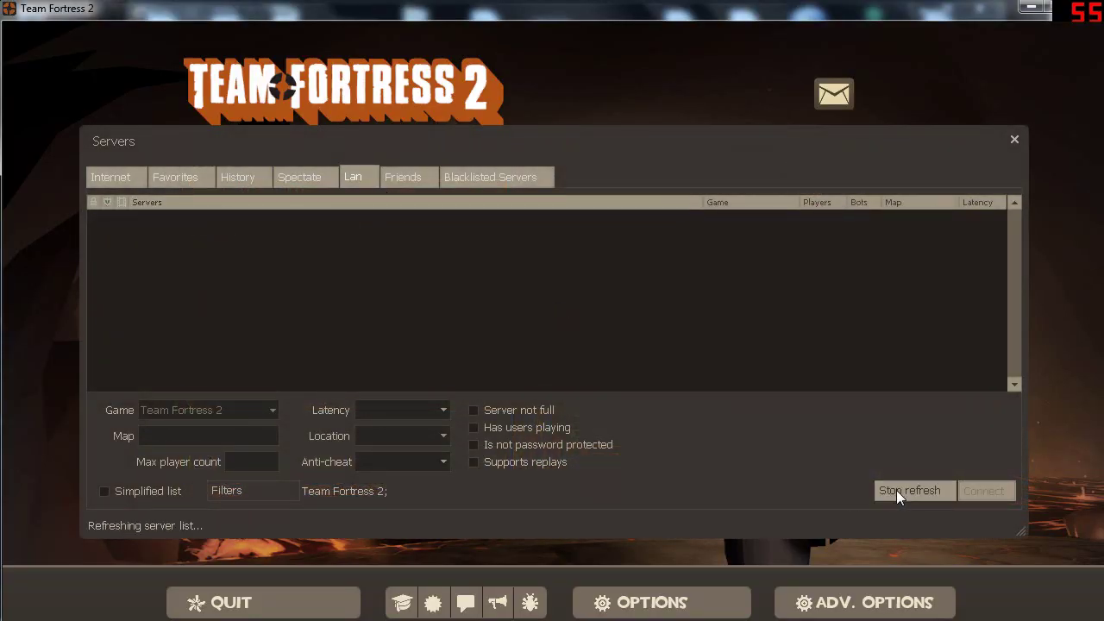
{"action": "left_click", "coordinate": [1030, 7]}
{"action": "left_click", "coordinate": [429, 97]}
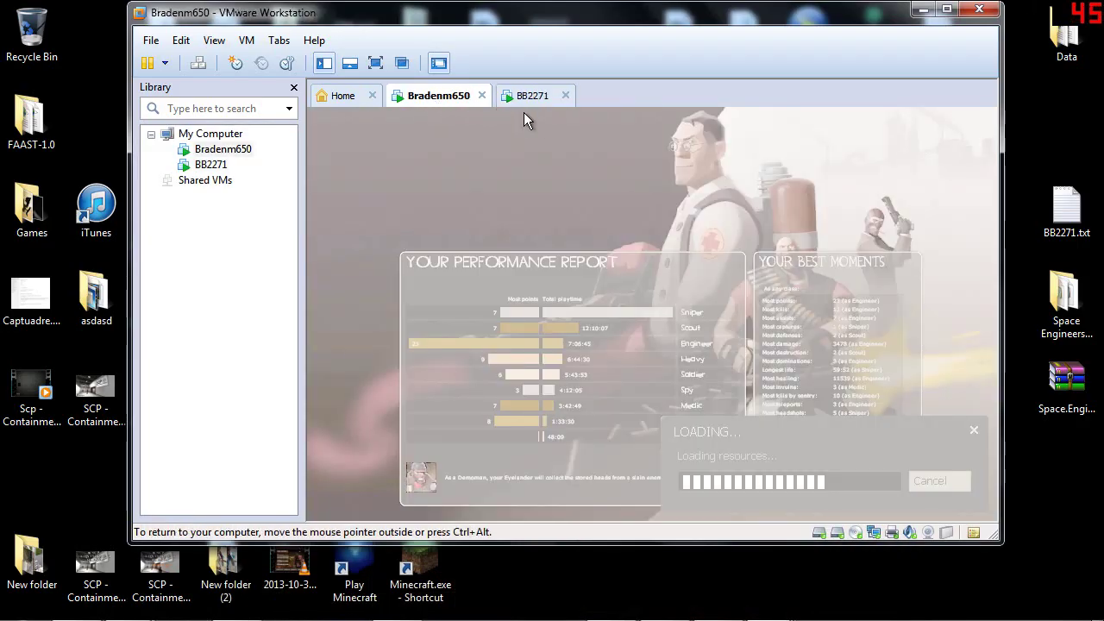
{"action": "left_click", "coordinate": [528, 96]}
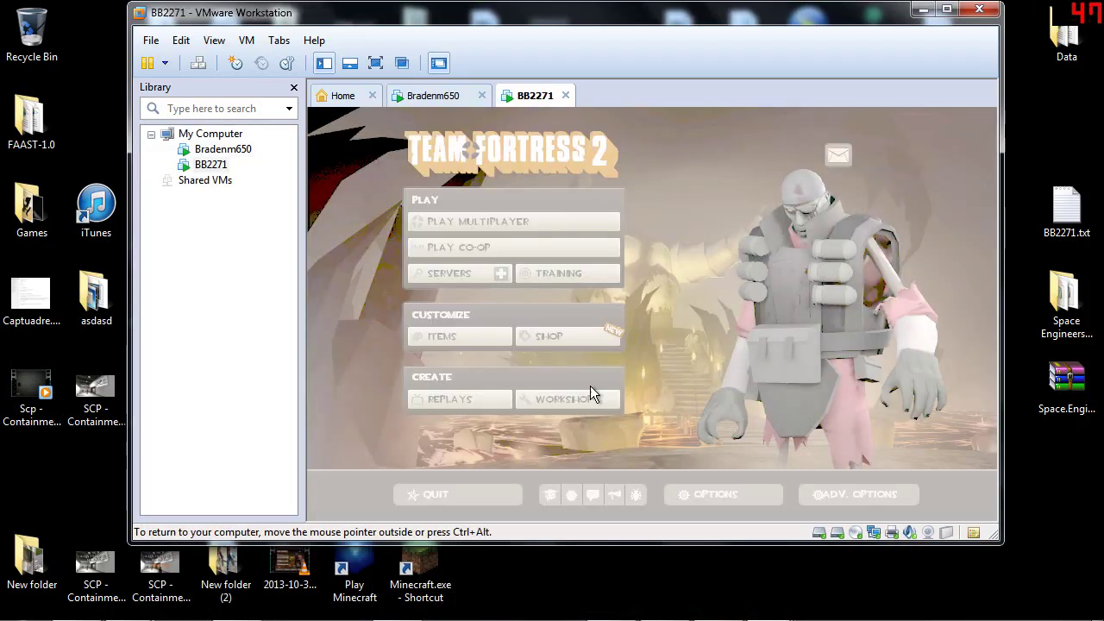
{"action": "left_click", "coordinate": [455, 274]}
{"action": "left_click", "coordinate": [905, 480]}
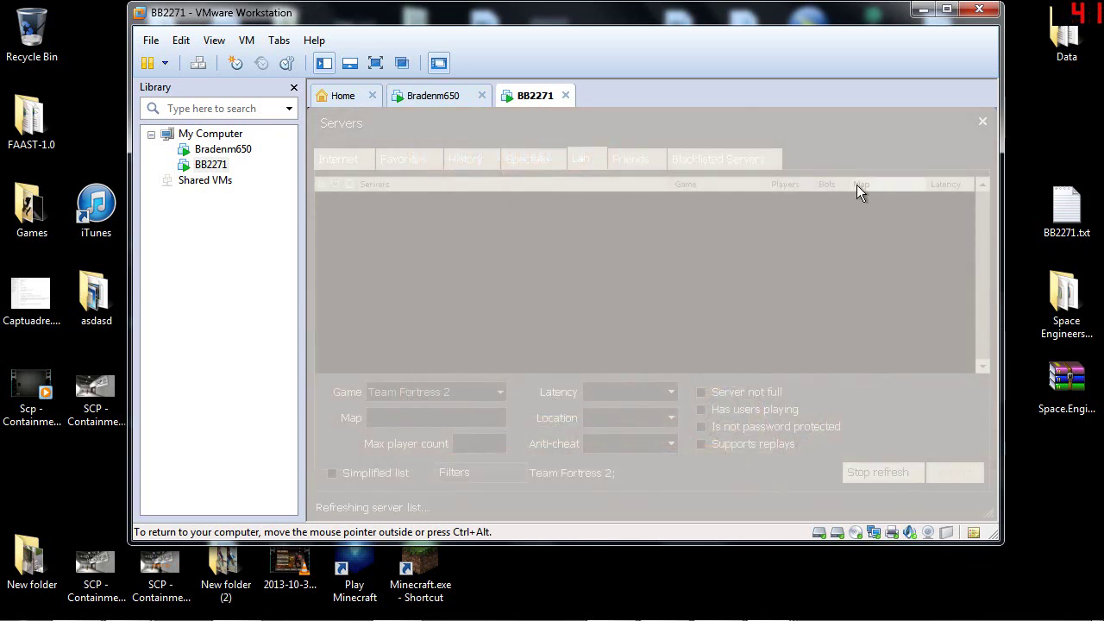
{"action": "left_click", "coordinate": [434, 114]}
{"action": "left_click", "coordinate": [433, 96]}
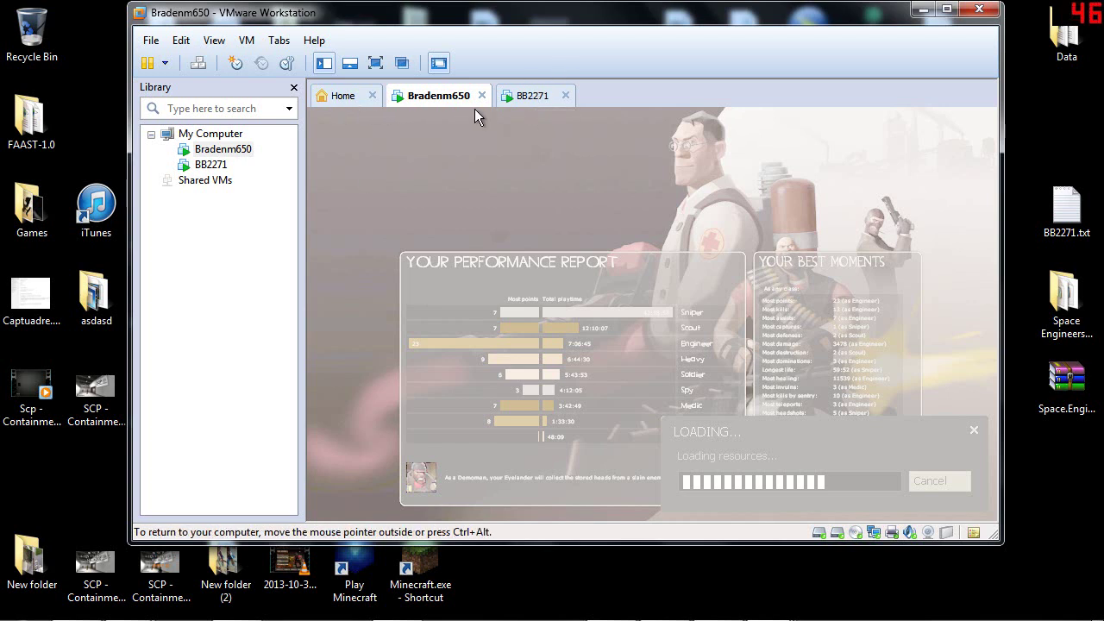
{"action": "left_click", "coordinate": [514, 101]}
{"action": "left_click", "coordinate": [451, 96]}
{"action": "left_click", "coordinate": [525, 101]}
{"action": "left_click", "coordinate": [418, 96]}
{"action": "left_click", "coordinate": [514, 97]}
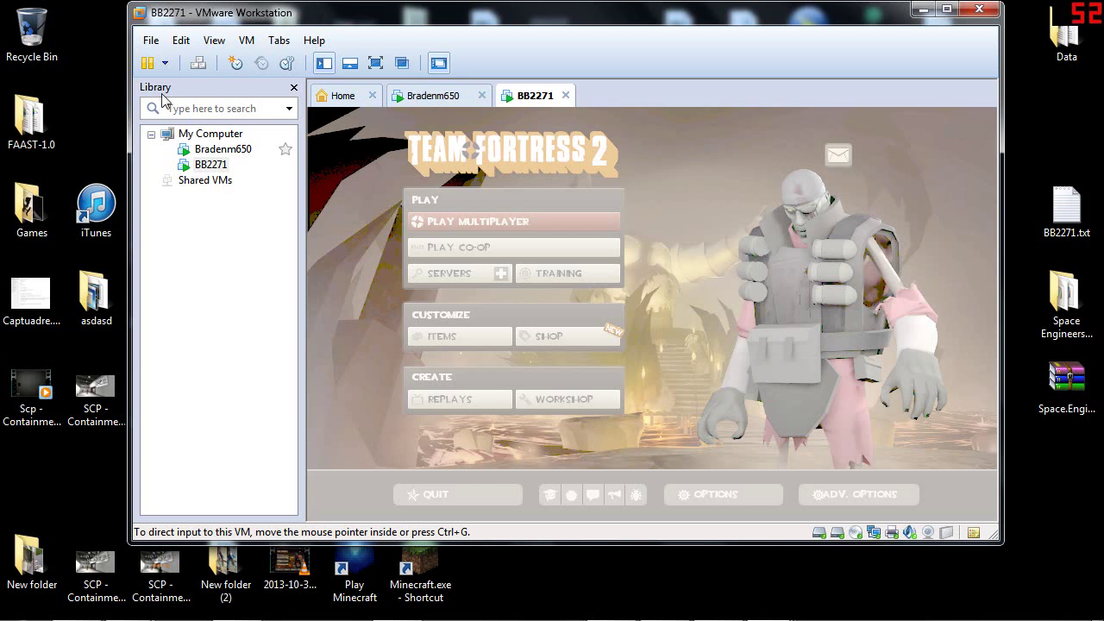
Step: Examine the management options of the Bradenm650 virtual machine, including Clone, and close them without choosing anything
{"action": "right_click", "coordinate": [217, 158]}
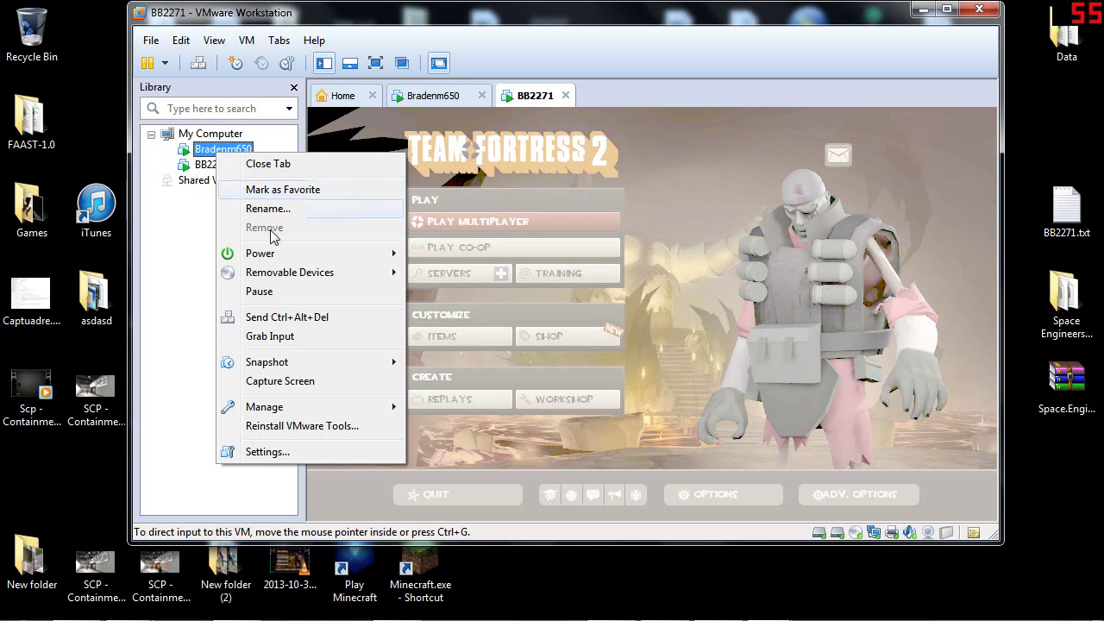
{"action": "left_click", "coordinate": [192, 266]}
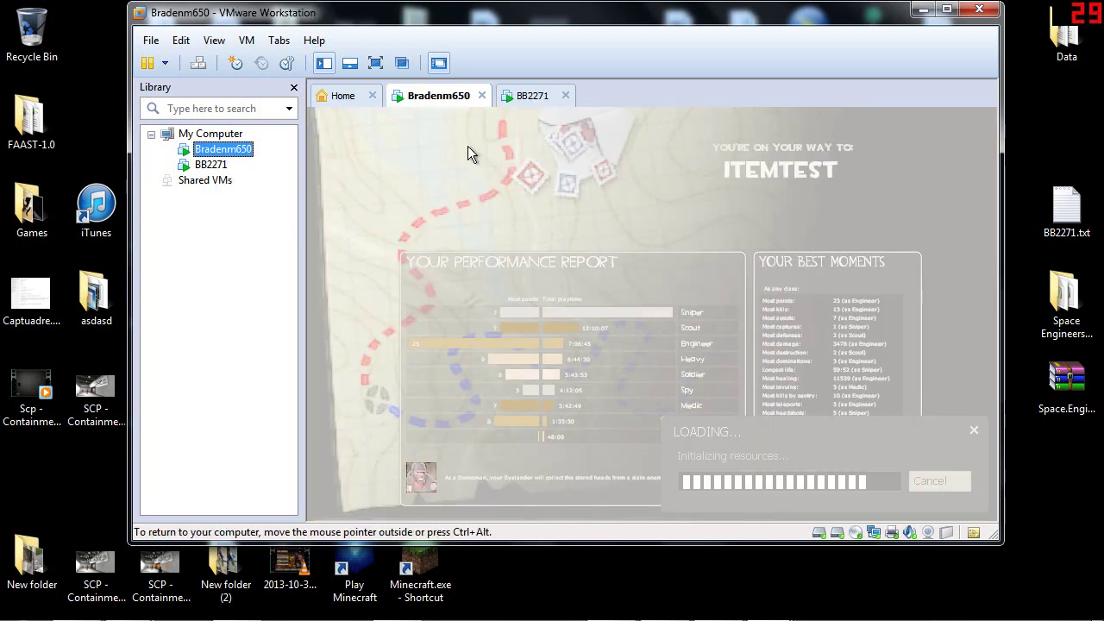
{"action": "right_click", "coordinate": [226, 152]}
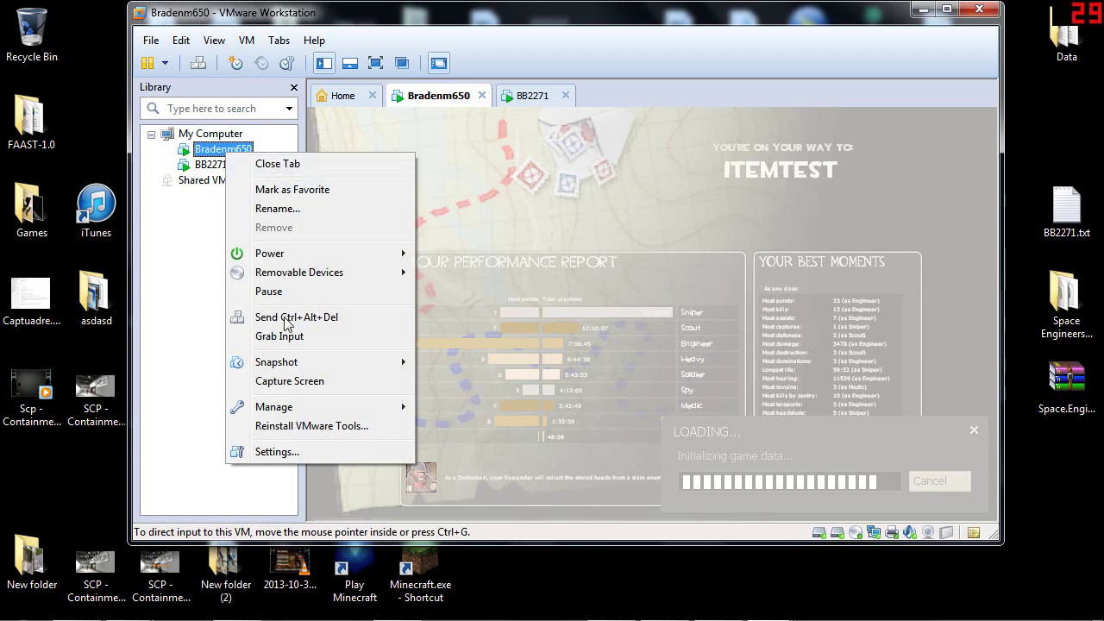
{"action": "mouse_move", "coordinate": [298, 410]}
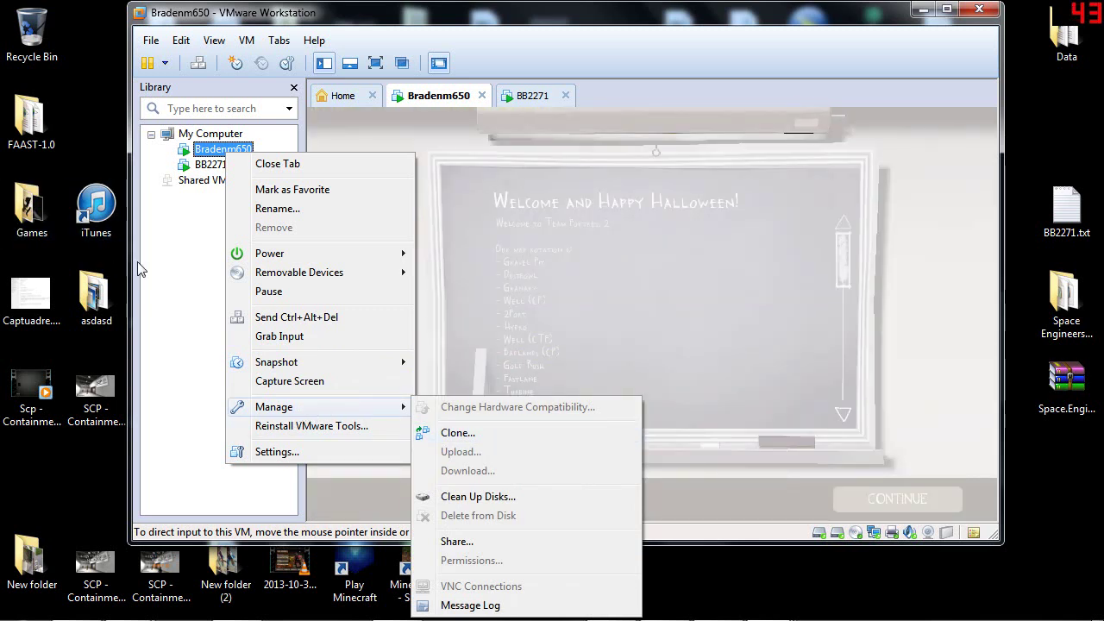
{"action": "left_click", "coordinate": [220, 199]}
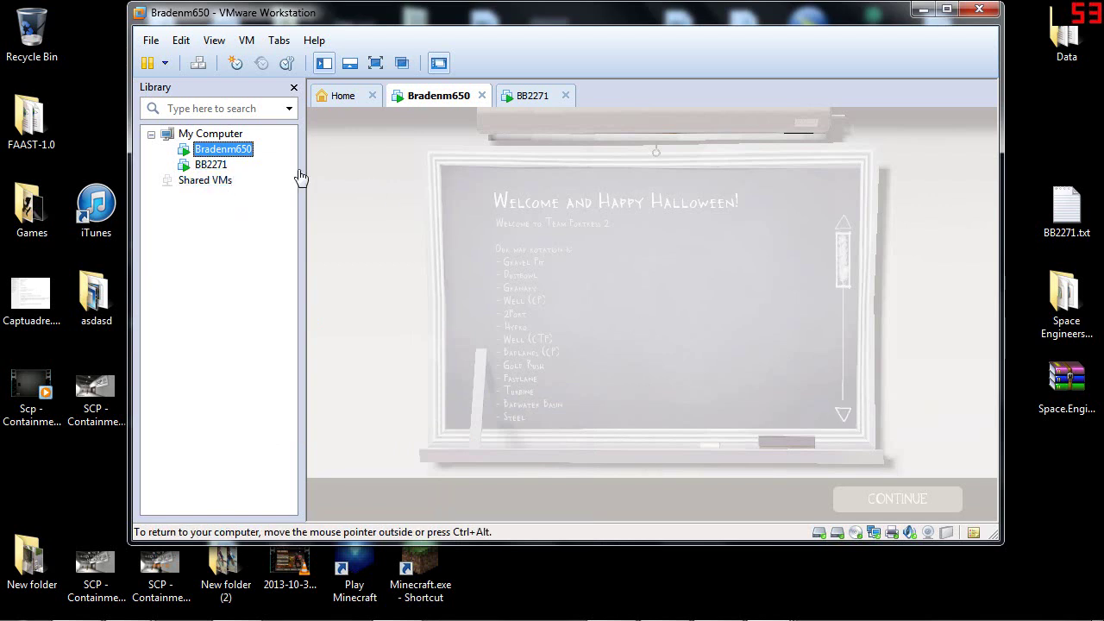
{"action": "left_click", "coordinate": [912, 499]}
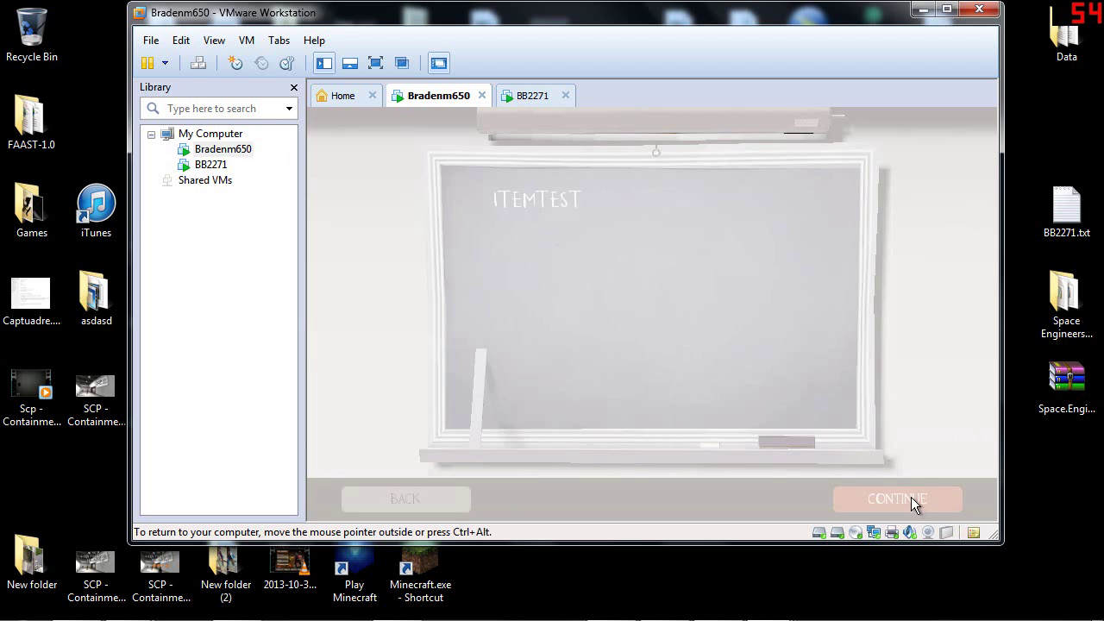
{"action": "left_click", "coordinate": [912, 499]}
{"action": "left_click", "coordinate": [676, 330]}
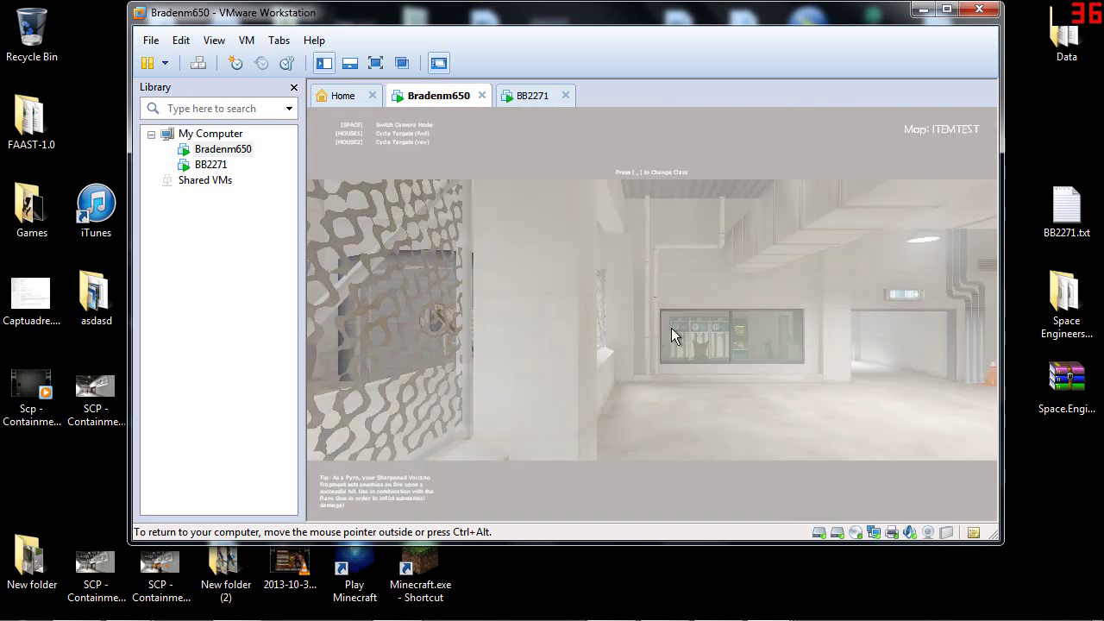
{"action": "left_click", "coordinate": [419, 166]}
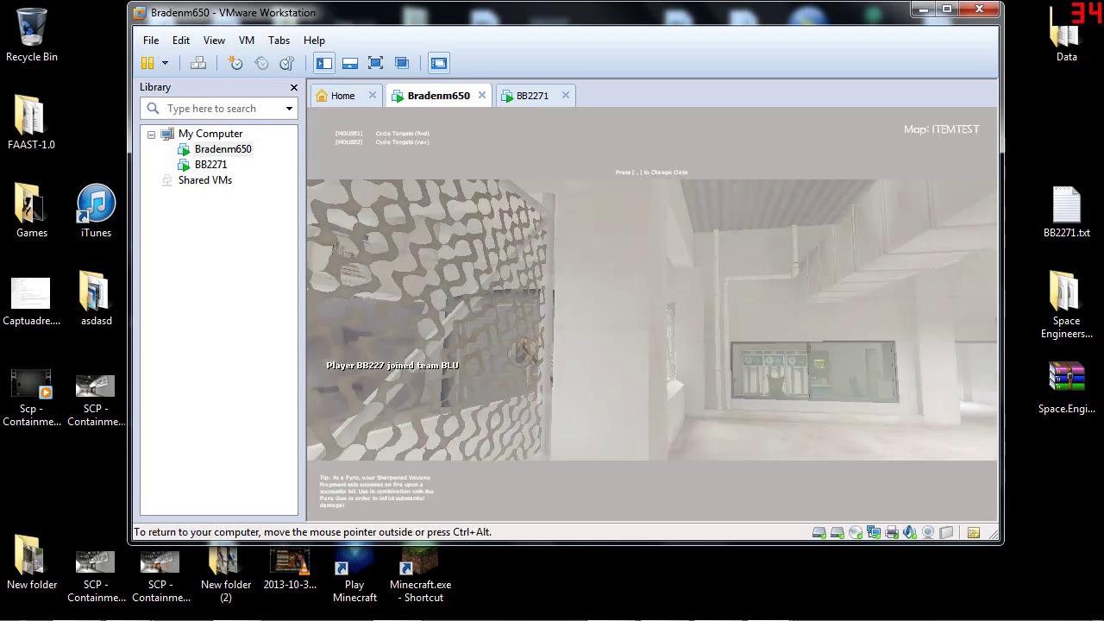
{"action": "key", "text": "2"}
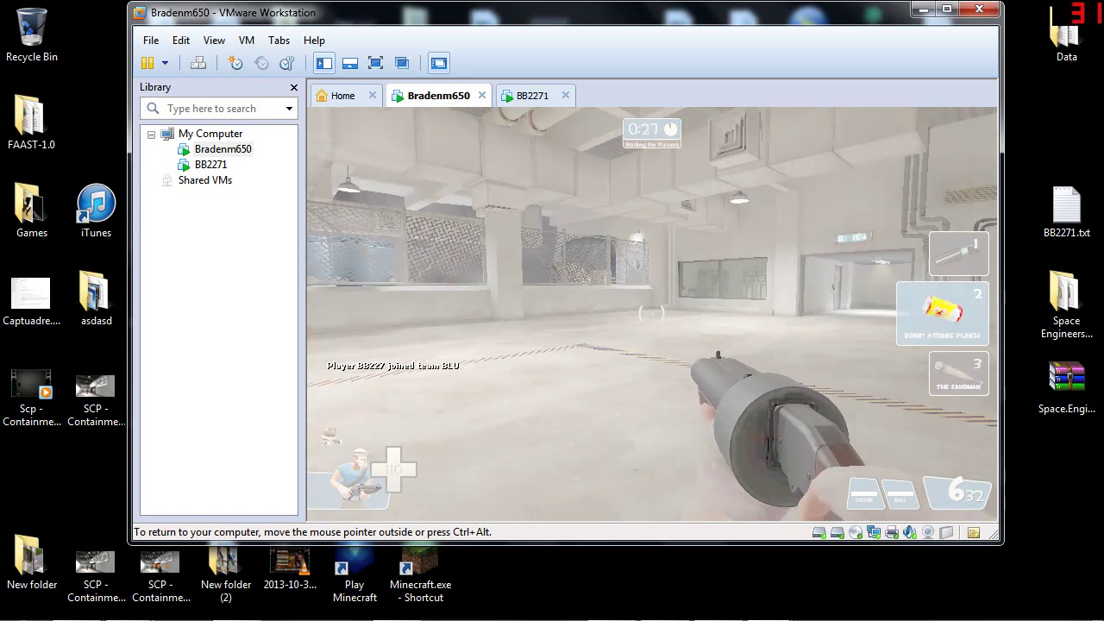
Step: Release input from the Bradenm650 guest, and open and refresh the LAN server list in the BB2271 guest
{"action": "key", "text": "ctrl+alt"}
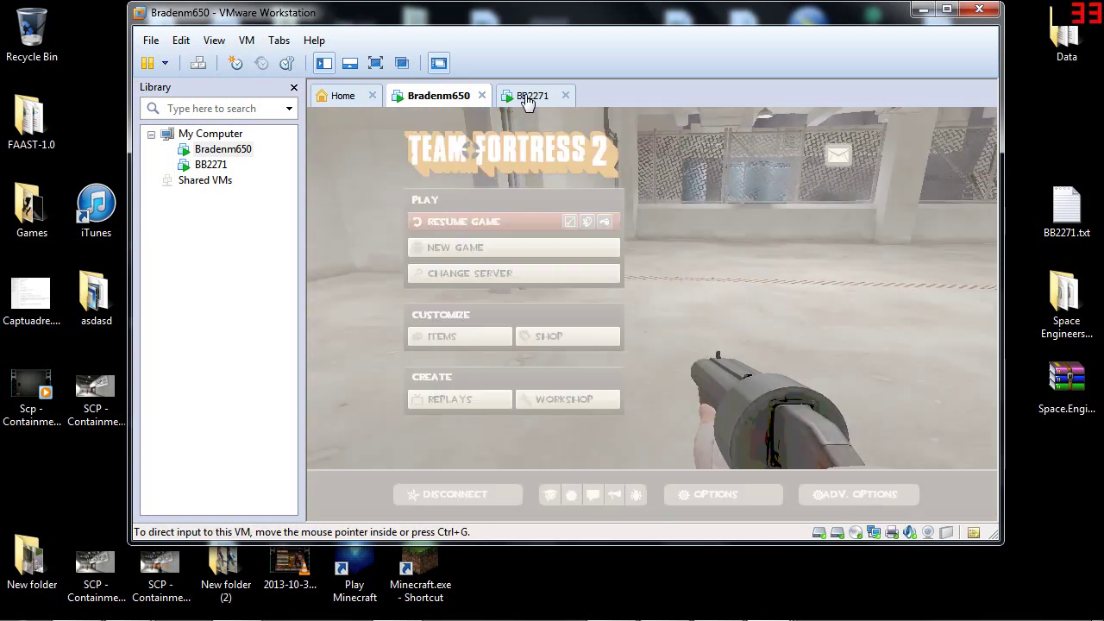
{"action": "left_click", "coordinate": [527, 98]}
{"action": "left_click", "coordinate": [458, 268]}
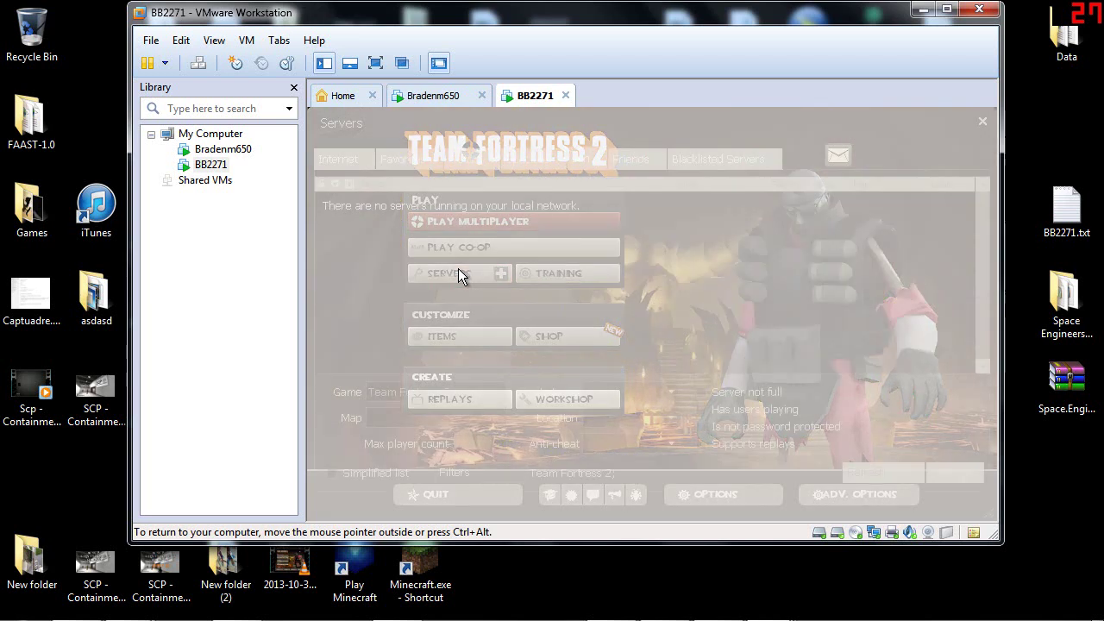
{"action": "left_click", "coordinate": [865, 475]}
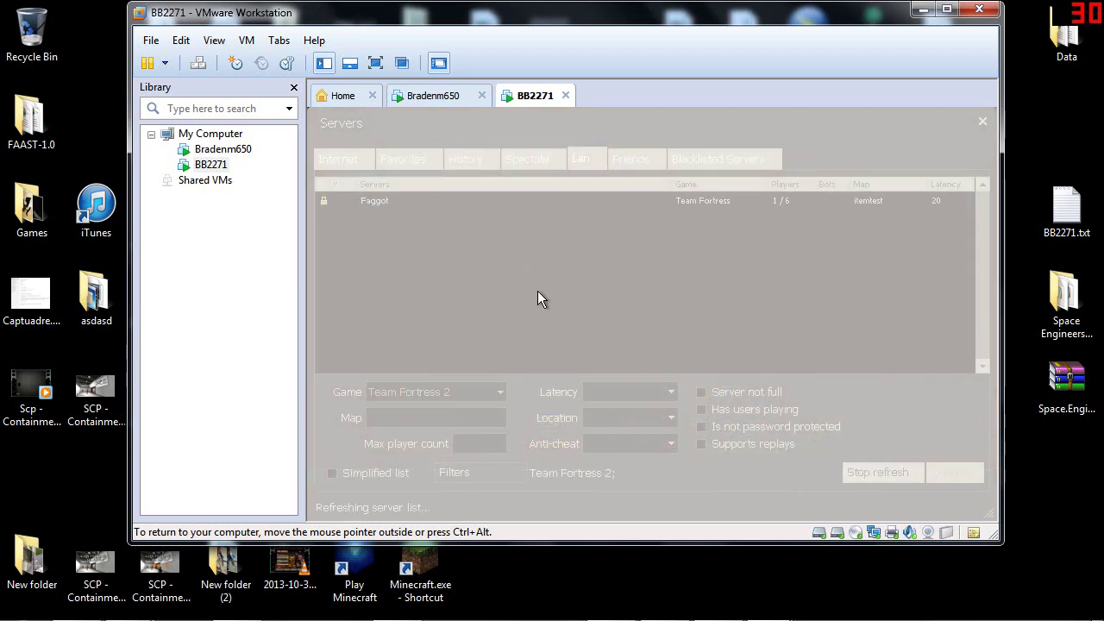
Step: In the BB2271 guest, connect to the listed LAN server on the itemtest map and enter the server password
{"action": "double_click", "coordinate": [481, 200]}
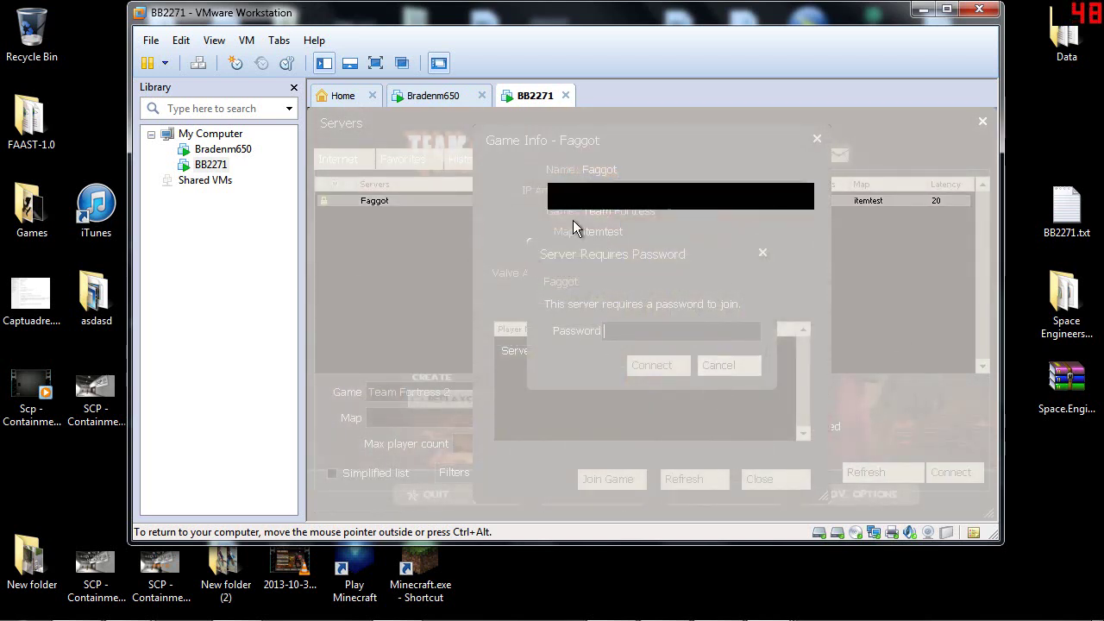
{"action": "type", "text": "*"}
{"action": "left_click", "coordinate": [644, 365]}
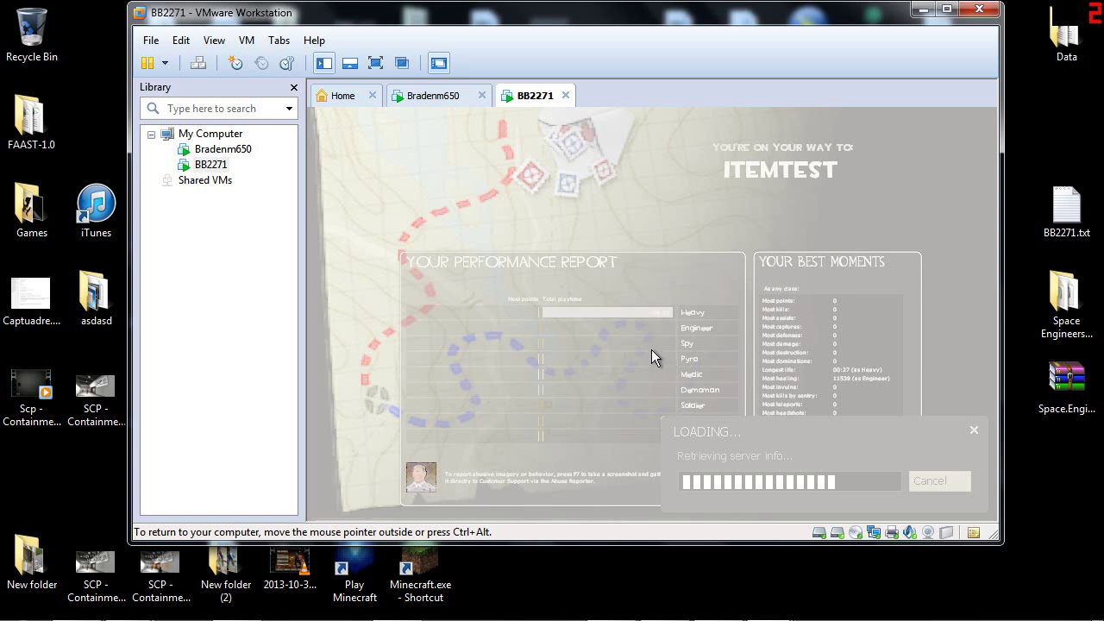
Step: Resume the game in the Bradenm650 guest and check the chat for players joining, then close the chat
{"action": "left_click", "coordinate": [435, 96]}
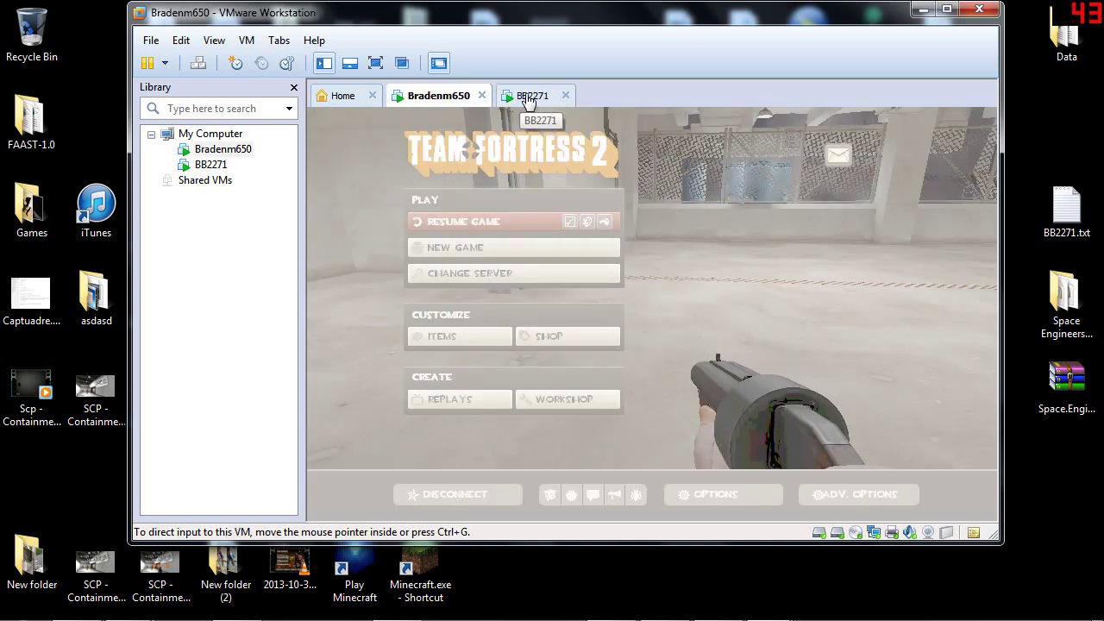
{"action": "left_click", "coordinate": [507, 220]}
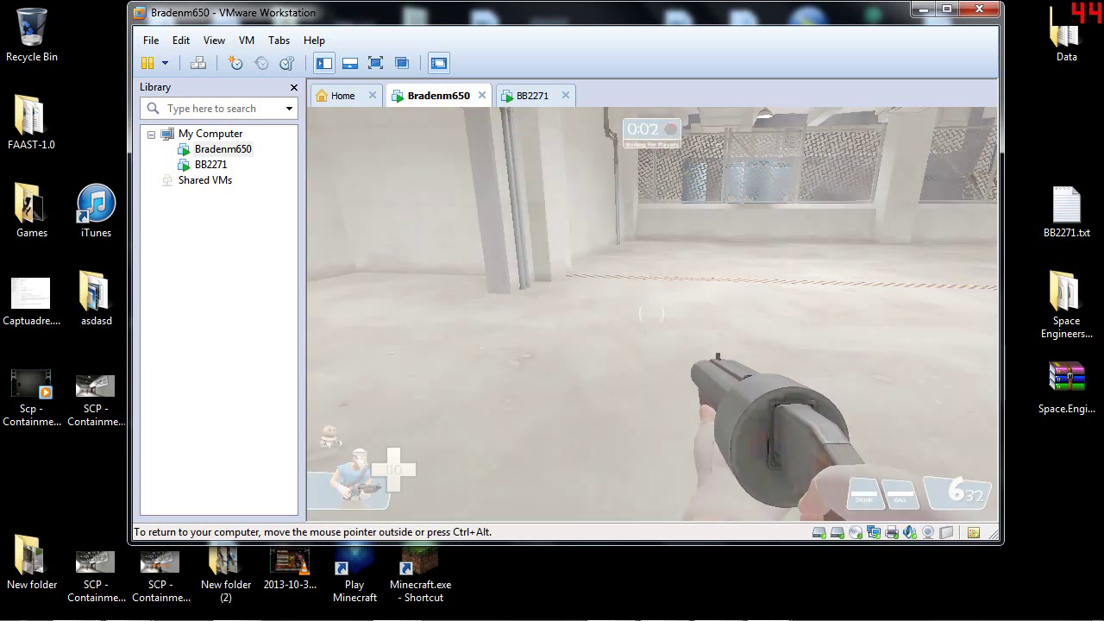
{"action": "key", "text": "y"}
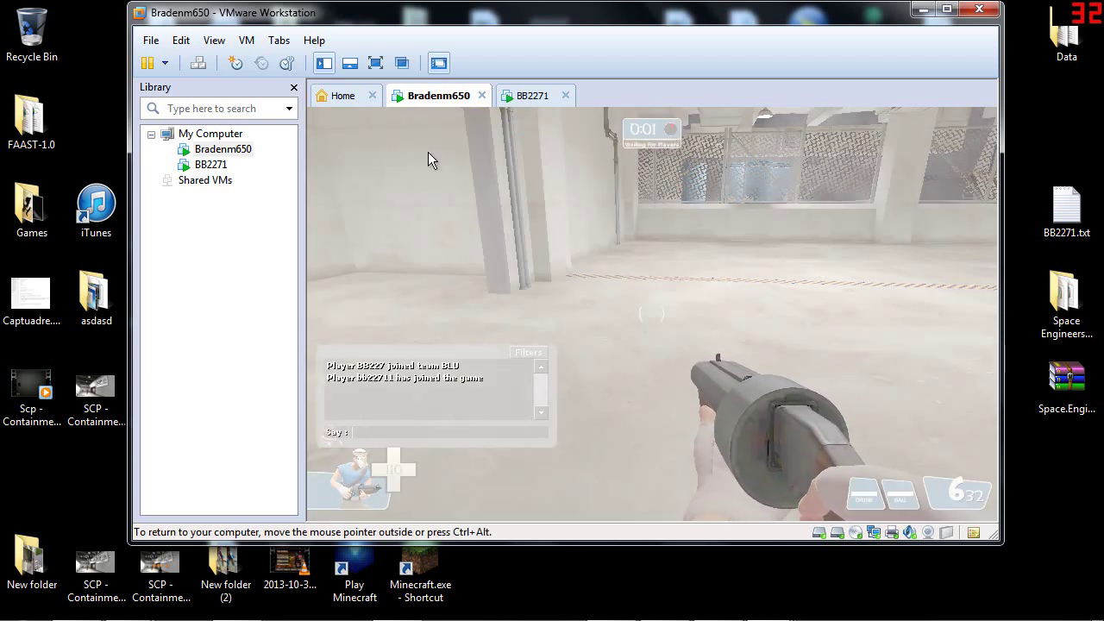
{"action": "key", "text": "Escape"}
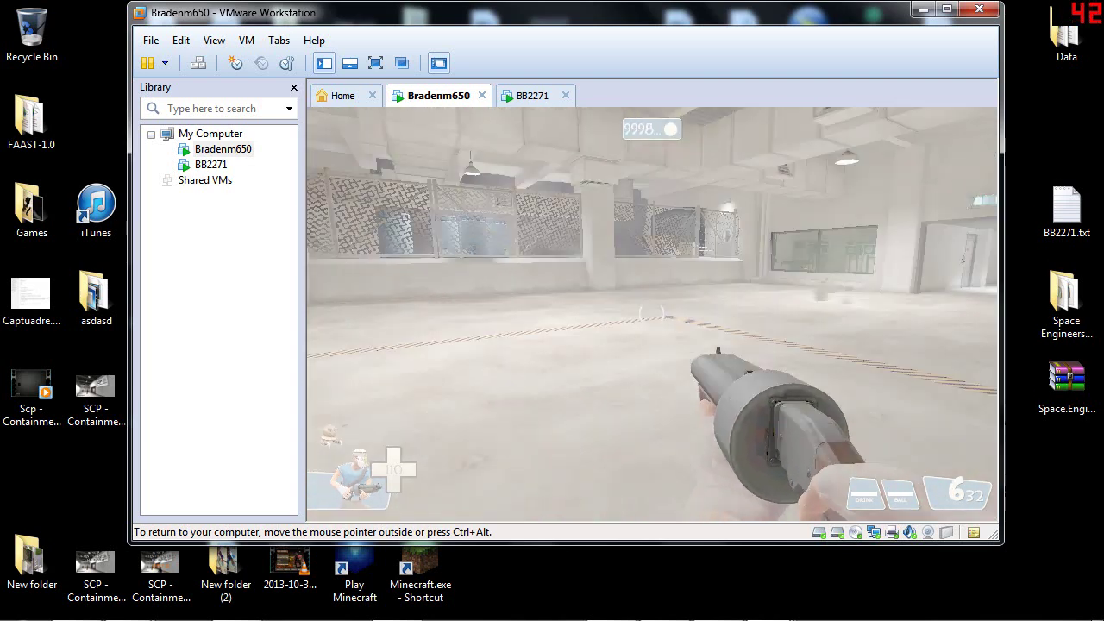
Step: Fire and reload the Scout's scattergun in the Bradenm650 guest, switch to the bat, and move around the map
{"action": "left_click", "coordinate": [651, 313]}
{"action": "left_click", "coordinate": [651, 313]}
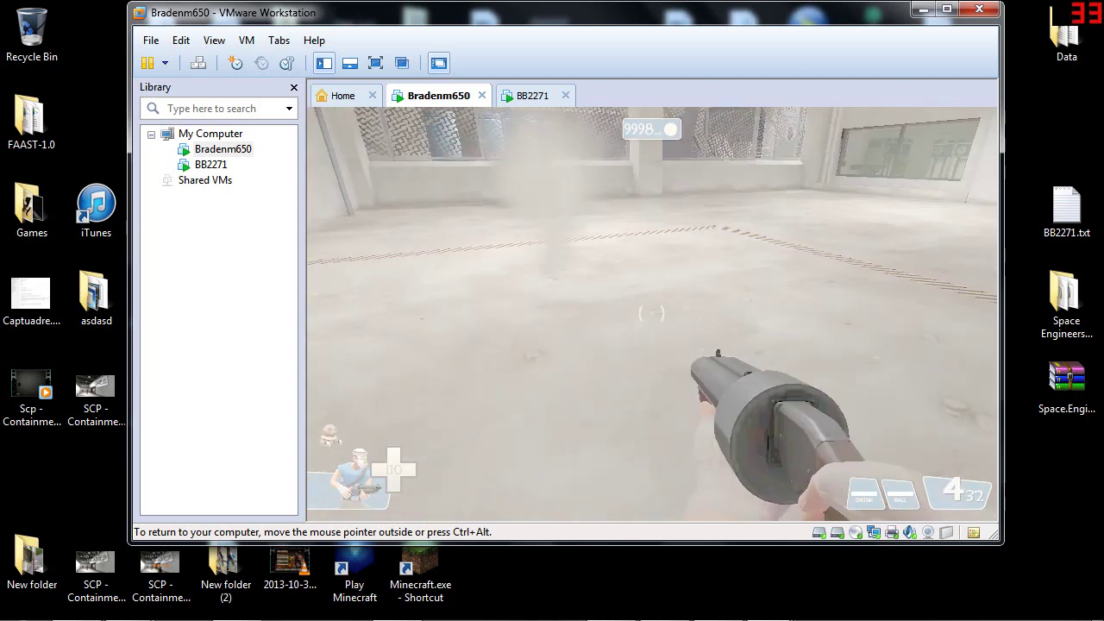
{"action": "left_click", "coordinate": [651, 313]}
{"action": "key", "text": "r"}
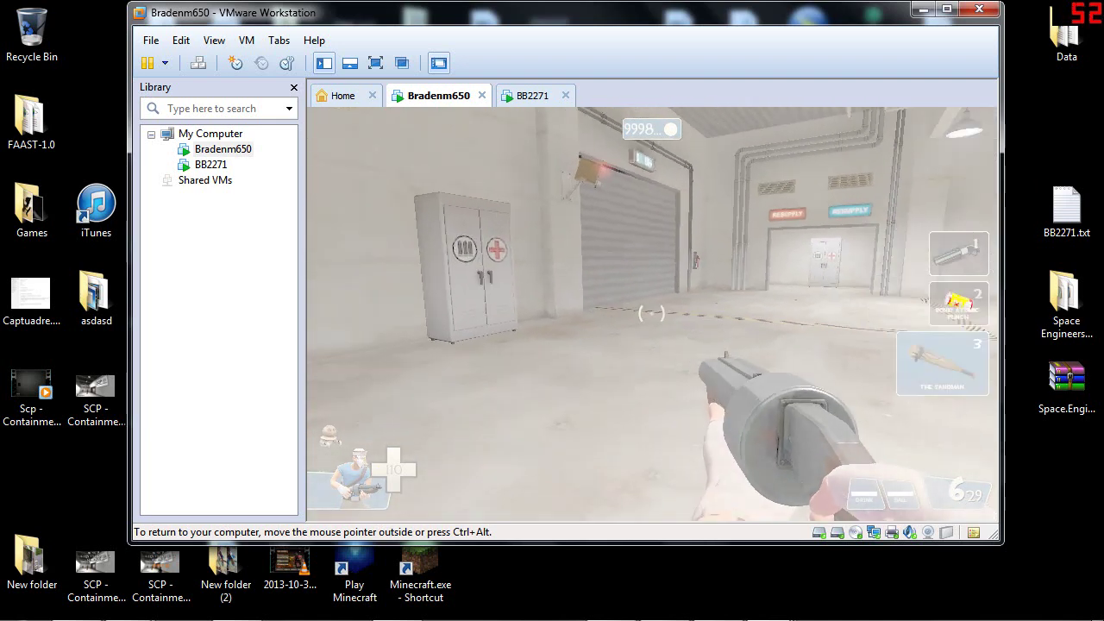
{"action": "key", "text": "3"}
{"action": "key", "text": "w"}
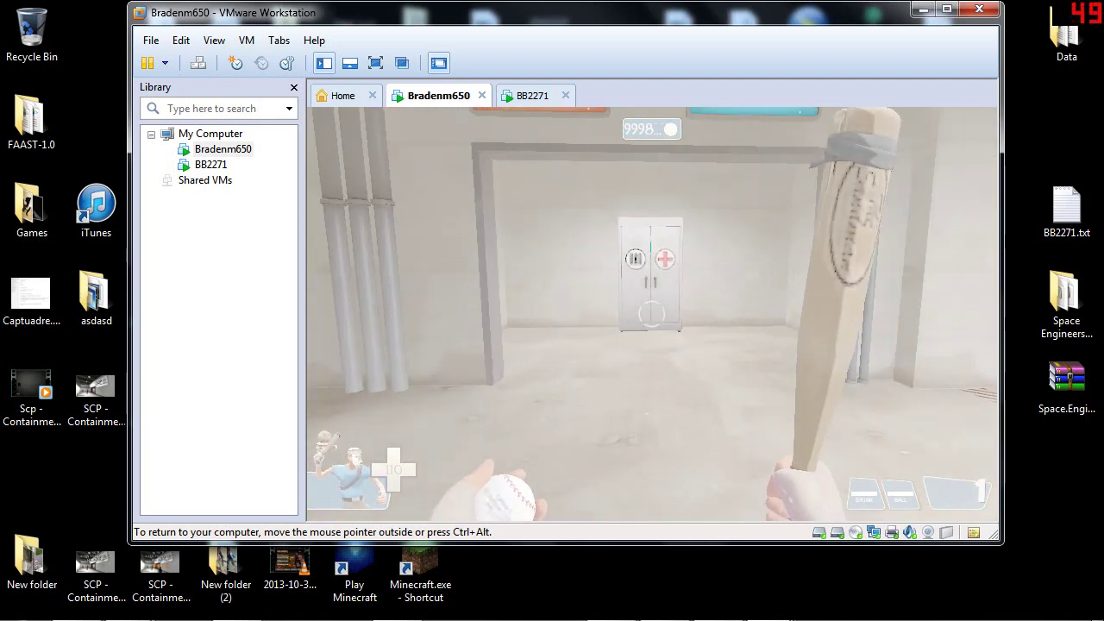
{"action": "key", "text": "s"}
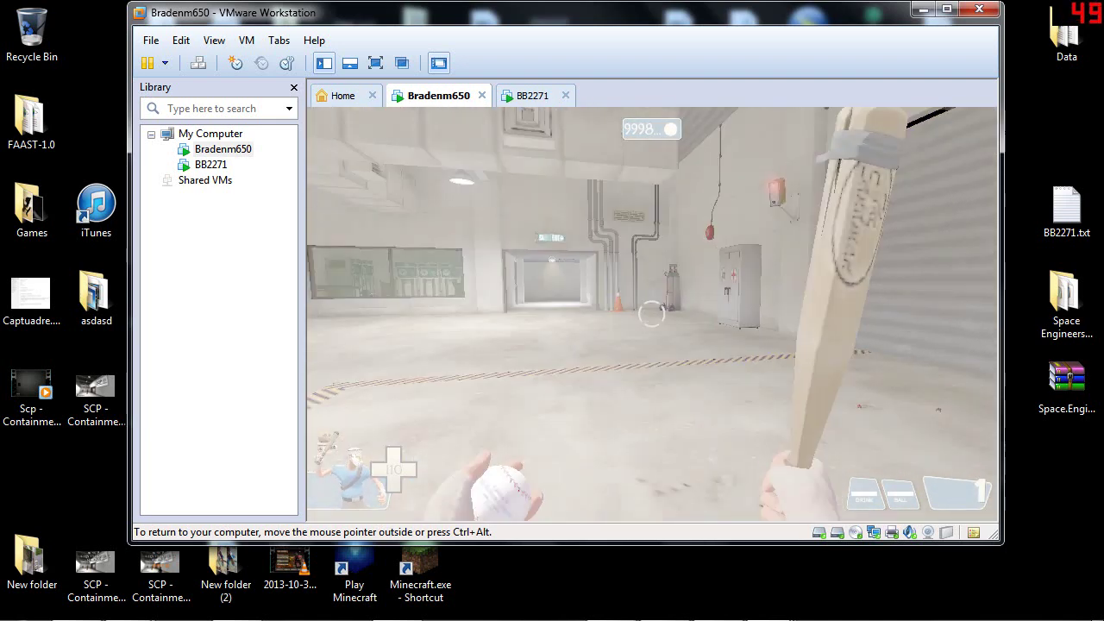
{"action": "key", "text": "w"}
Step: Pause the Bradenm650 game, check the BB2271 guest's loading progress, and return to the Bradenm650 guest
{"action": "key", "text": "Escape"}
{"action": "key", "text": "Escape"}
{"action": "key", "text": "Escape"}
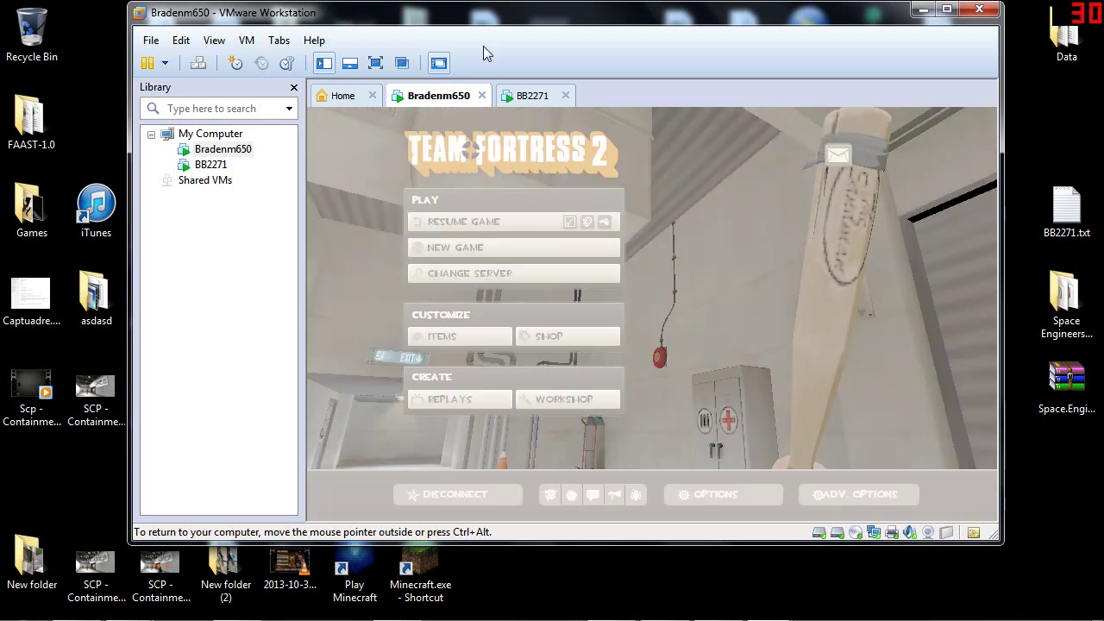
{"action": "left_click", "coordinate": [535, 94]}
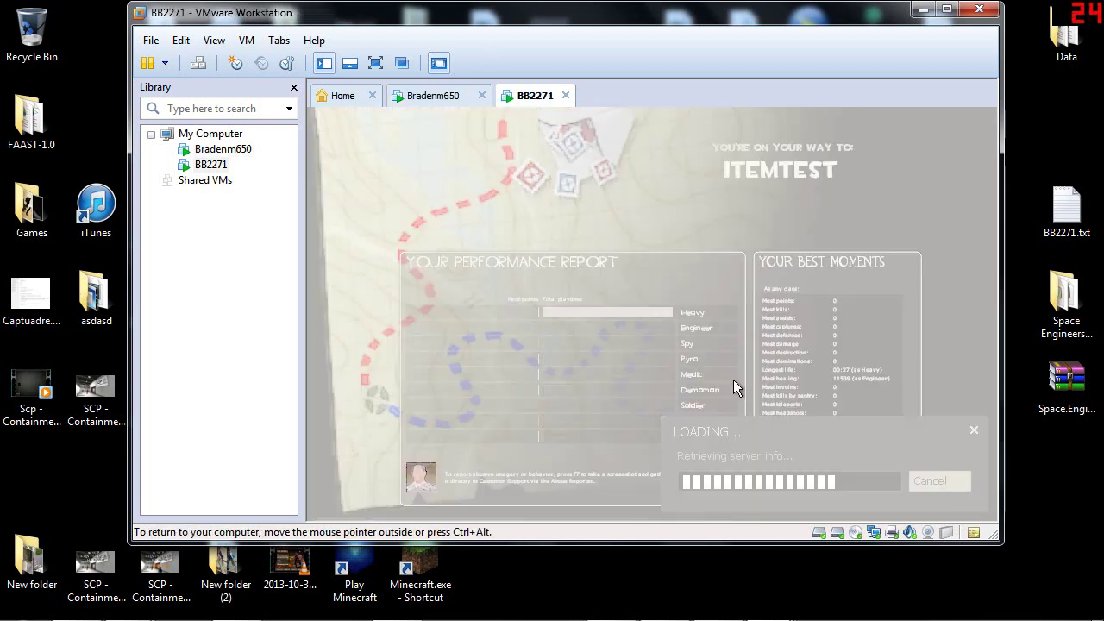
{"action": "left_click", "coordinate": [424, 93]}
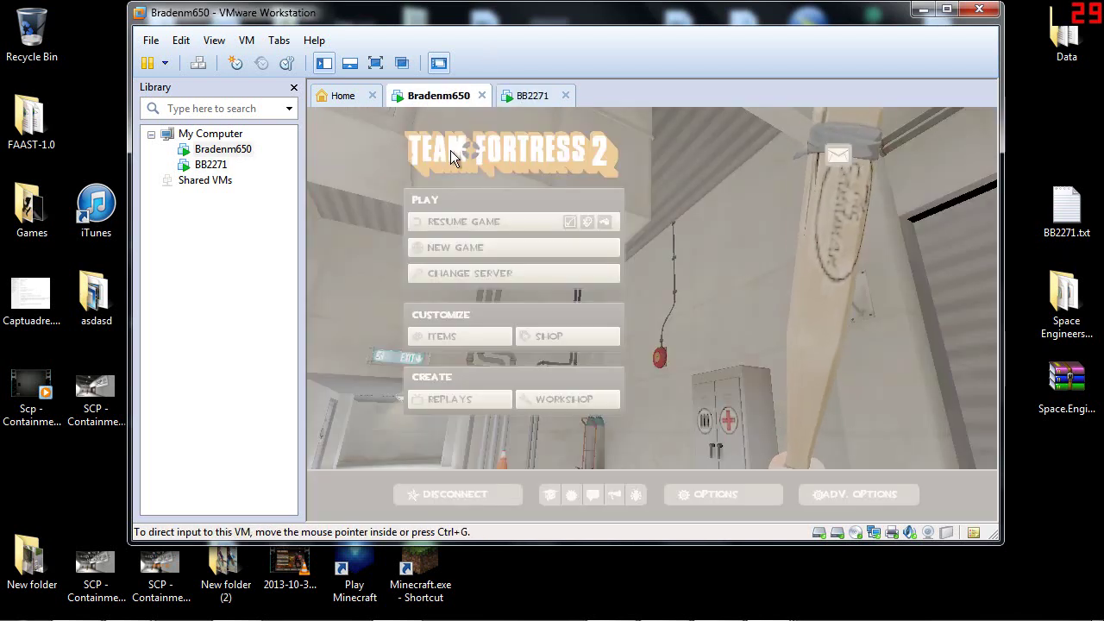
Step: Resume the Bradenm650 game, switch from the bat to the scattergun, and pause the game again
{"action": "left_click", "coordinate": [506, 220]}
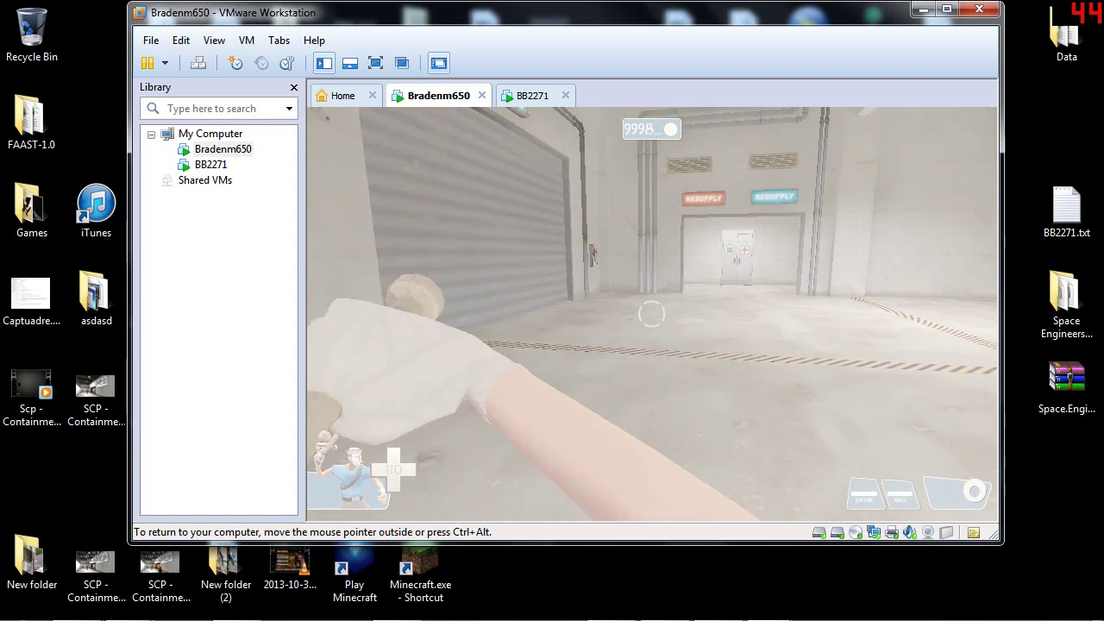
{"action": "key", "text": "3"}
{"action": "key", "text": "1"}
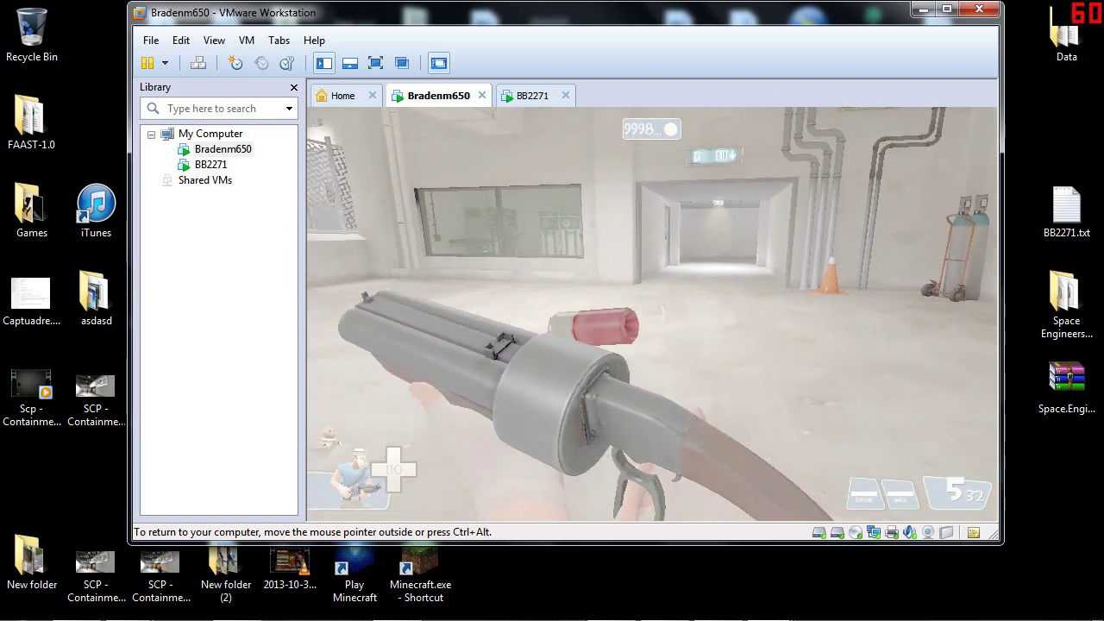
{"action": "key", "text": "Escape"}
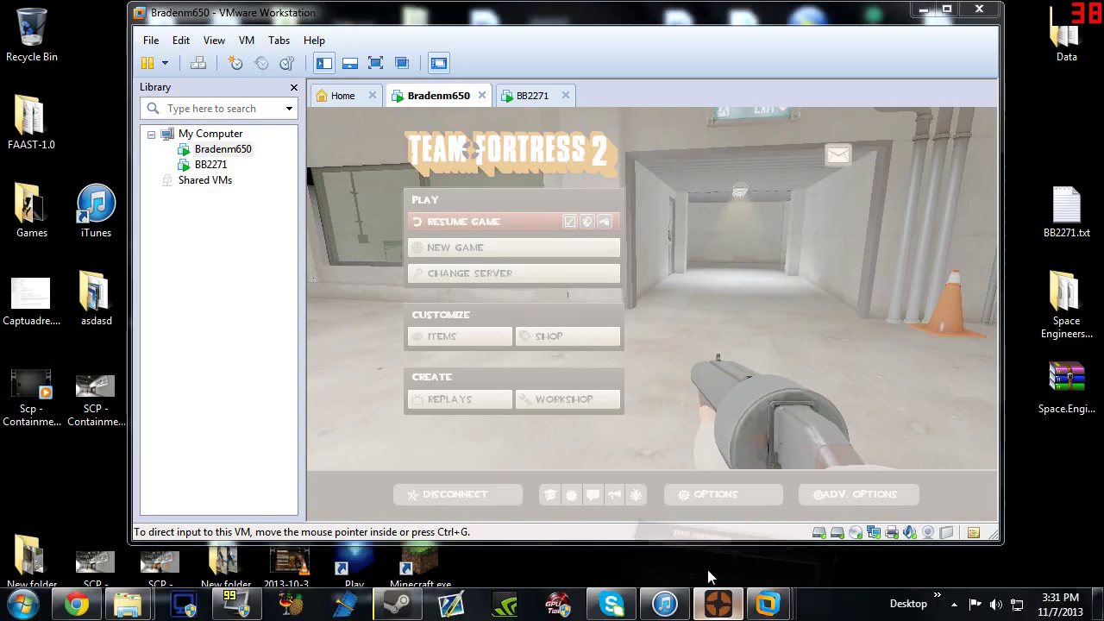
Step: Switch to the host's Team Fortress 2, refresh its LAN server list, and minimize the game
{"action": "left_click", "coordinate": [718, 606]}
{"action": "left_click", "coordinate": [883, 490]}
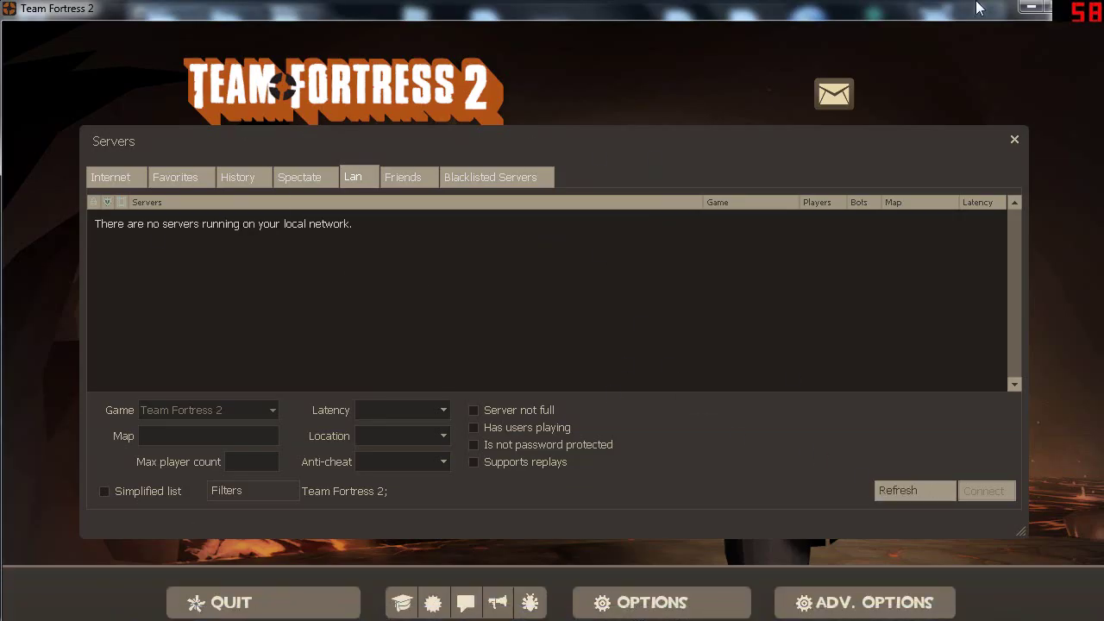
{"action": "left_click", "coordinate": [1030, 8]}
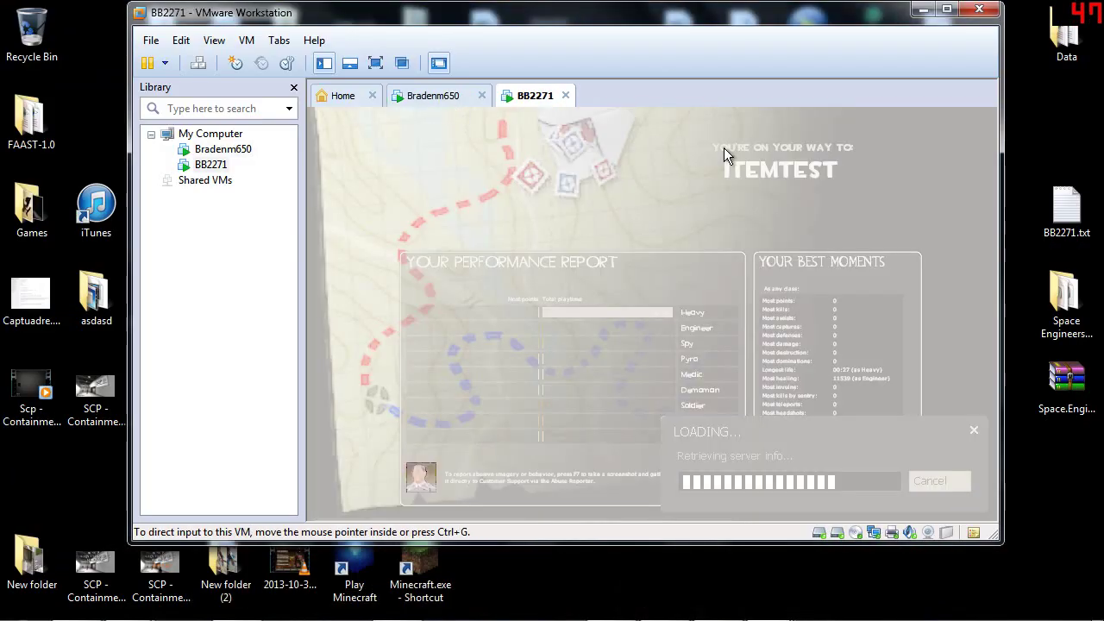
{"action": "left_click", "coordinate": [433, 96]}
{"action": "key", "text": "Escape"}
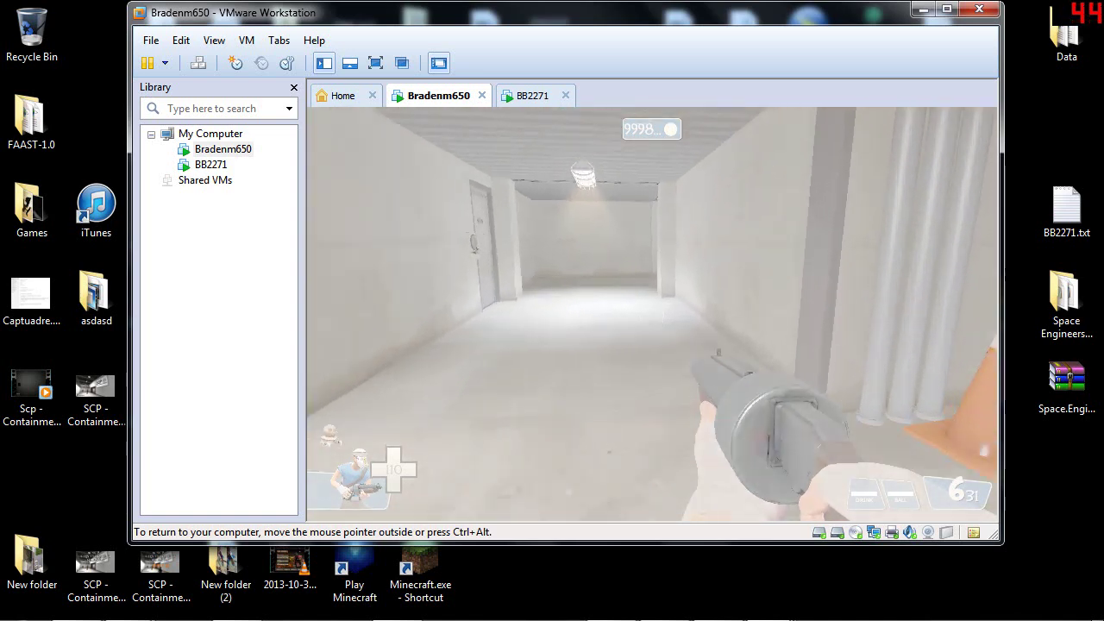
{"action": "key", "text": "3"}
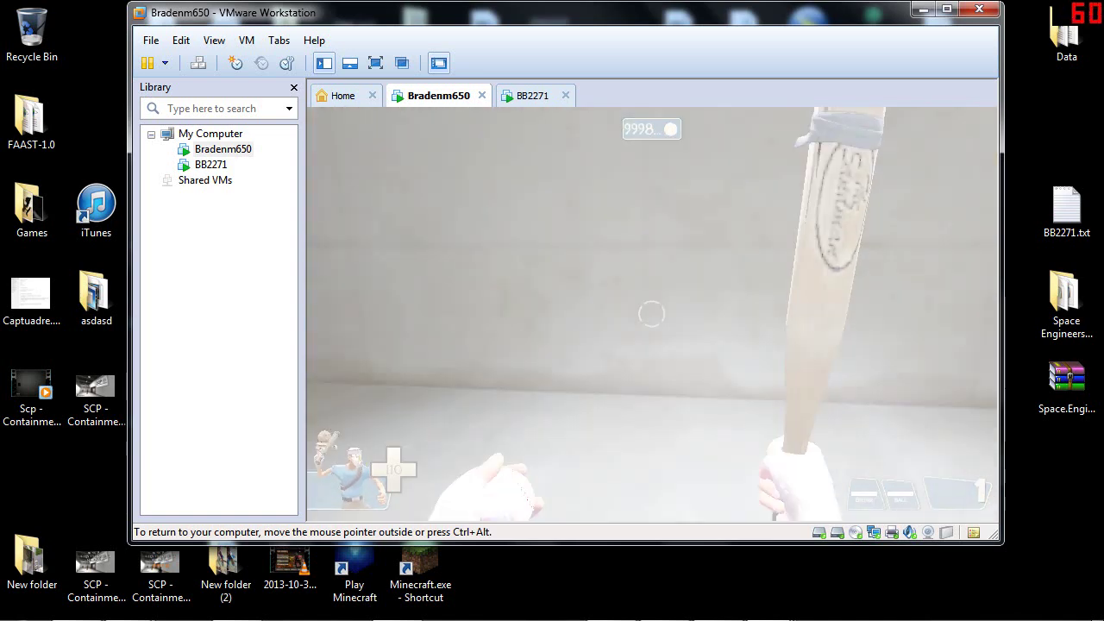